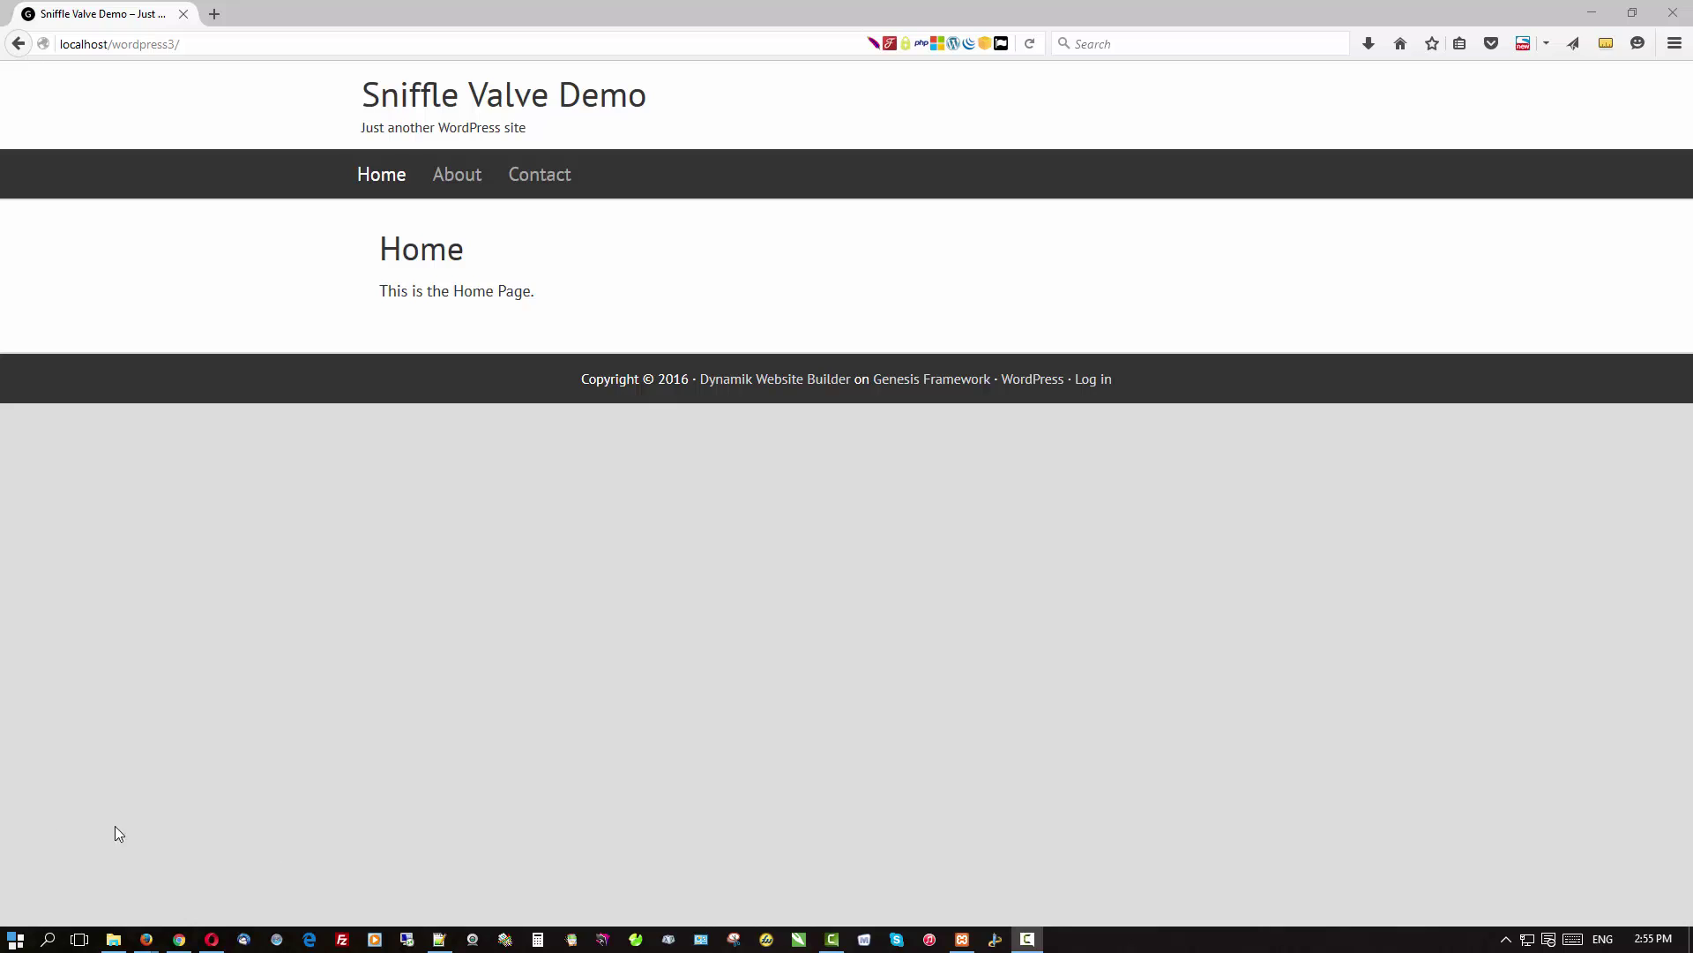
Step: Switch to Chrome and examine the stick-header code among the Custom Functions in Genesis Dynamik Custom
{"action": "left_click", "coordinate": [179, 939]}
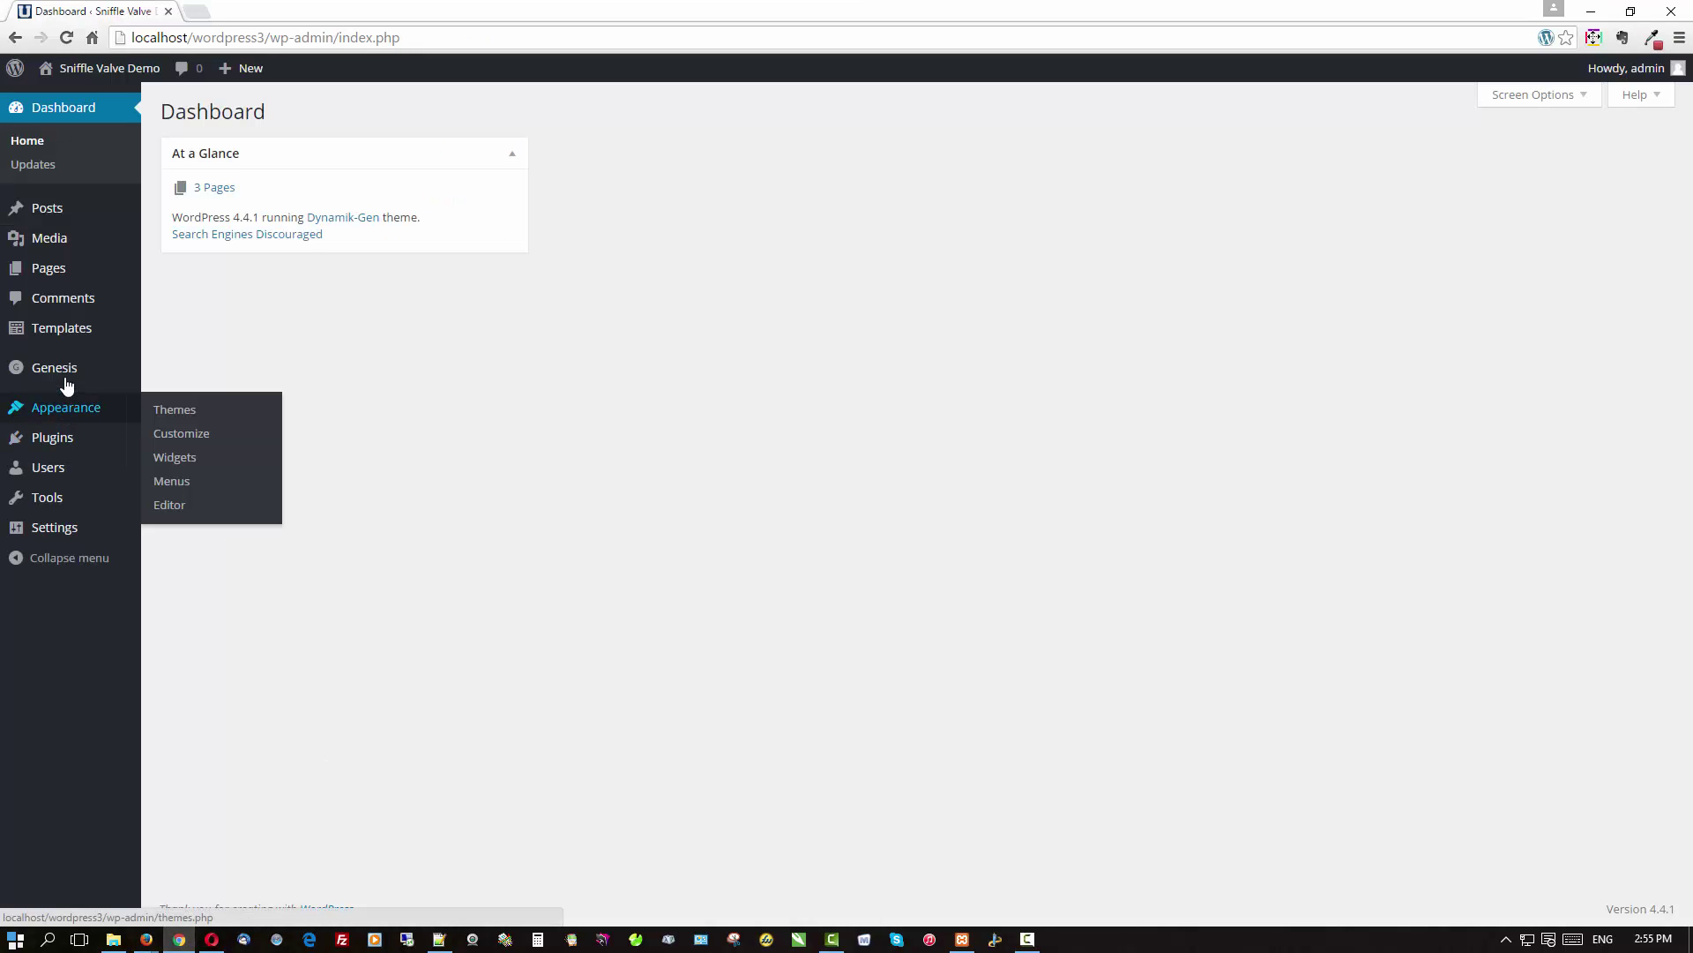
{"action": "mouse_move", "coordinate": [66, 372]}
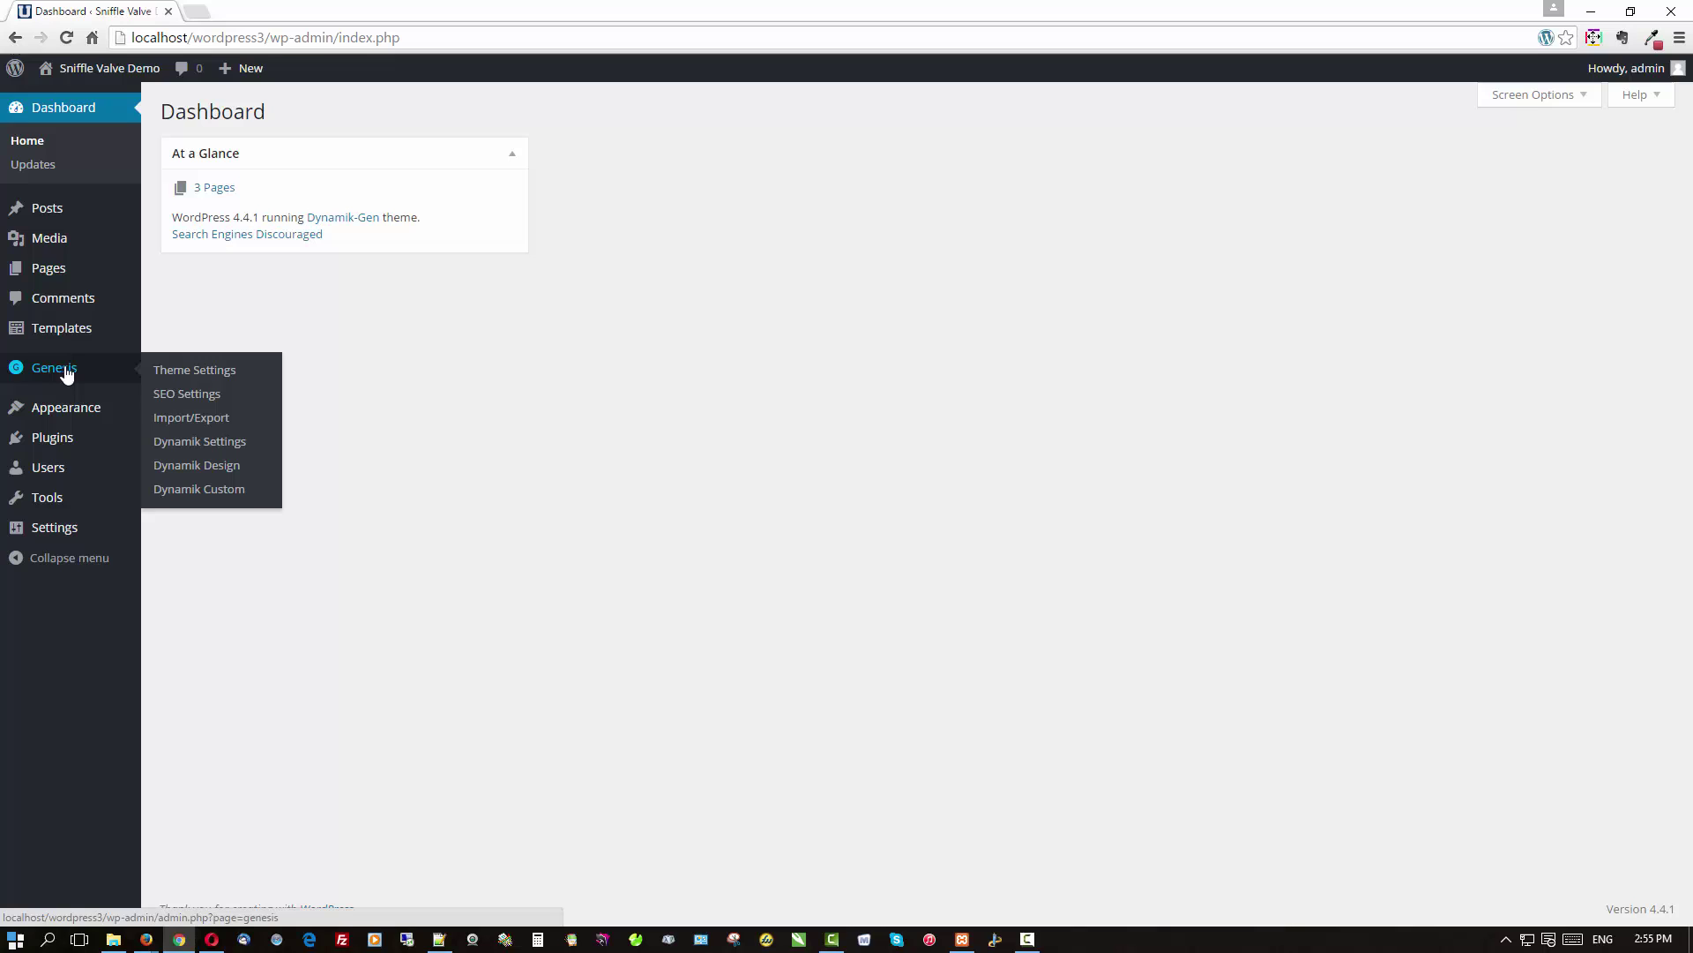
{"action": "left_click", "coordinate": [189, 491]}
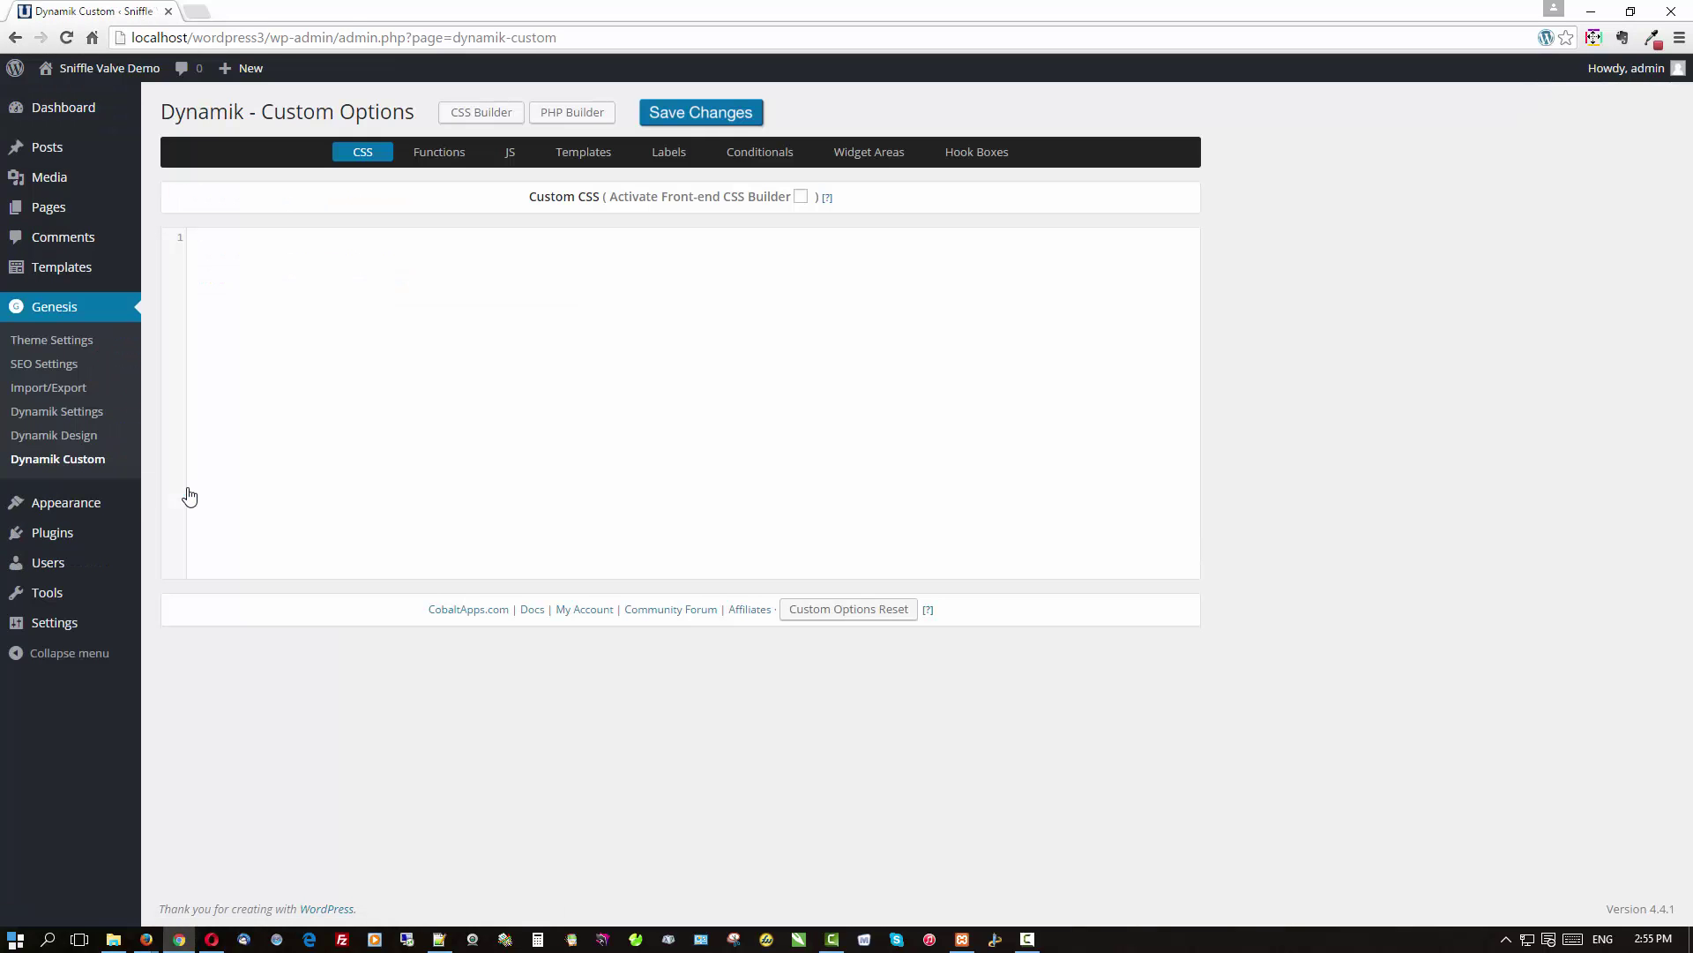
{"action": "left_click", "coordinate": [438, 157]}
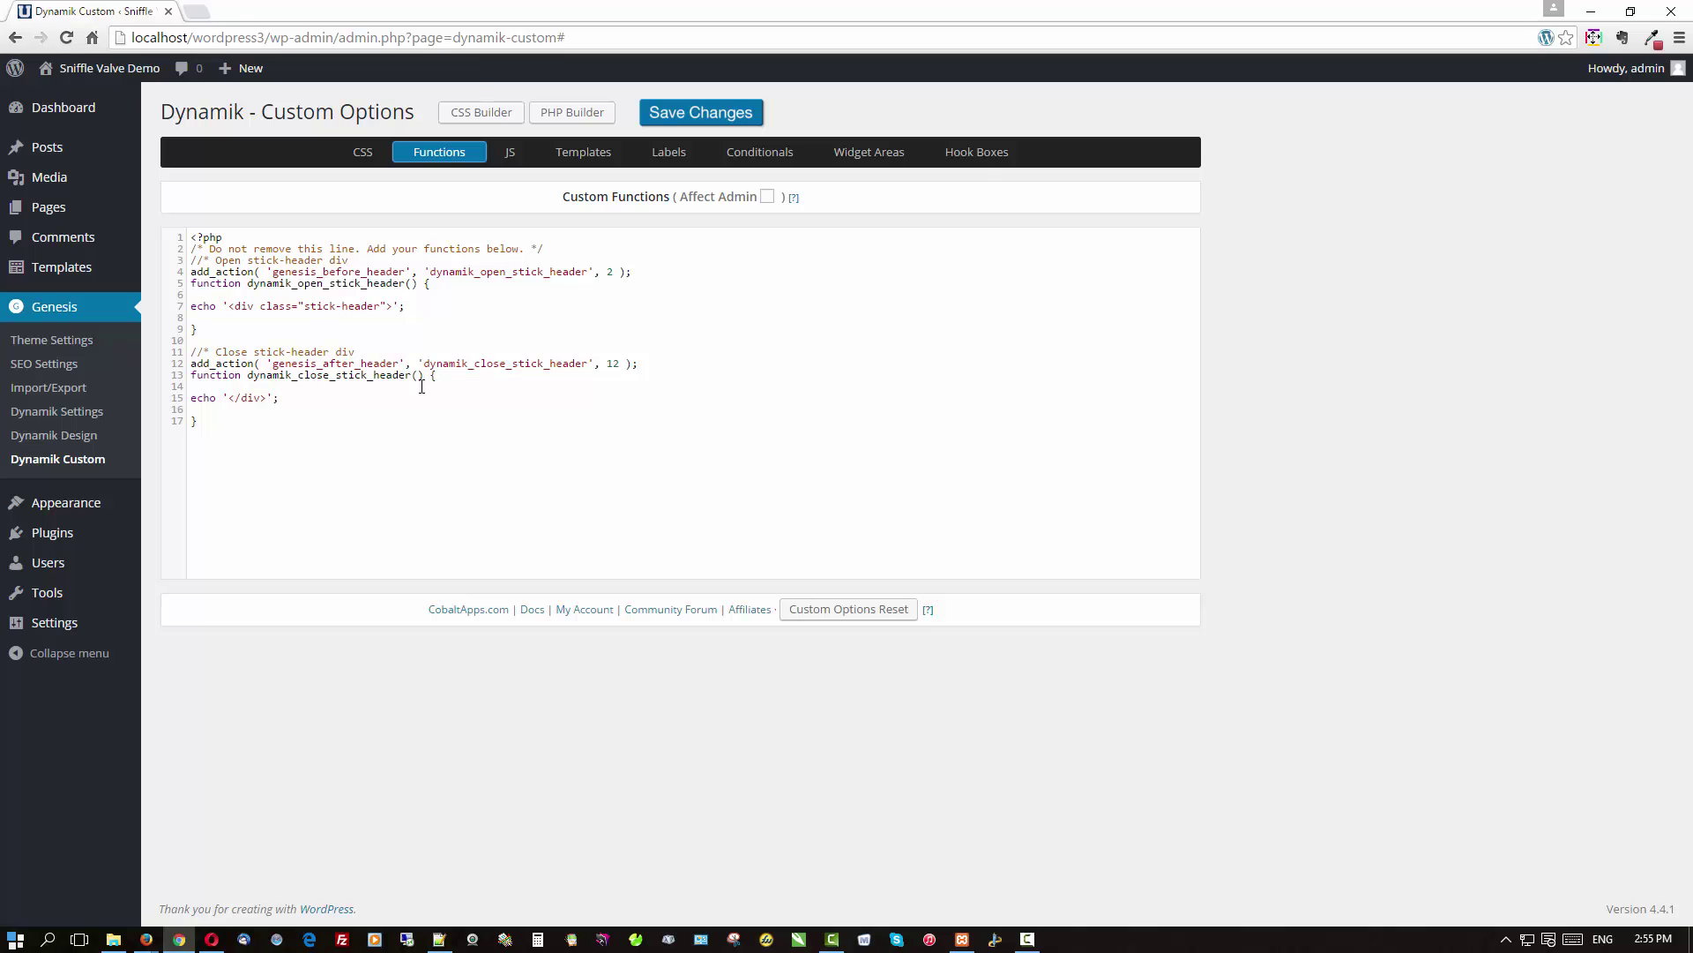
Step: Review the installed plugins and the settings of the Sticky Menu (or Anything!) plugin
{"action": "mouse_move", "coordinate": [47, 540]}
{"action": "left_click", "coordinate": [196, 535]}
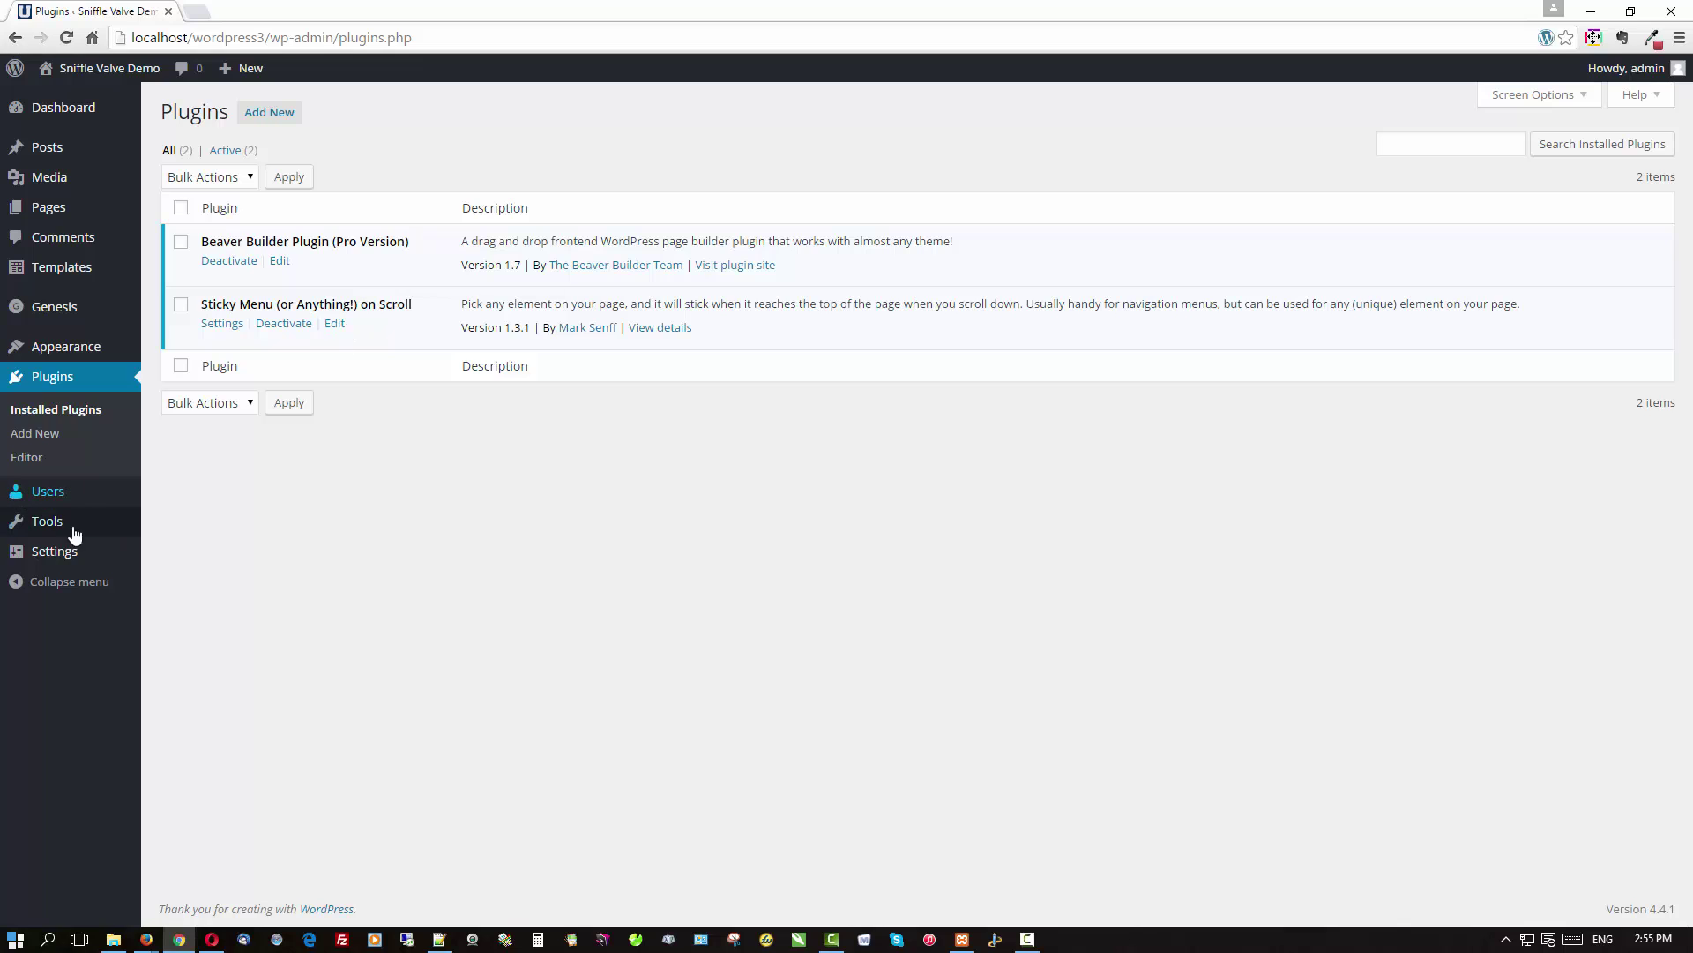
{"action": "mouse_move", "coordinate": [60, 553]}
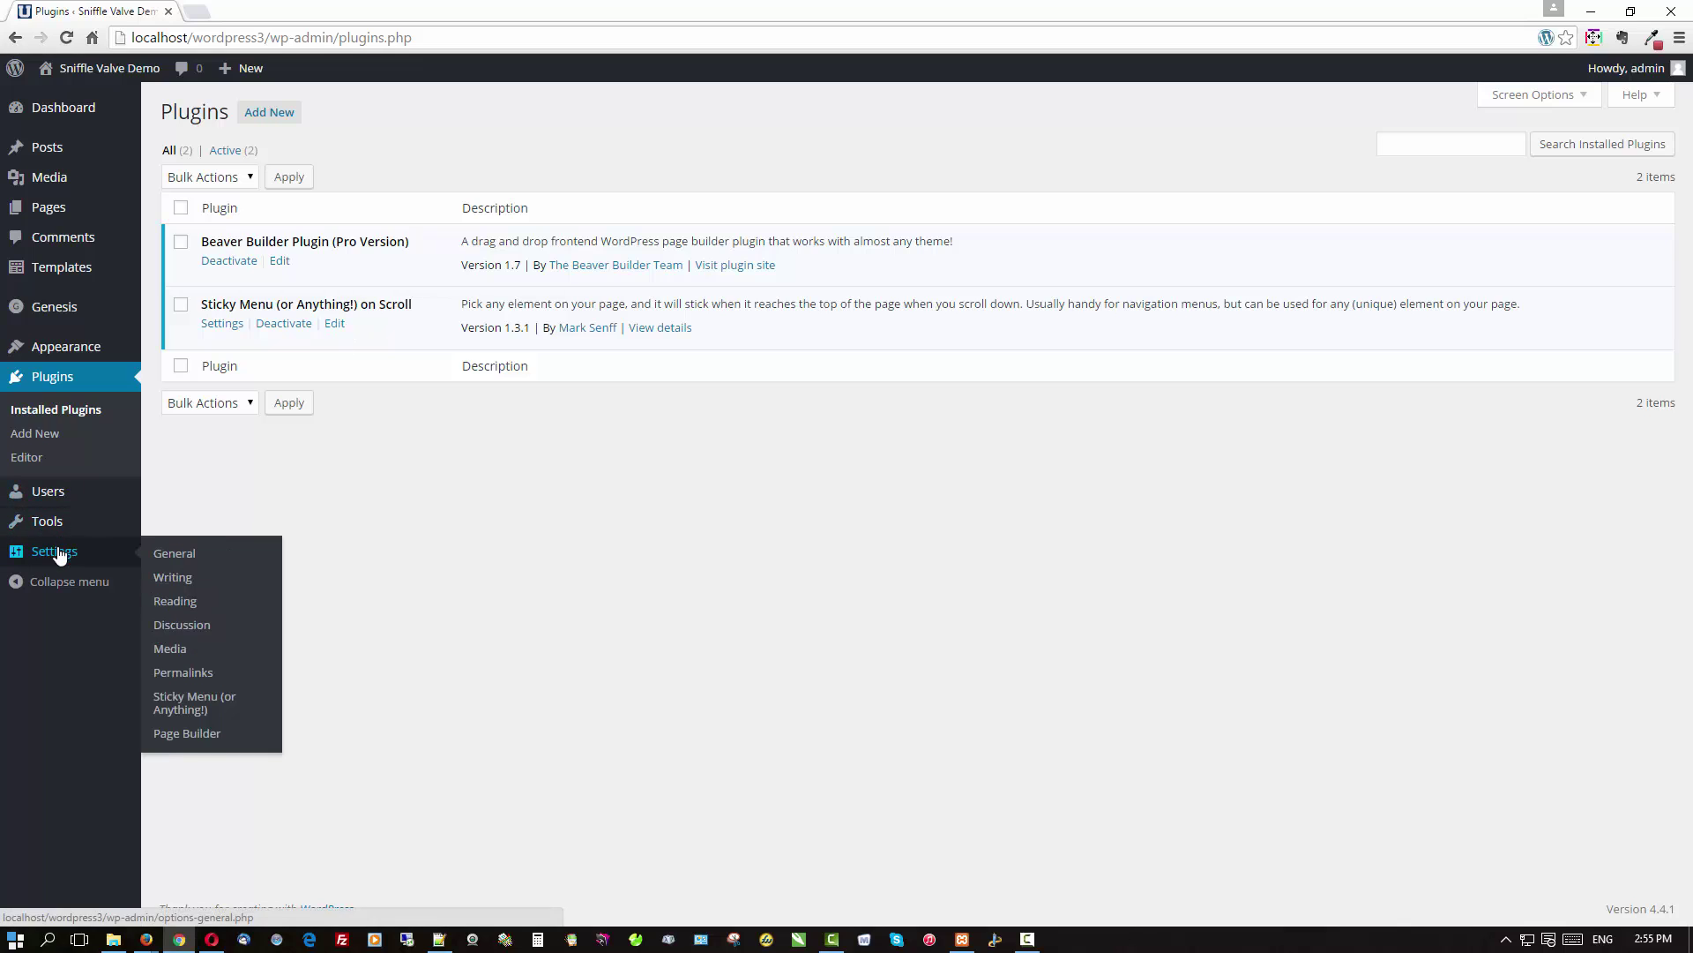
{"action": "left_click", "coordinate": [183, 703]}
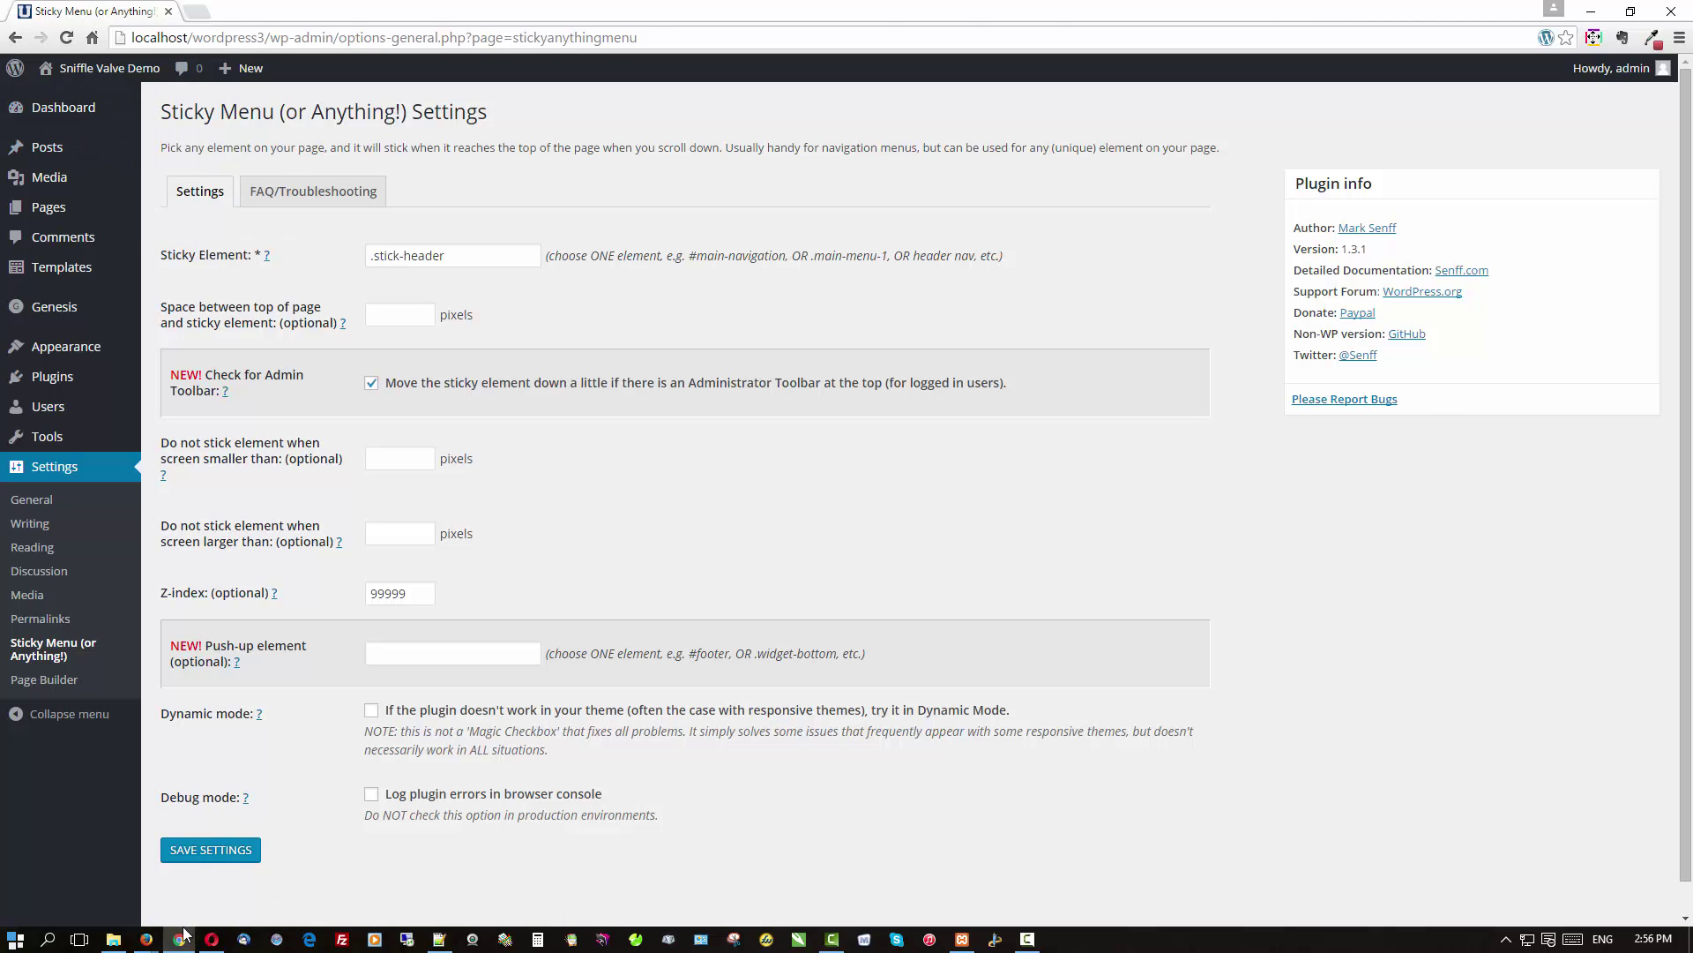
Step: Switch to the demo site in Firefox and go from its Home page to the About page
{"action": "mouse_move", "coordinate": [153, 941]}
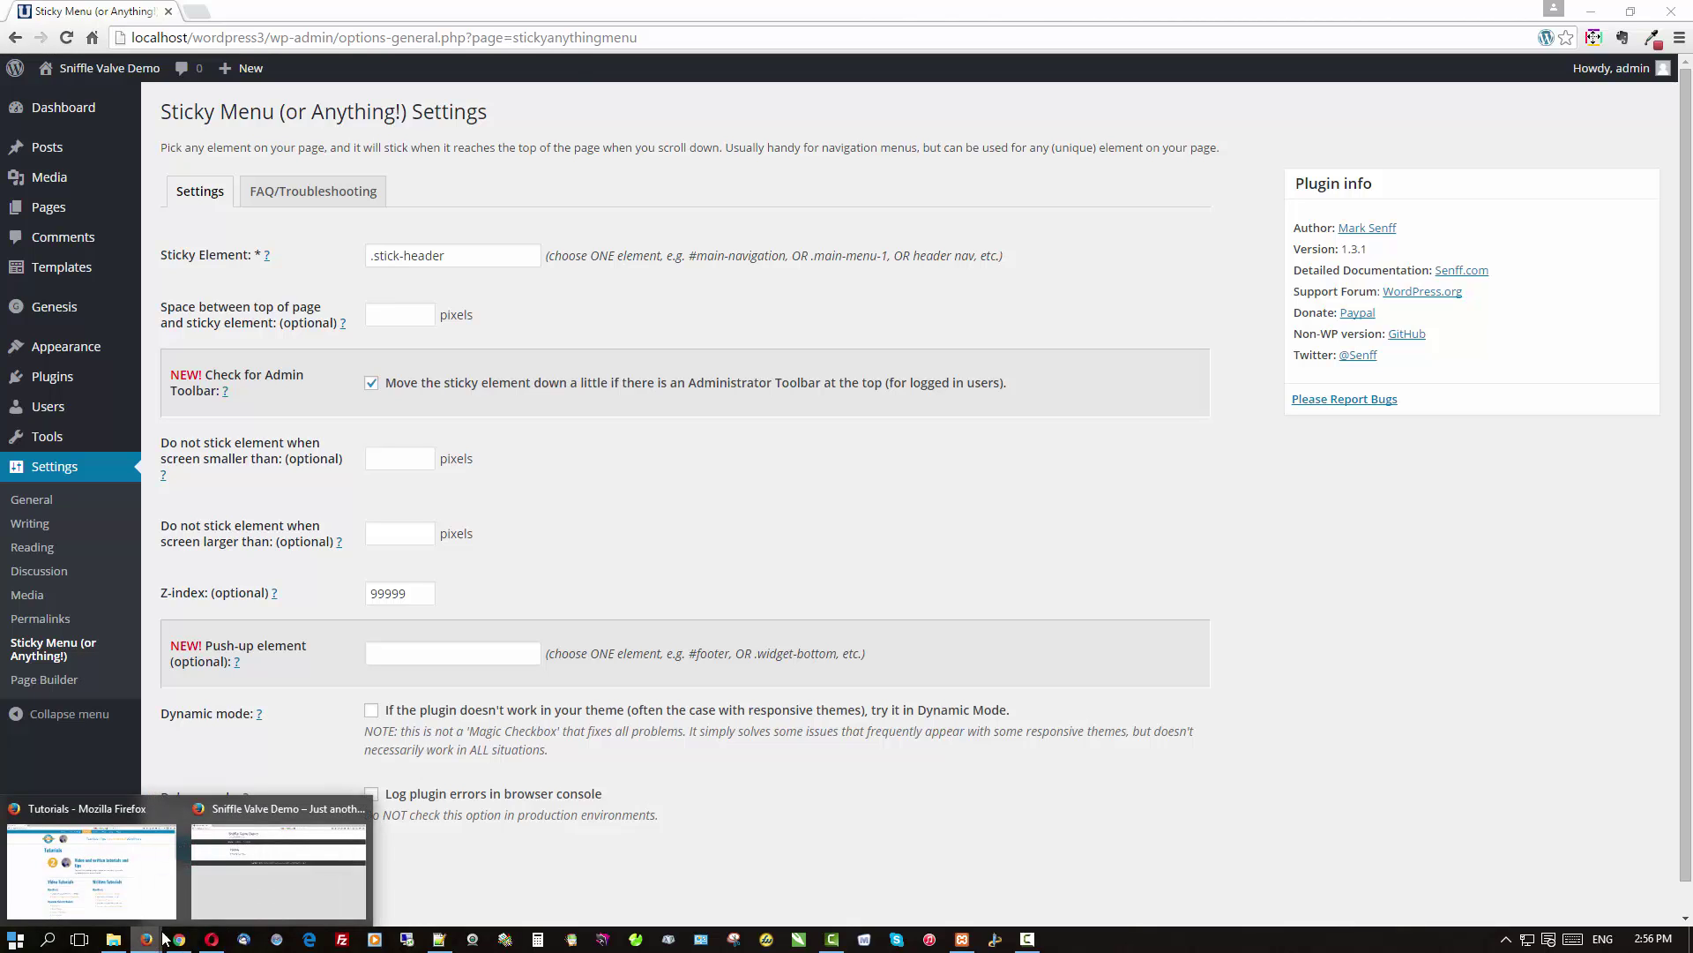
{"action": "left_click", "coordinate": [290, 910]}
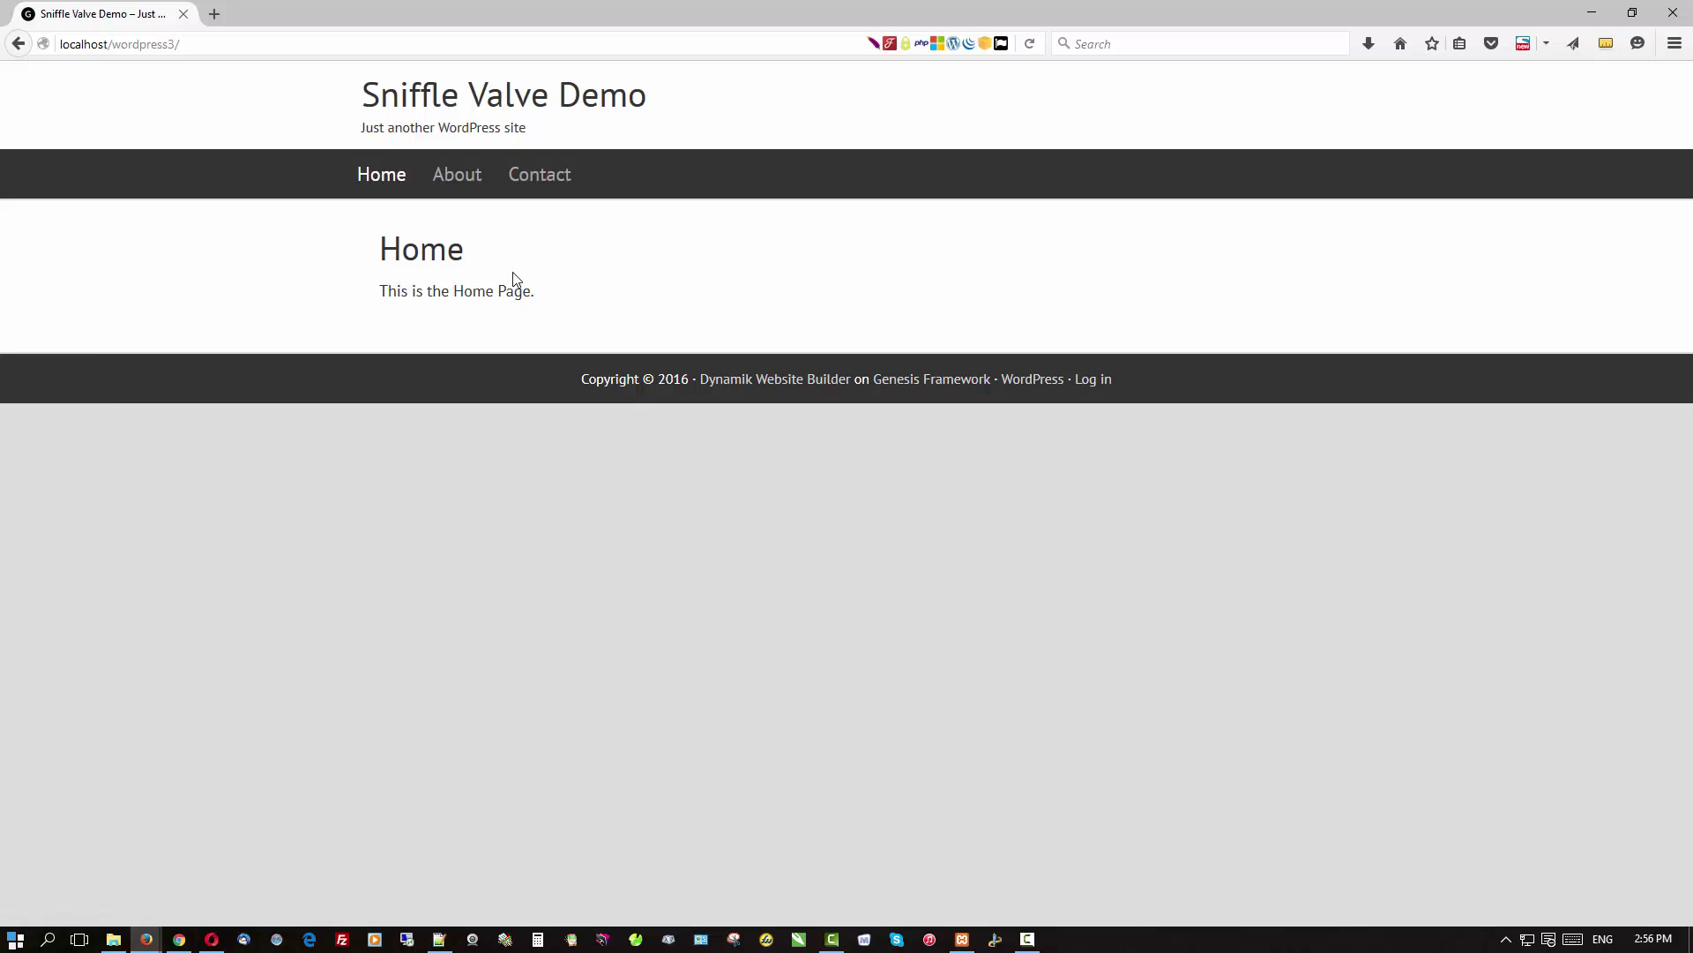
{"action": "left_click", "coordinate": [452, 174]}
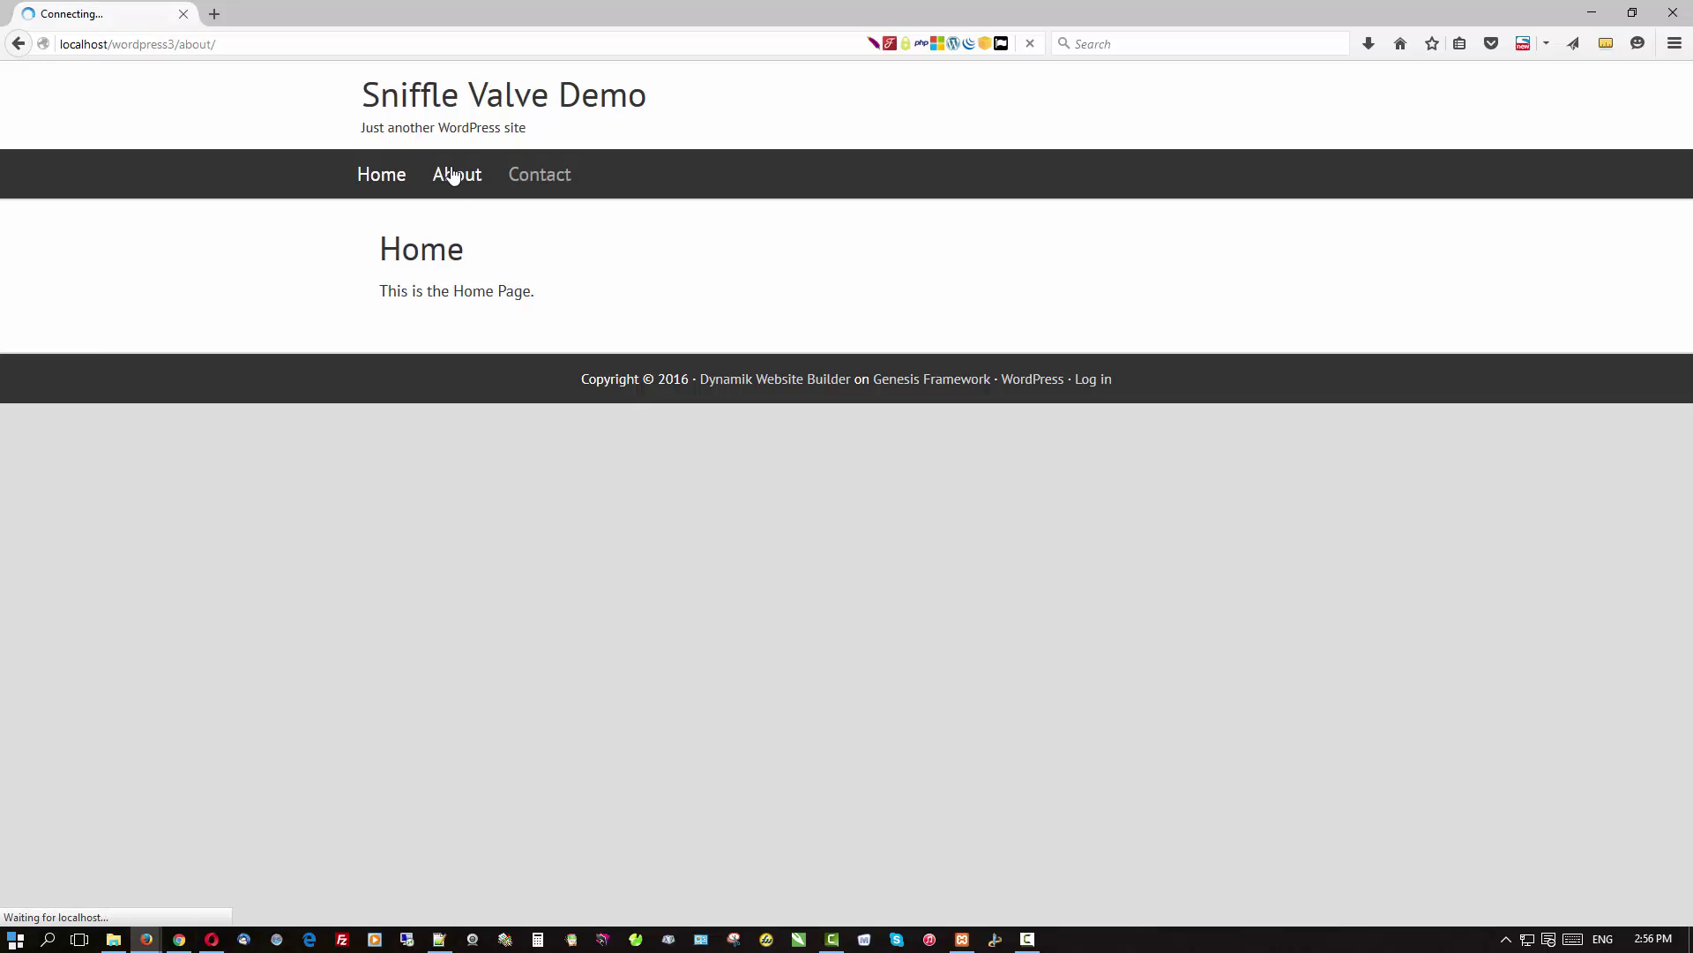
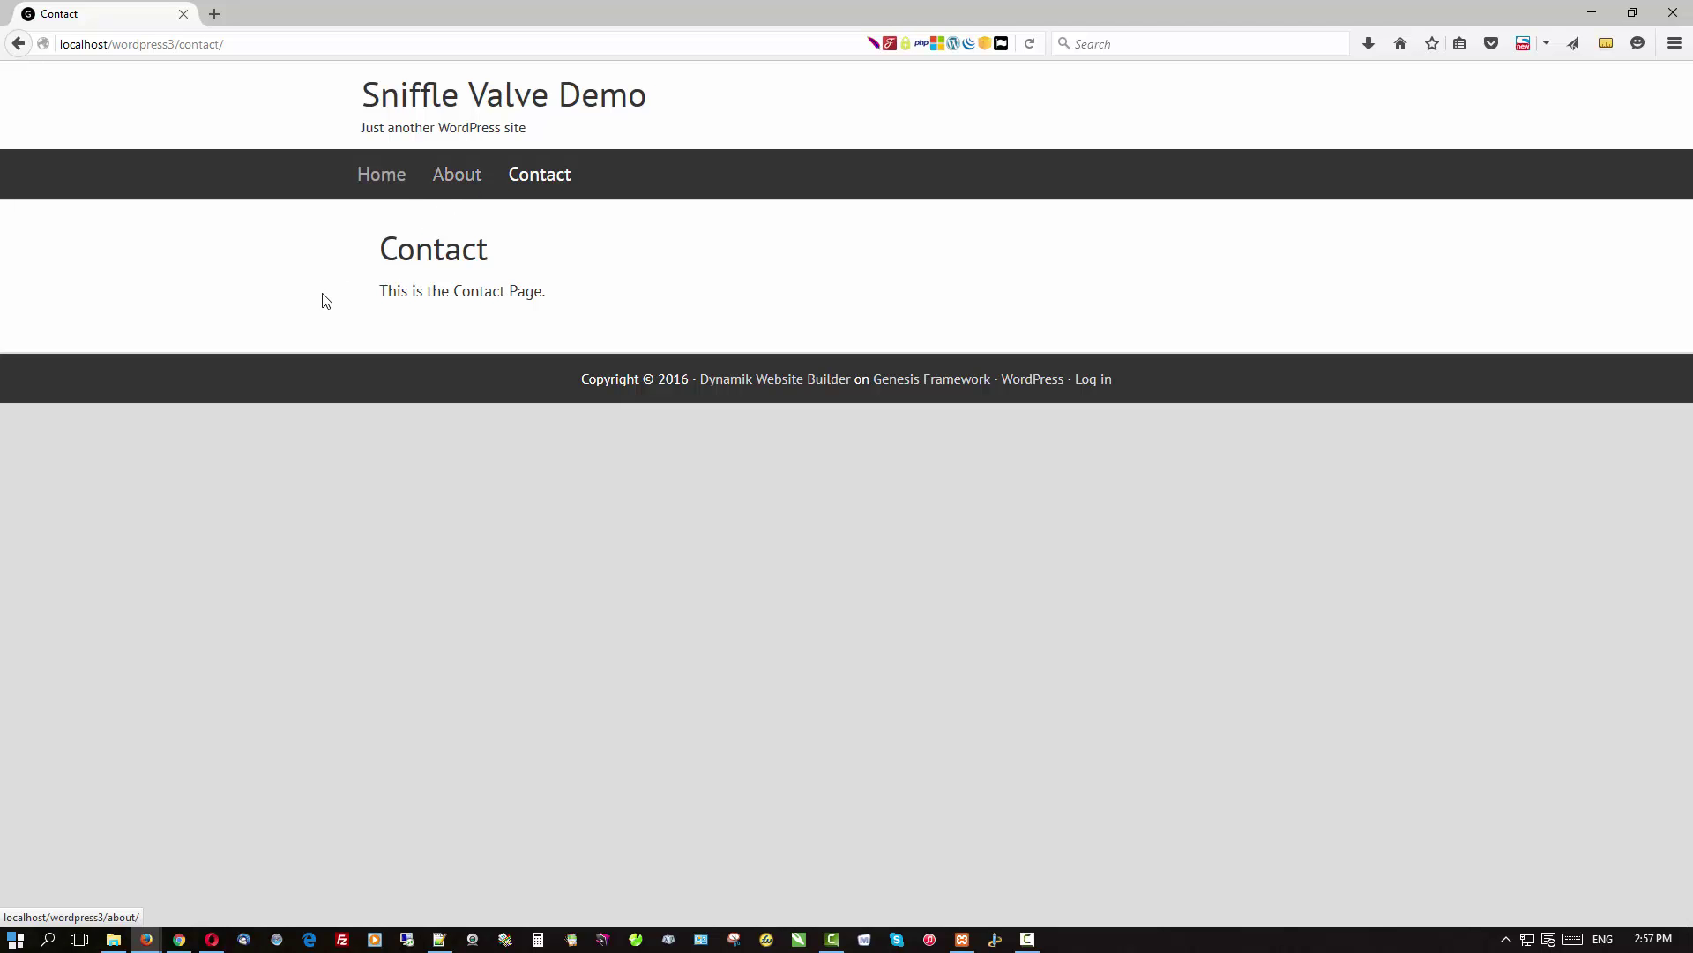
Step: Return to the WordPress admin in Chrome, find the Page scroll to id plugin by searching "scroll to id", and install and activate it
{"action": "mouse_move", "coordinate": [176, 940]}
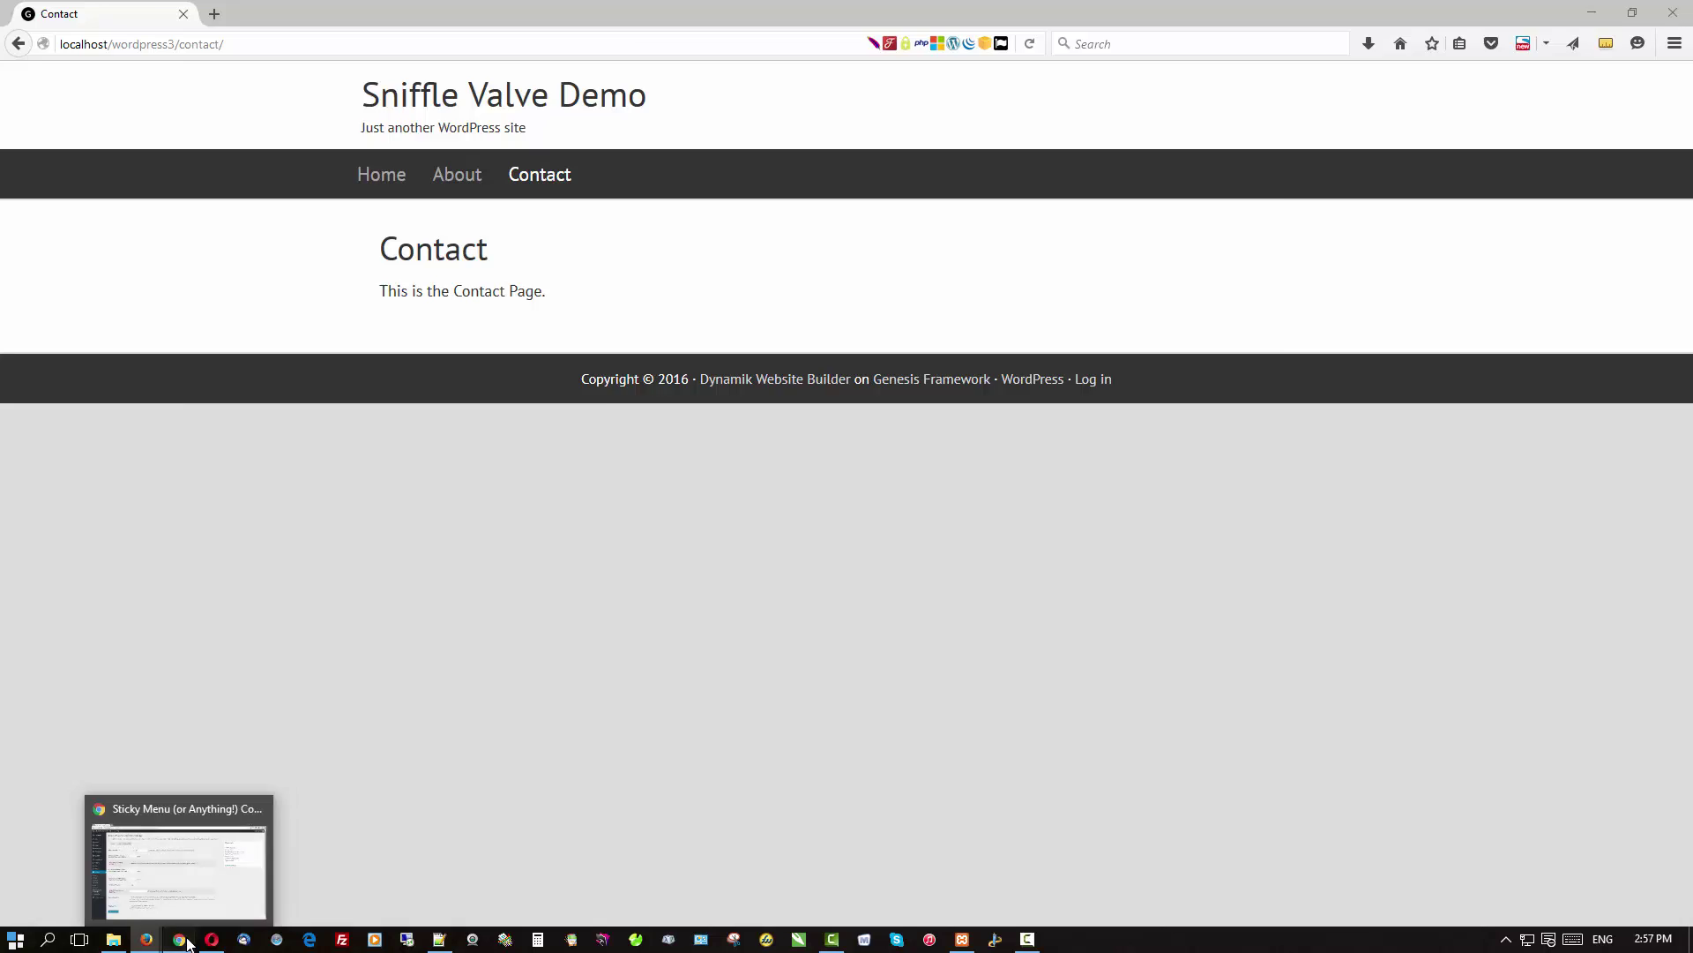
{"action": "left_click", "coordinate": [180, 940]}
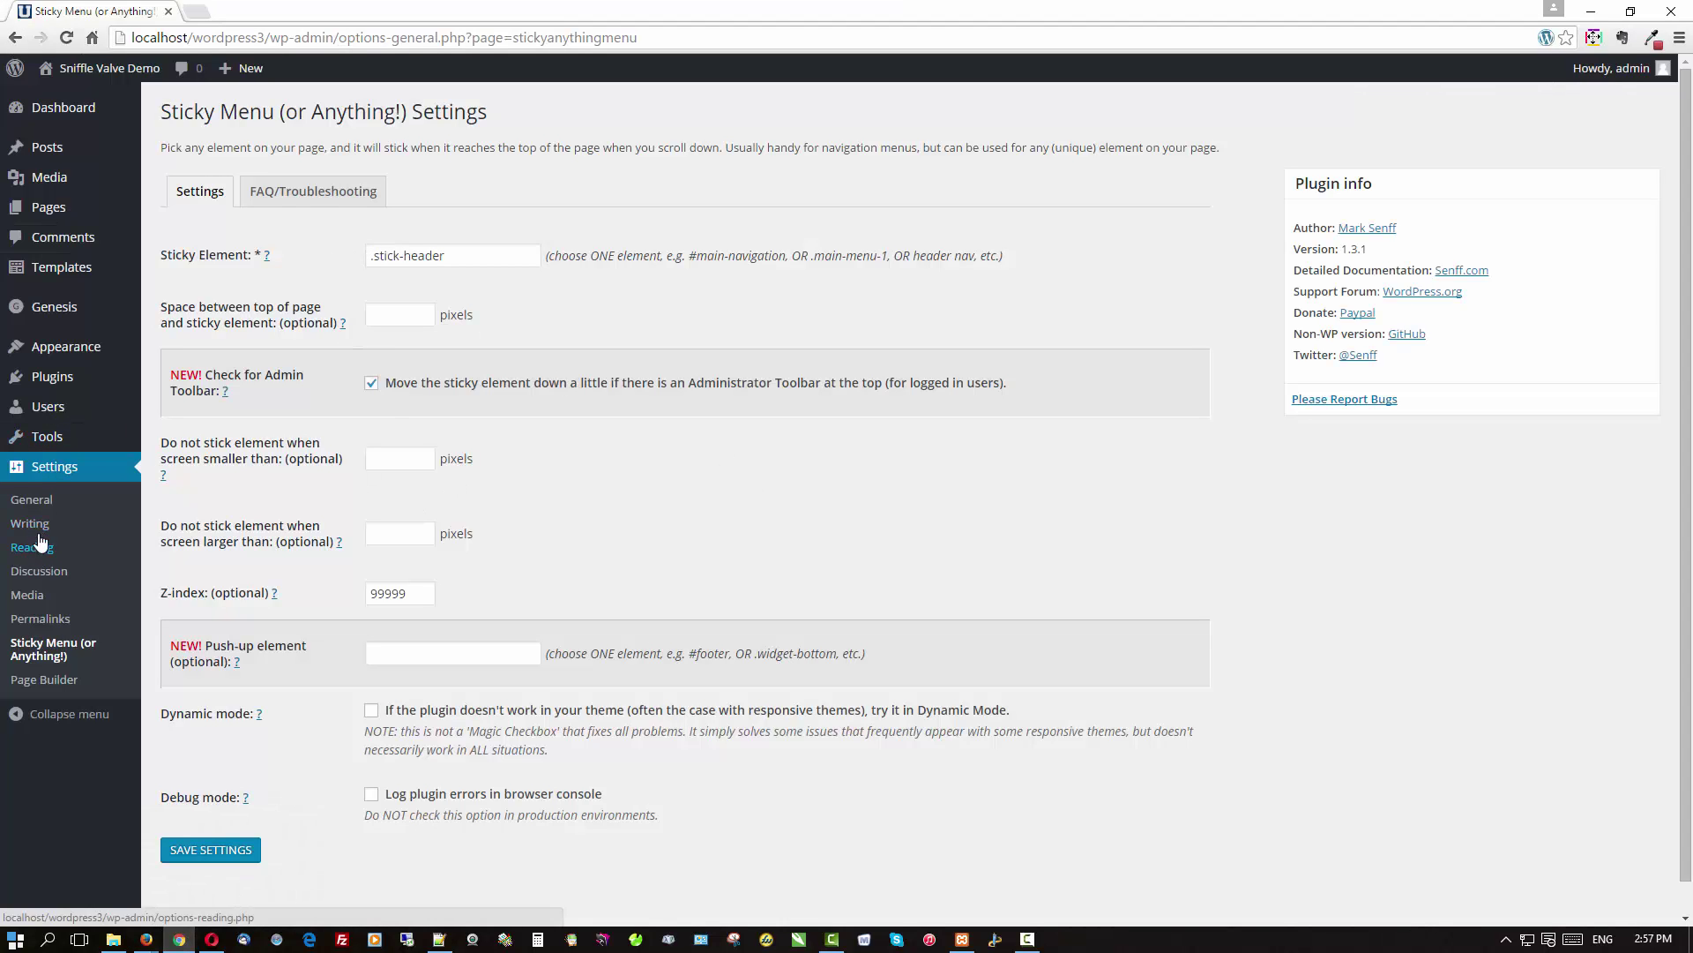
{"action": "mouse_move", "coordinate": [46, 450]}
{"action": "mouse_move", "coordinate": [48, 378]}
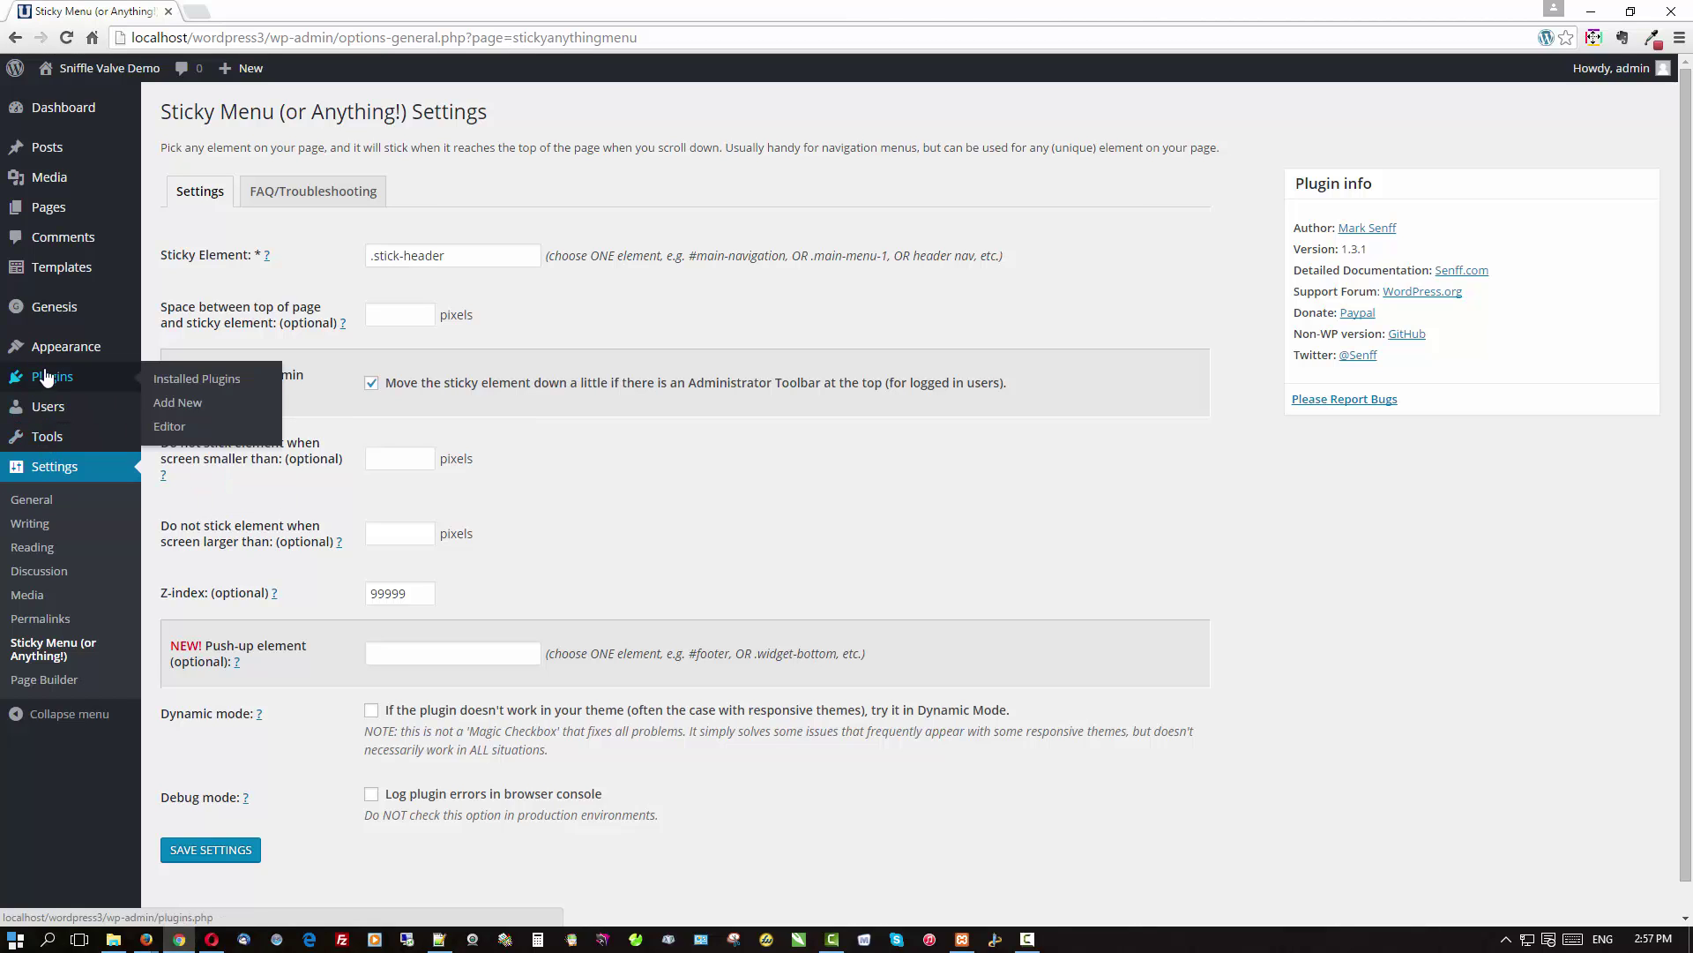
{"action": "left_click", "coordinate": [173, 403]}
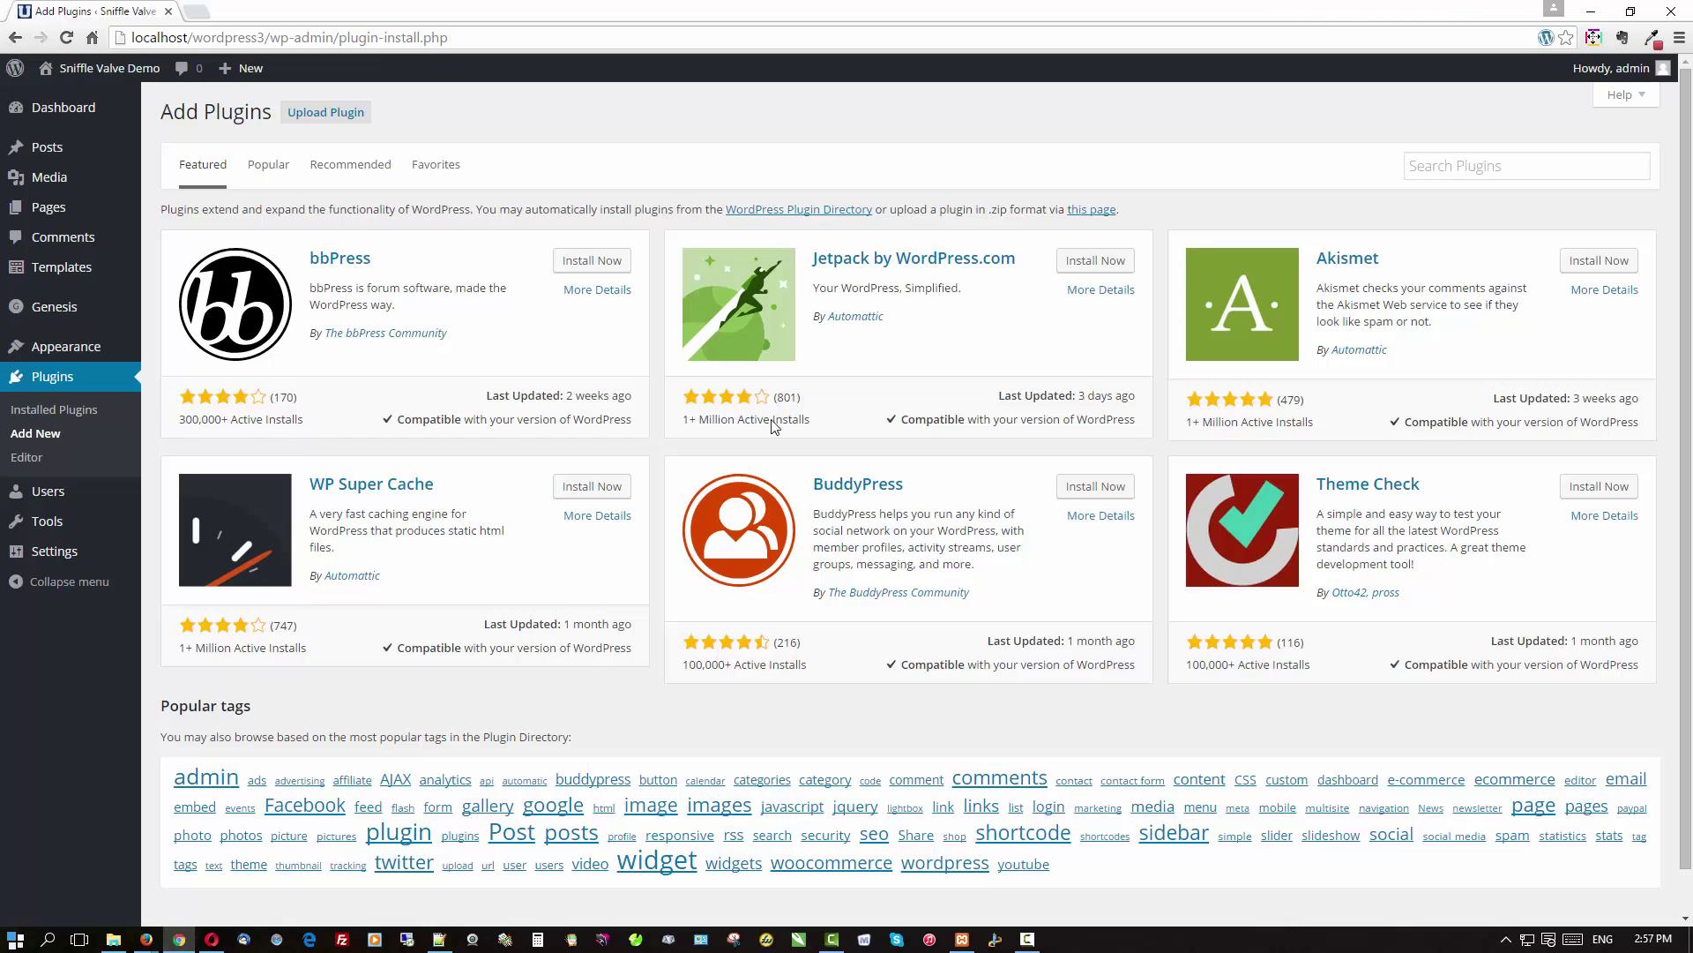
{"action": "left_click", "coordinate": [1461, 163]}
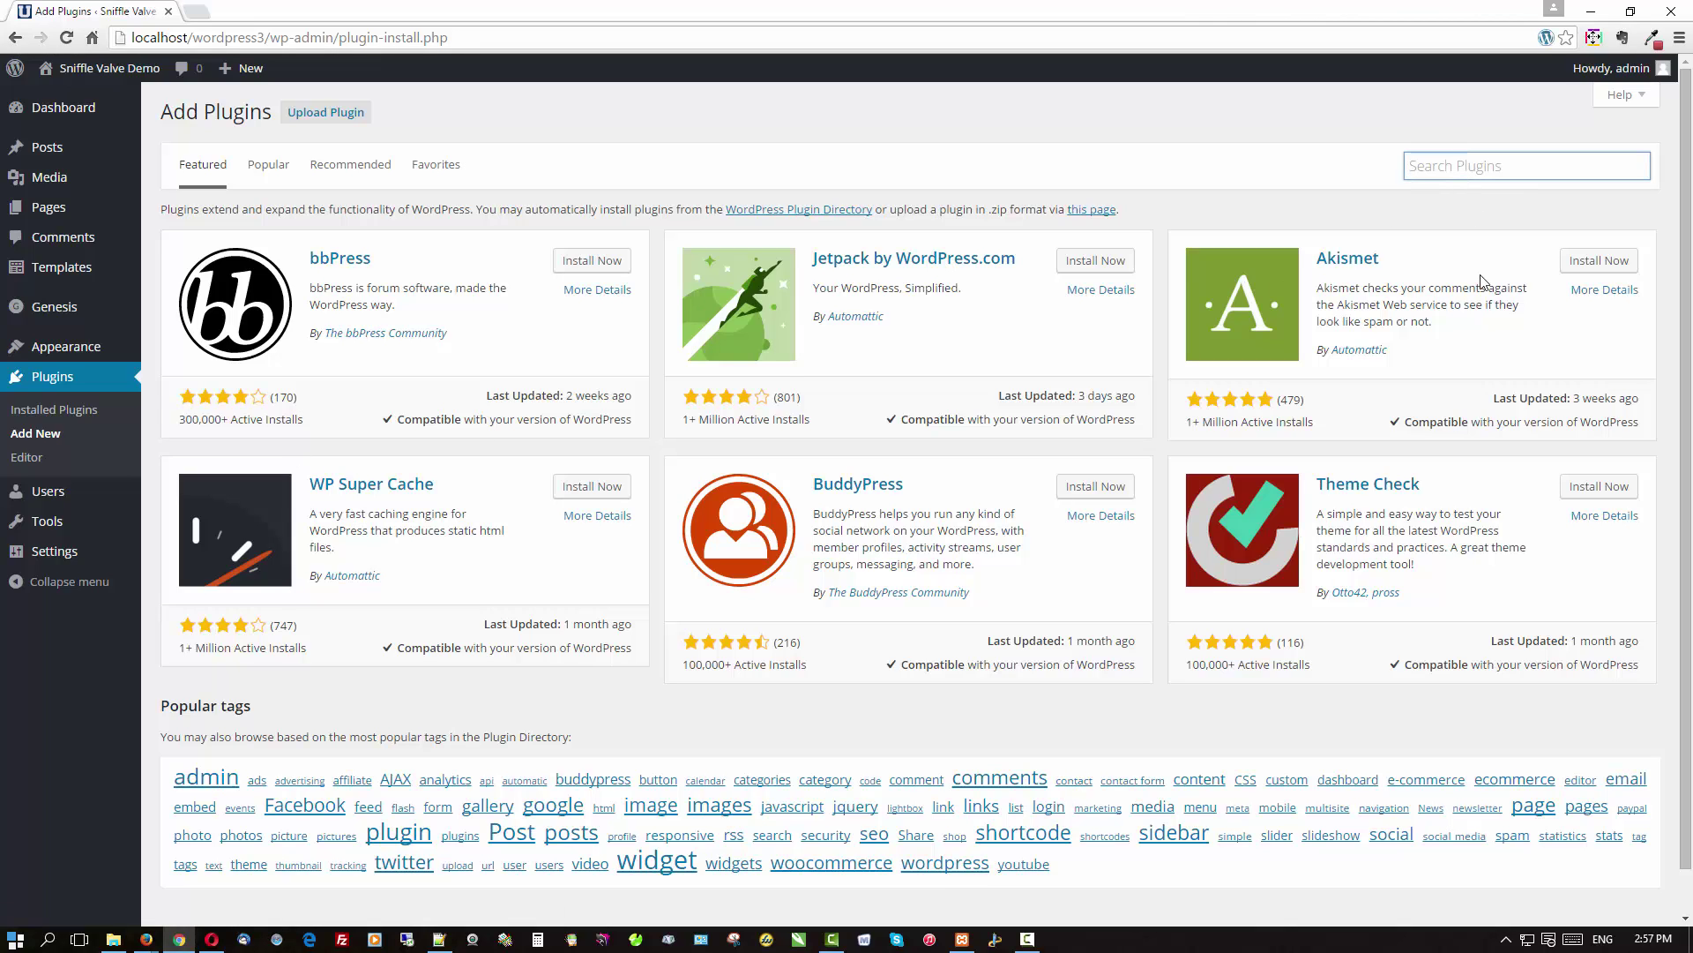
{"action": "type", "text": "scroll to id"}
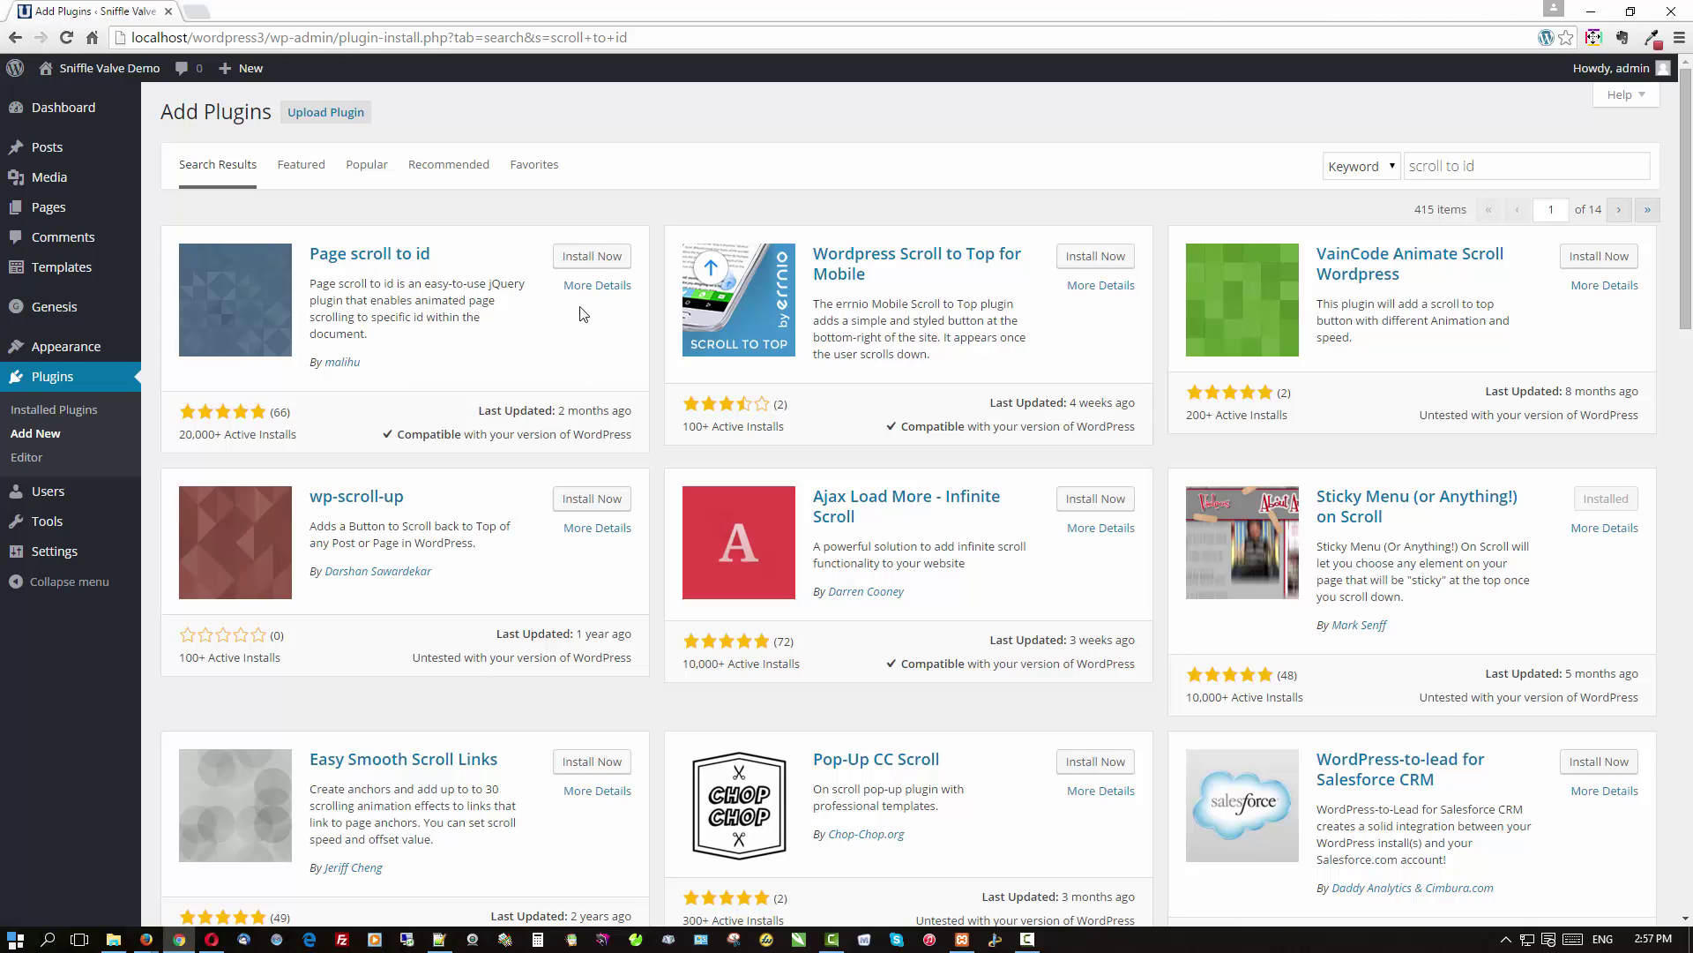
{"action": "left_click", "coordinate": [588, 257]}
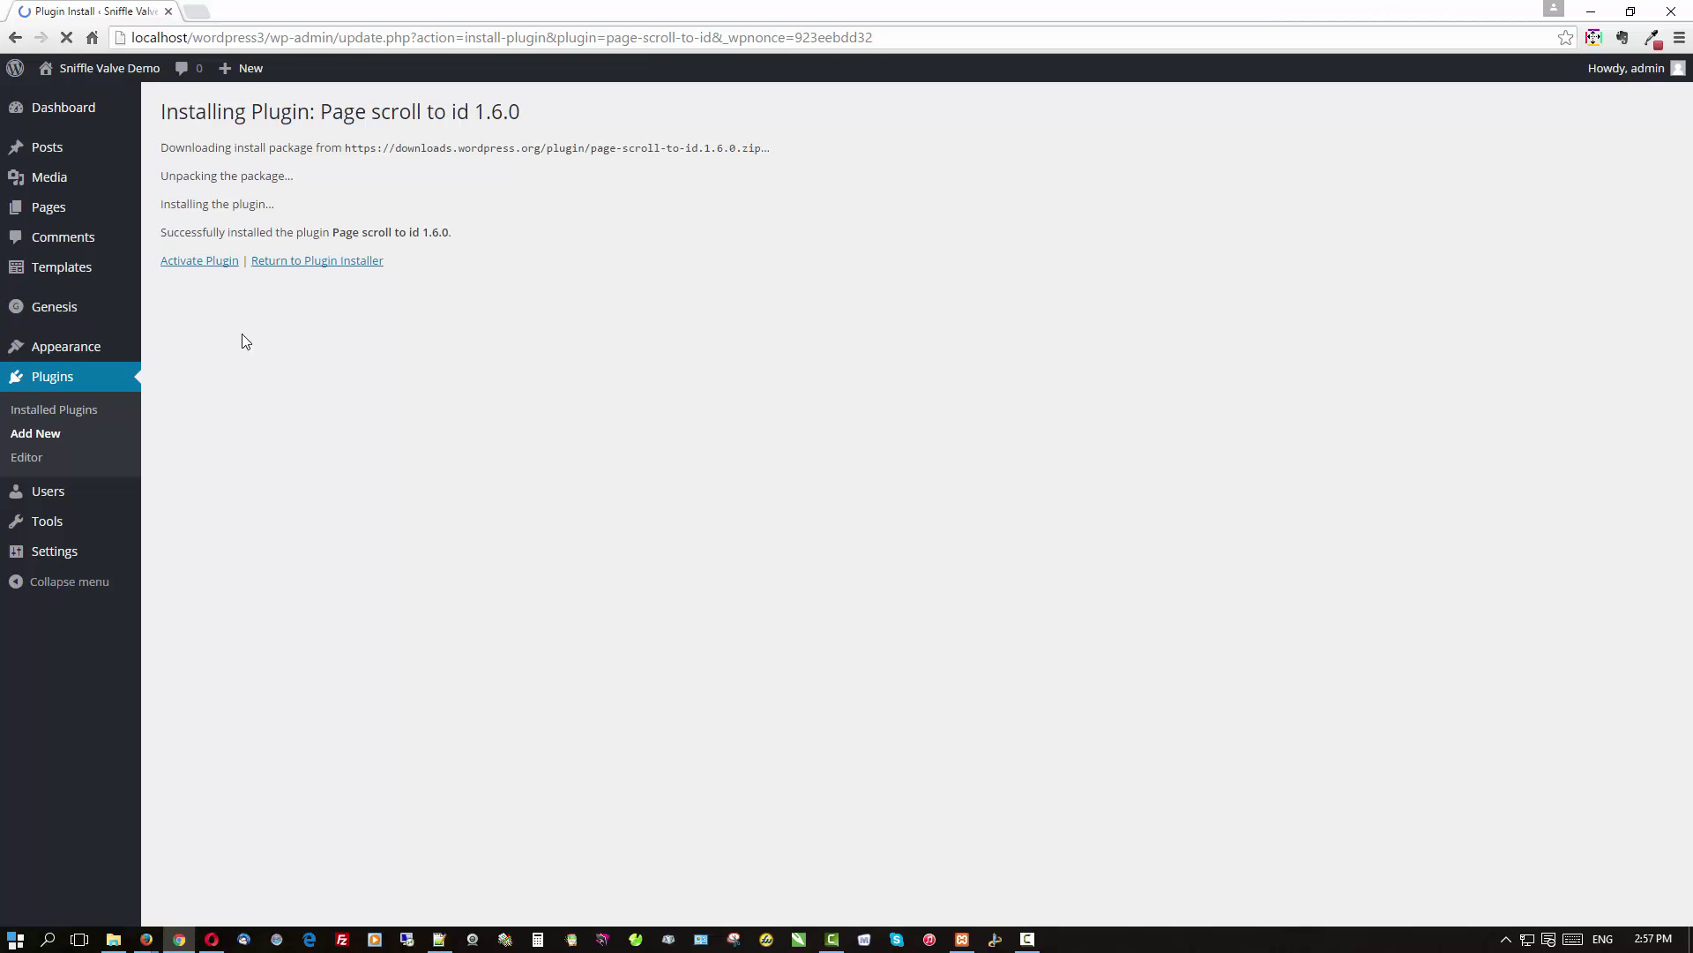
{"action": "left_click", "coordinate": [200, 262]}
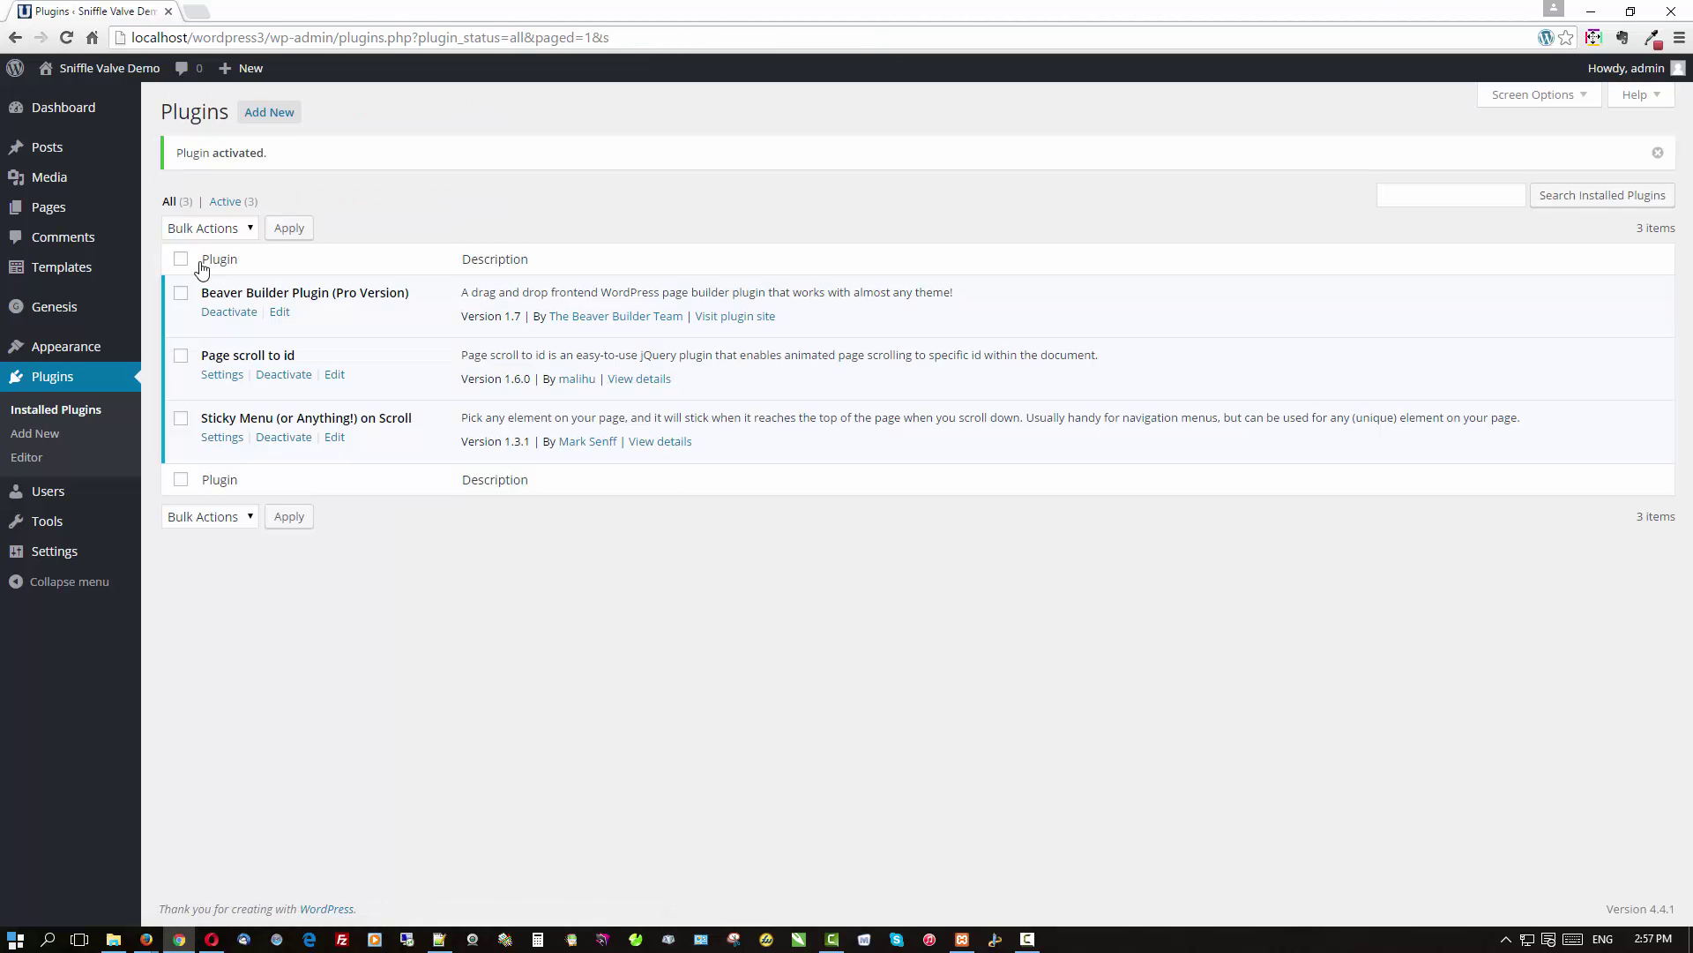
Step: Set the scroll offset of the Page scroll to id plugin to 200 pixels and save its settings
{"action": "left_click", "coordinate": [218, 376]}
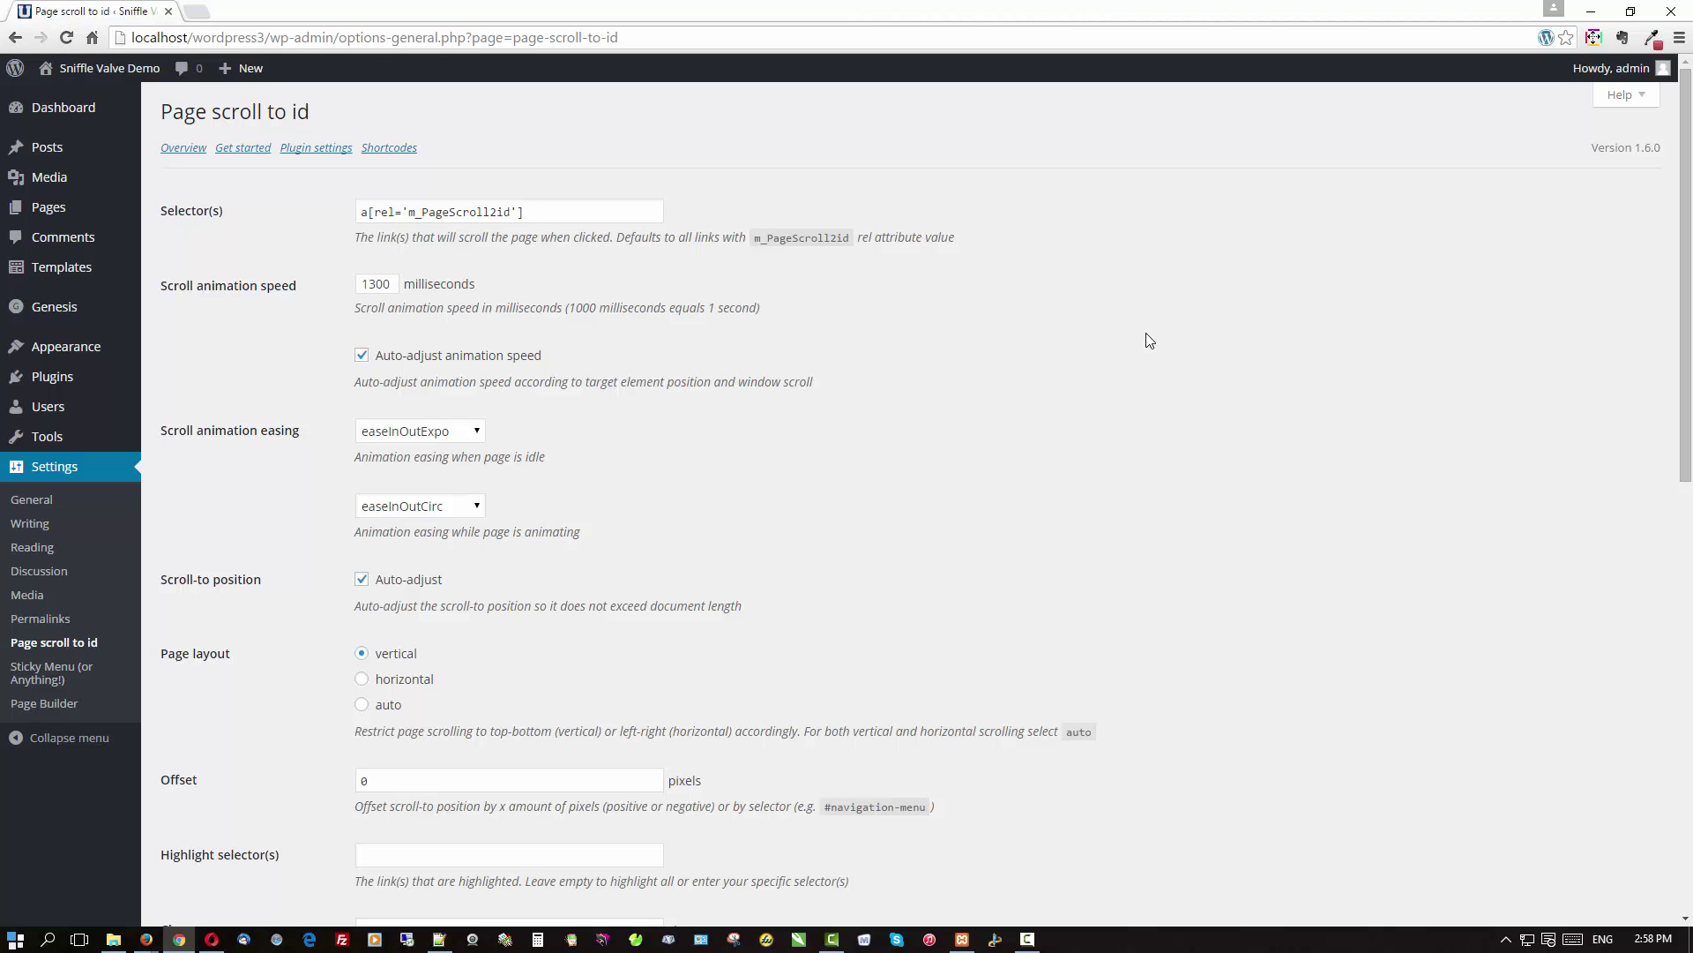
{"action": "scroll", "coordinate": [1150, 340], "scroll_direction": "down", "scroll_amount": 3}
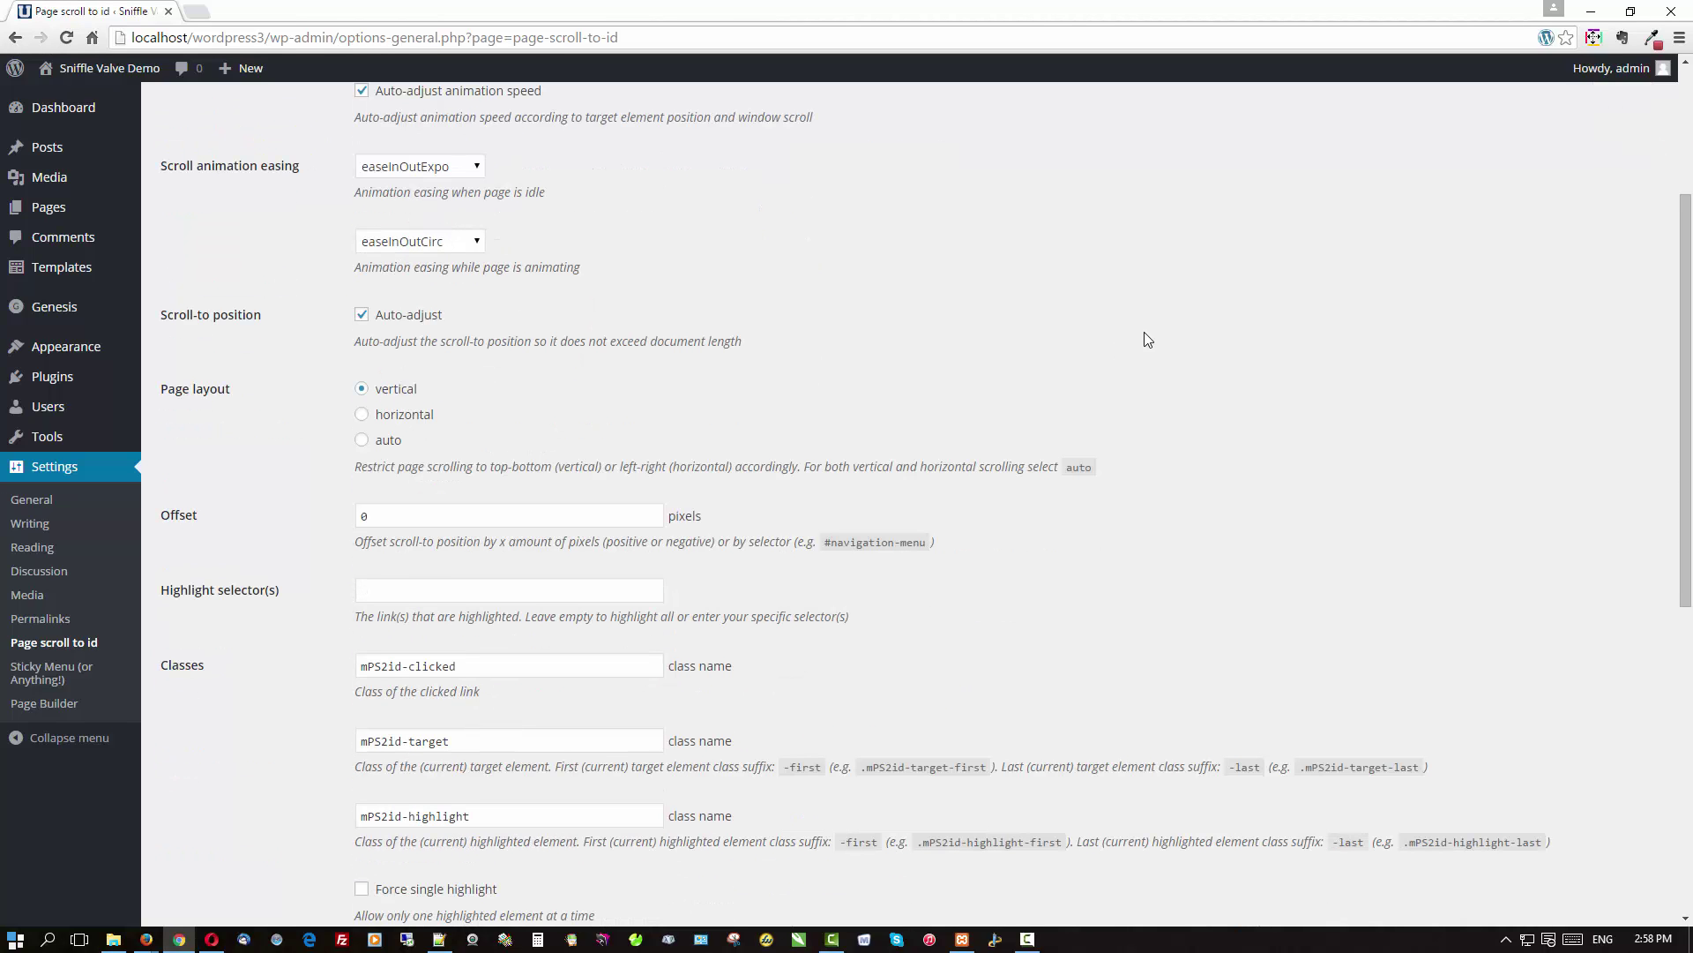
{"action": "left_click_drag", "start_coordinate": [393, 522], "coordinate": [342, 519]}
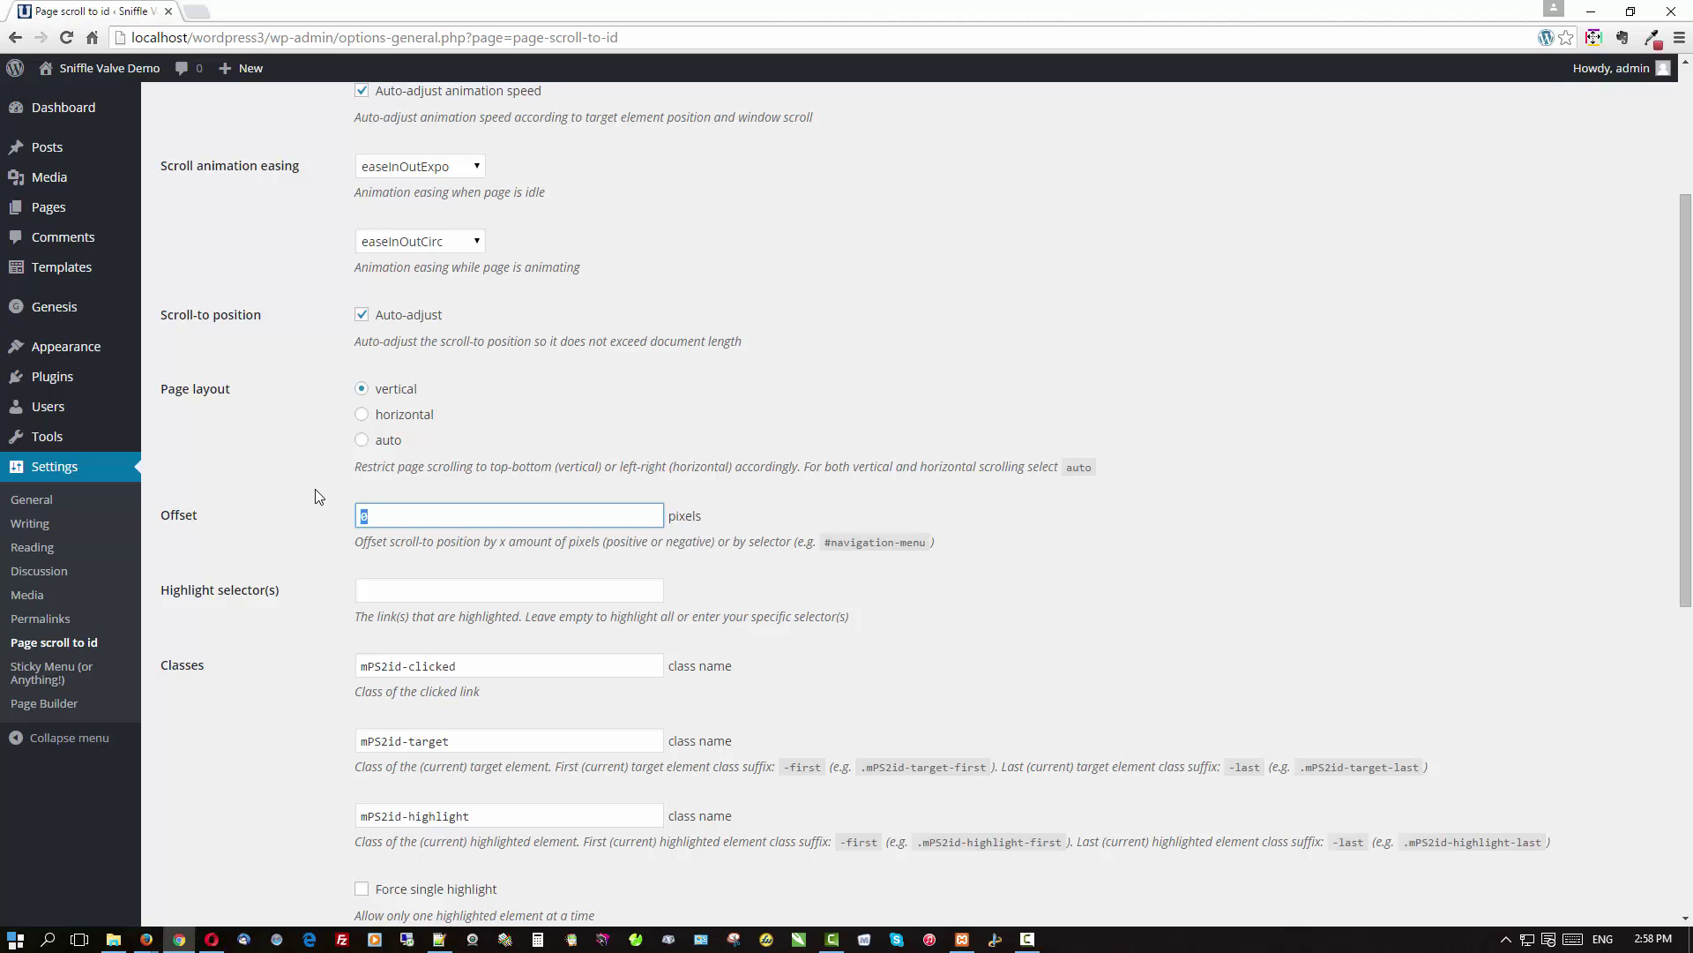
{"action": "type", "text": "00"}
{"action": "scroll", "coordinate": [1215, 551], "scroll_direction": "down", "scroll_amount": 6}
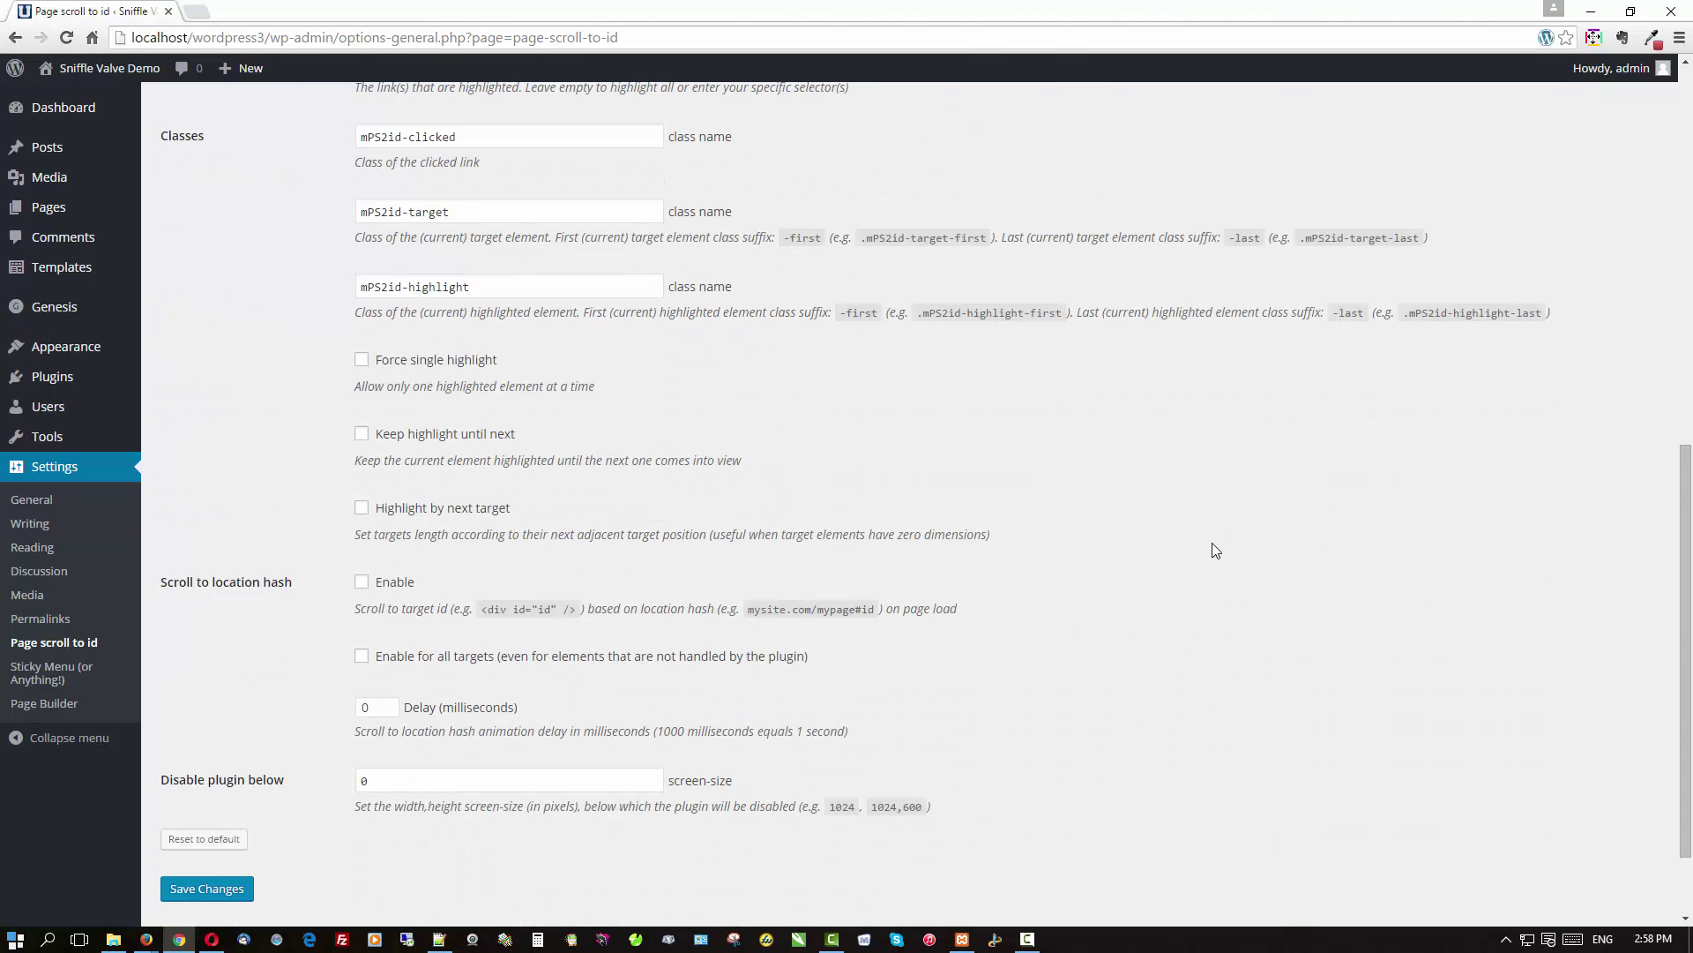
{"action": "scroll", "coordinate": [1213, 544], "scroll_direction": "down", "scroll_amount": 2}
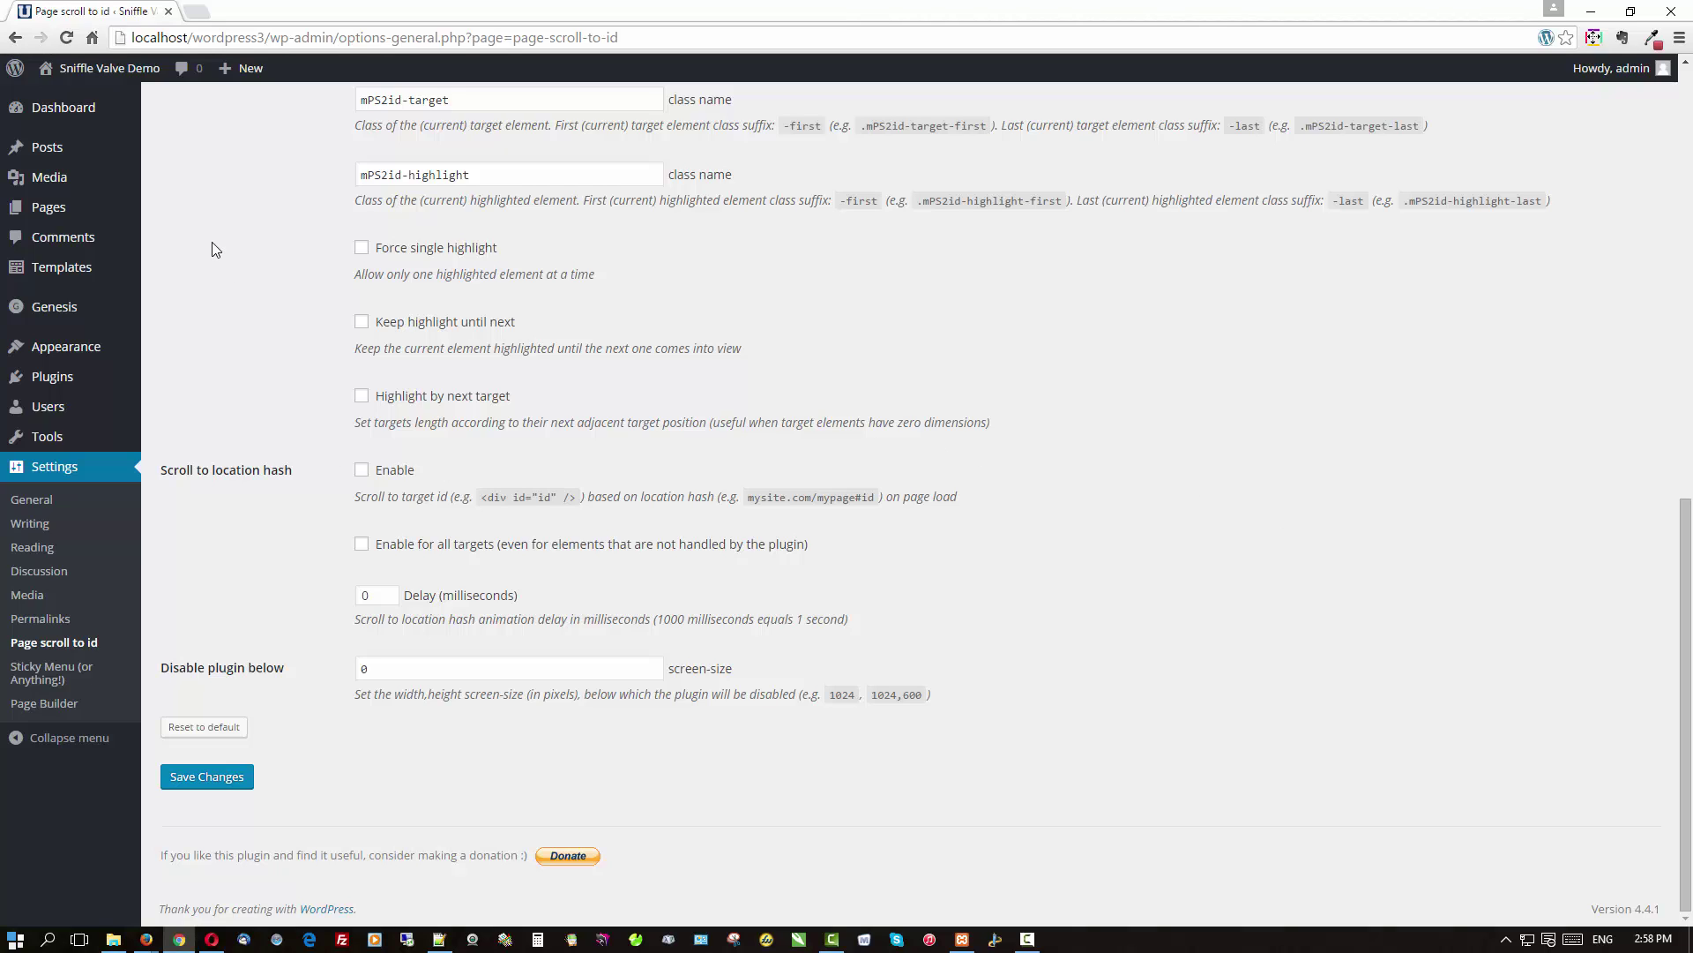
{"action": "left_click", "coordinate": [232, 786]}
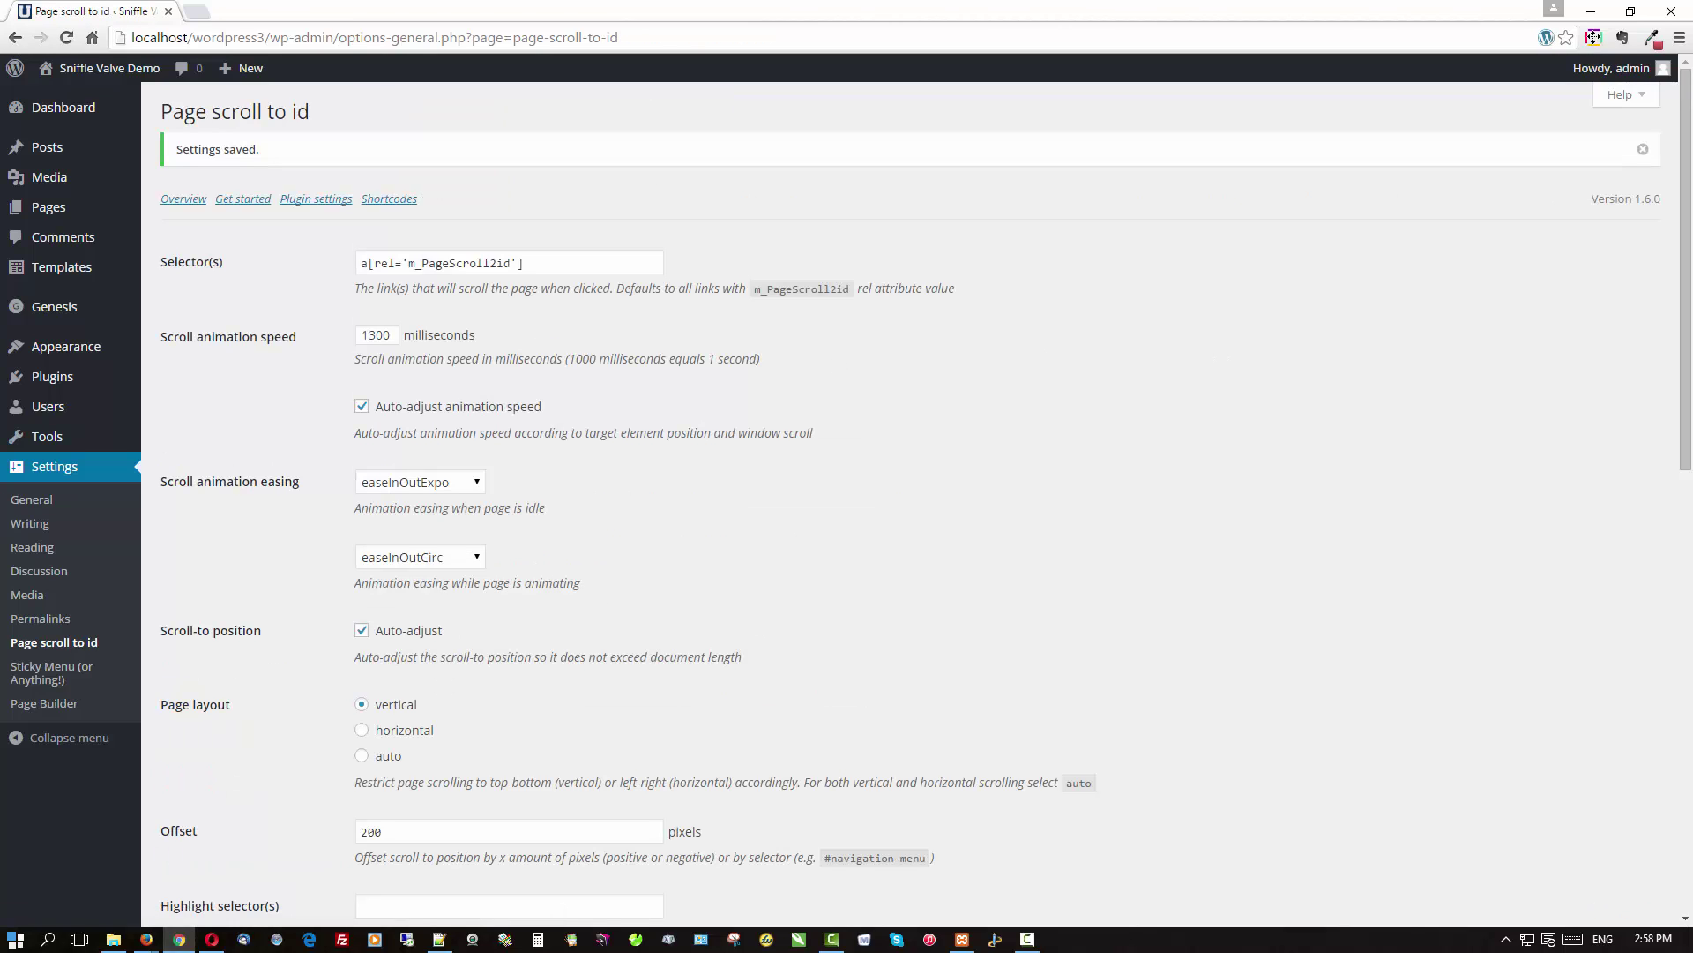
Step: Add Dynamik custom CSS giving .menu-primary a:hover and a.mPS2id-highlight a green !important background, with the orange !important color declaration commented out
{"action": "mouse_move", "coordinate": [75, 360]}
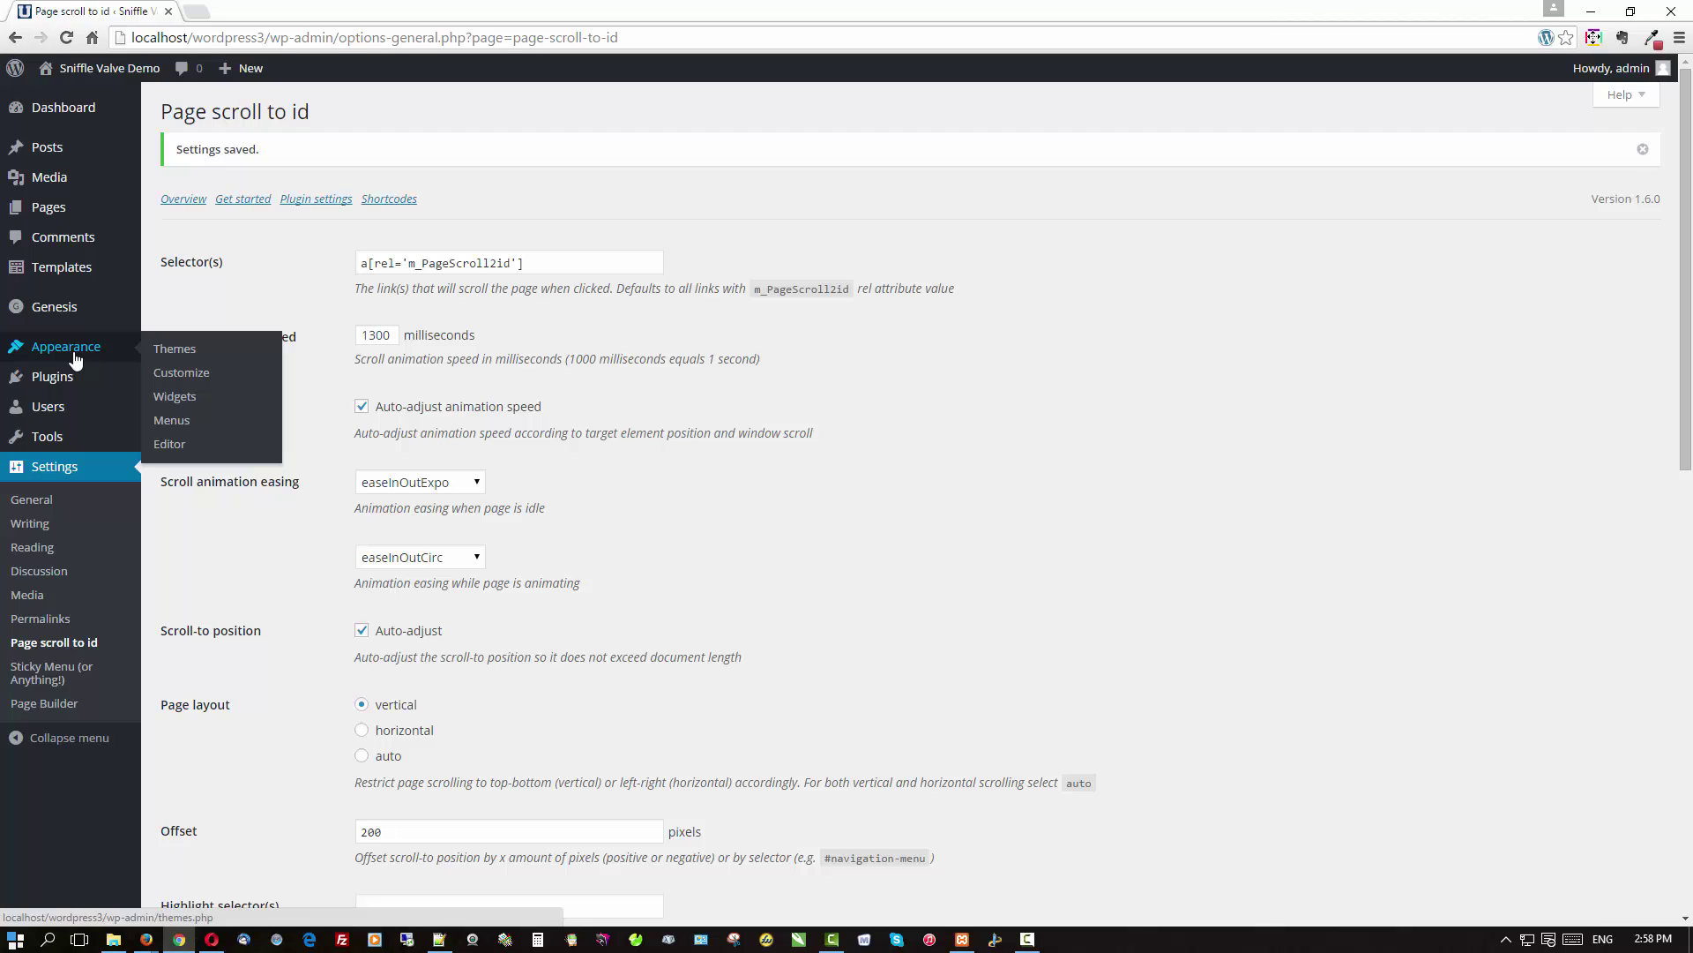
{"action": "mouse_move", "coordinate": [60, 308]}
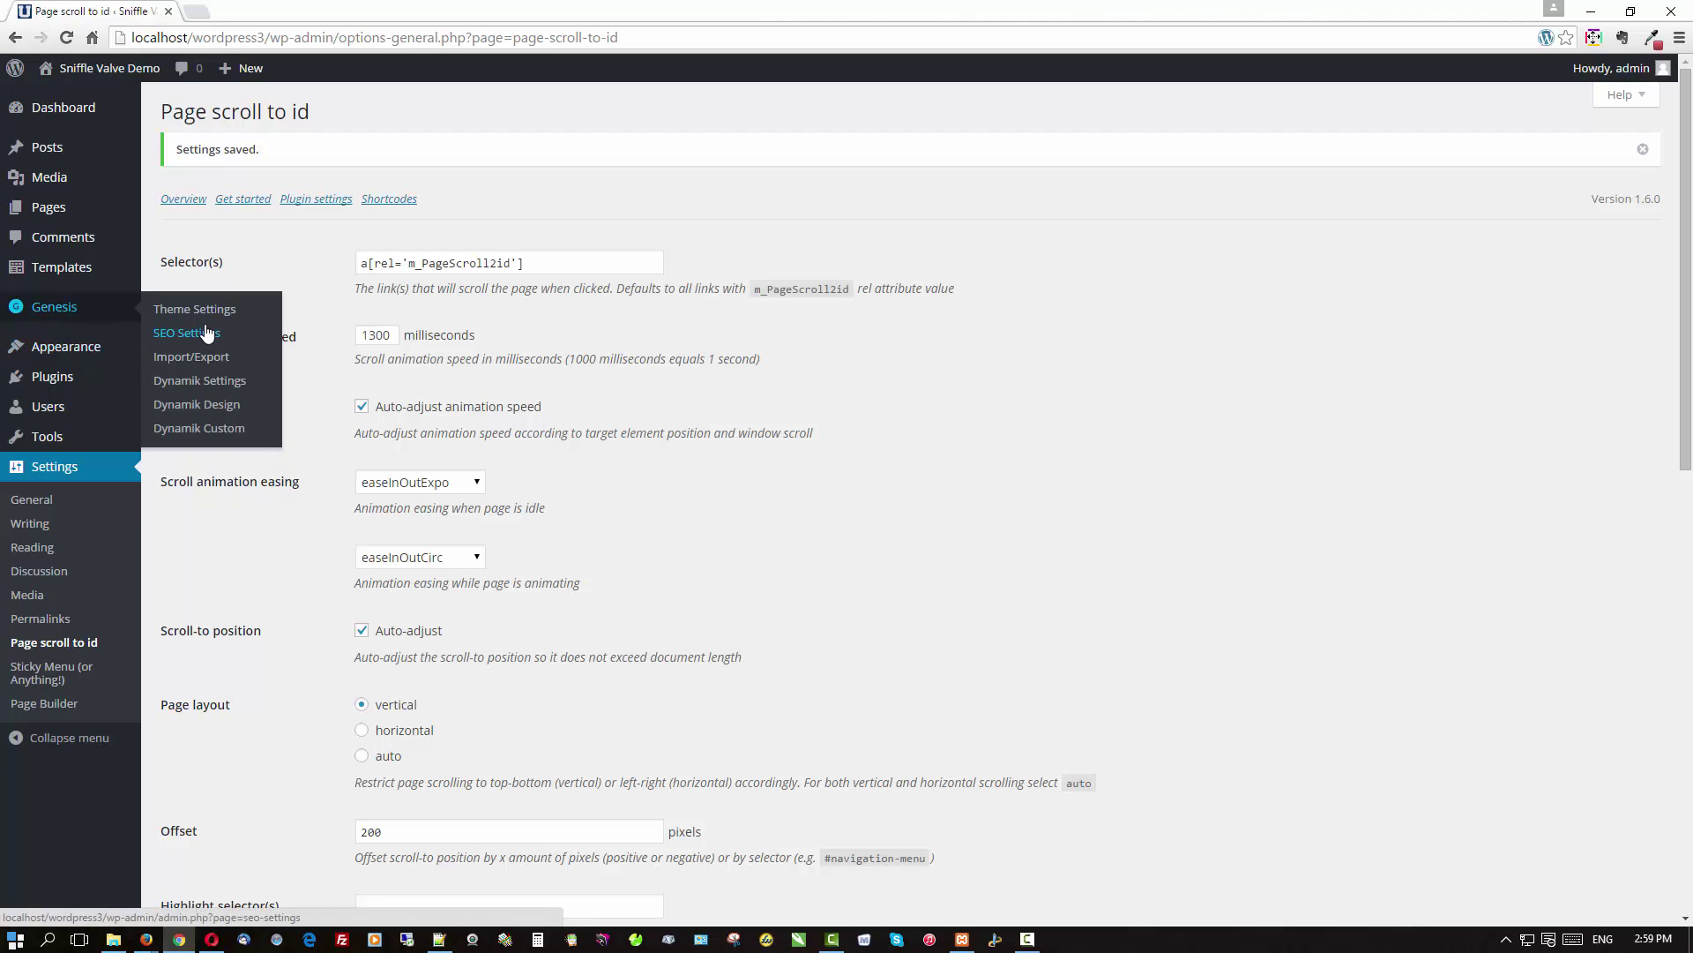
{"action": "left_click", "coordinate": [226, 436]}
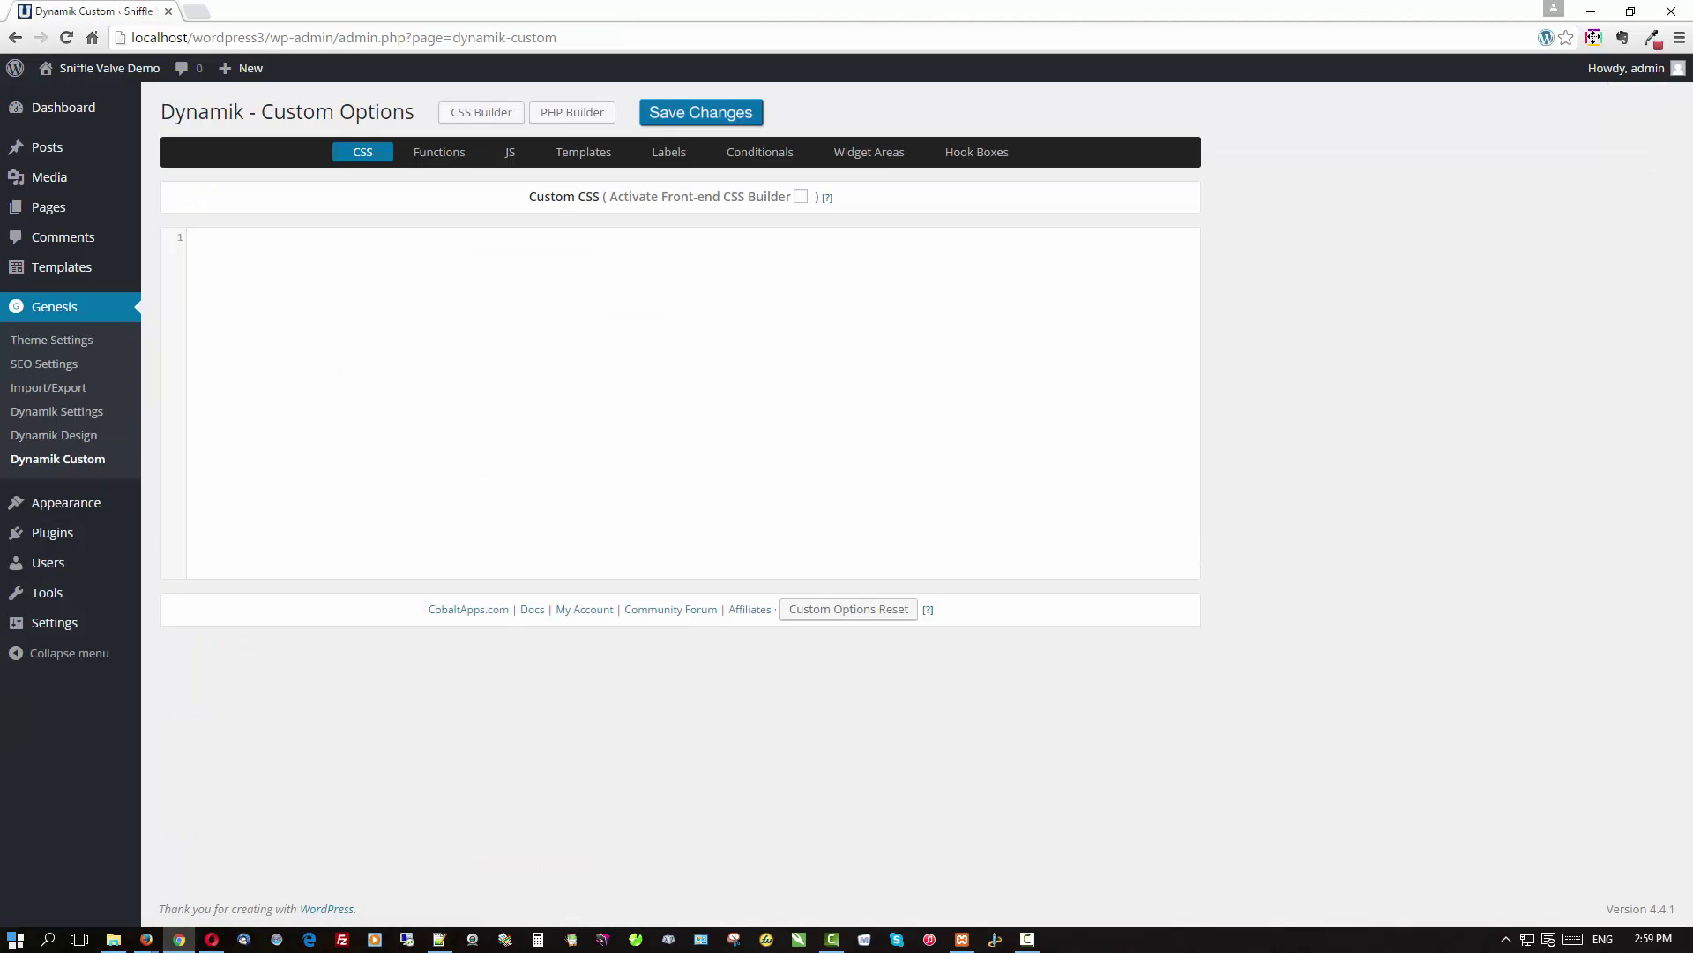
{"action": "key", "text": "alt+Tab"}
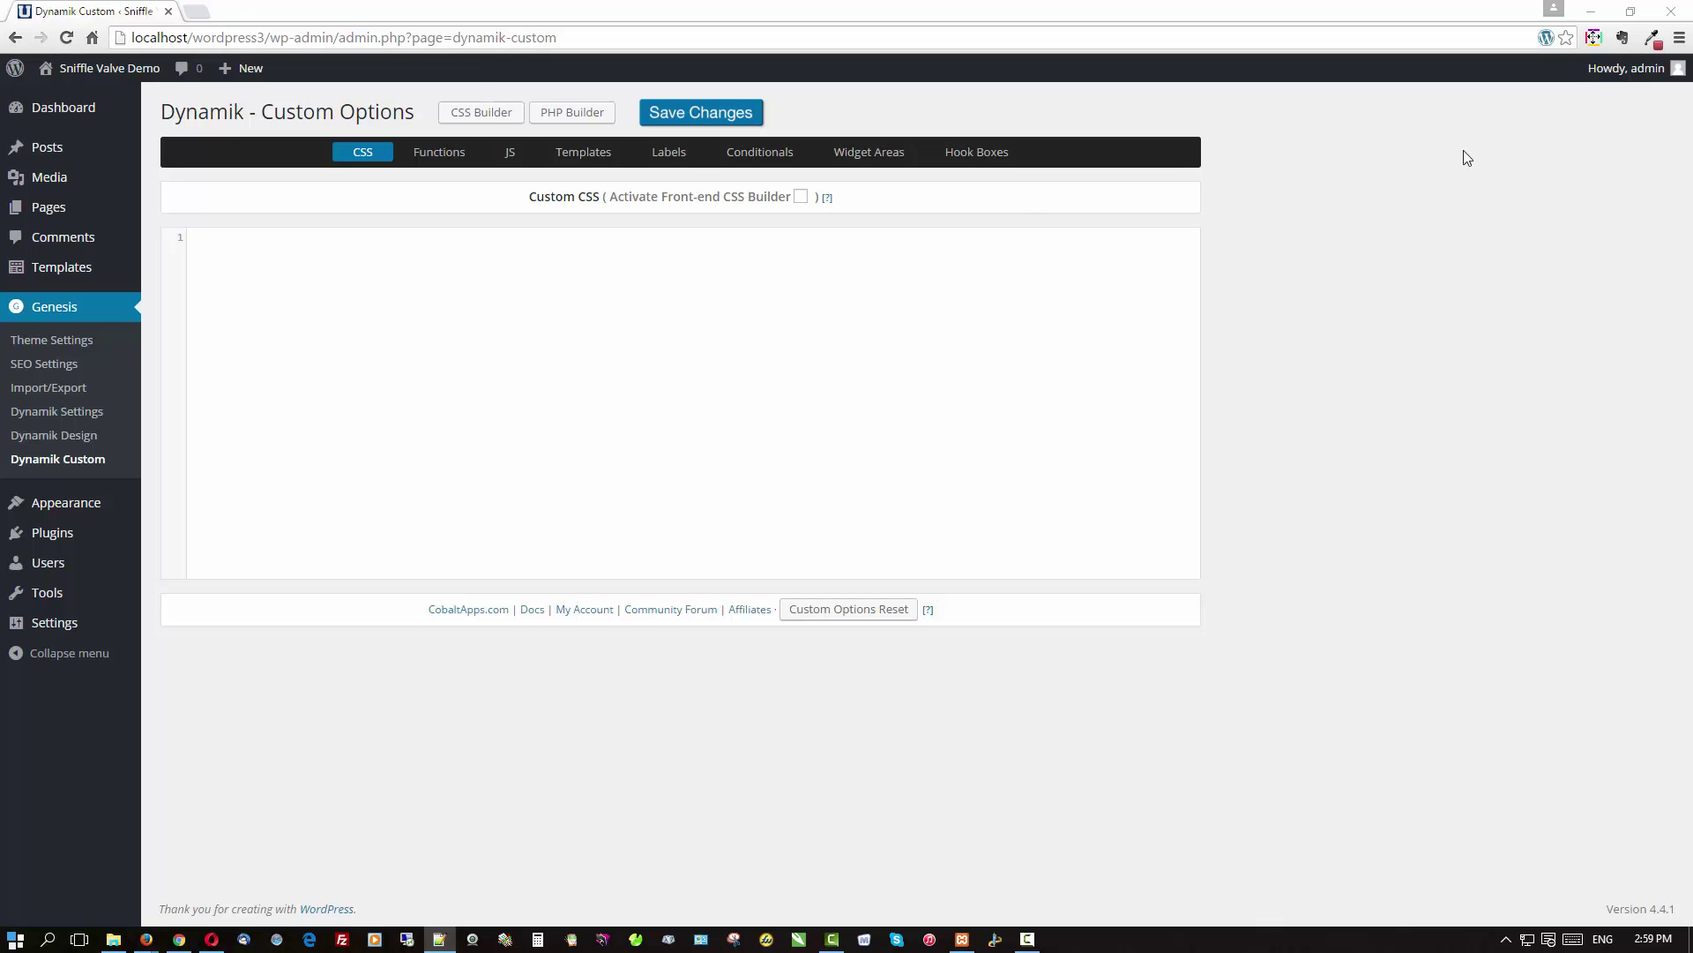
{"action": "left_click", "coordinate": [217, 241]}
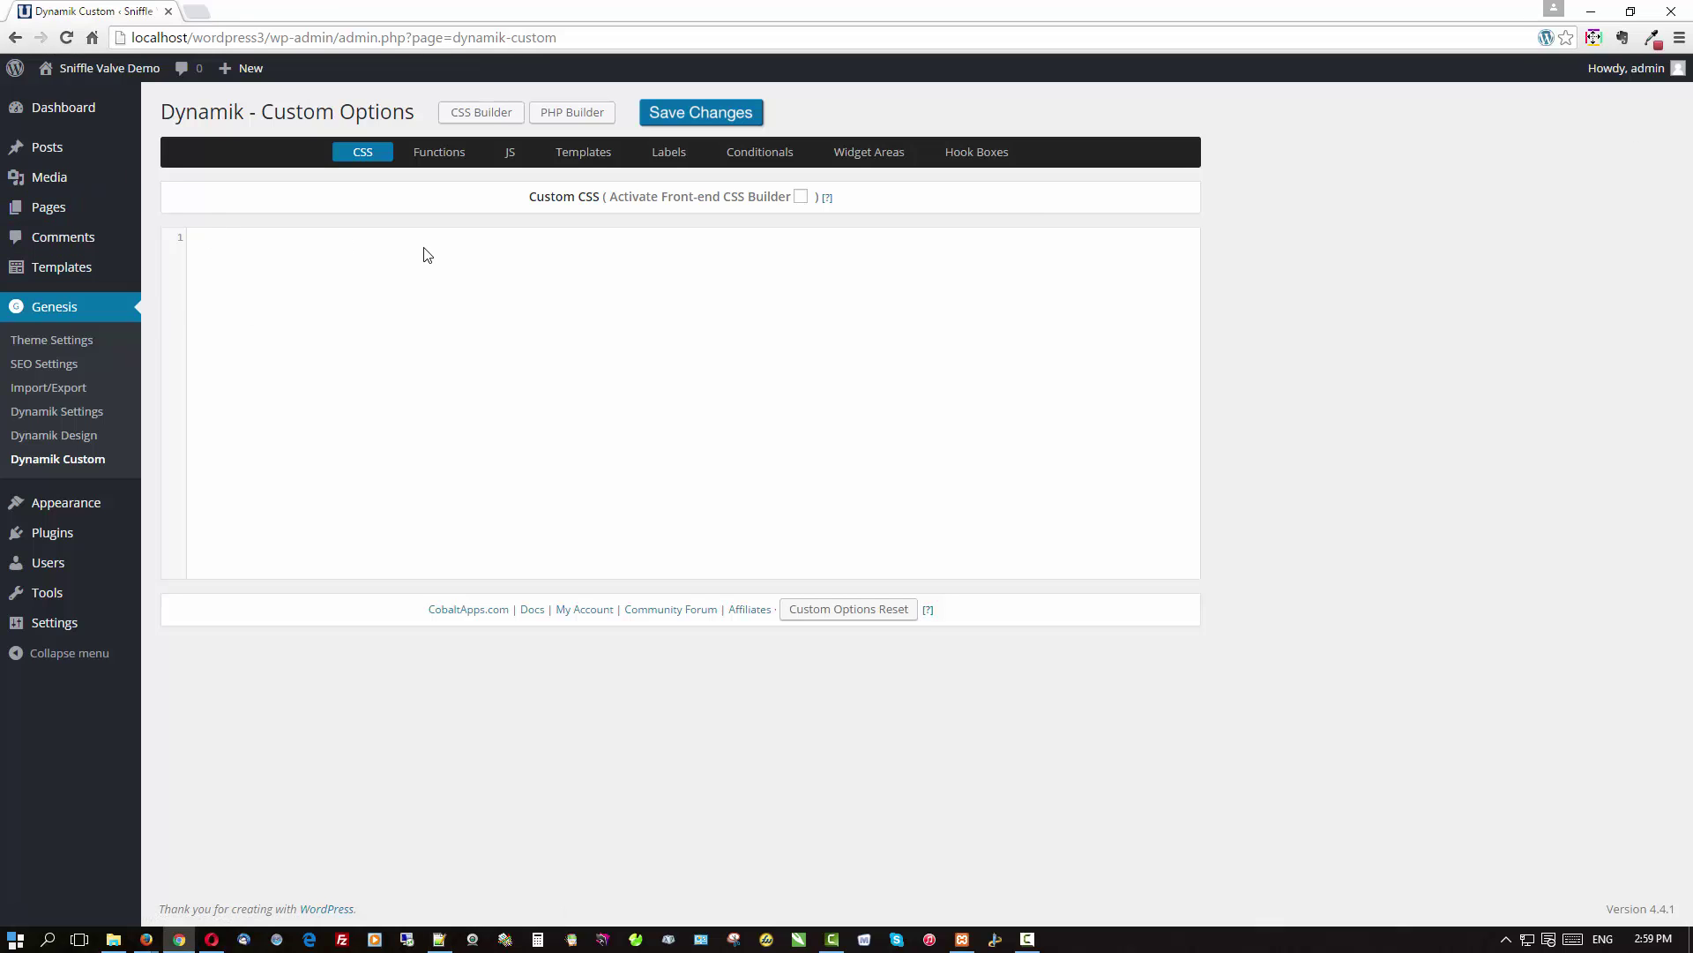
{"action": "type", "text": ".menu-primary a:hover, a.mPS2id-highlight {     /*color: orange !important;*/     background: green !important;"}
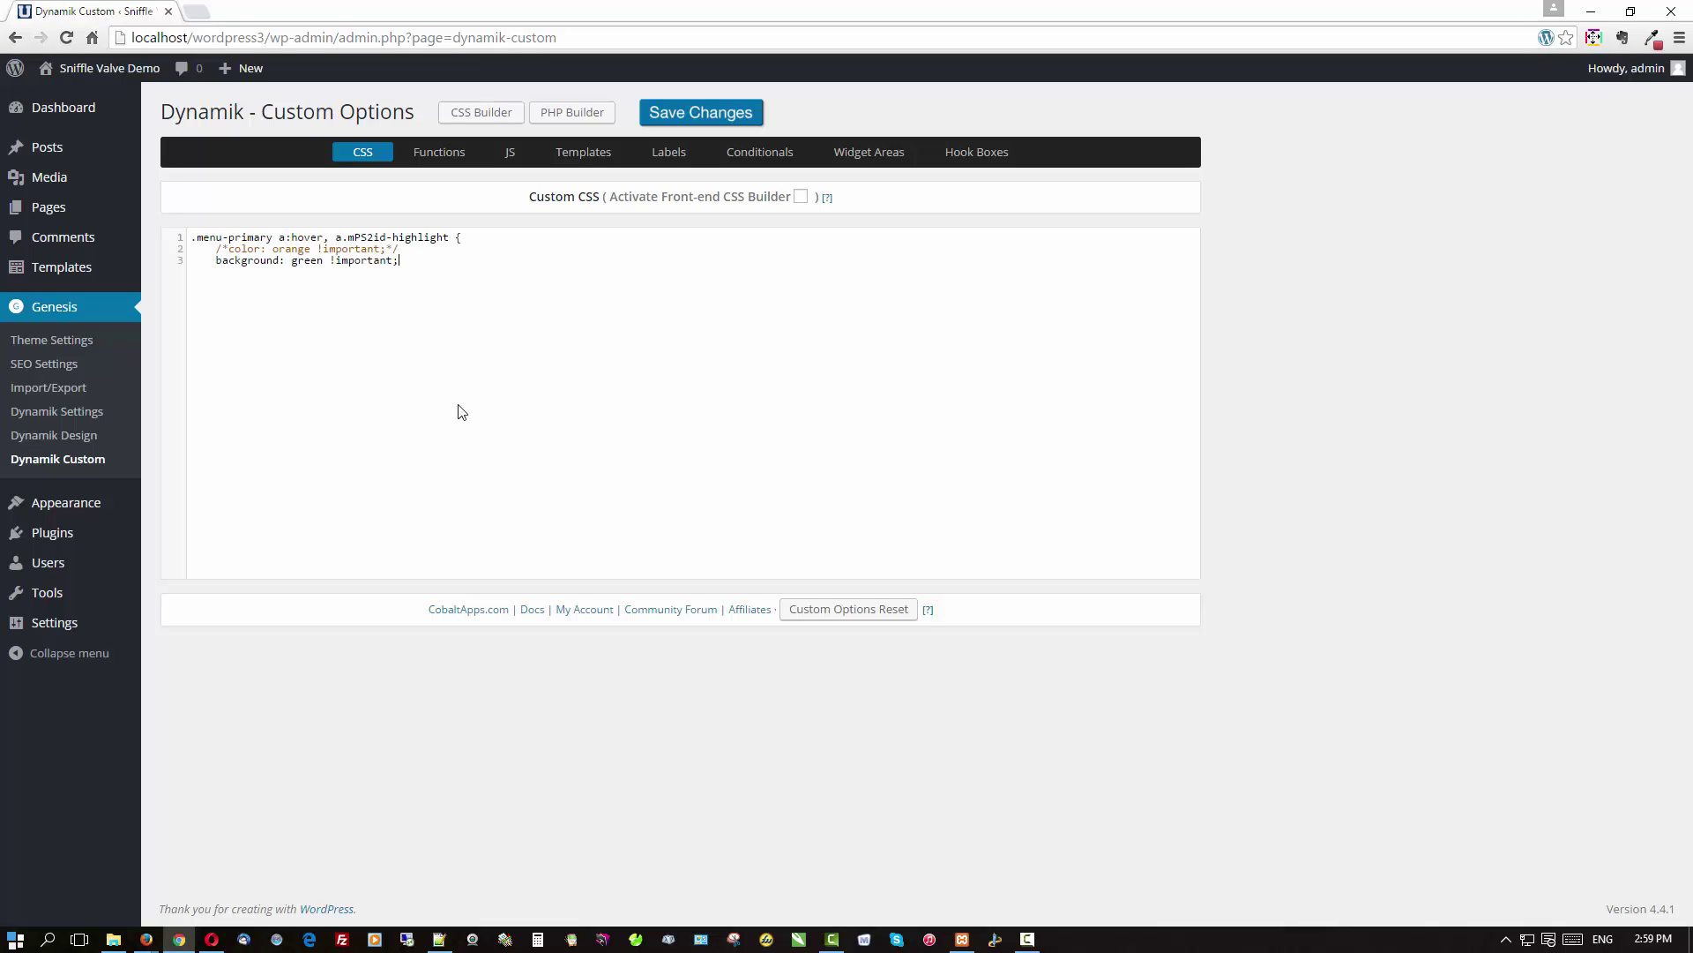
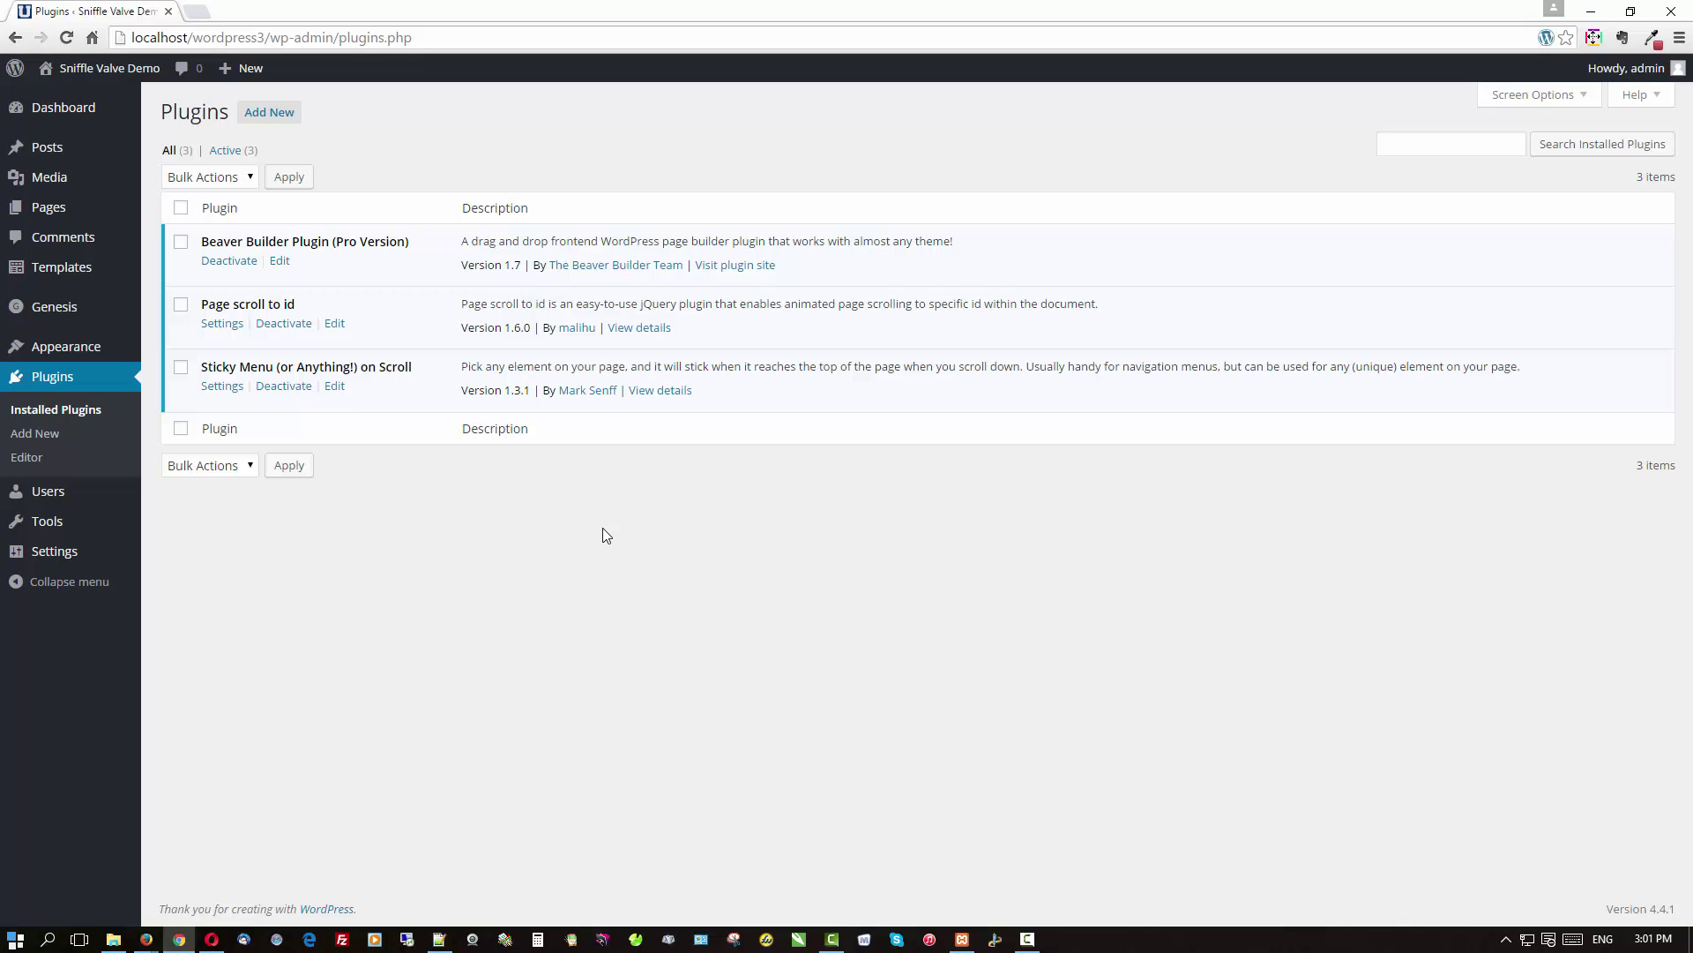
Step: Open the Home front page for editing in Page Builder
{"action": "left_click", "coordinate": [50, 208]}
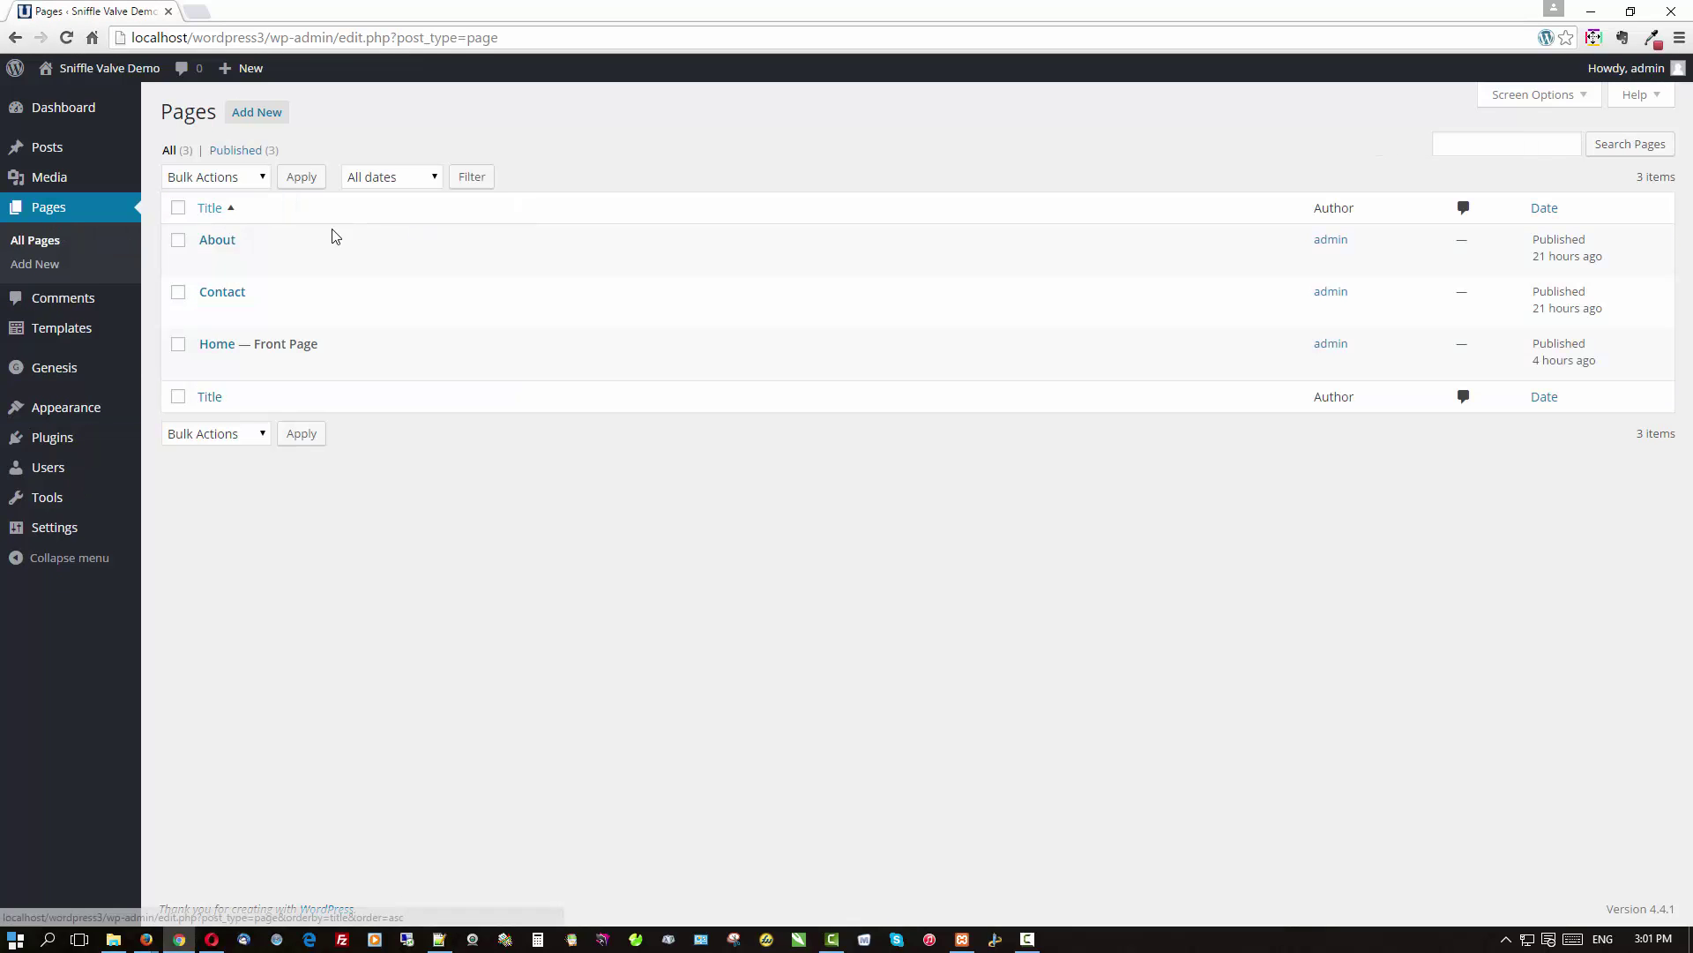
{"action": "mouse_move", "coordinate": [349, 355]}
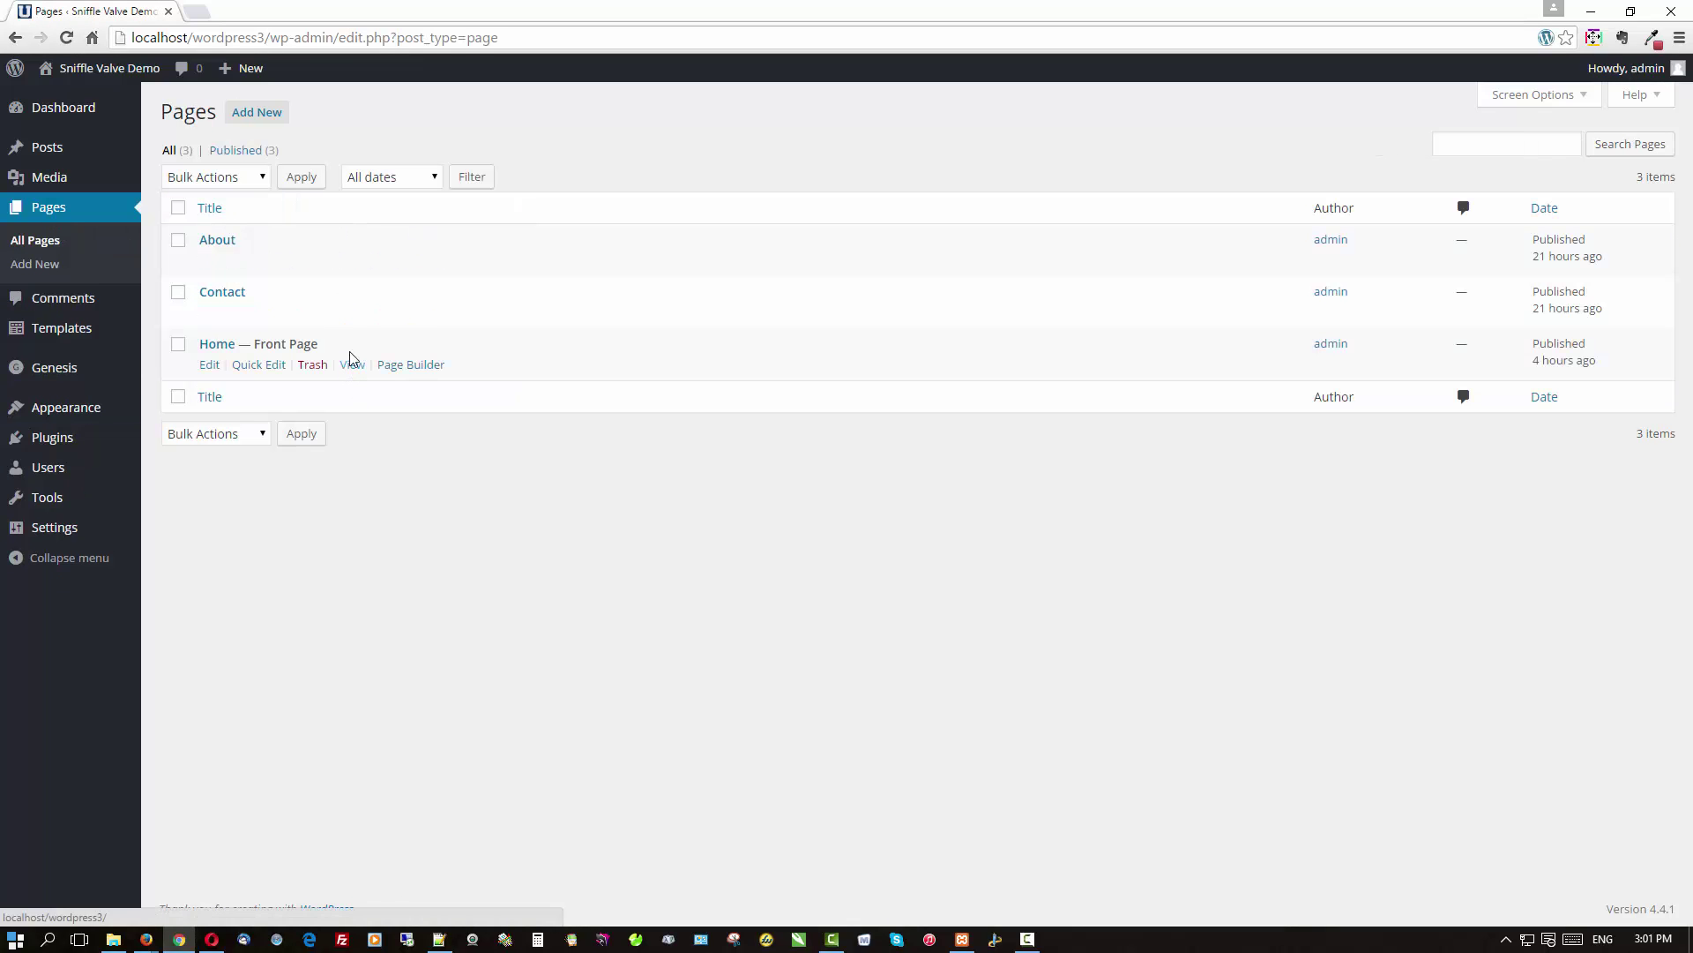
{"action": "left_click", "coordinate": [439, 366]}
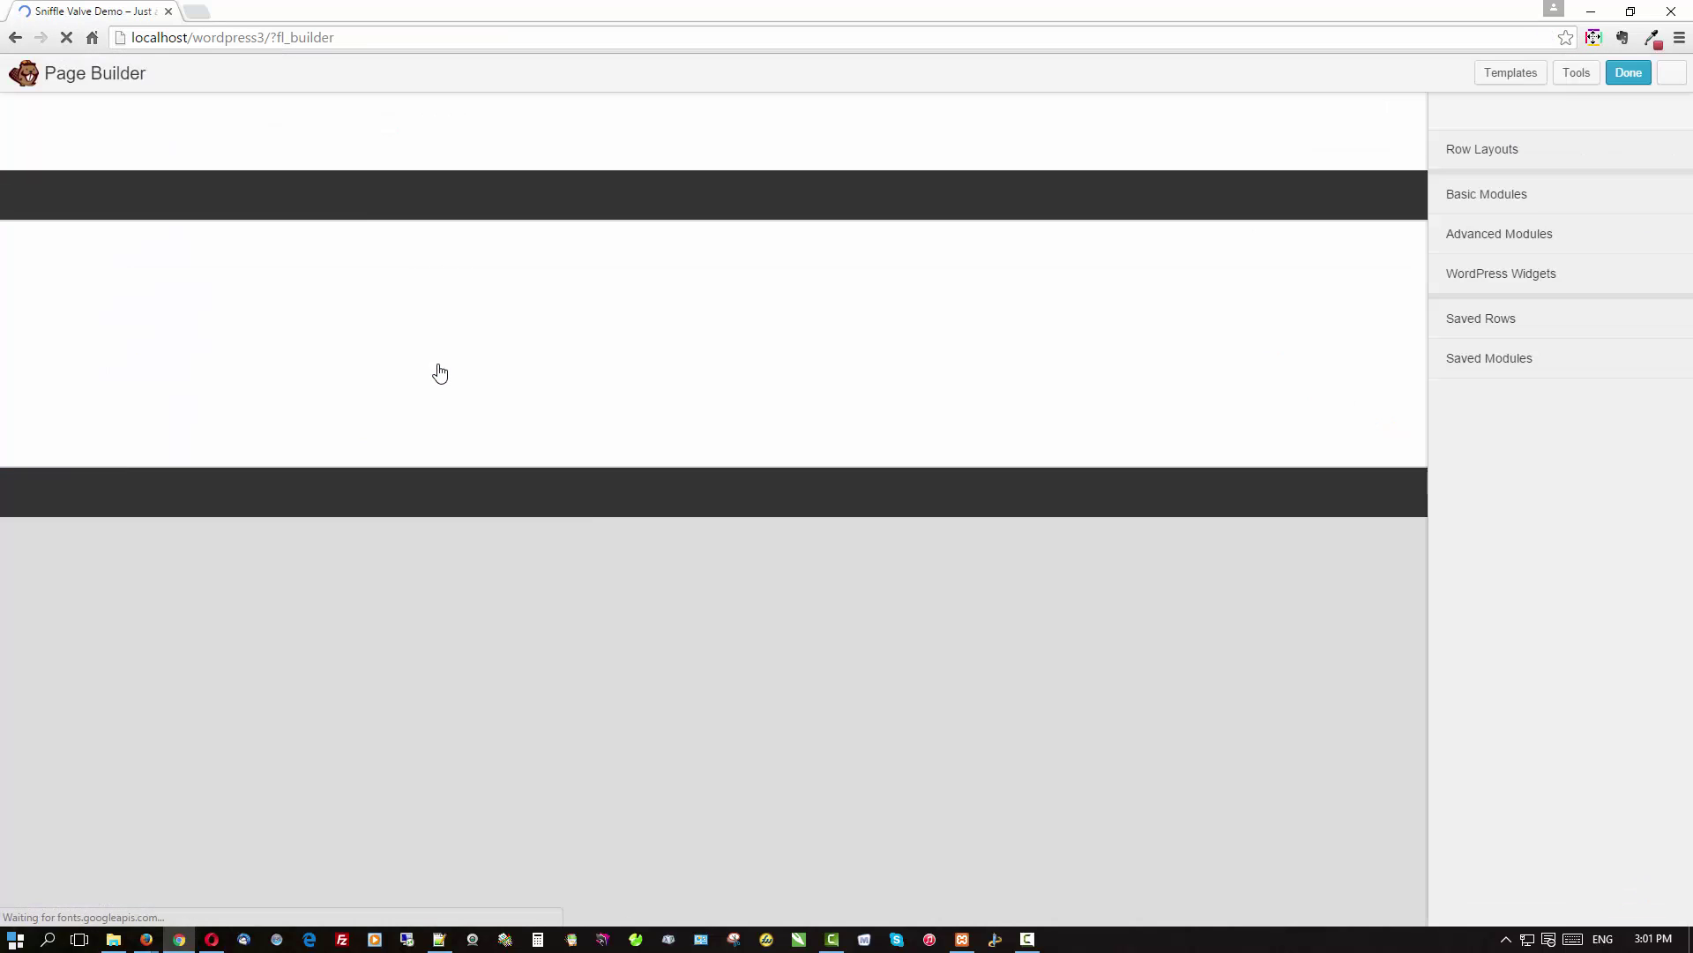
Step: Delete the existing text row from the Home page layout
{"action": "mouse_move", "coordinate": [439, 366]}
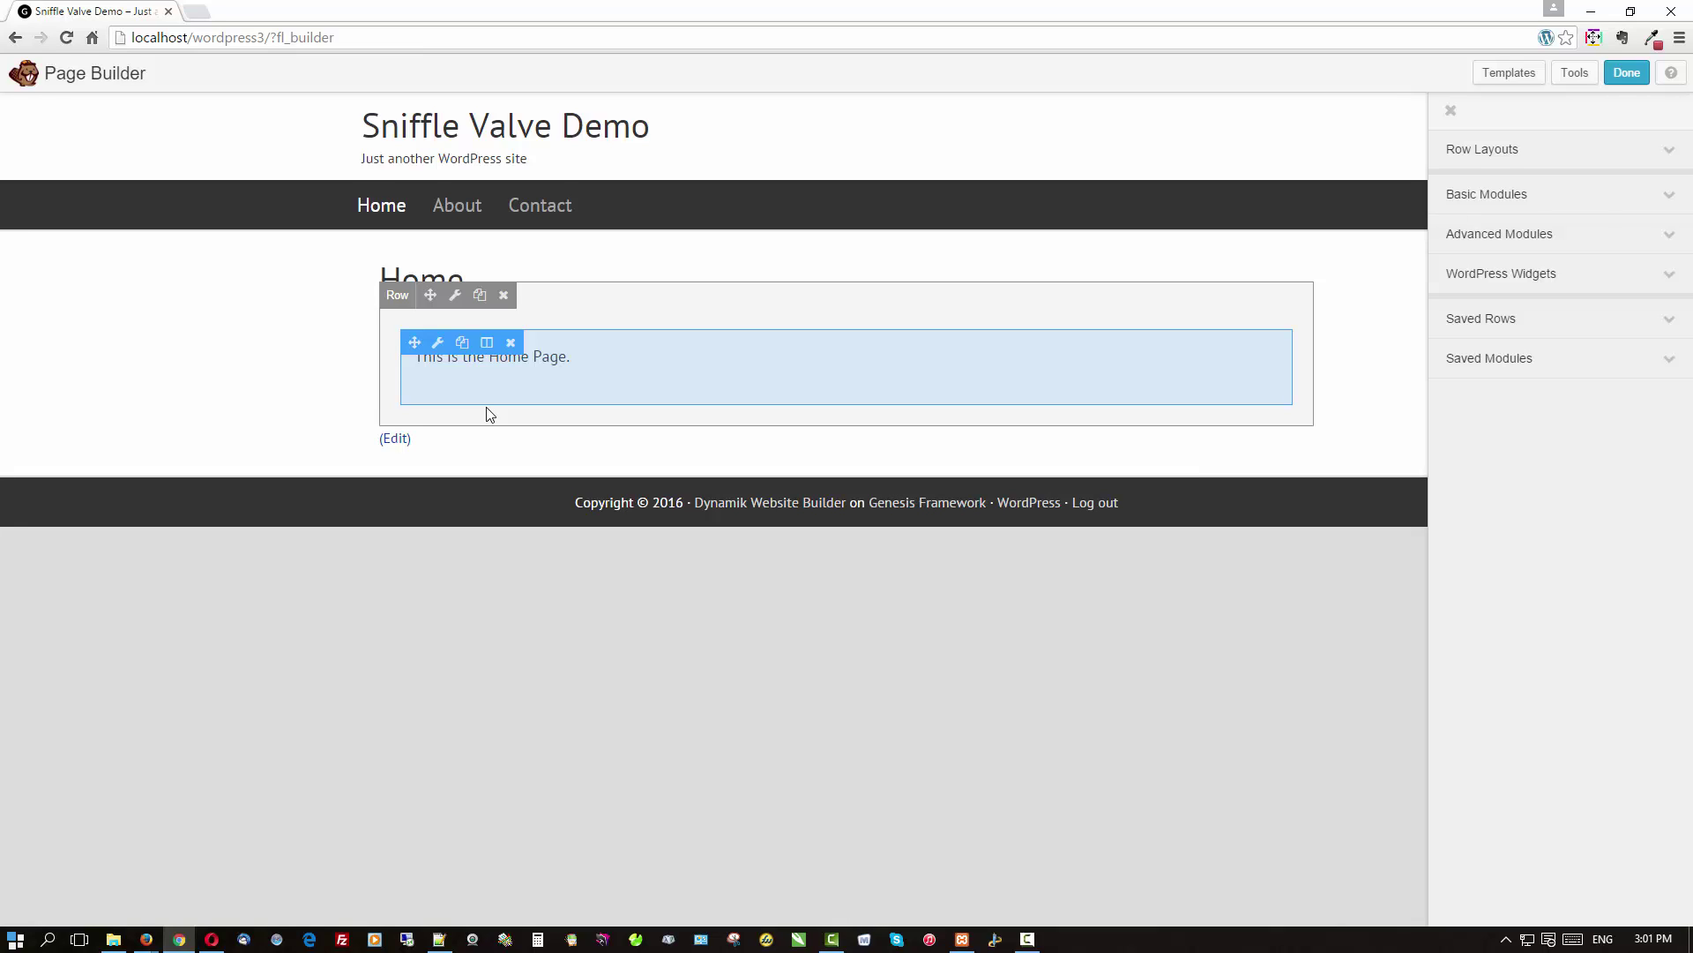
{"action": "left_click", "coordinate": [505, 297]}
{"action": "key", "text": "Return"}
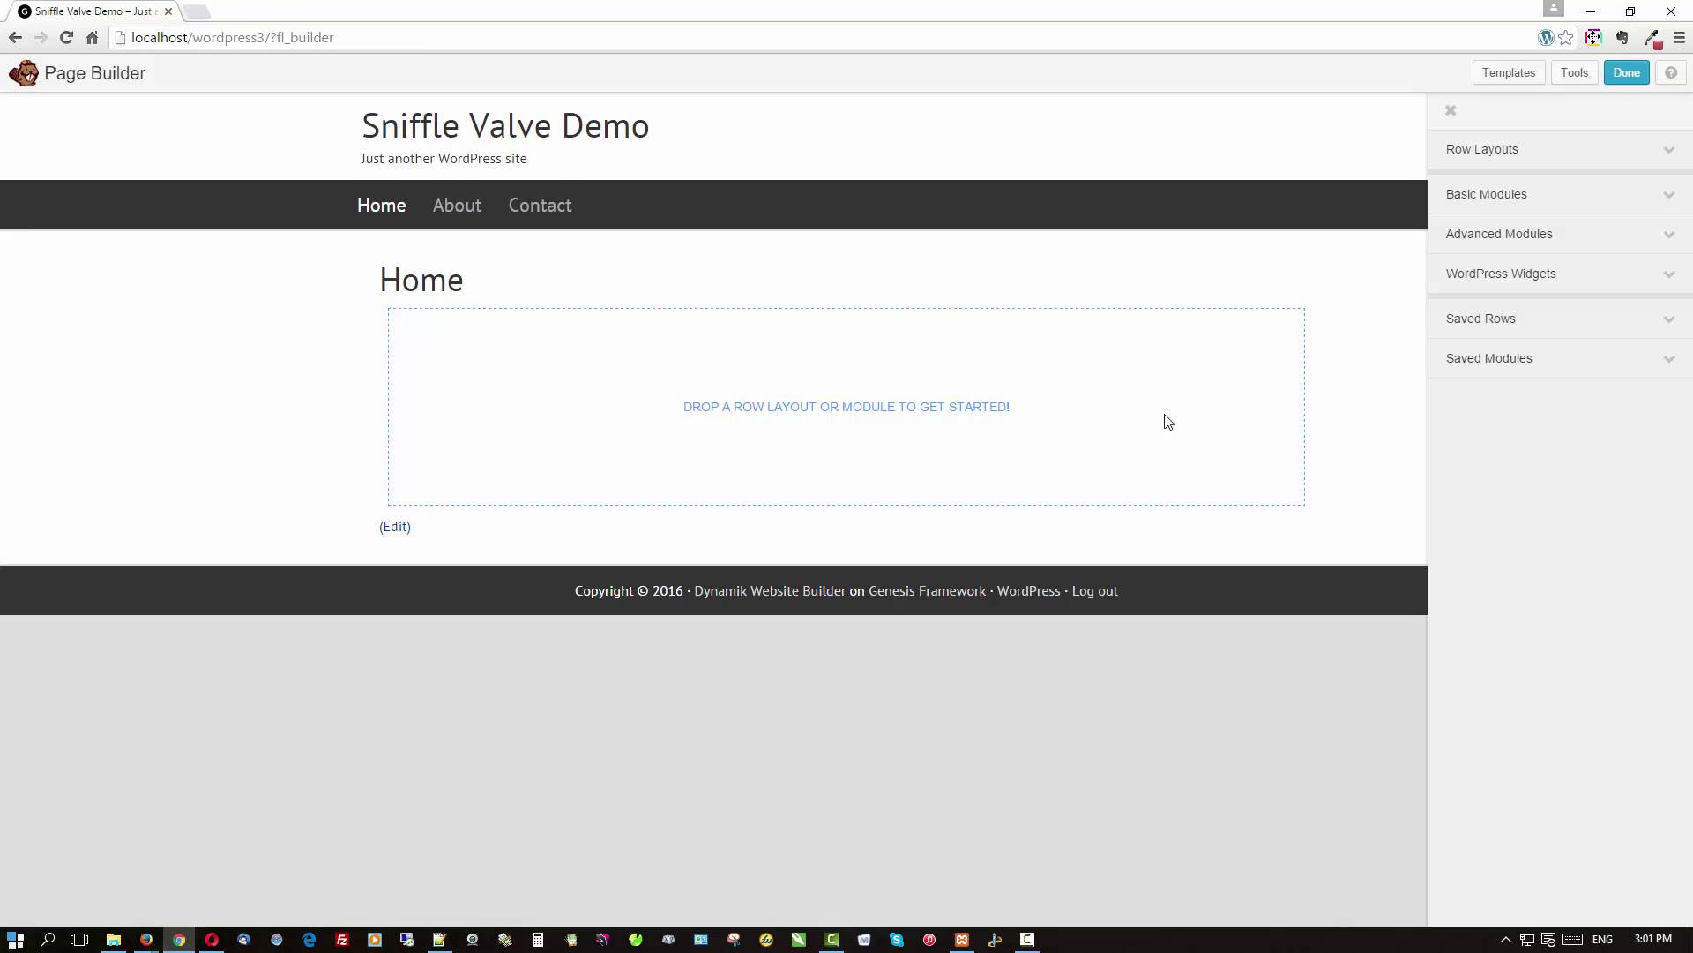
Step: Apply the Appify template from the Home Pages layout templates to the empty page and publish the changes
{"action": "left_click", "coordinate": [1508, 73]}
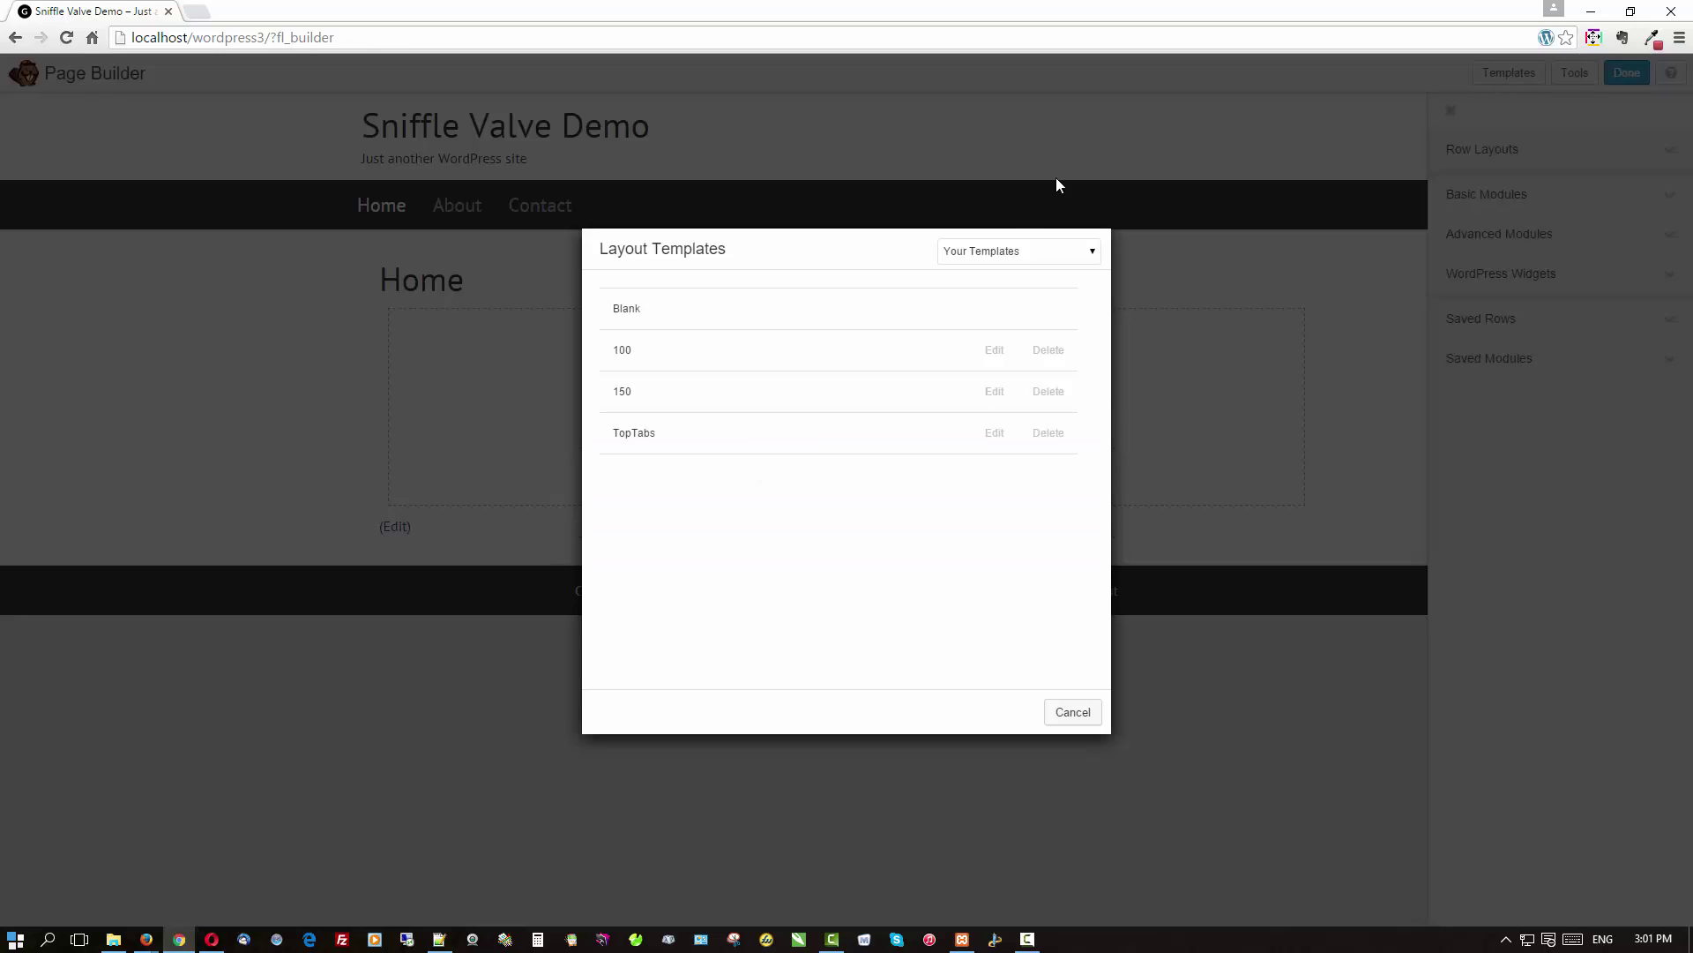
{"action": "left_click", "coordinate": [991, 251]}
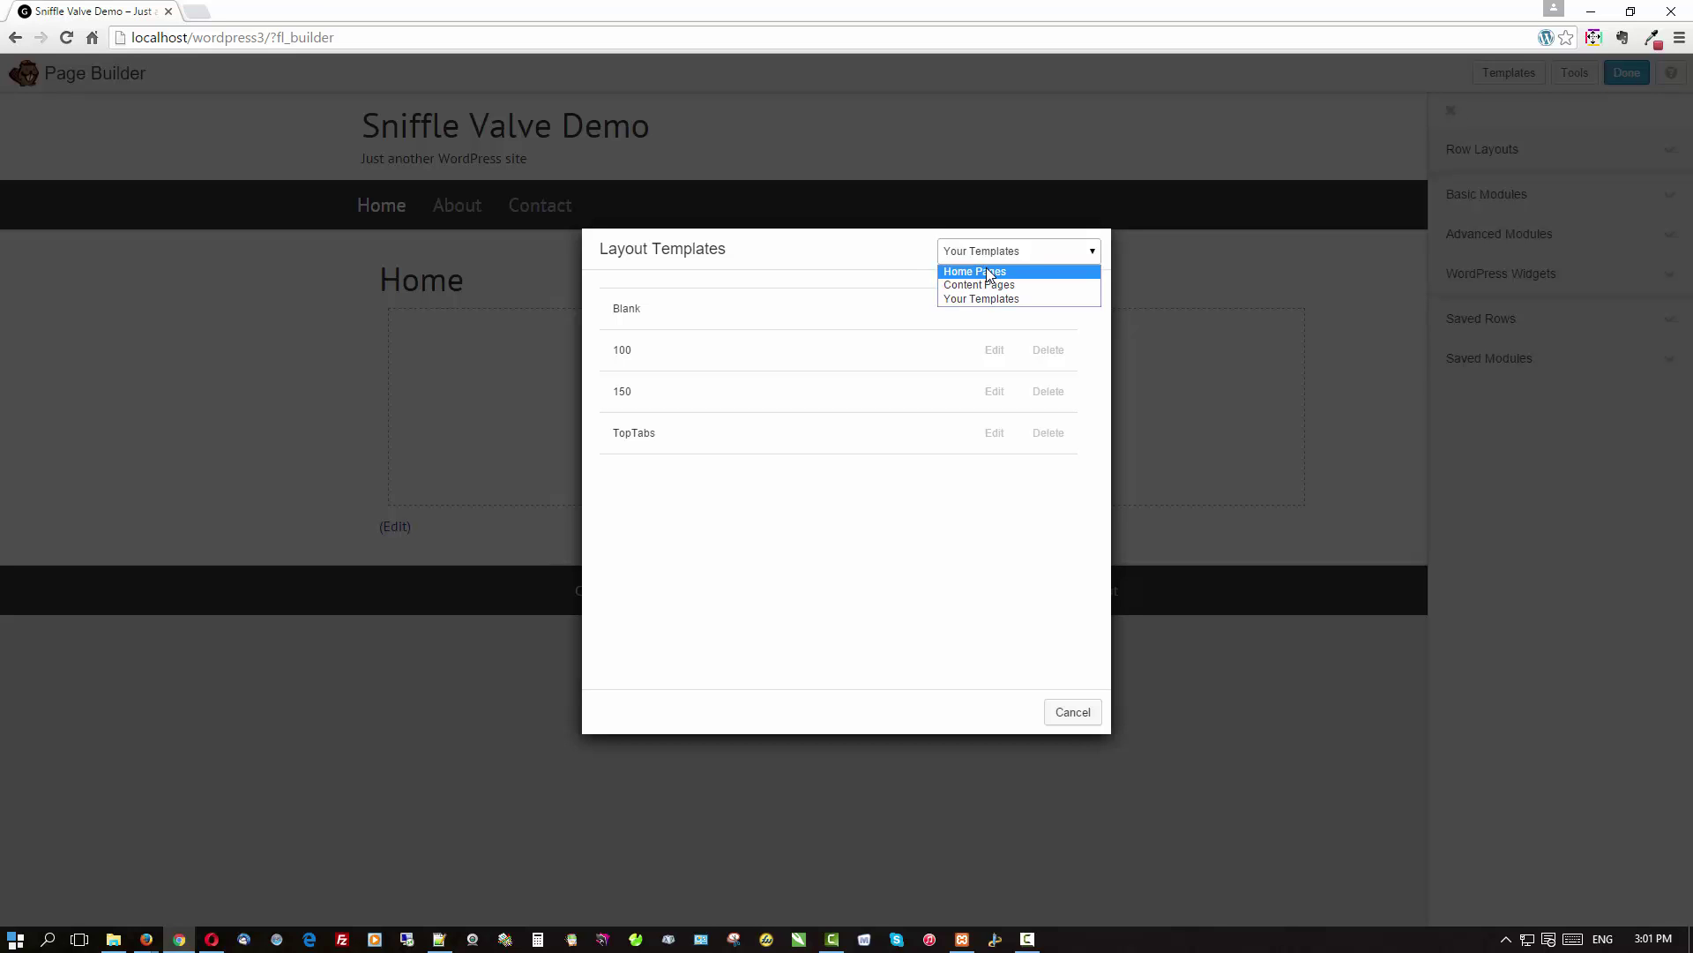
{"action": "left_click", "coordinate": [989, 272]}
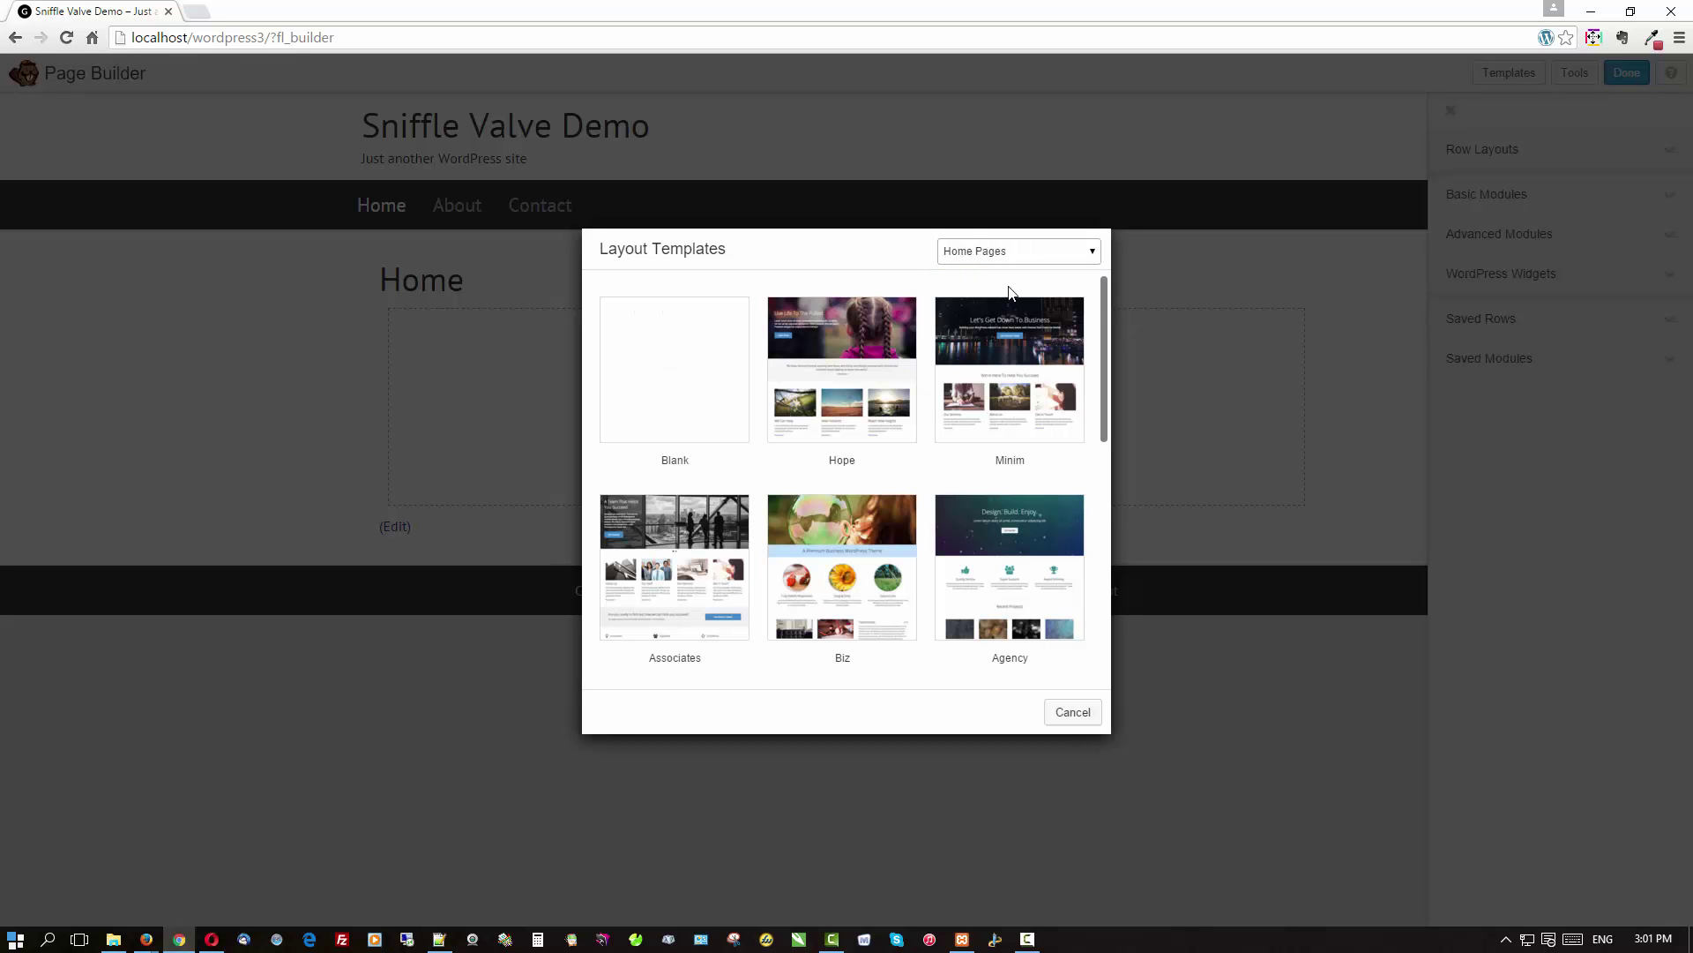
{"action": "scroll", "coordinate": [856, 406], "scroll_direction": "down", "scroll_amount": 3}
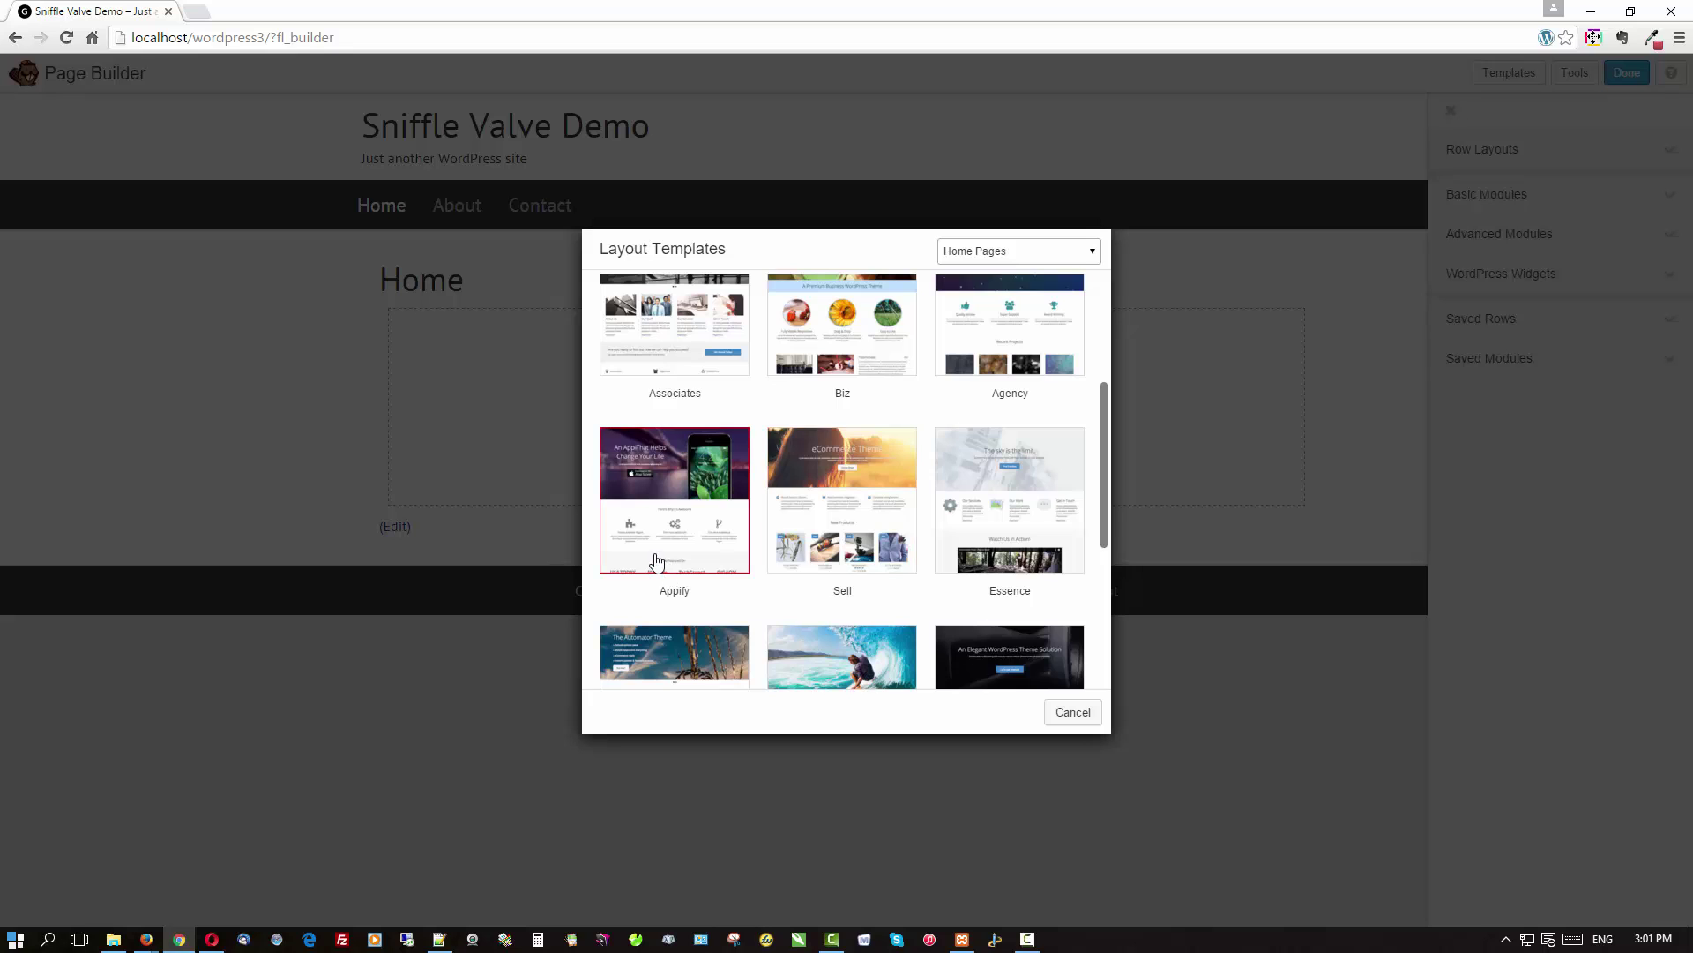
{"action": "left_click", "coordinate": [657, 562]}
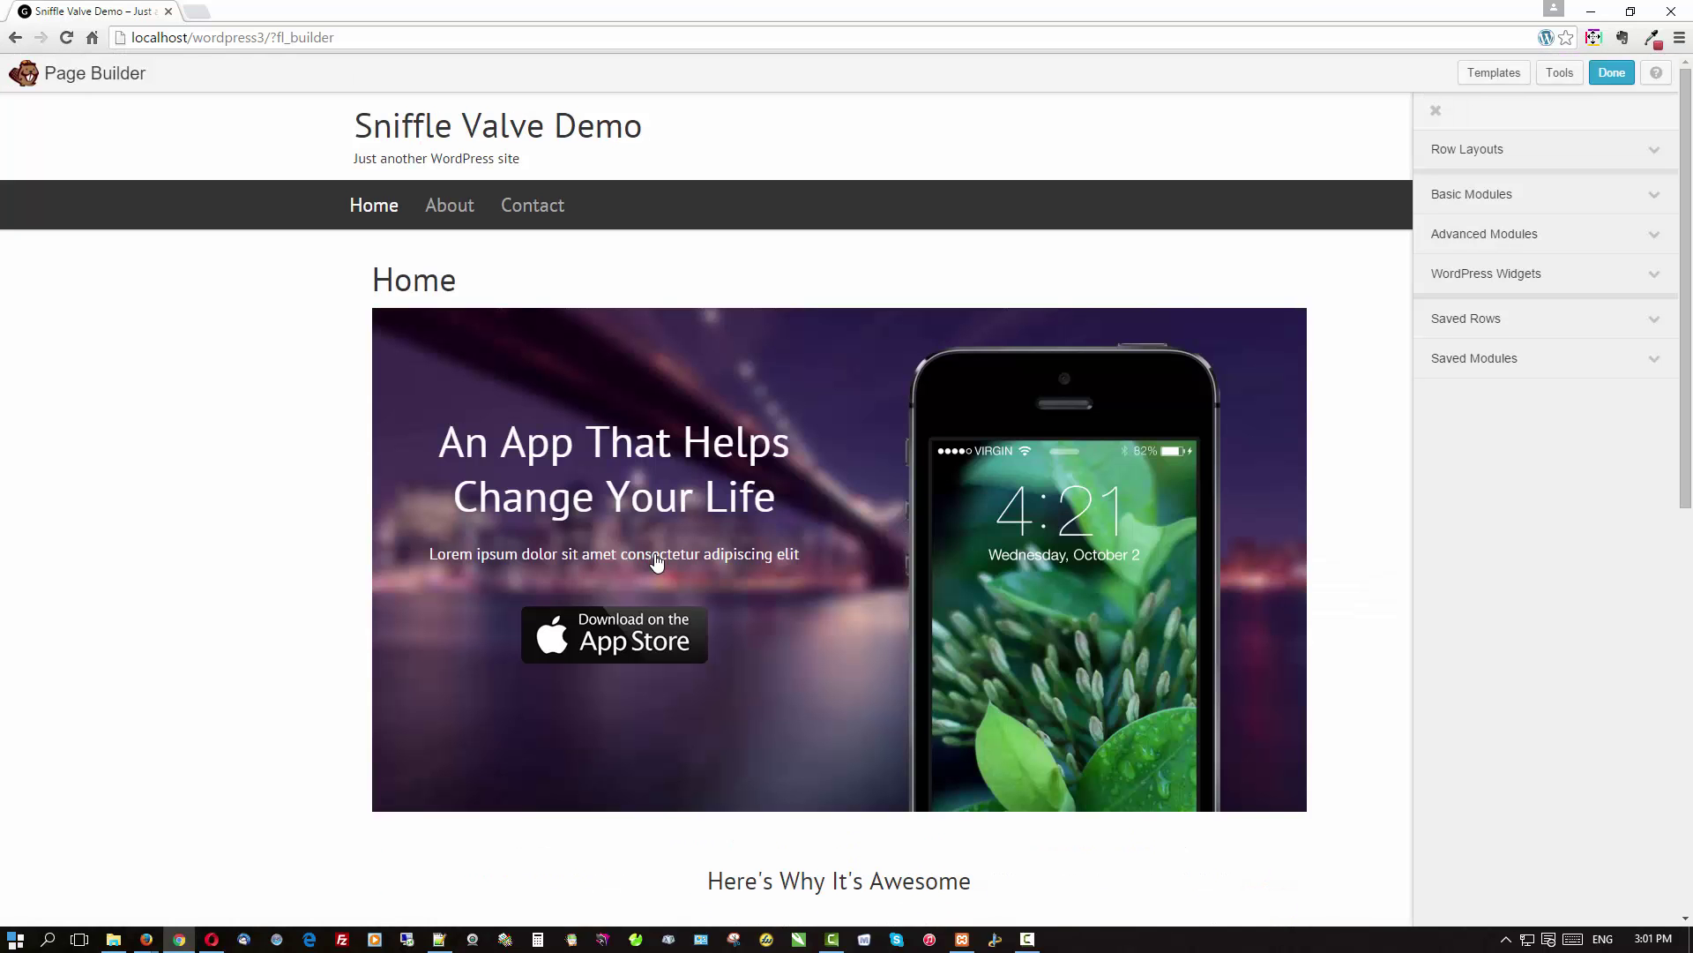
{"action": "left_click", "coordinate": [1611, 74]}
{"action": "left_click", "coordinate": [878, 447]}
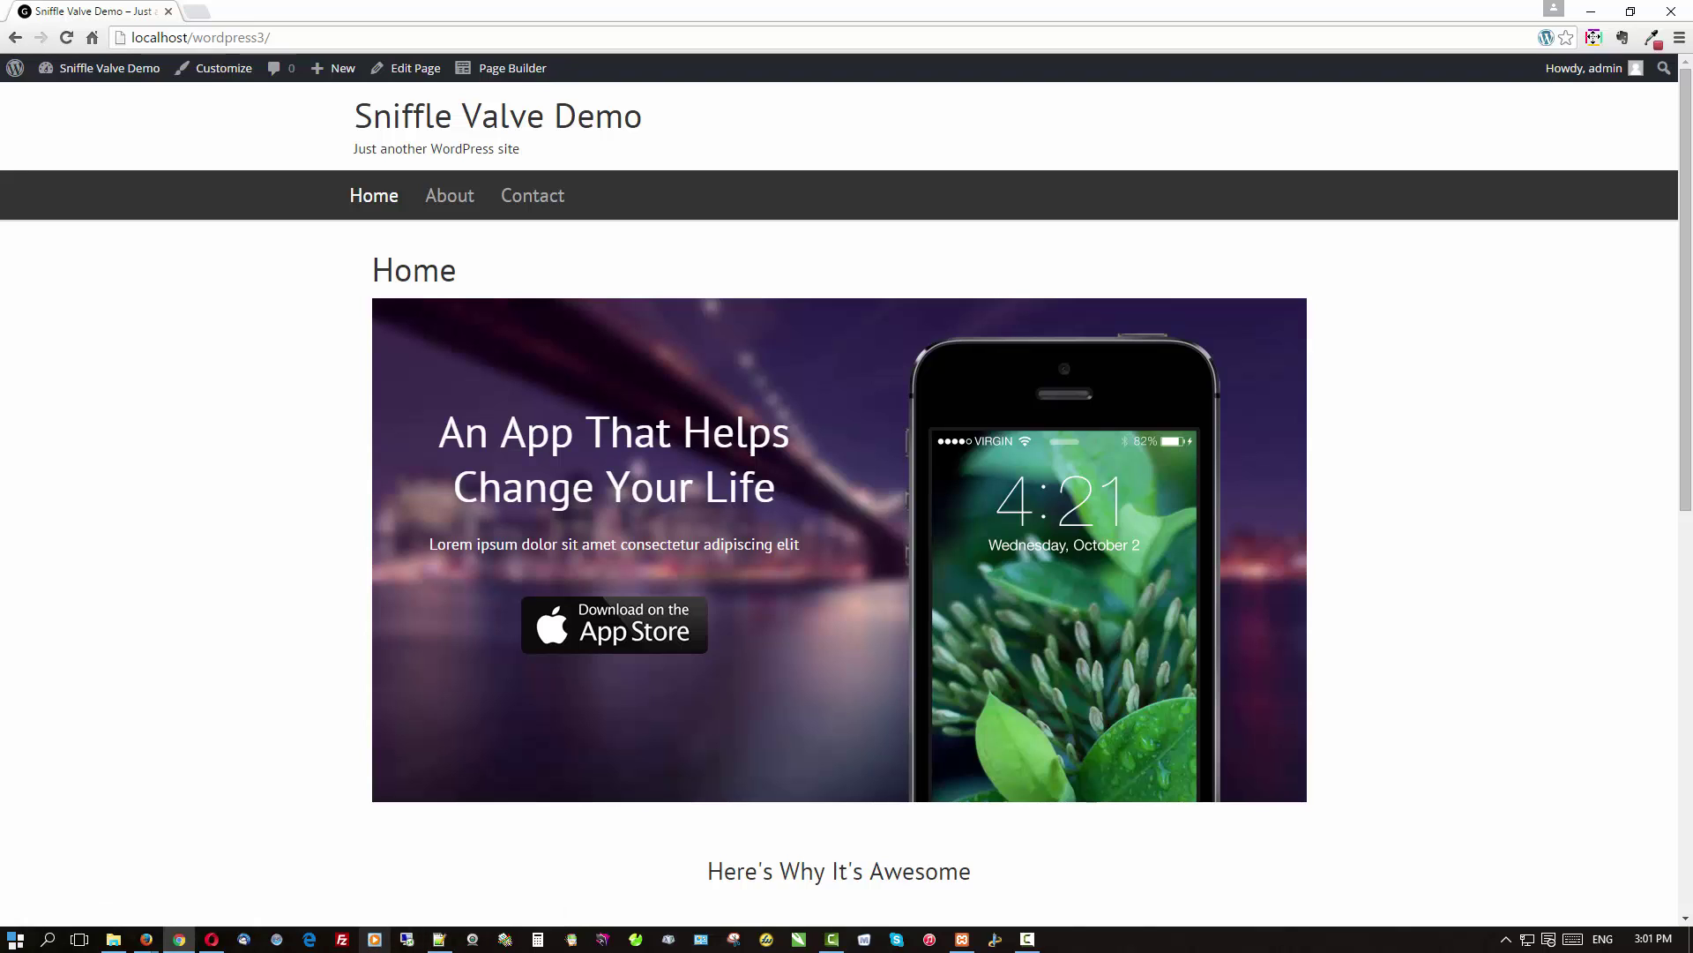
Step: Switch to the site's Firefox window, load the Home page and check how its content scrolls beneath the header and menu
{"action": "mouse_move", "coordinate": [152, 944]}
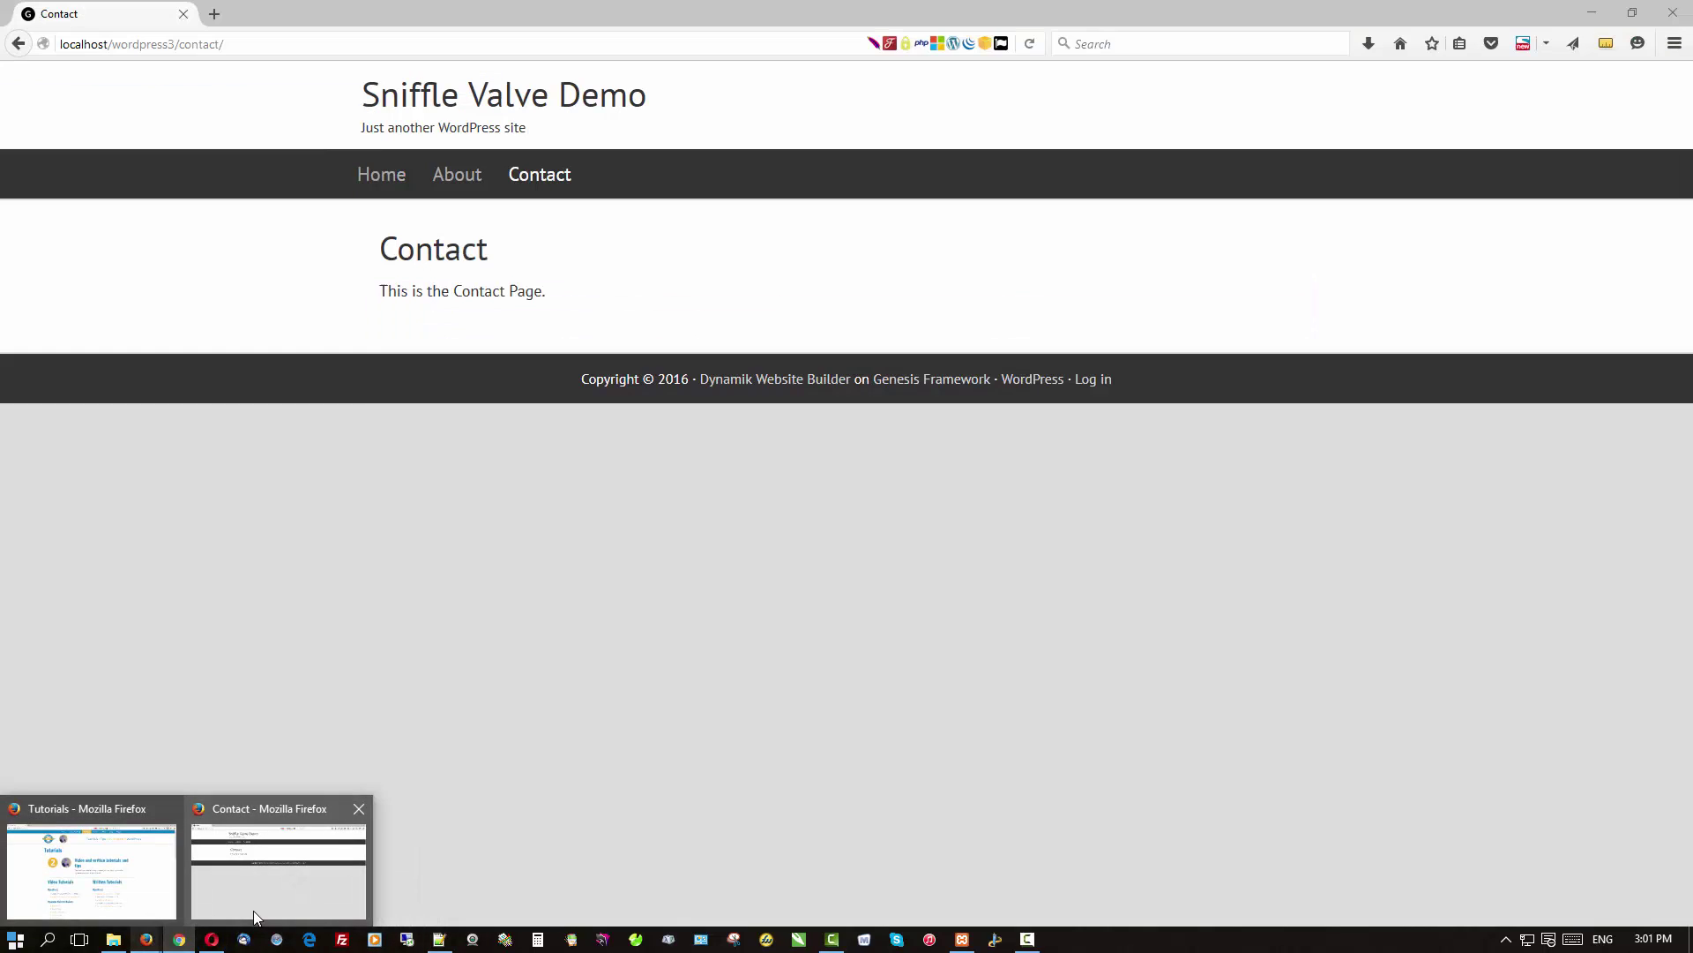
{"action": "left_click", "coordinate": [252, 910]}
{"action": "left_click", "coordinate": [451, 100]}
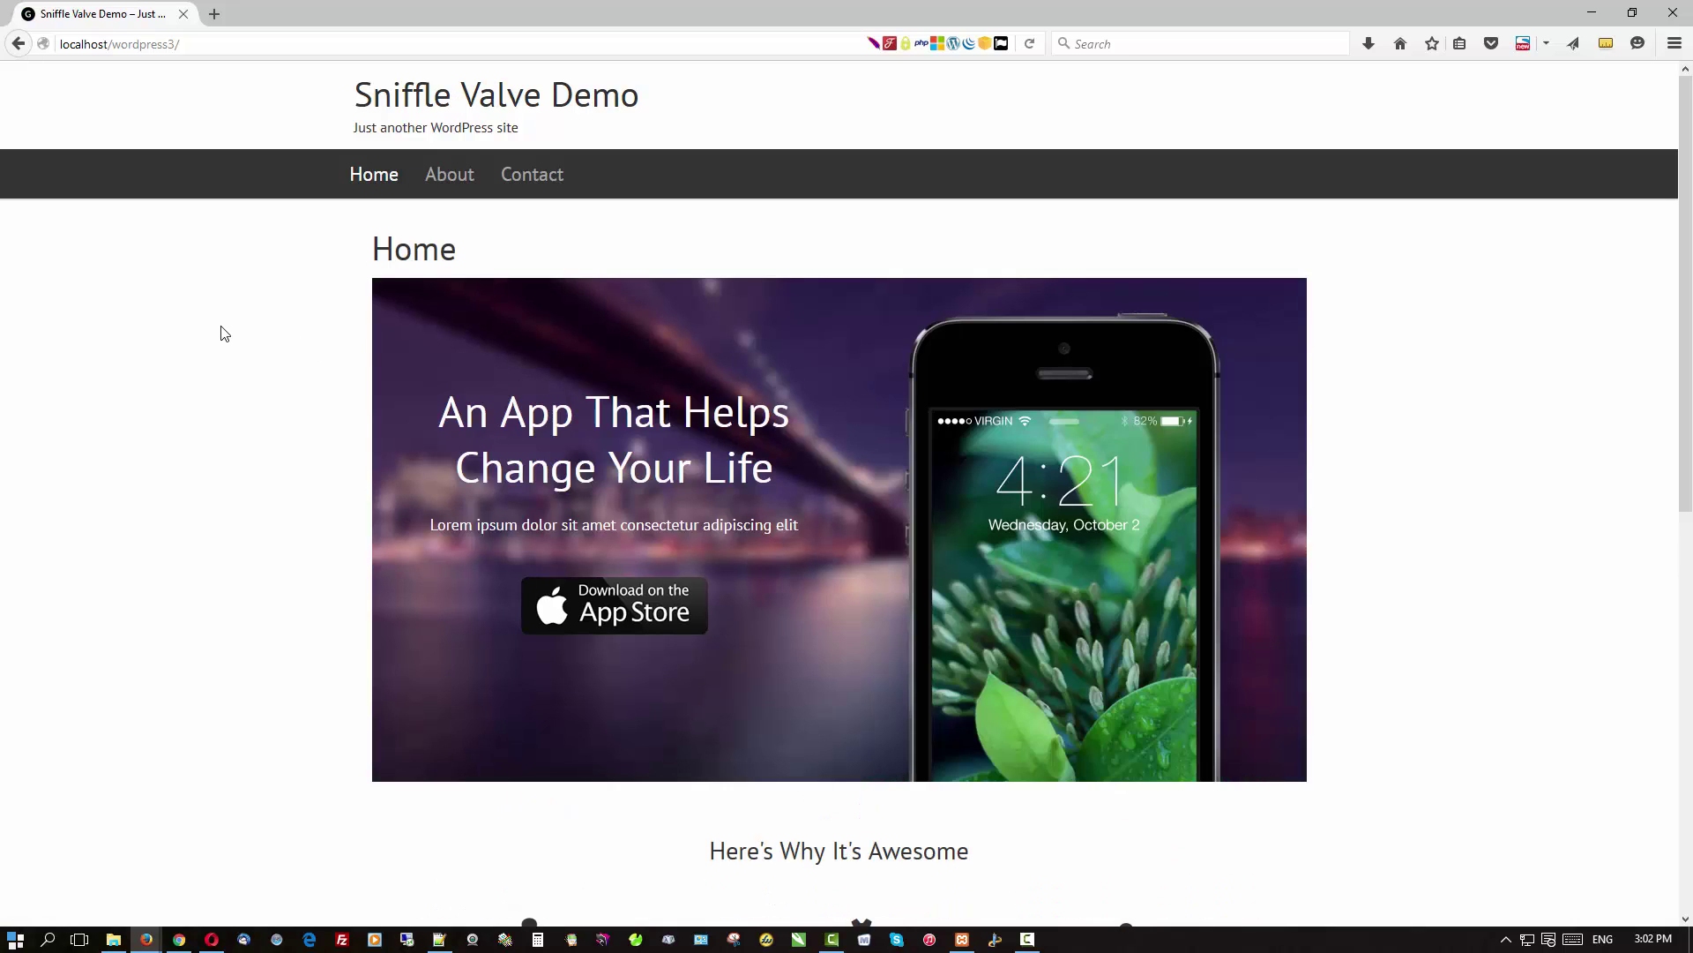
{"action": "scroll", "coordinate": [222, 333], "scroll_direction": "down", "scroll_amount": 8}
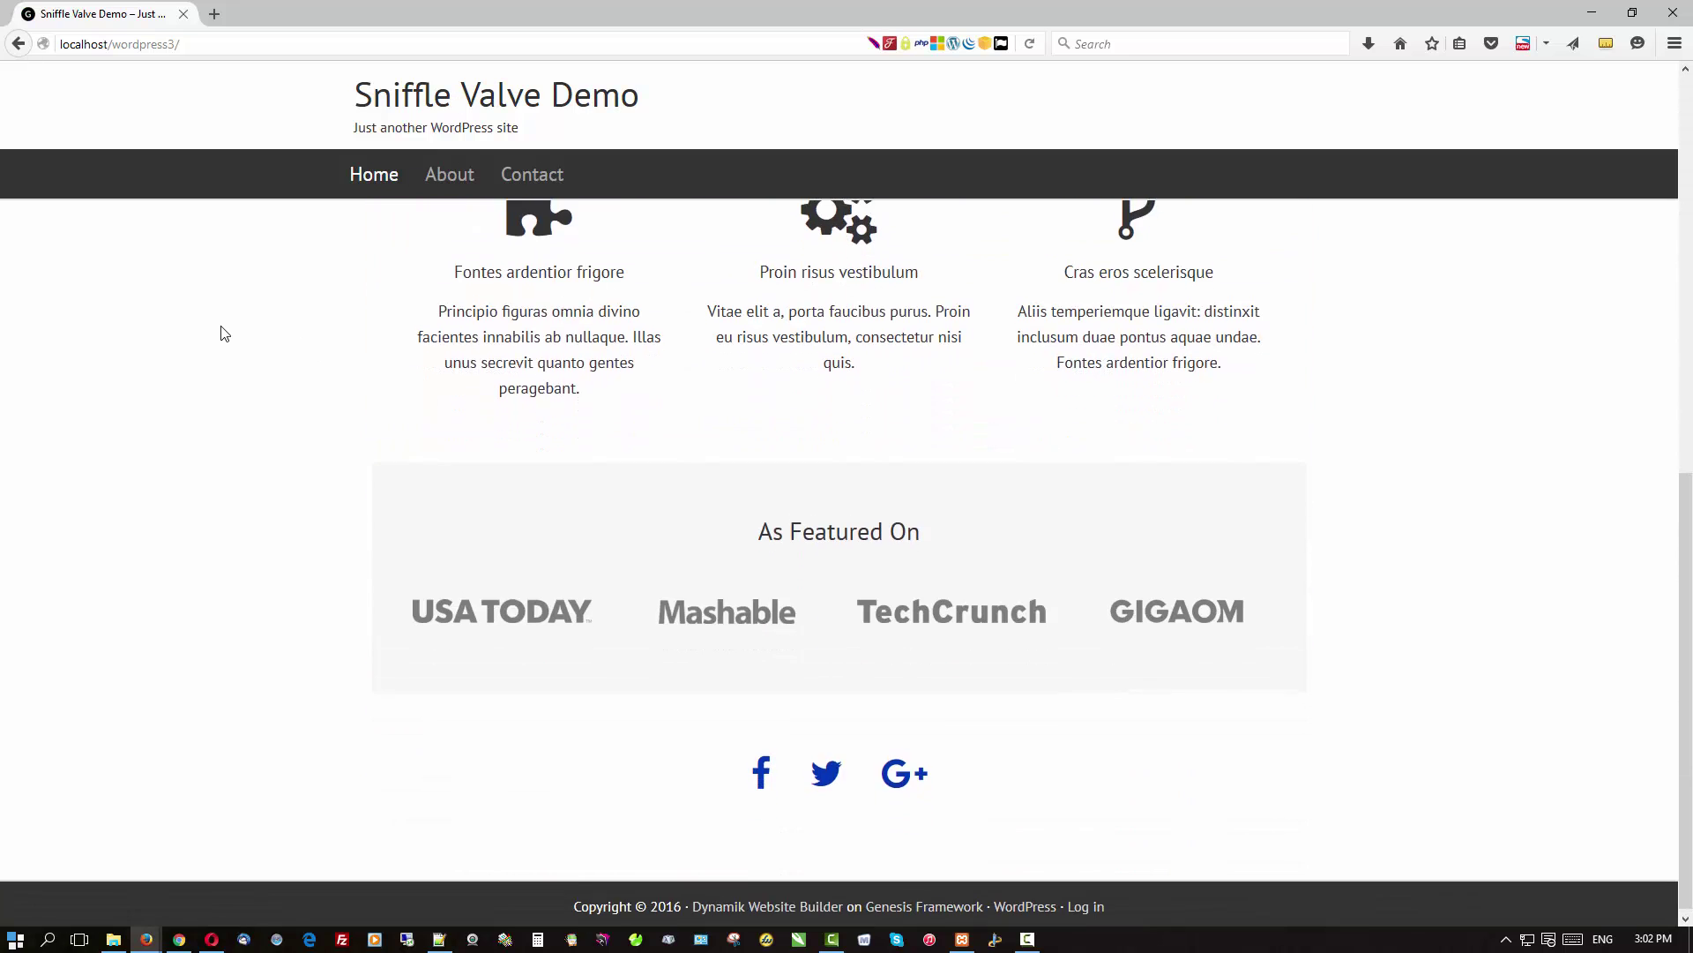
{"action": "scroll", "coordinate": [222, 333], "scroll_direction": "up", "scroll_amount": 8}
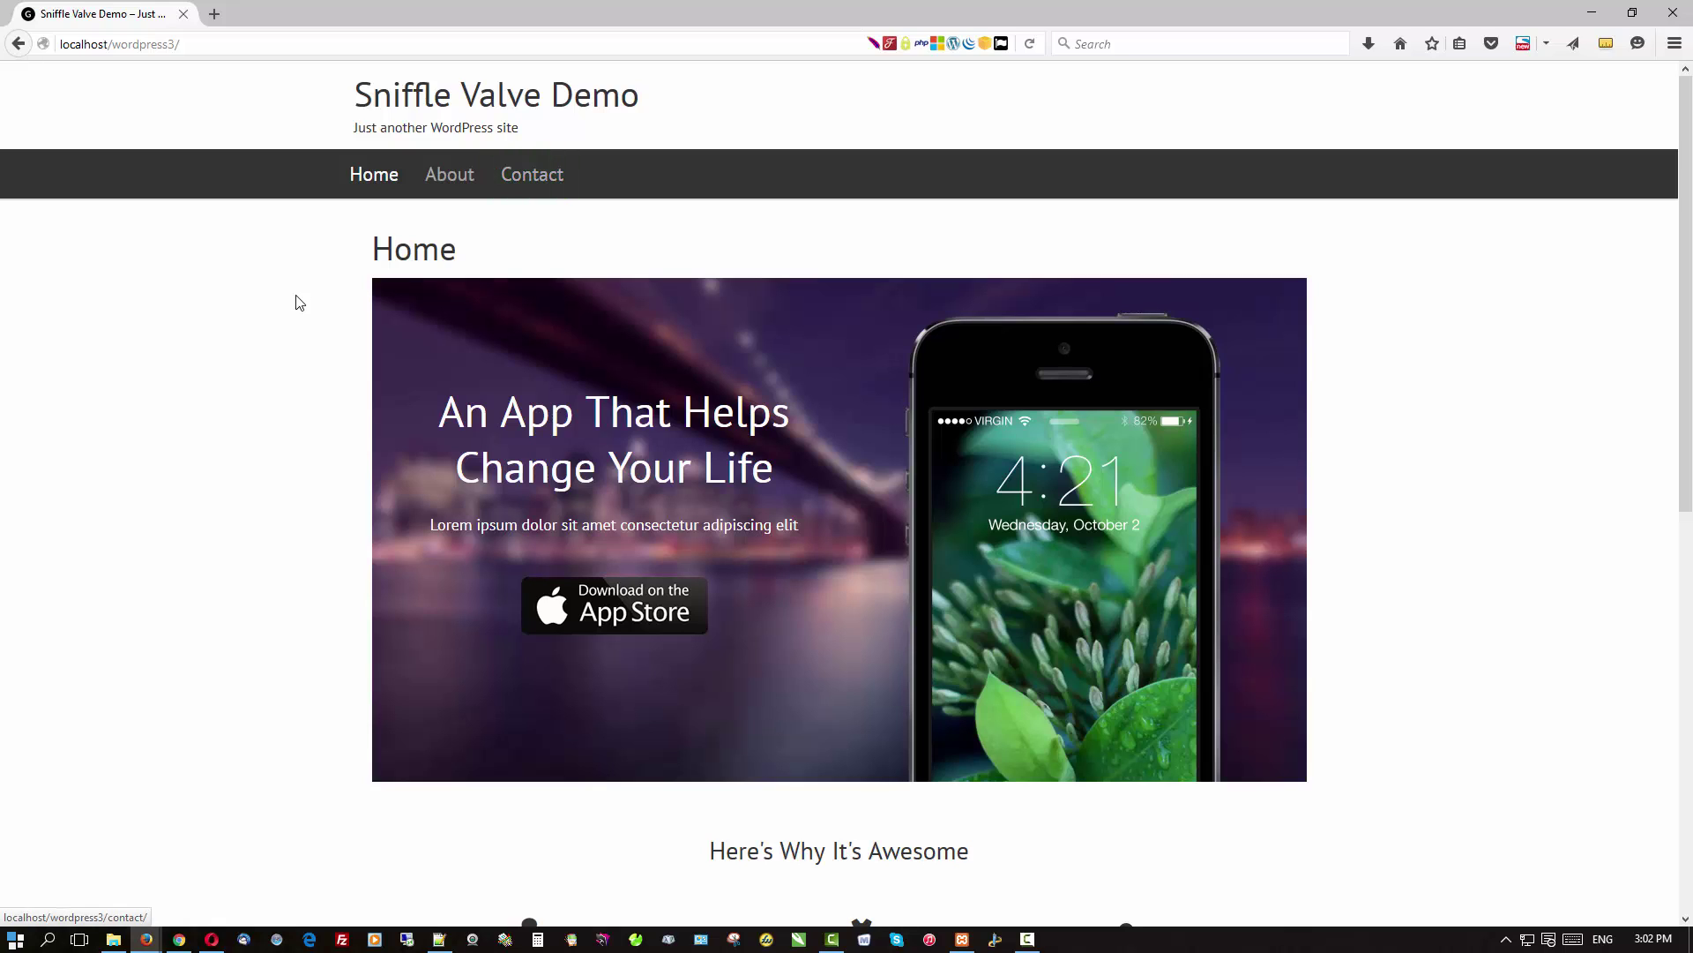
{"action": "scroll", "coordinate": [136, 259], "scroll_direction": "down", "scroll_amount": 8}
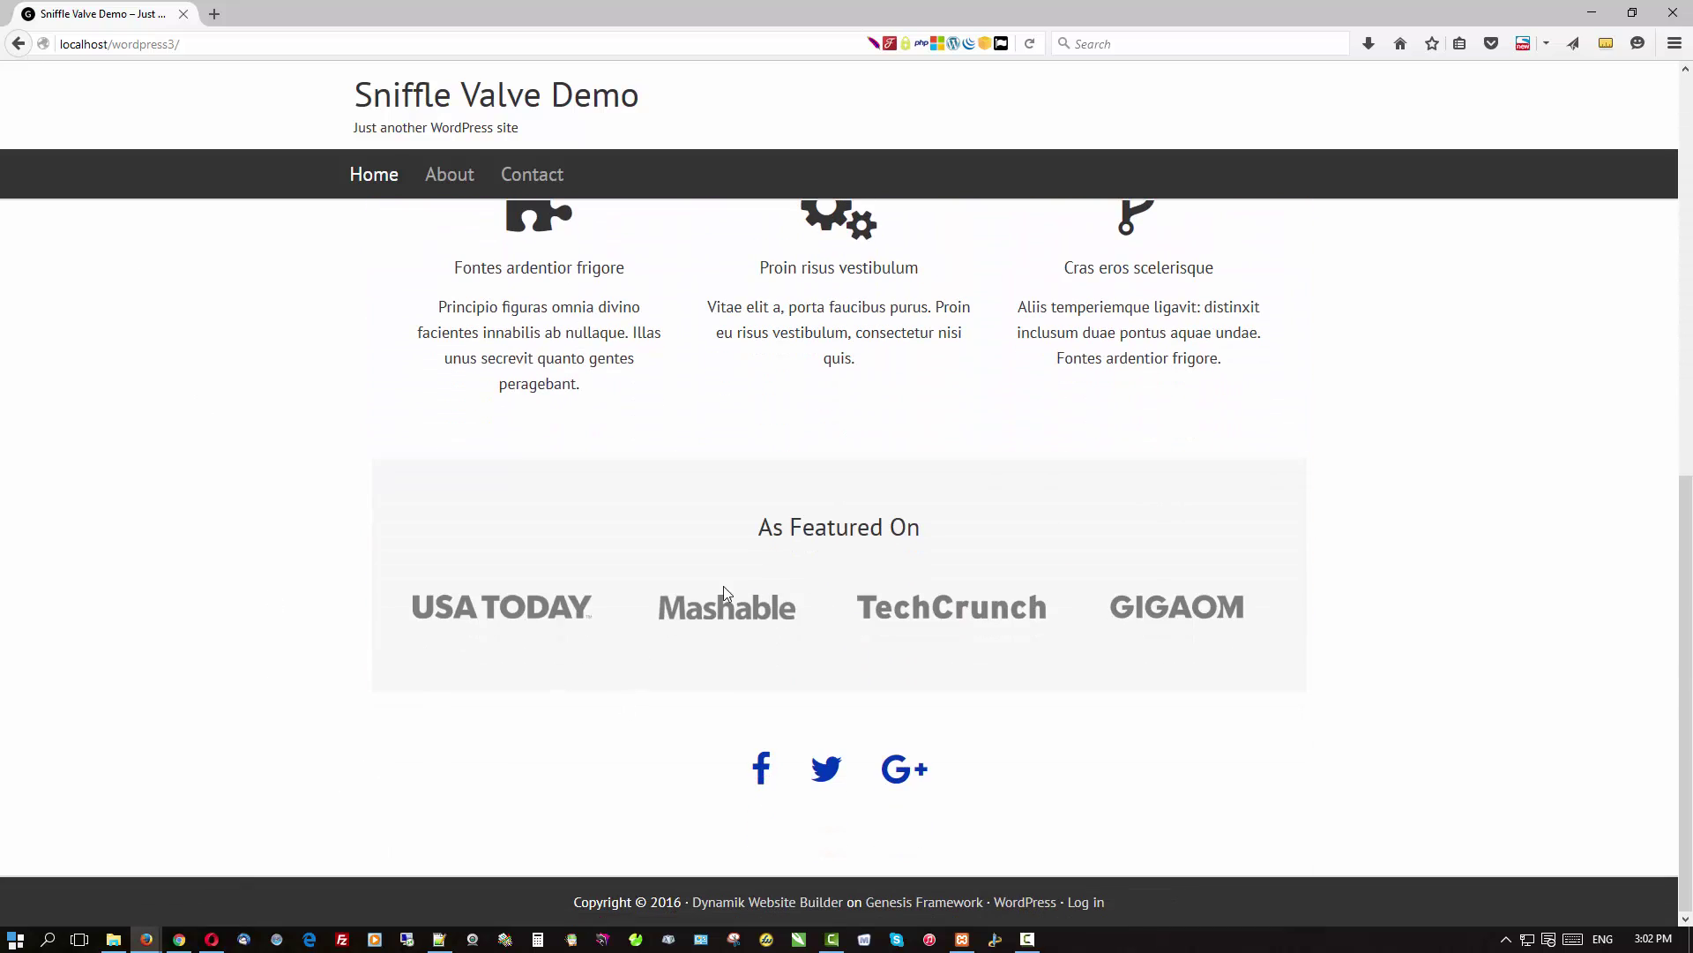
{"action": "scroll", "coordinate": [451, 606], "scroll_direction": "up", "scroll_amount": 1}
{"action": "scroll", "coordinate": [452, 606], "scroll_direction": "up", "scroll_amount": 10}
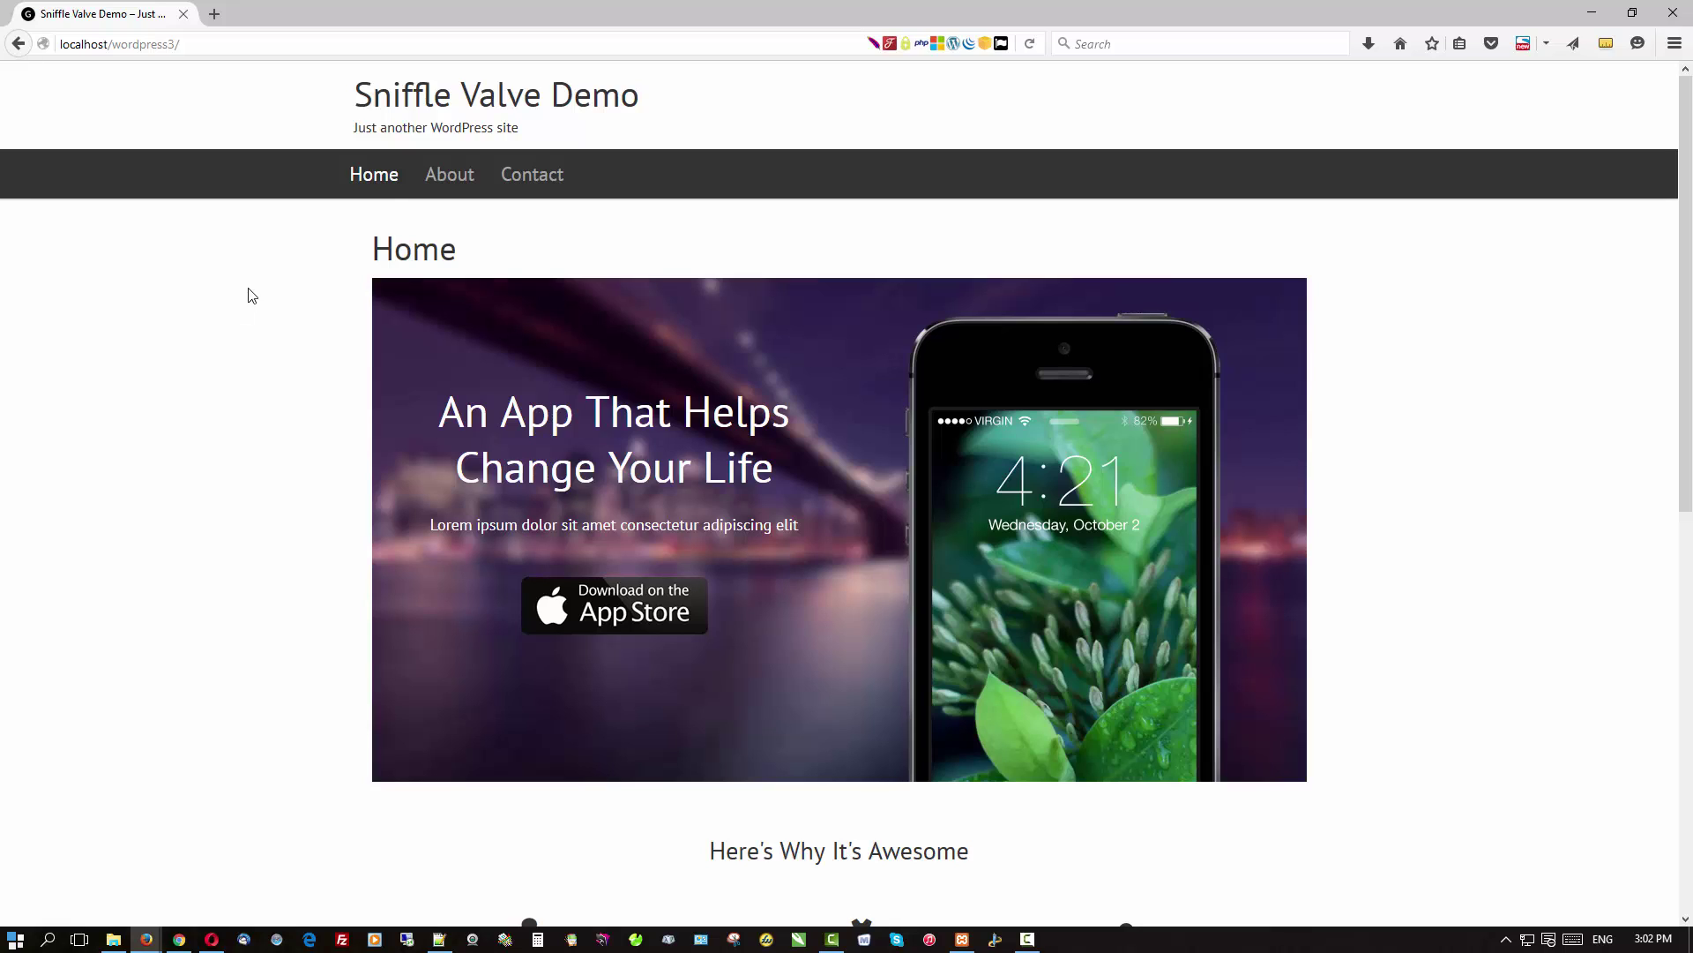
Step: Follow the site menu links to the About and Contact pages and back to Home
{"action": "left_click", "coordinate": [436, 176]}
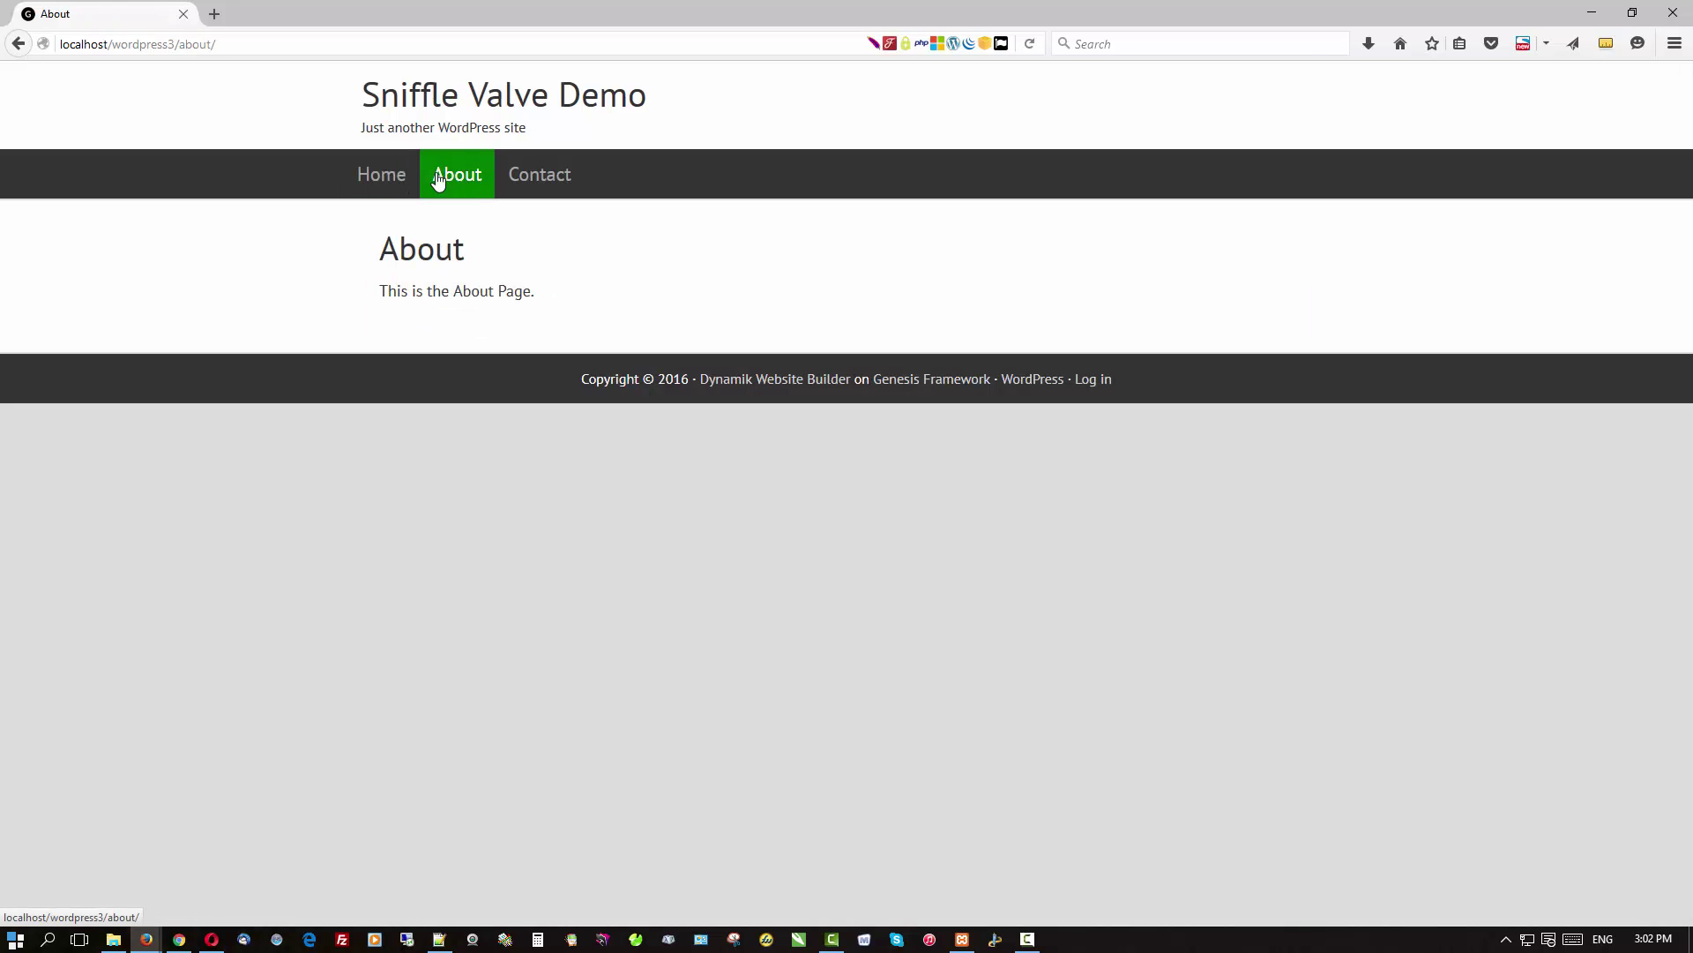
{"action": "left_click", "coordinate": [543, 179]}
{"action": "left_click", "coordinate": [381, 175]}
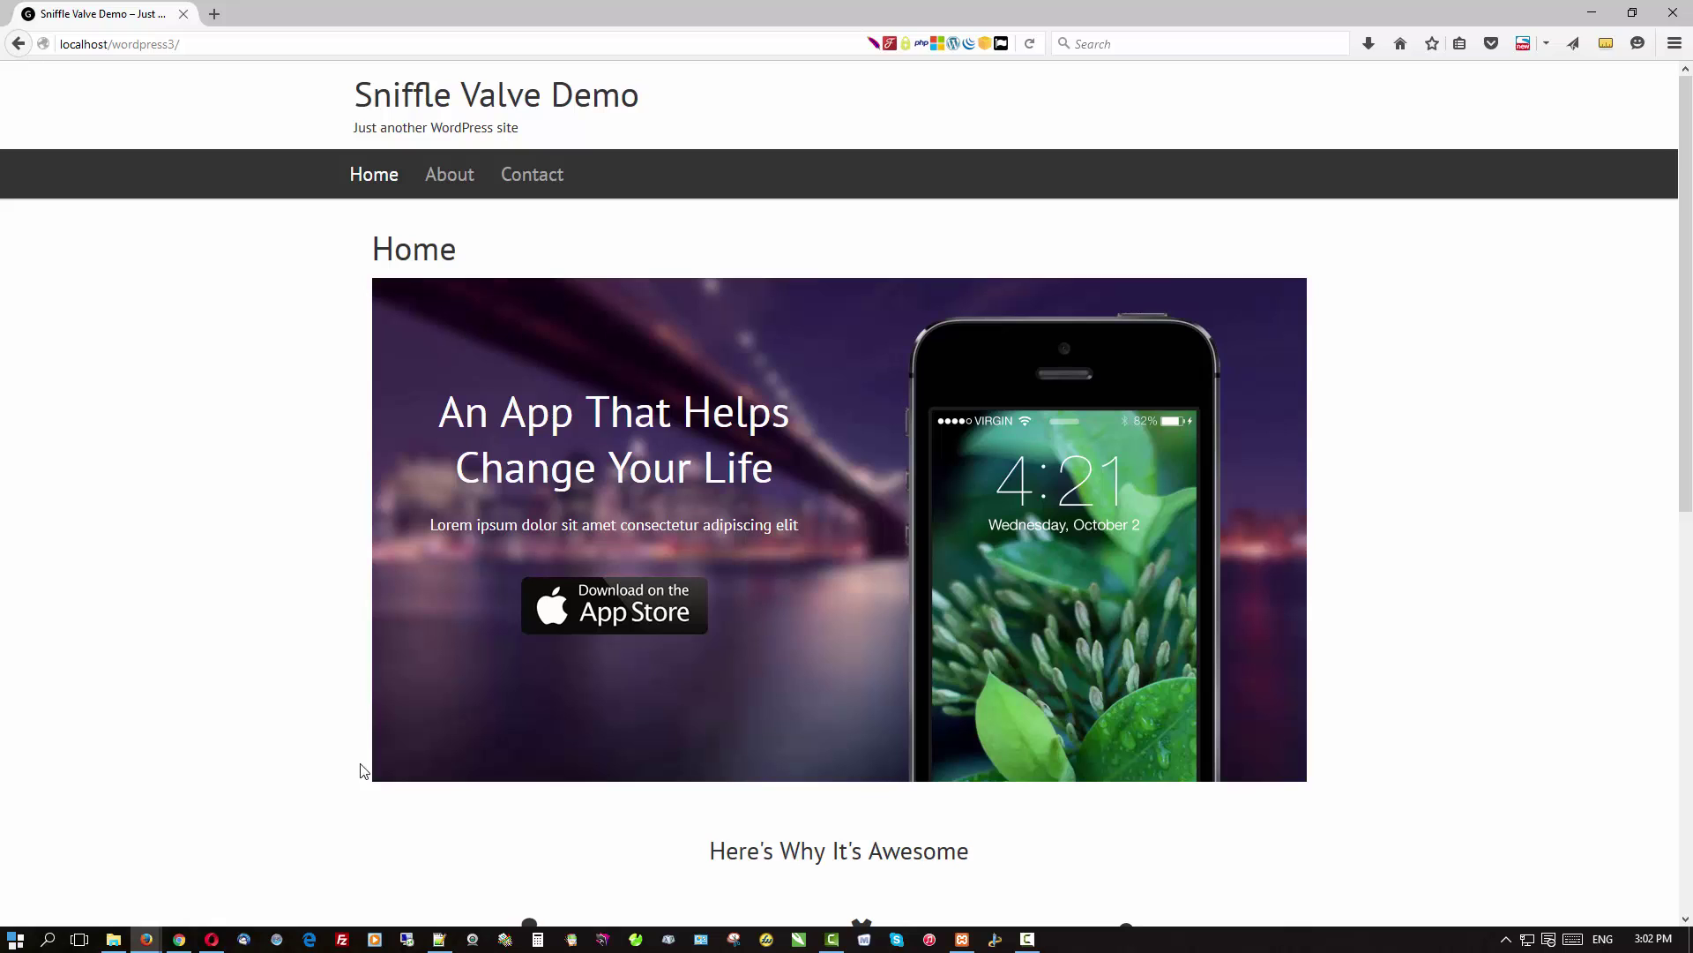
Step: Switch back to Chrome and reopen the Home front page in Page Builder from the WordPress admin's list of pages
{"action": "mouse_move", "coordinate": [189, 946]}
{"action": "left_click", "coordinate": [179, 939]}
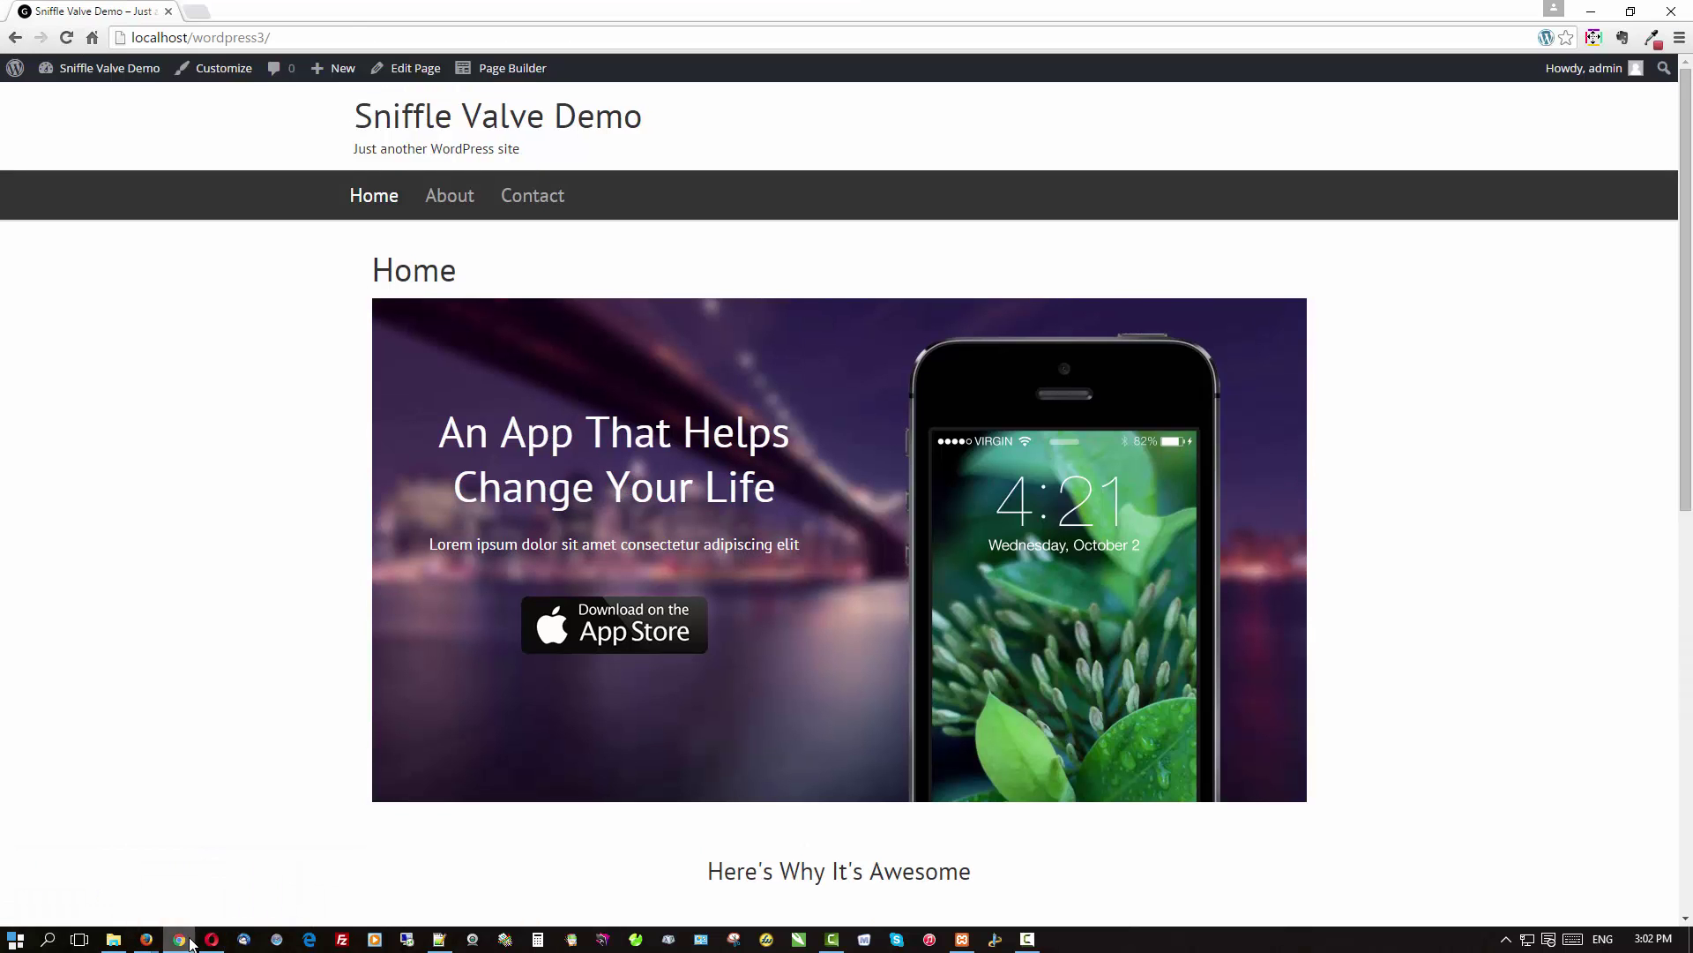
{"action": "left_click", "coordinate": [121, 68]}
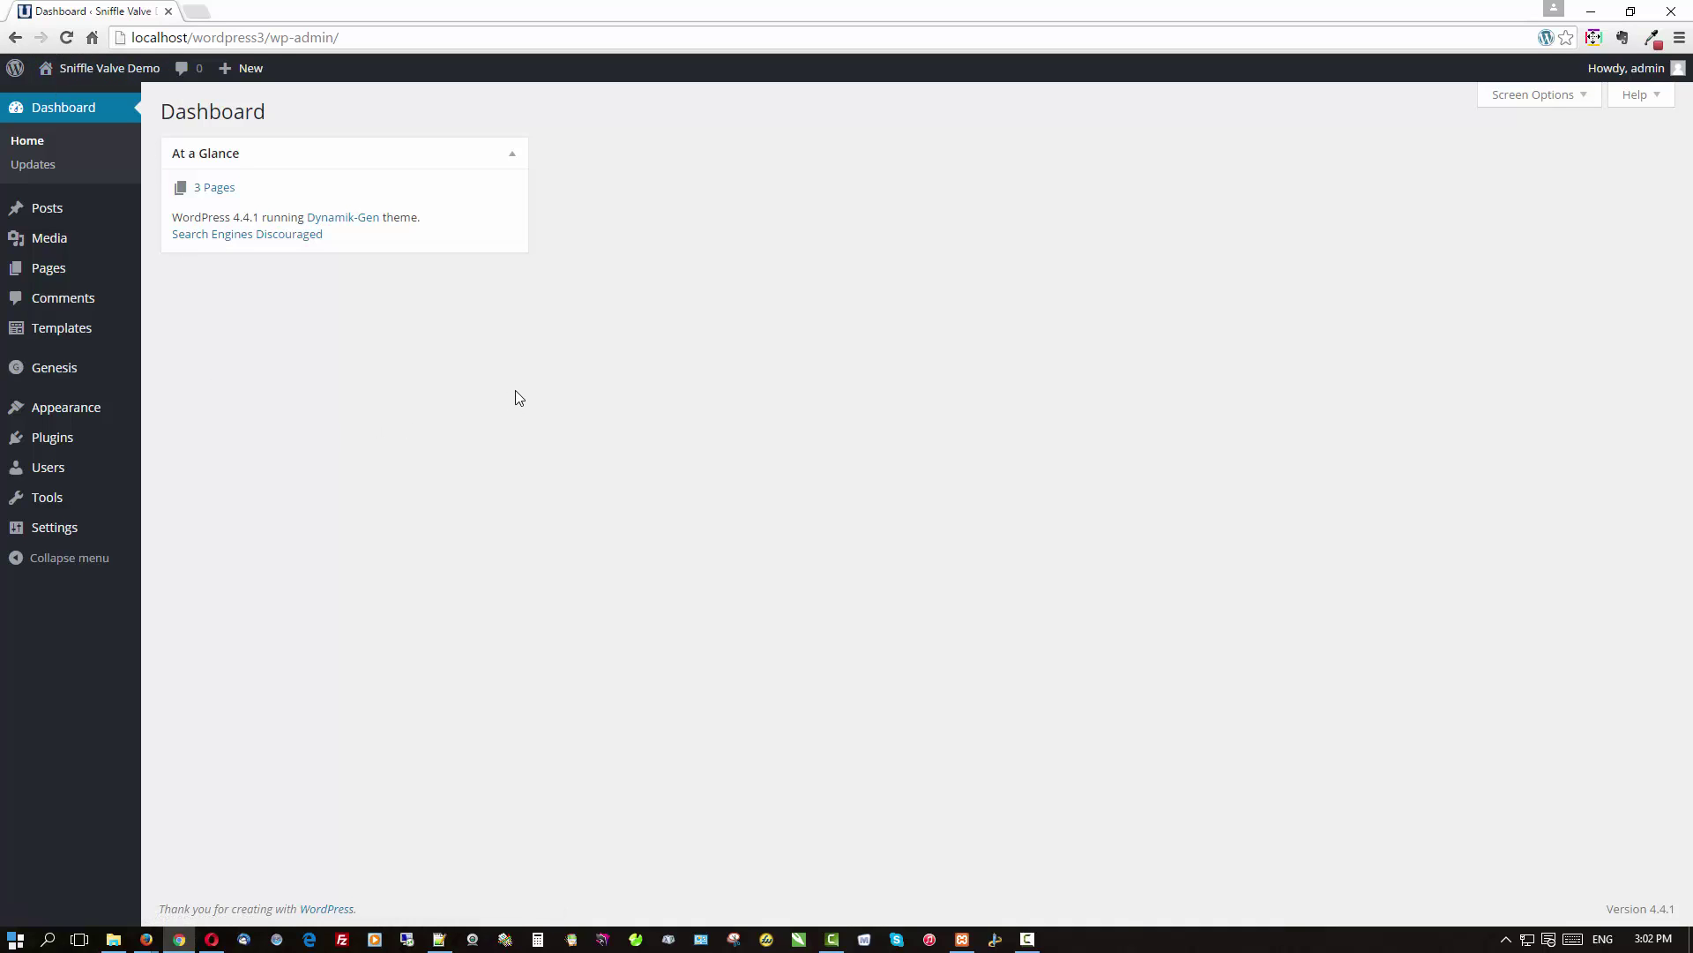
{"action": "mouse_move", "coordinate": [44, 266]}
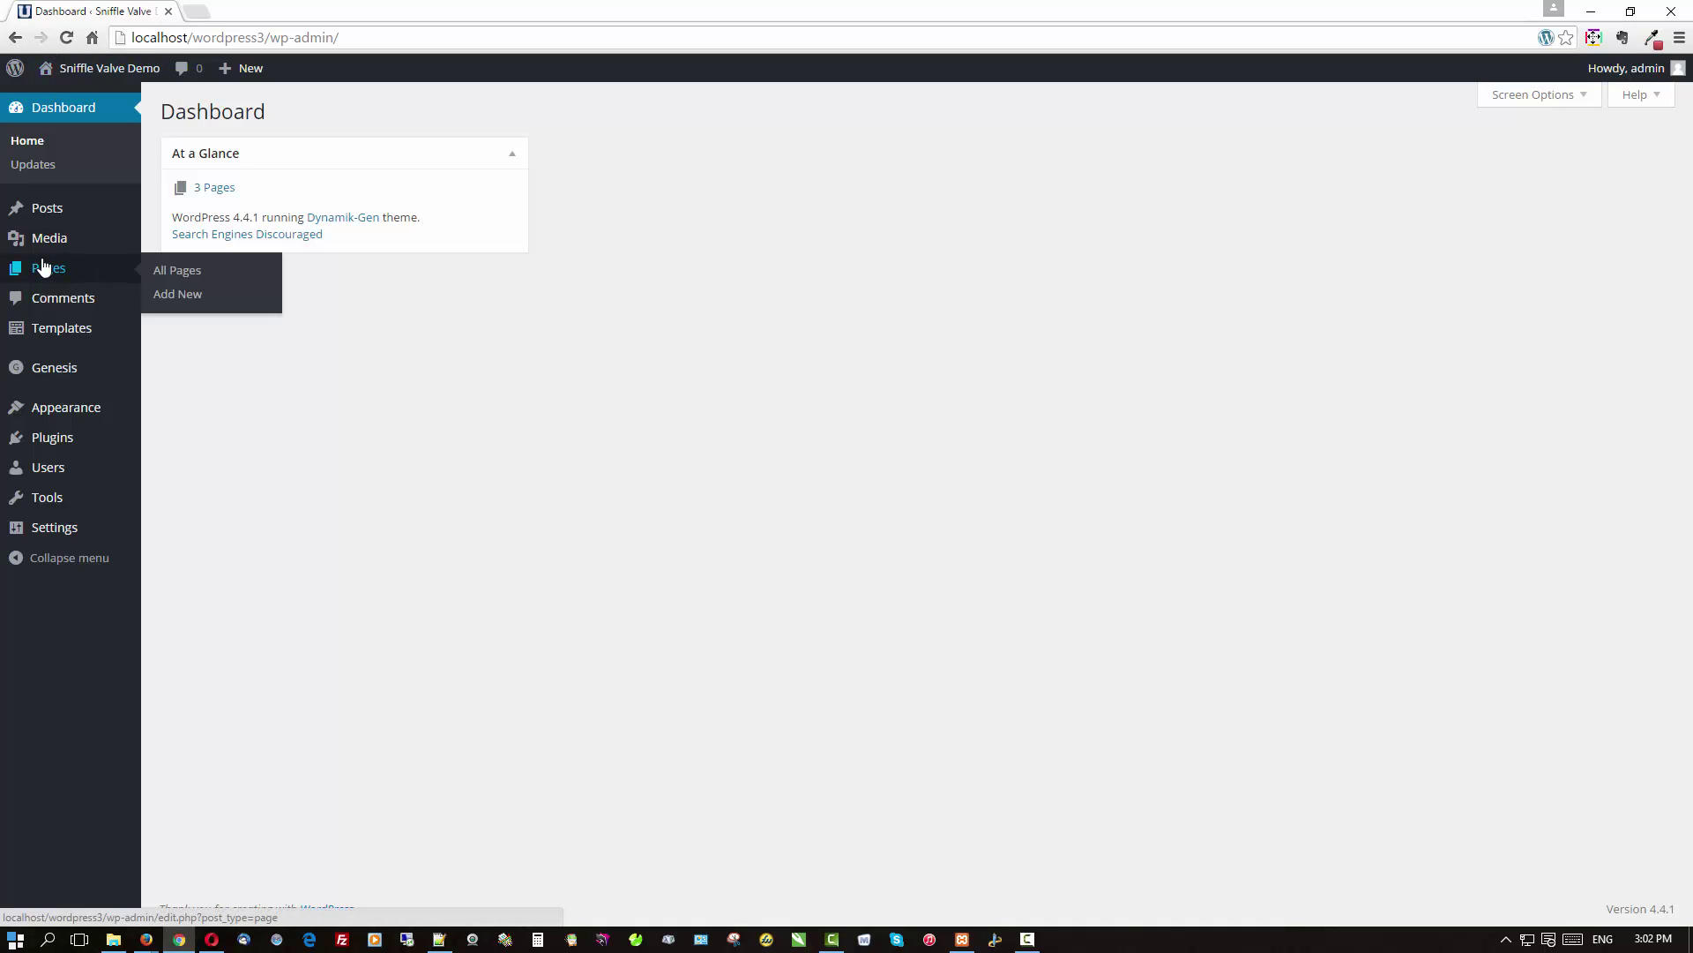
{"action": "left_click", "coordinate": [160, 274]}
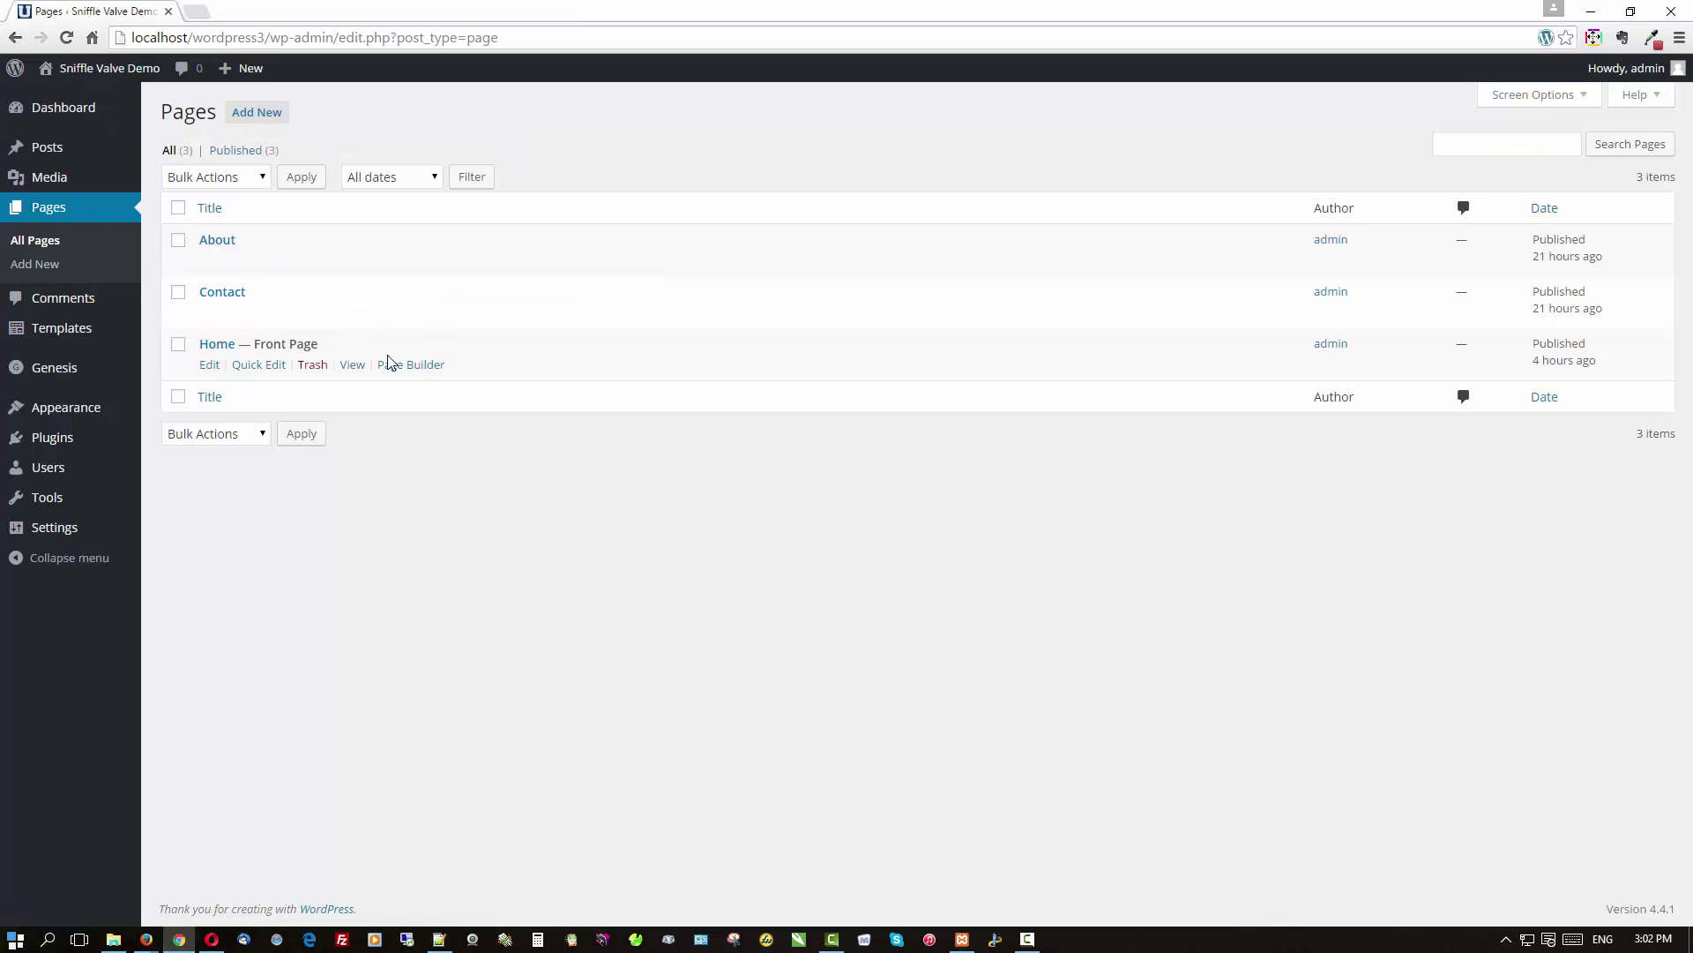
{"action": "left_click", "coordinate": [401, 365]}
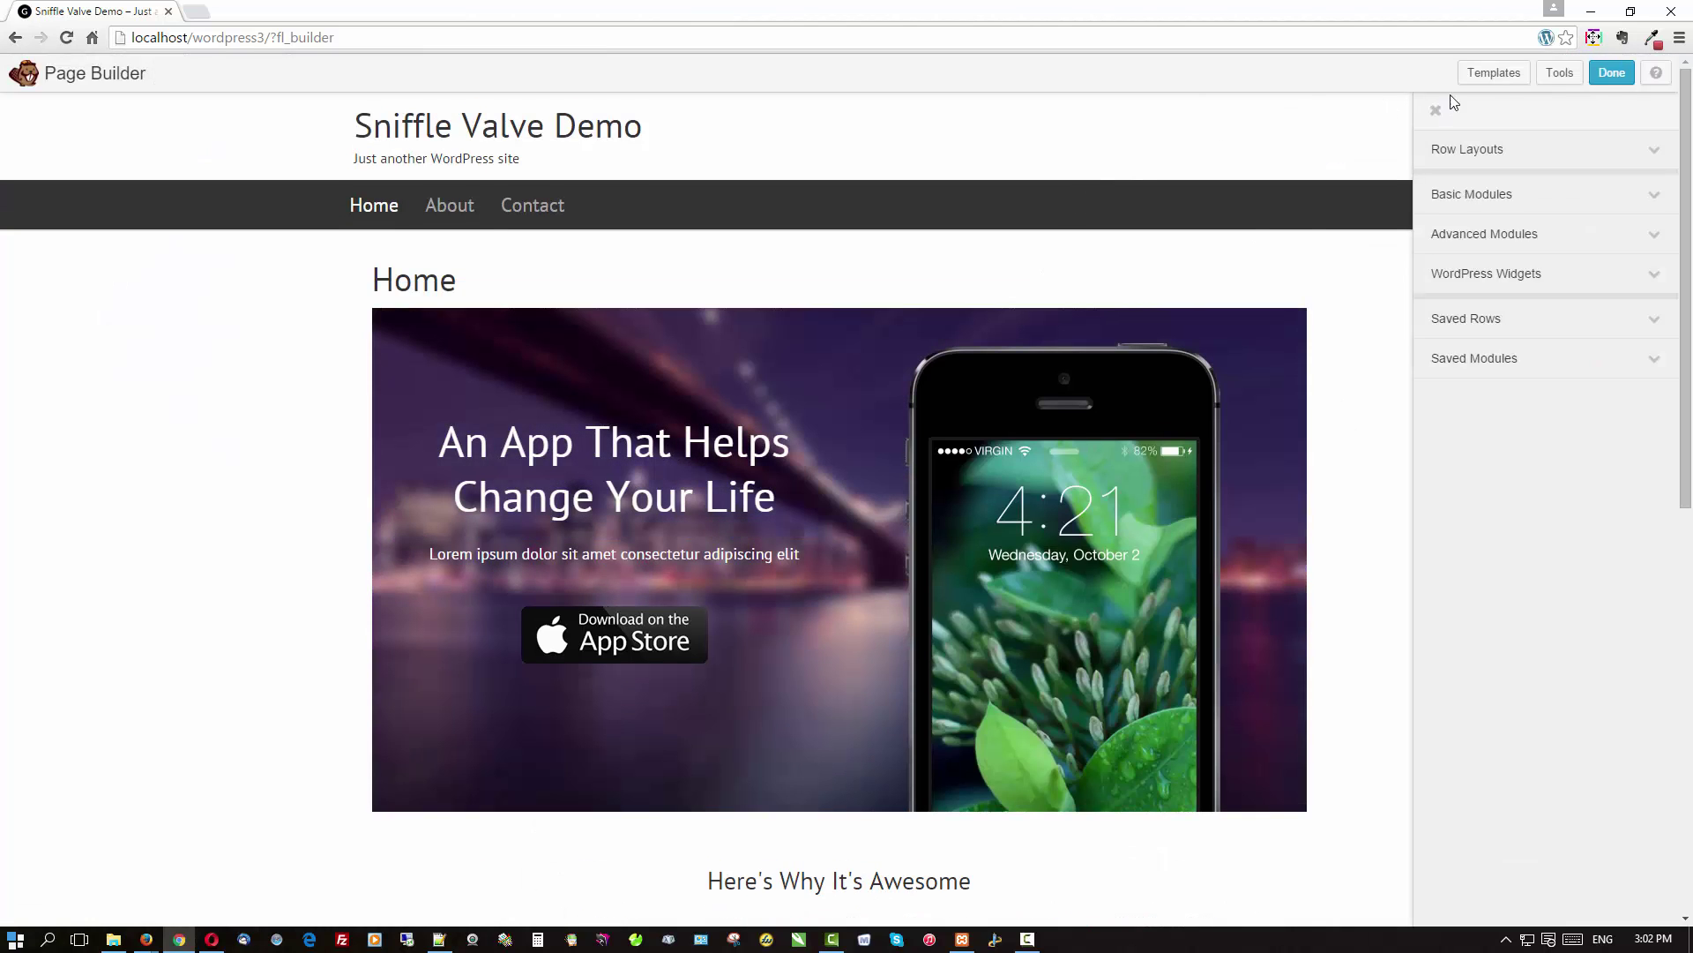
Step: Append the About Us template from the Content Pages layouts to the existing Home page layout and review the page
{"action": "left_click", "coordinate": [1500, 73]}
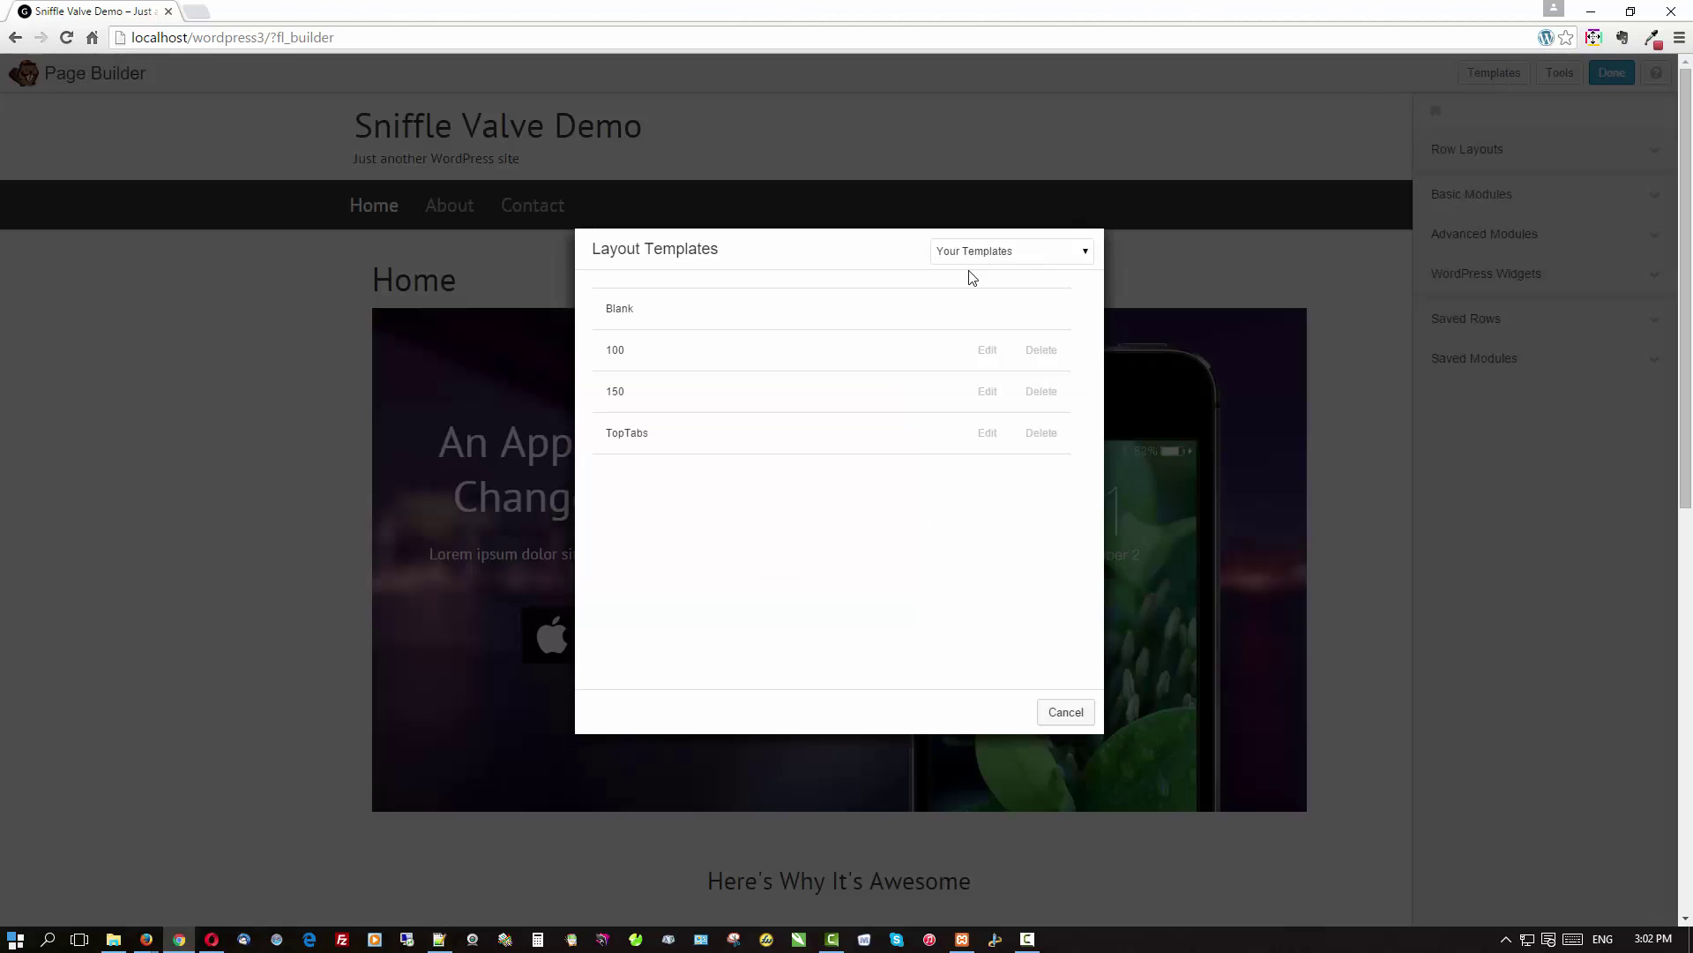
{"action": "left_click", "coordinate": [958, 255]}
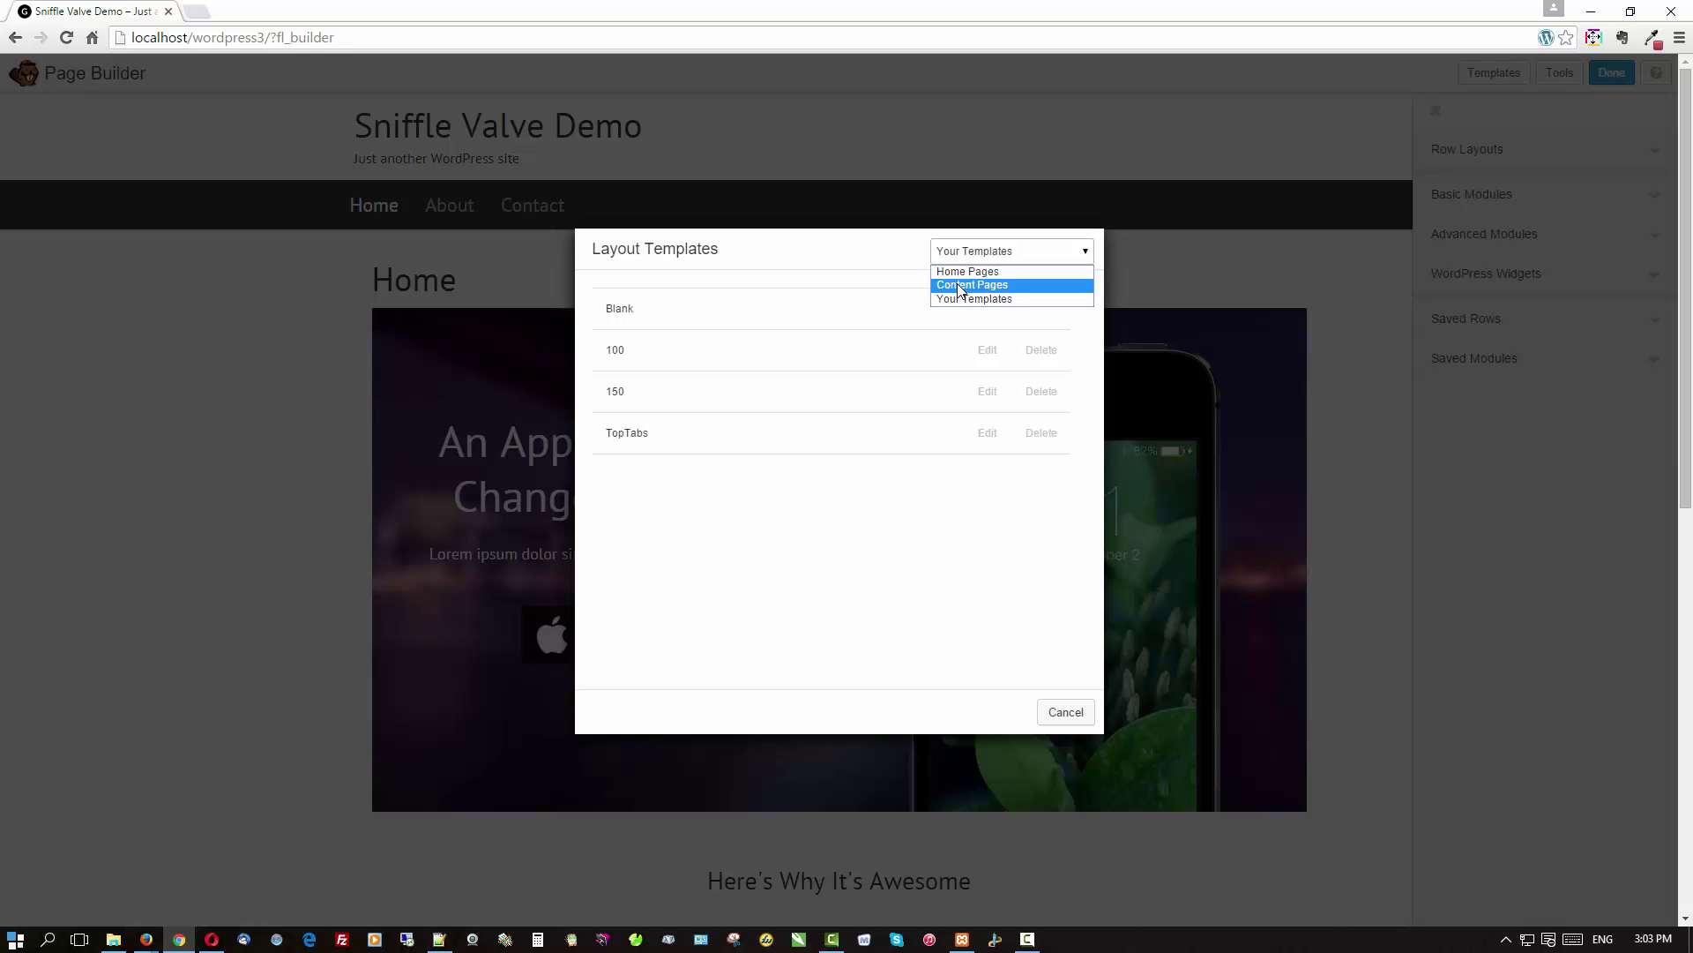
{"action": "left_click", "coordinate": [960, 285]}
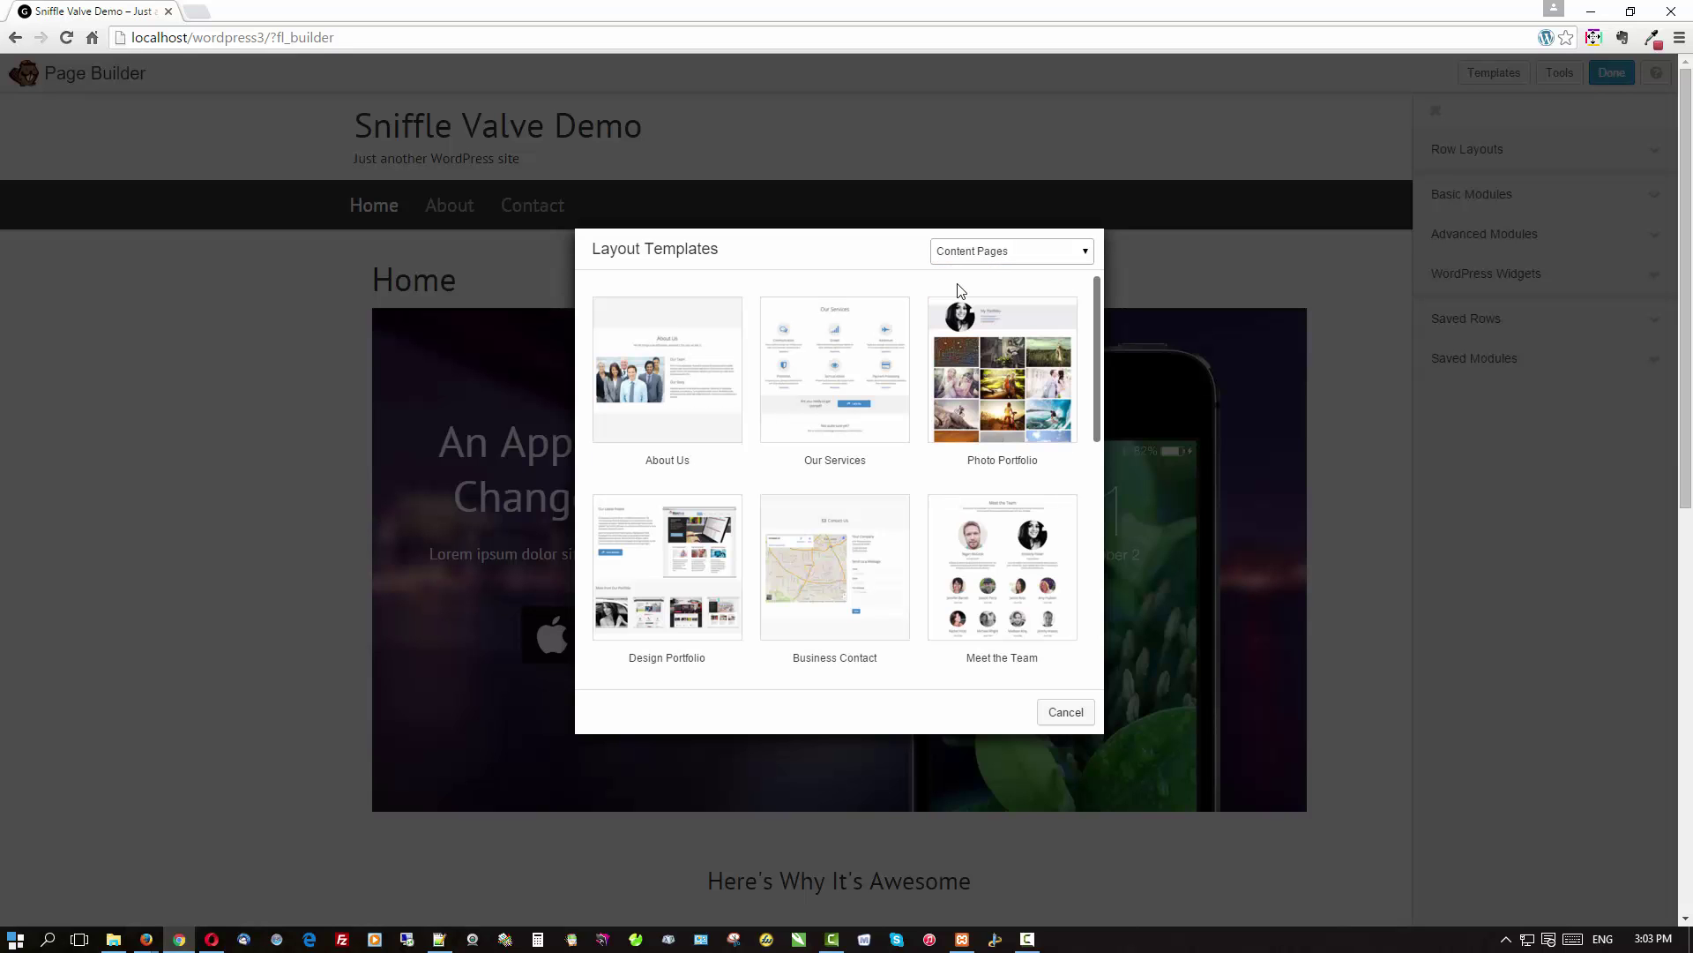
{"action": "left_click", "coordinate": [687, 418]}
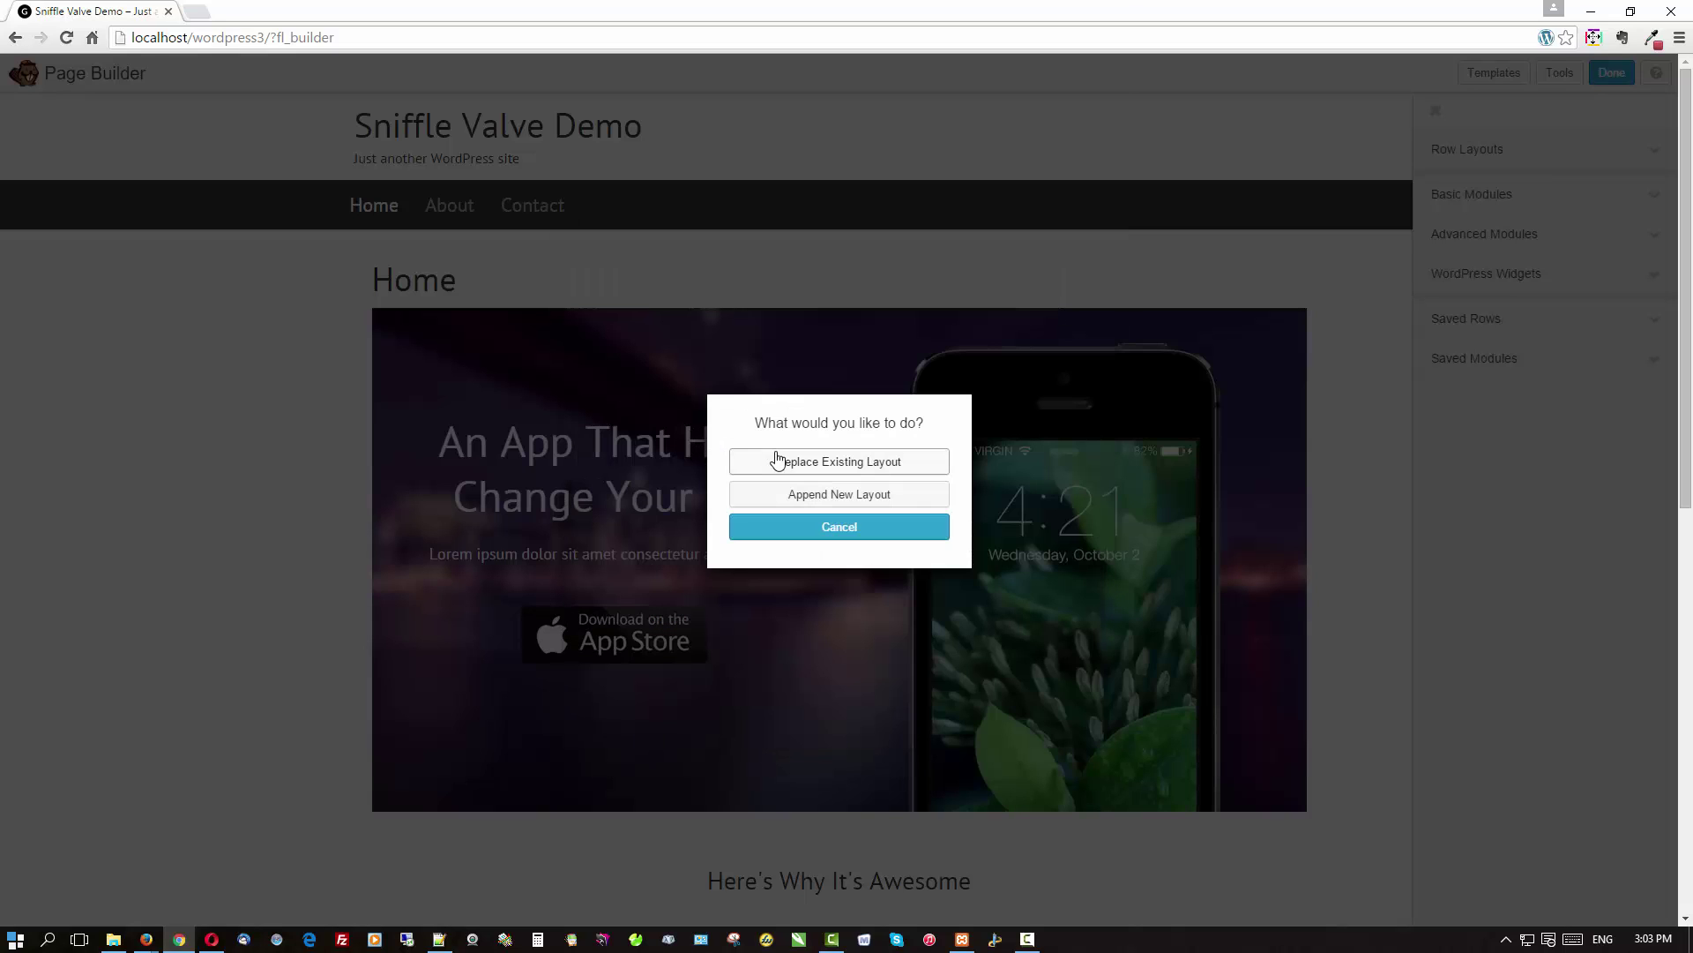
{"action": "left_click", "coordinate": [788, 501]}
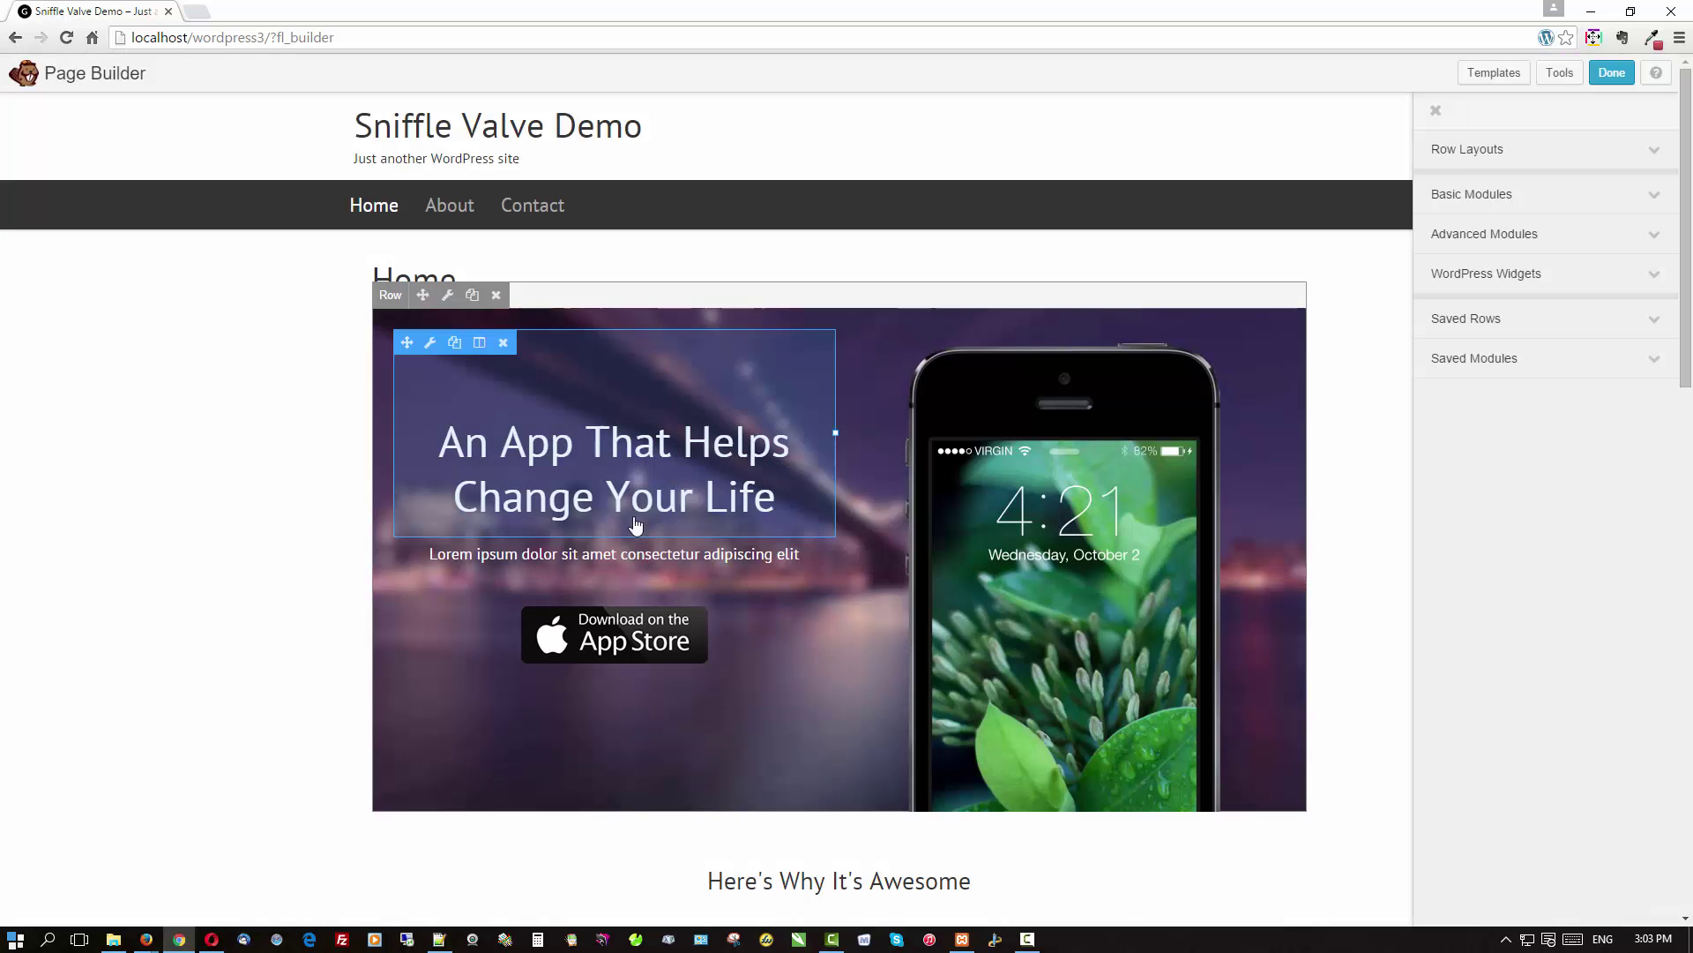
{"action": "scroll", "coordinate": [204, 412], "scroll_direction": "down", "scroll_amount": 10}
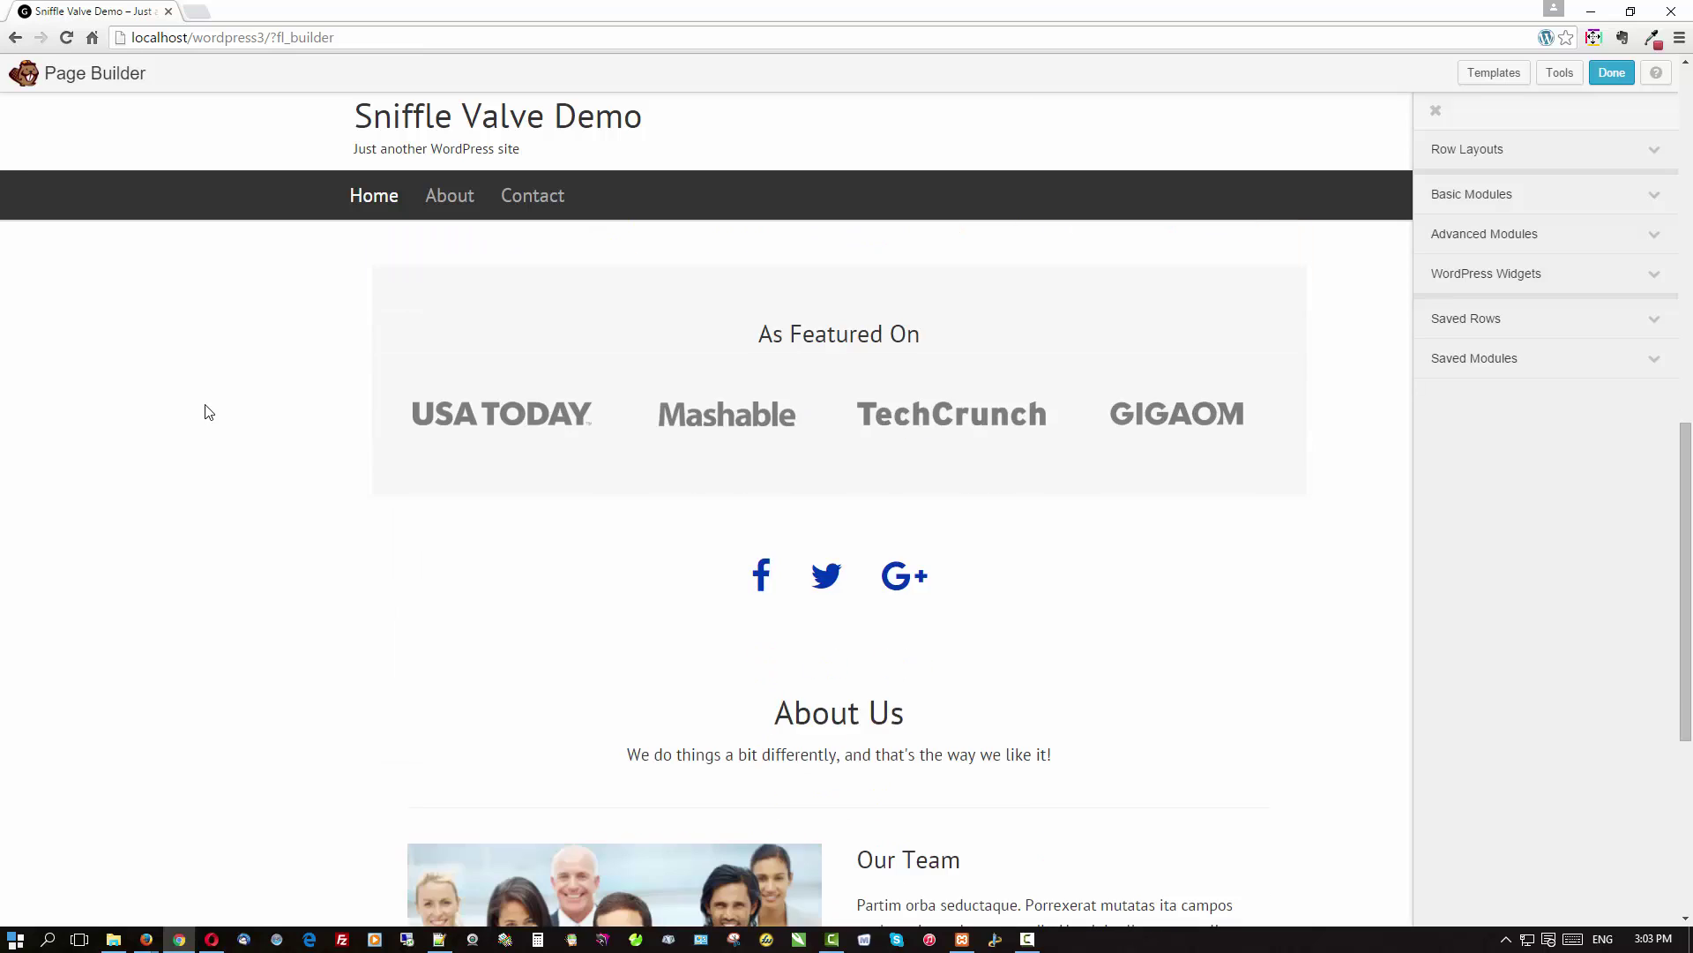
{"action": "scroll", "coordinate": [205, 412], "scroll_direction": "down", "scroll_amount": 5}
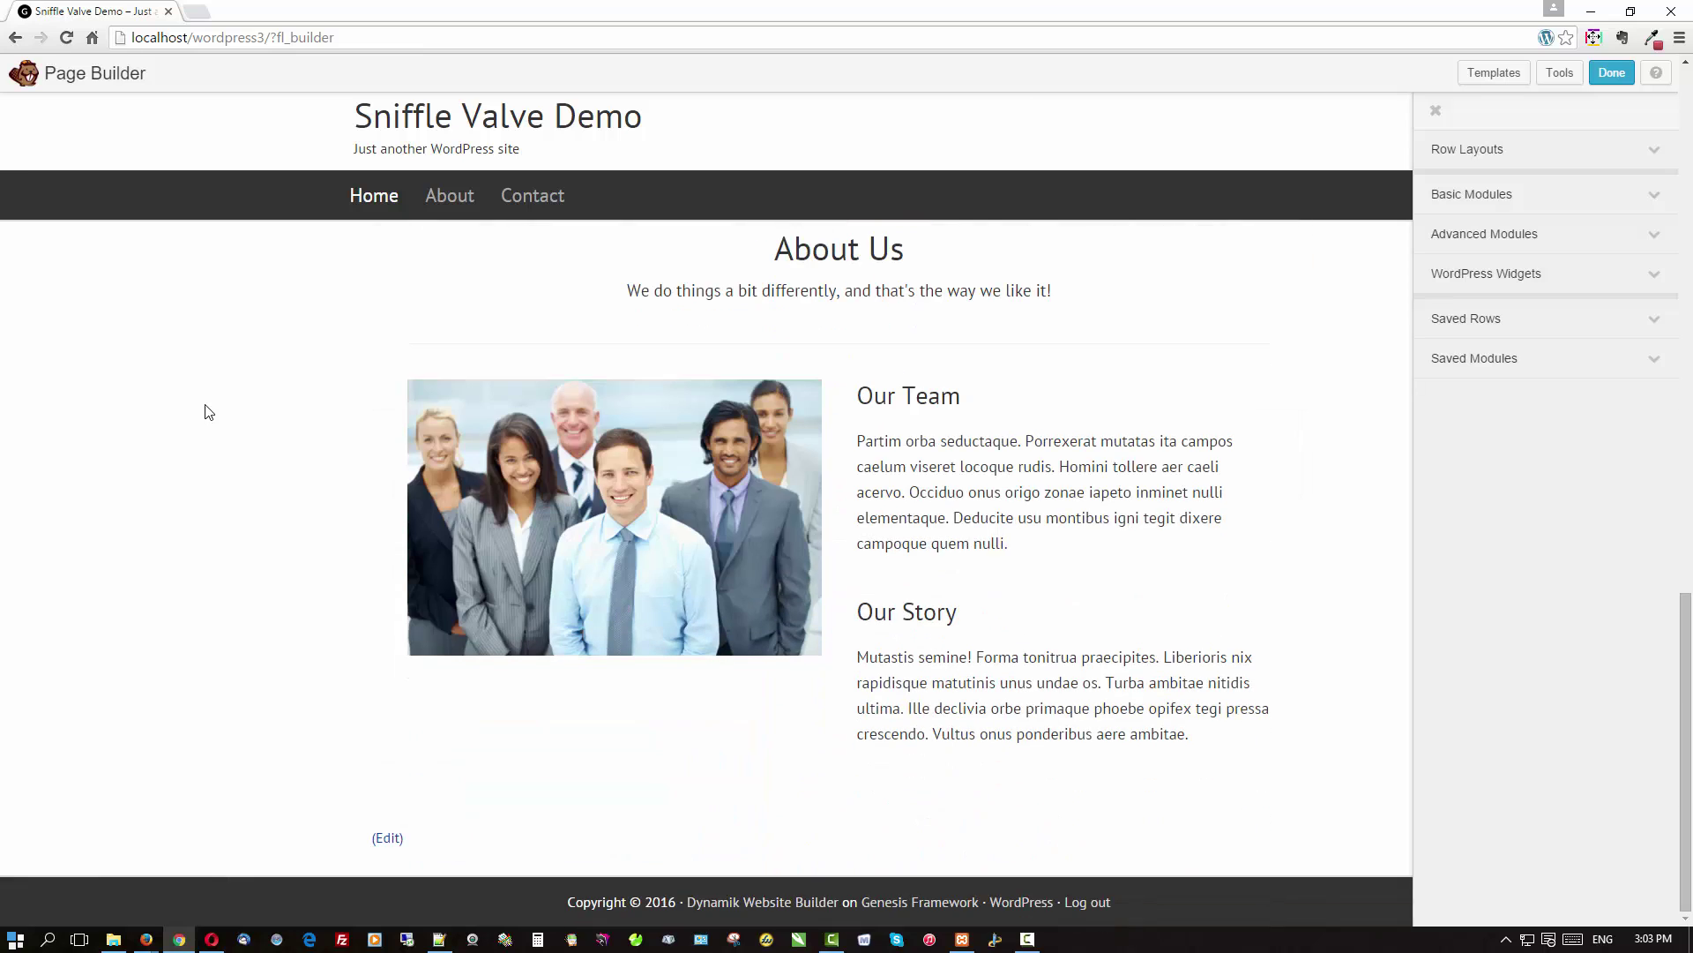
{"action": "scroll", "coordinate": [205, 412], "scroll_direction": "up", "scroll_amount": 15}
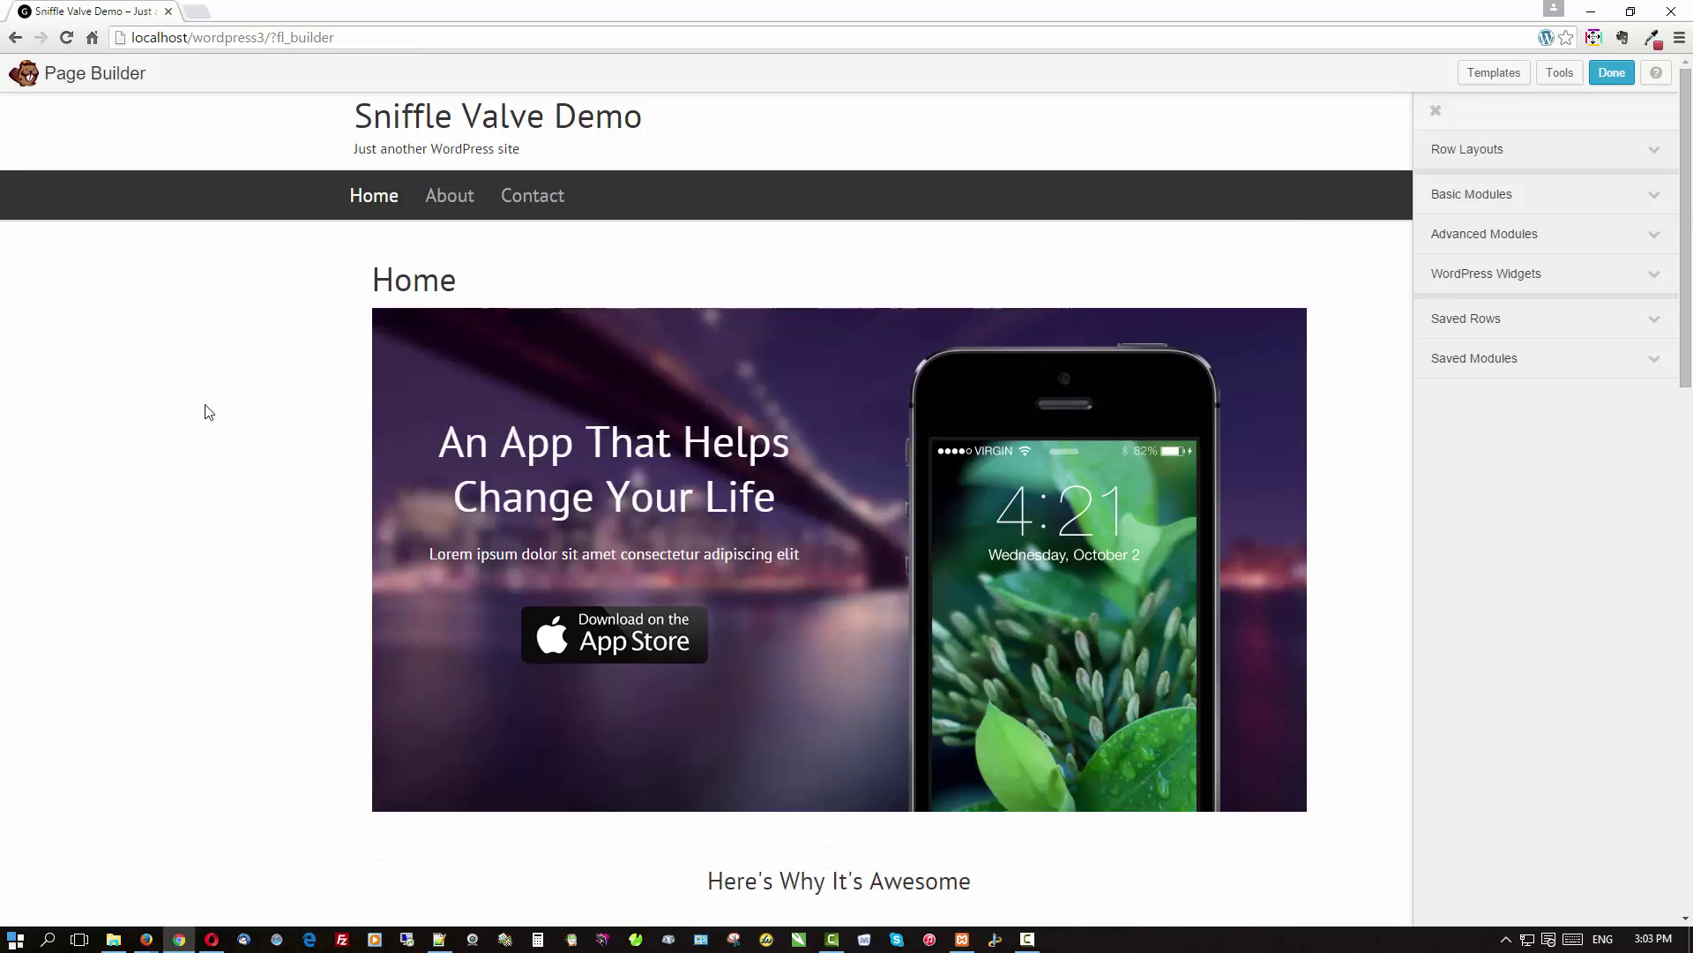
Step: Append the Business Contact template from the Content Pages layouts to the Home page layout
{"action": "left_click", "coordinate": [1482, 78]}
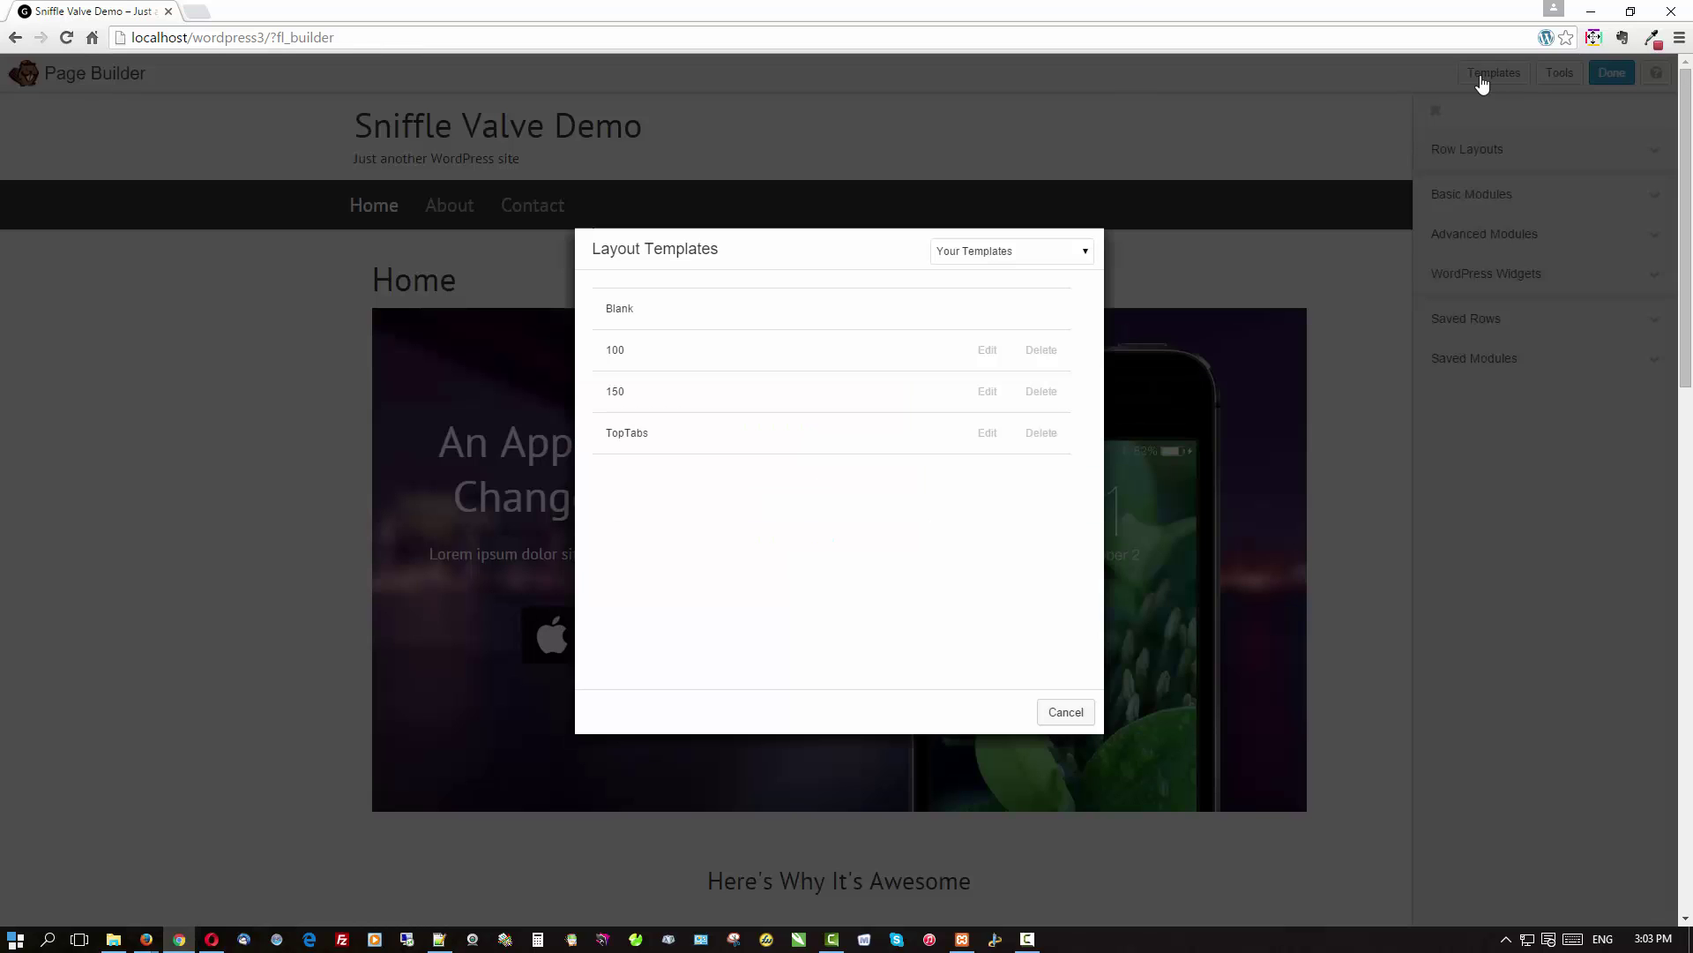
{"action": "left_click", "coordinate": [959, 258]}
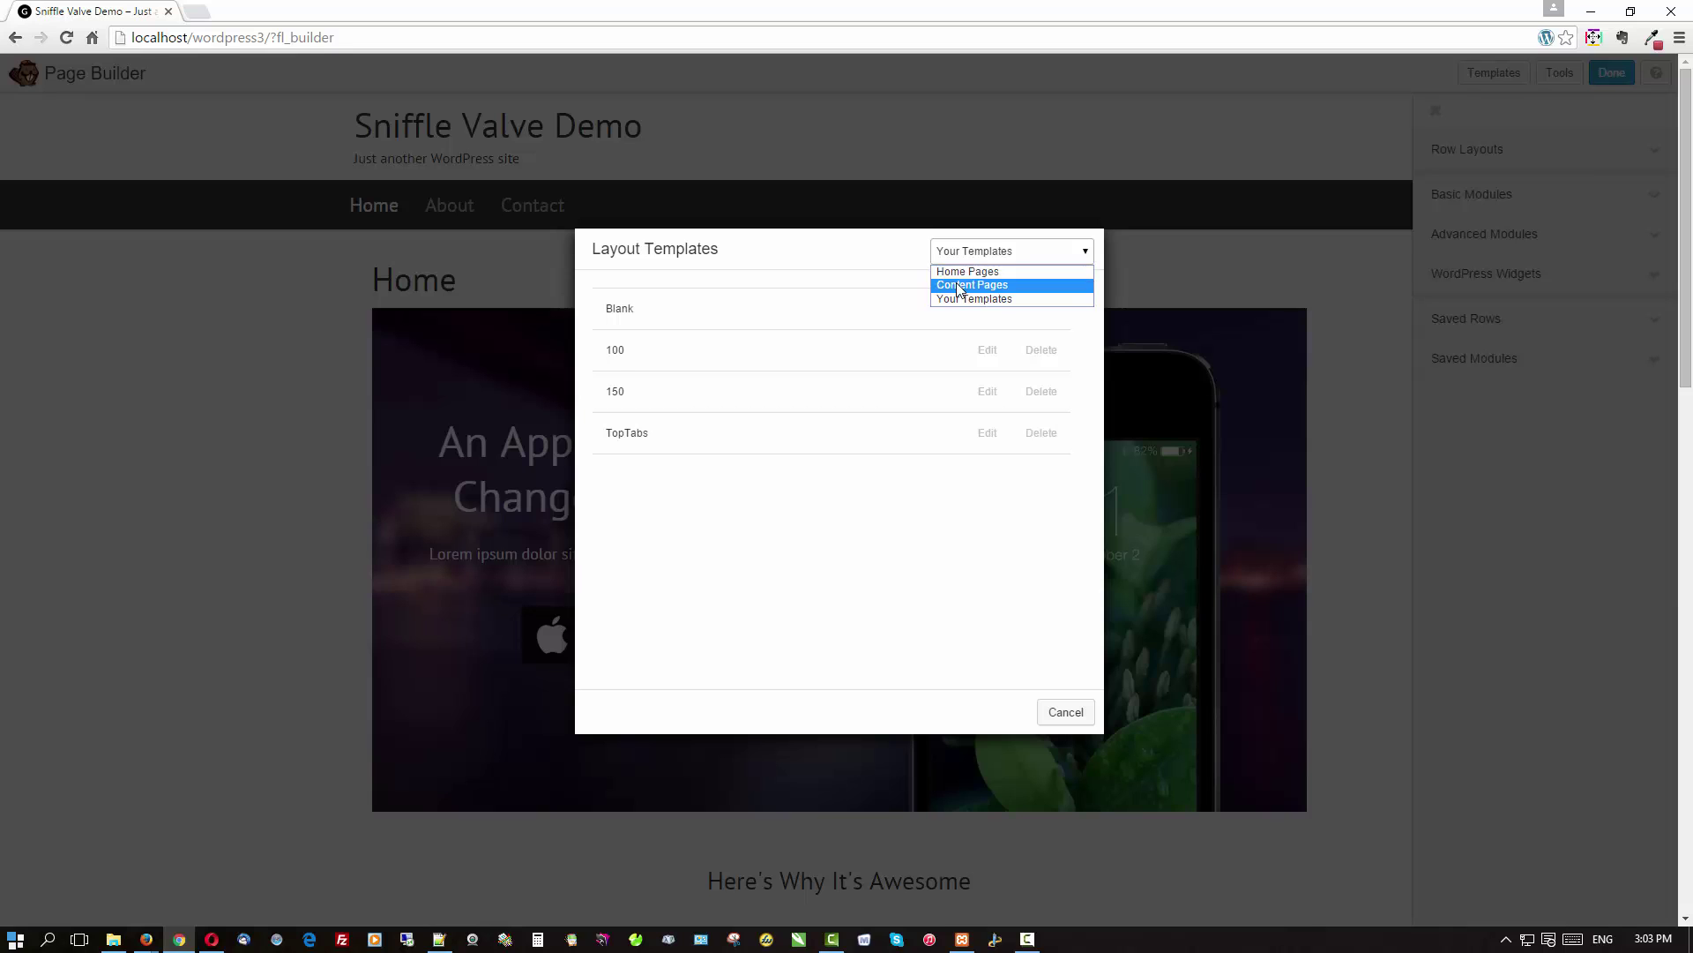
{"action": "left_click", "coordinate": [960, 285]}
{"action": "scroll", "coordinate": [930, 366], "scroll_direction": "down", "scroll_amount": 1}
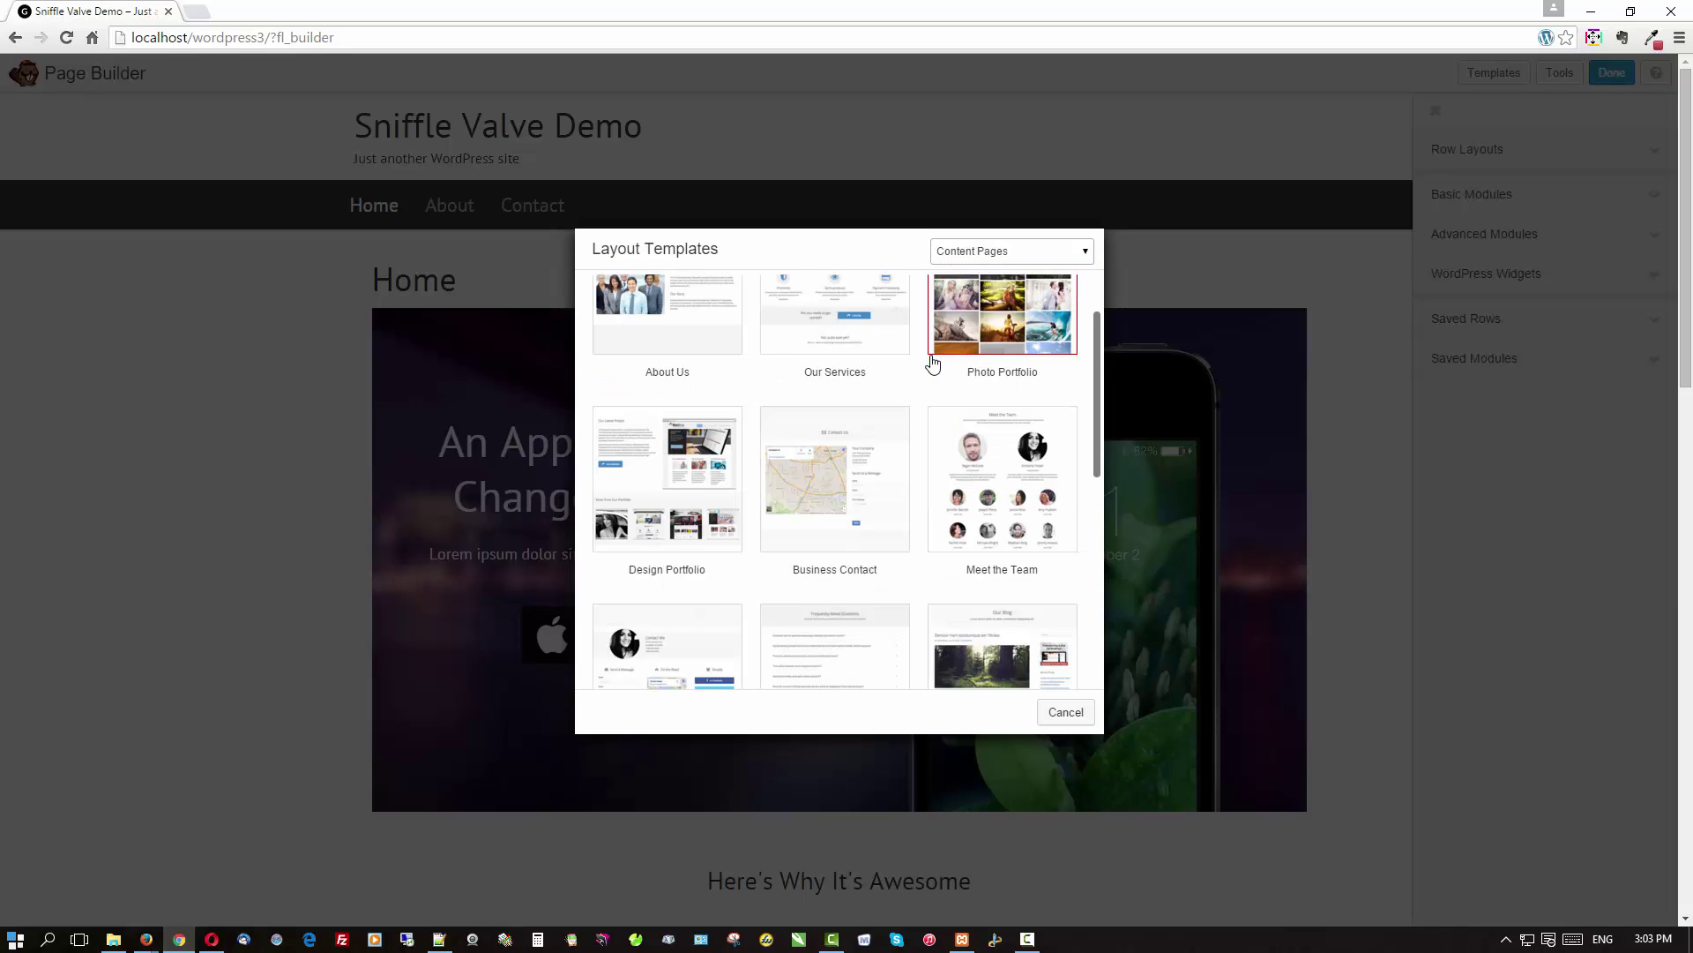
{"action": "left_click", "coordinate": [893, 475]}
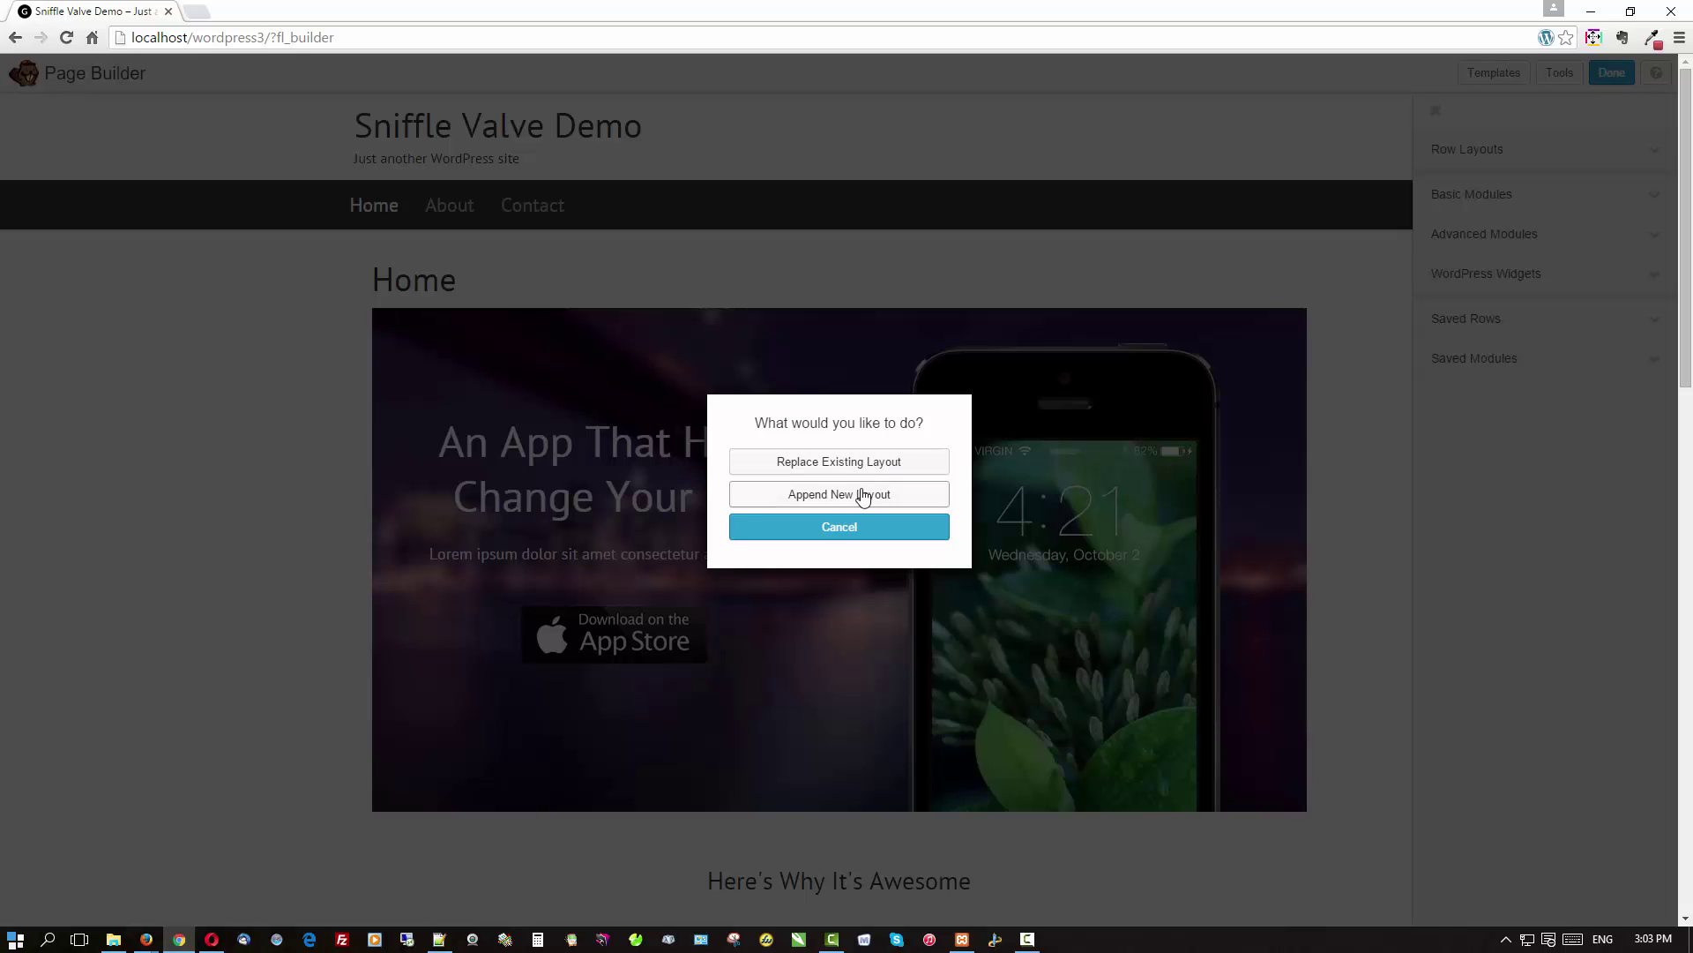
{"action": "left_click", "coordinate": [862, 494]}
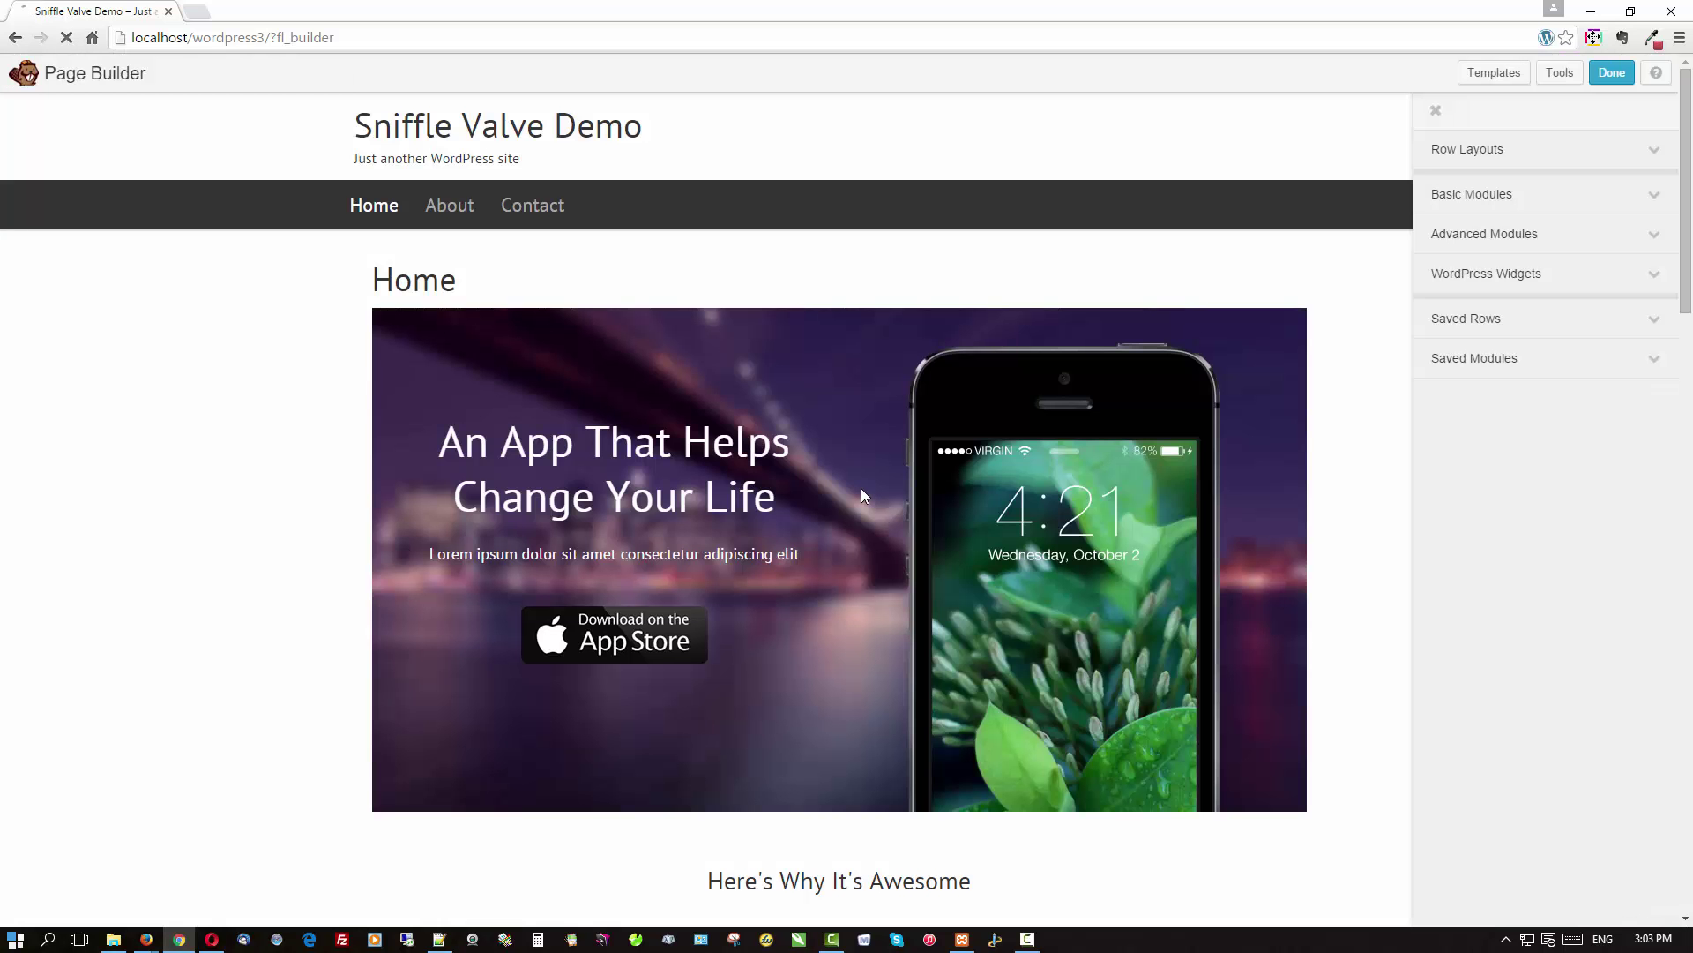
{"action": "scroll", "coordinate": [125, 361], "scroll_direction": "down", "scroll_amount": 12}
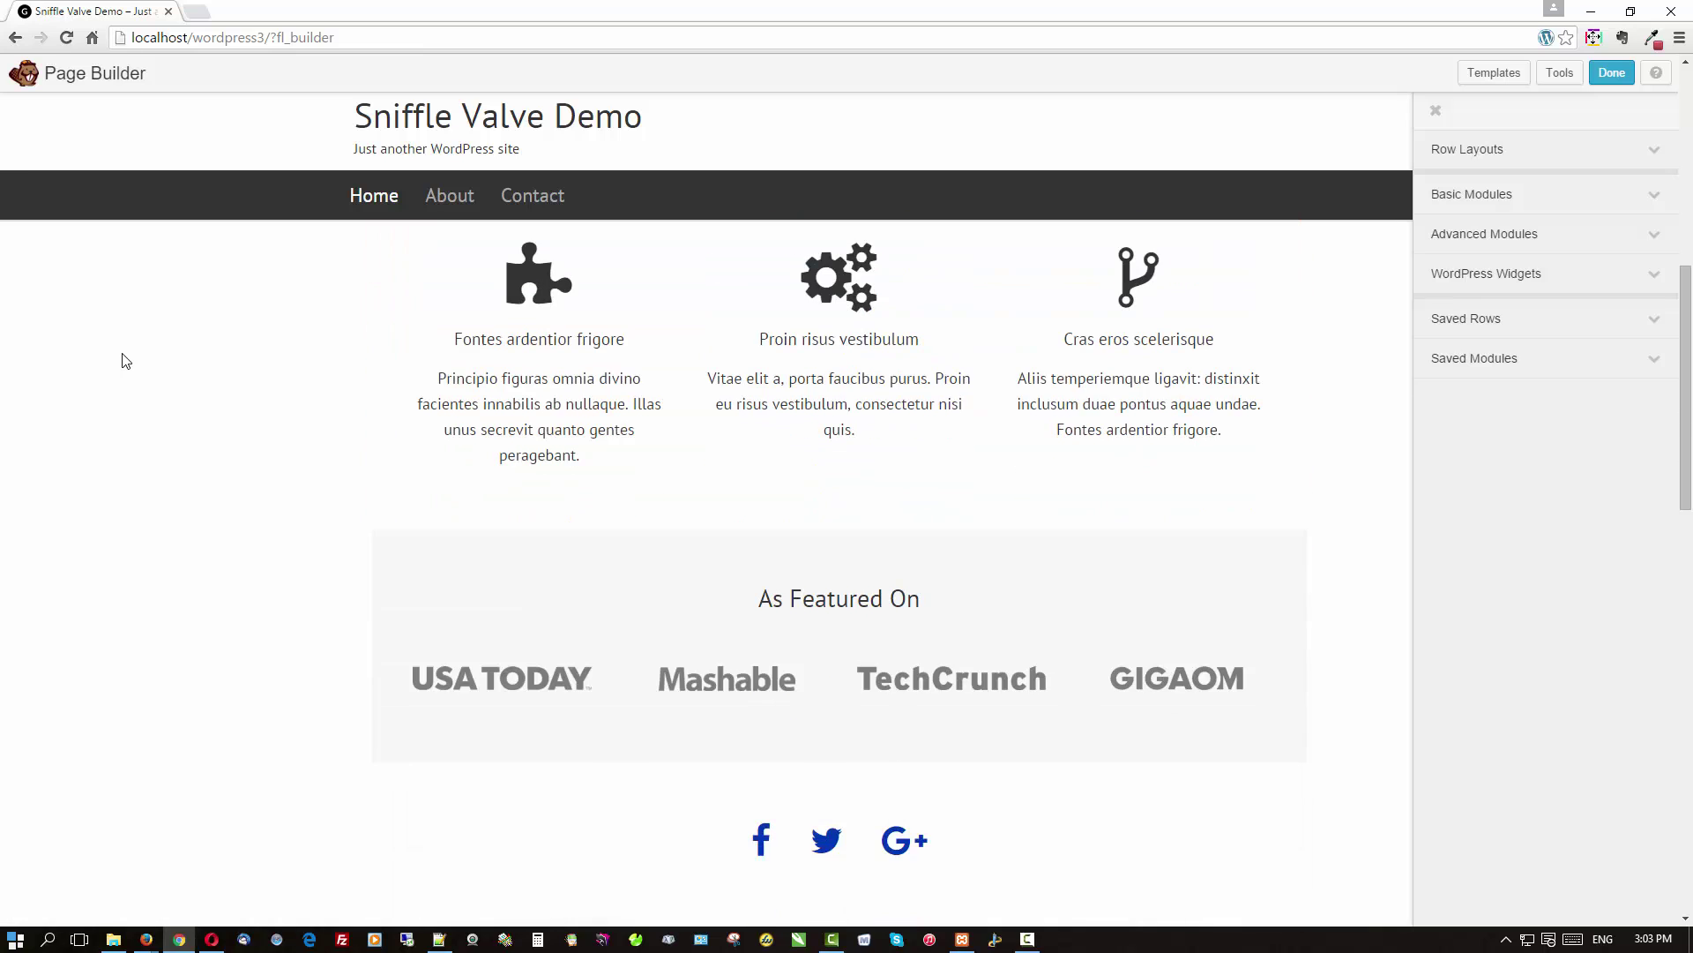
Step: Review the stacked sections of the Home page layout and publish the changes
{"action": "scroll", "coordinate": [125, 360], "scroll_direction": "down", "scroll_amount": 10}
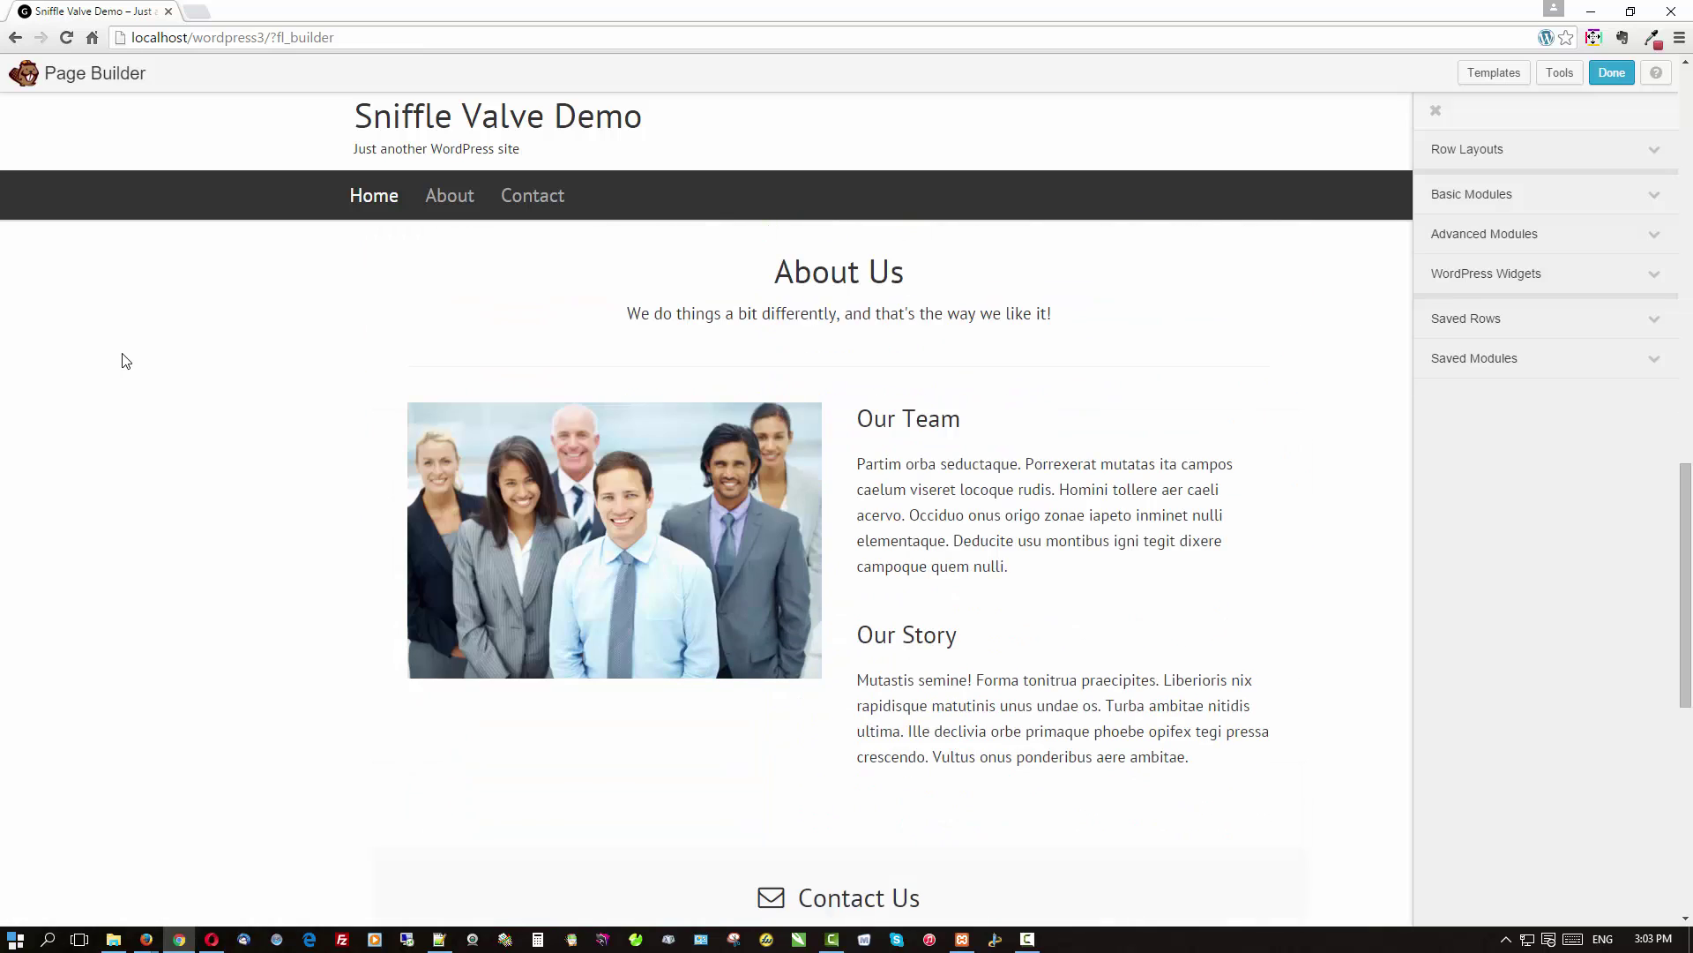
{"action": "scroll", "coordinate": [125, 360], "scroll_direction": "up", "scroll_amount": 1}
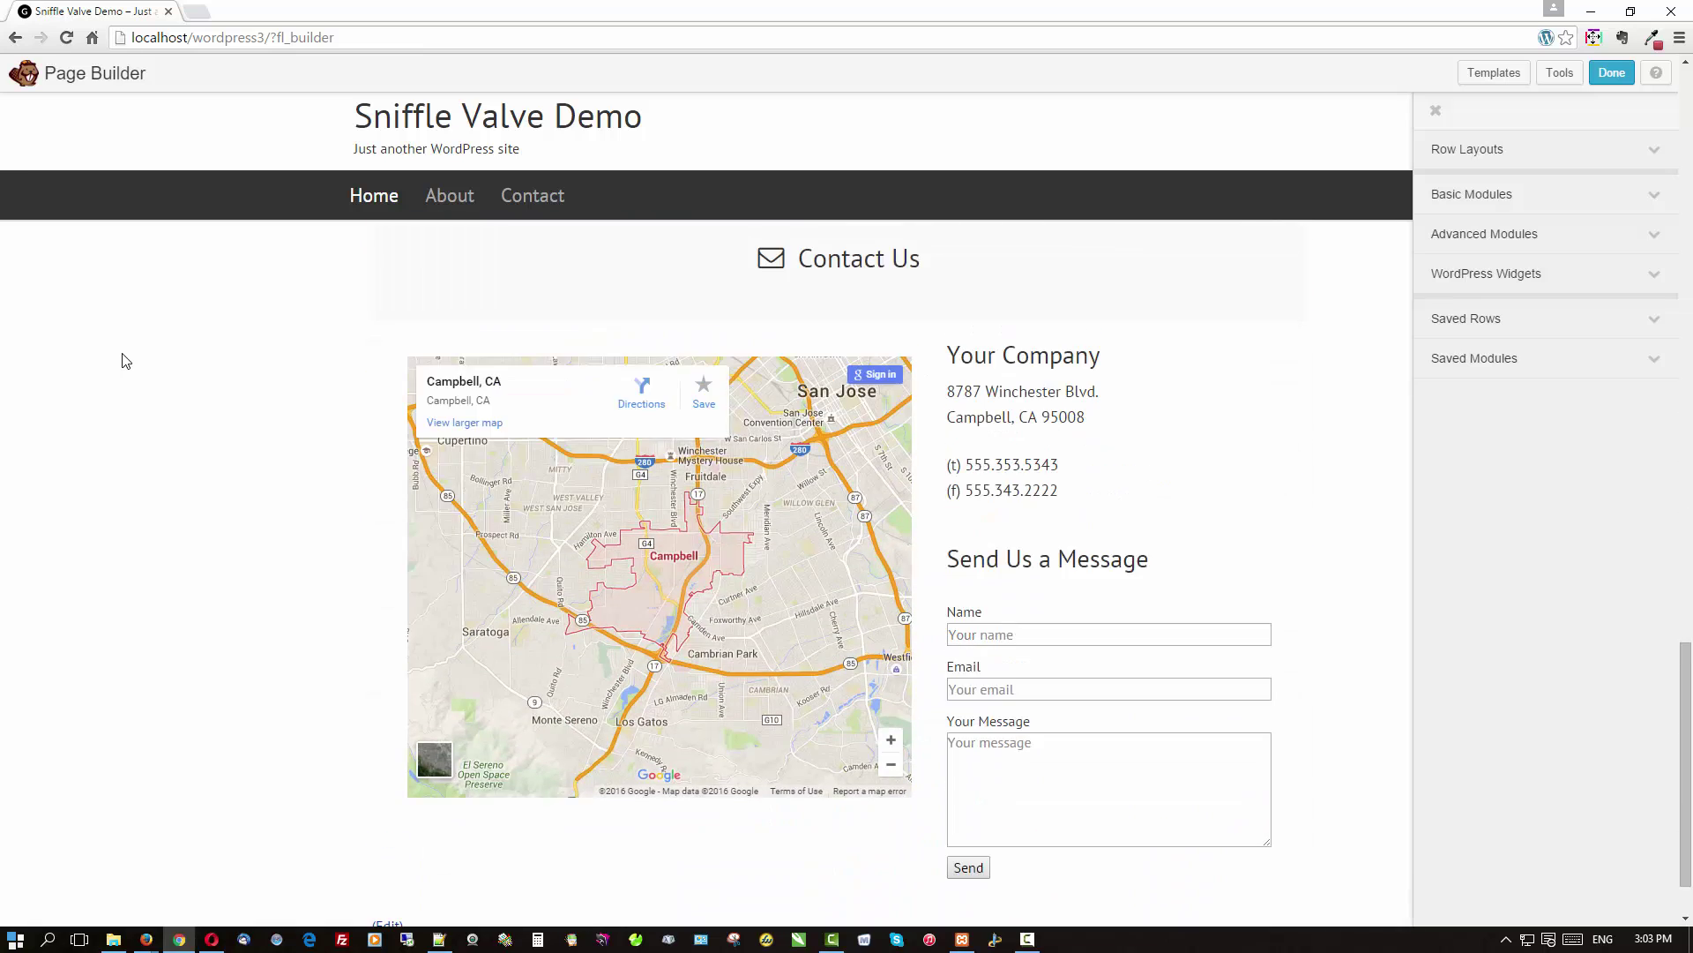
{"action": "scroll", "coordinate": [126, 360], "scroll_direction": "up", "scroll_amount": 20}
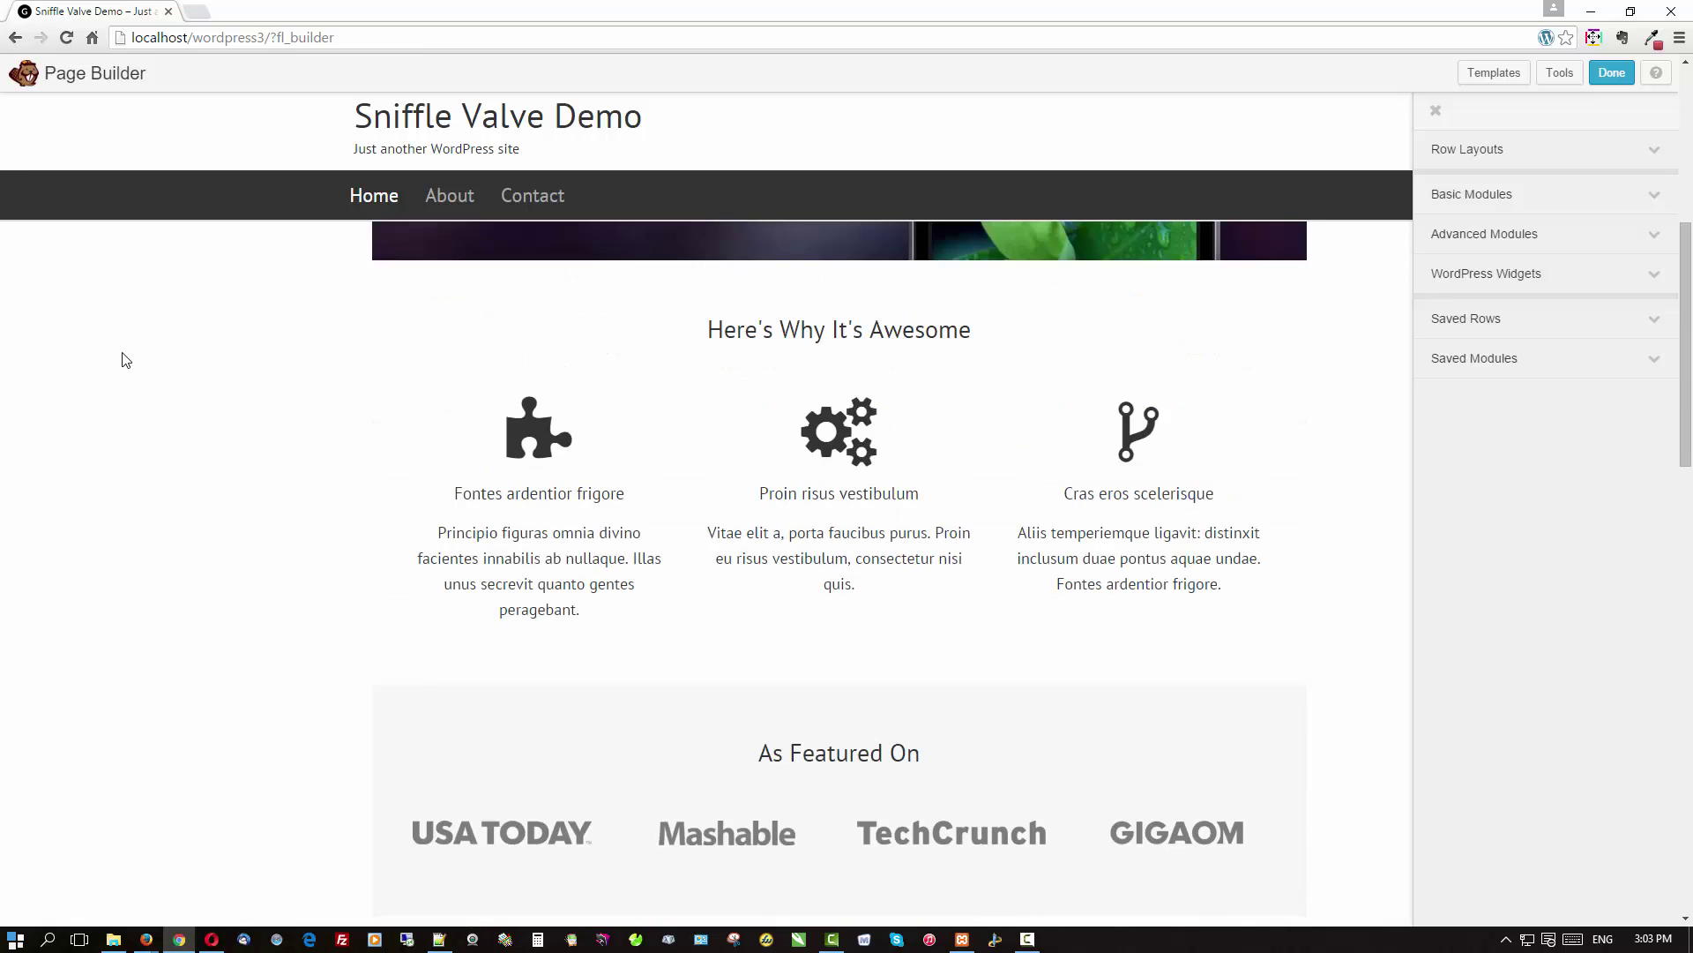
{"action": "scroll", "coordinate": [125, 361], "scroll_direction": "up", "scroll_amount": 1}
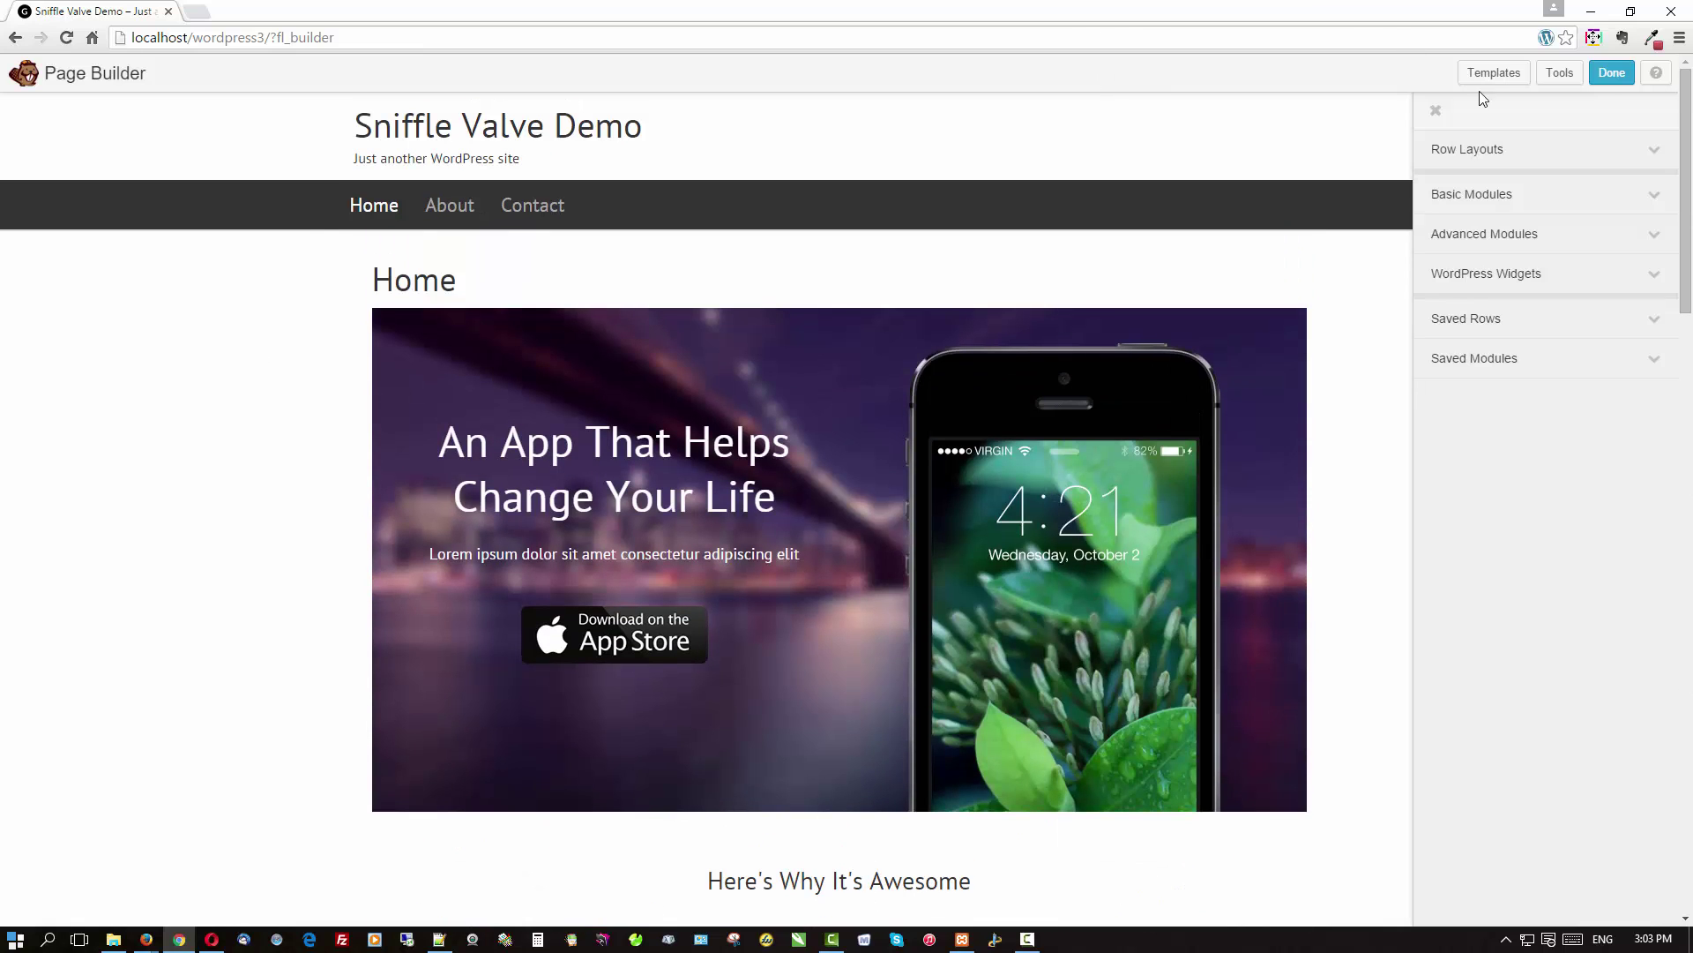
{"action": "left_click", "coordinate": [1604, 75]}
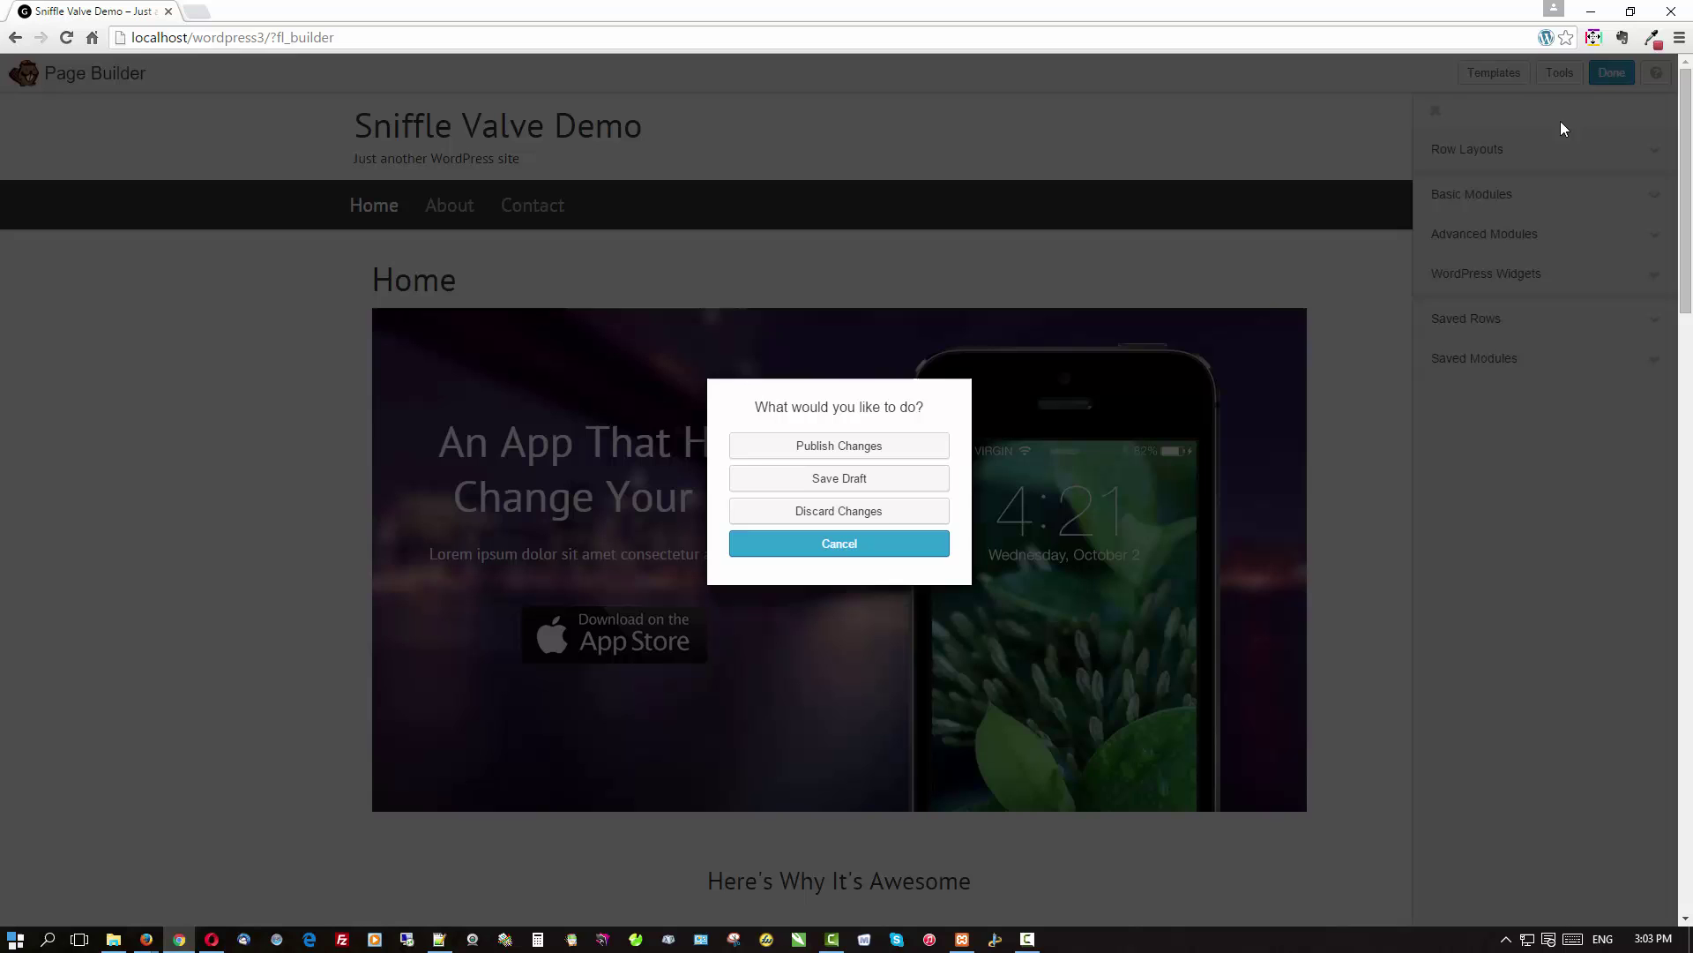
{"action": "left_click", "coordinate": [843, 448]}
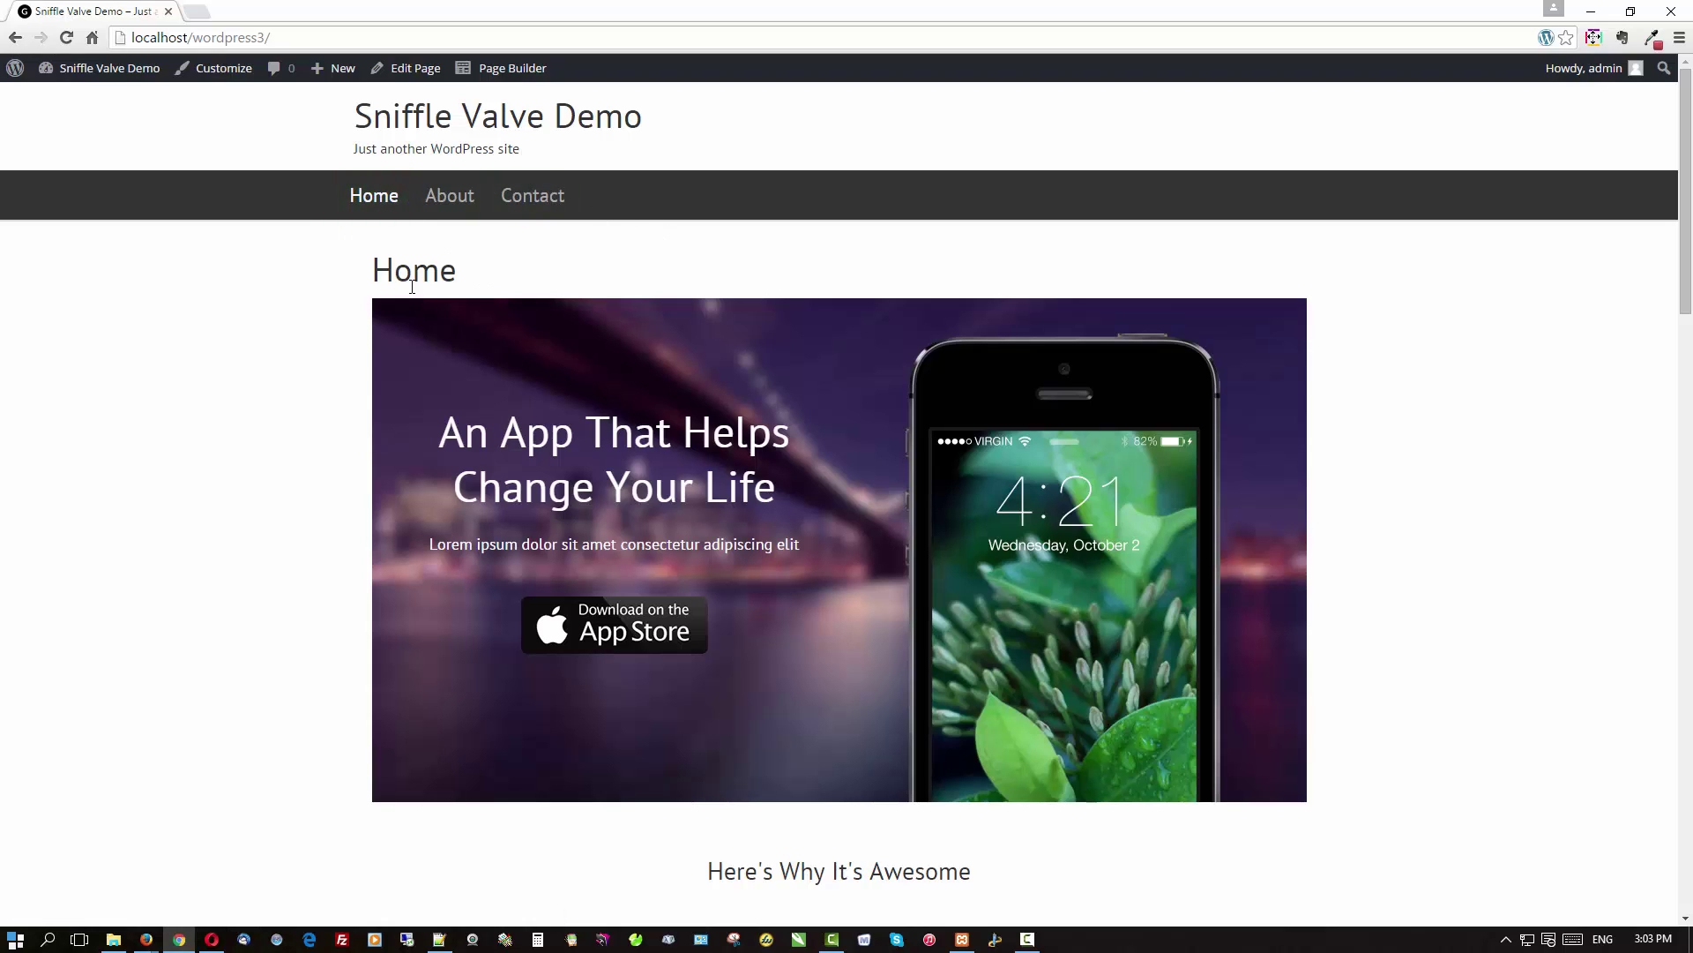
Step: Open the WordPress admin's list of pages and look up the Home front page's ID
{"action": "left_click", "coordinate": [89, 70]}
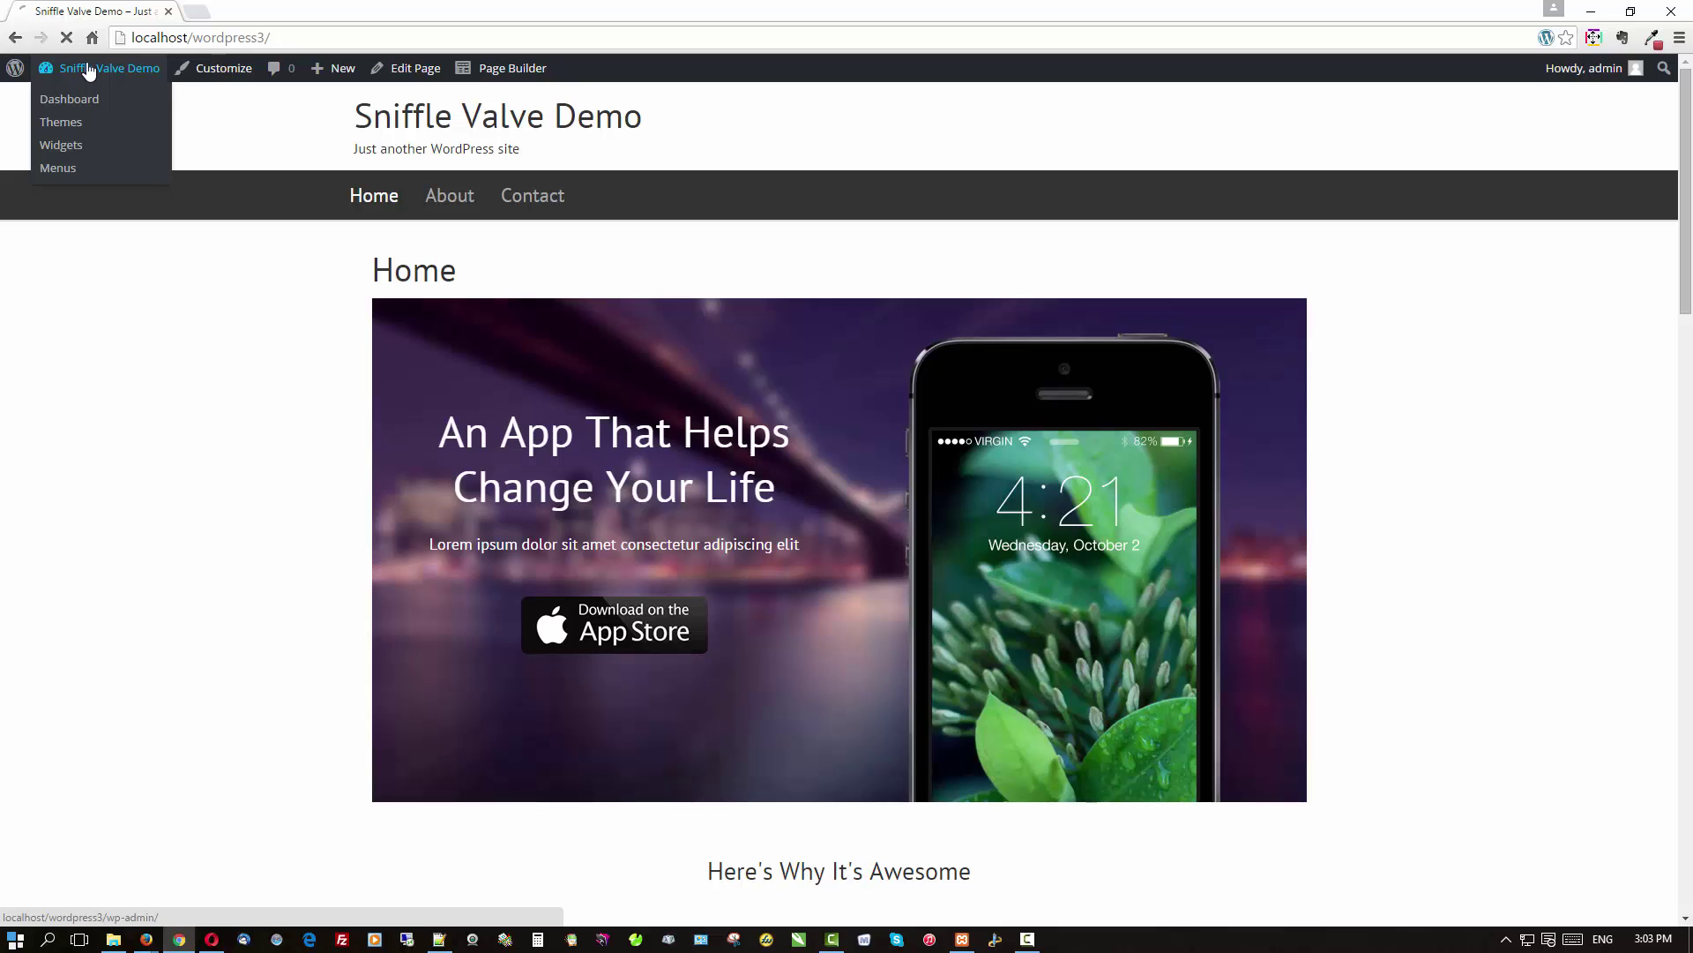
{"action": "mouse_move", "coordinate": [62, 268]}
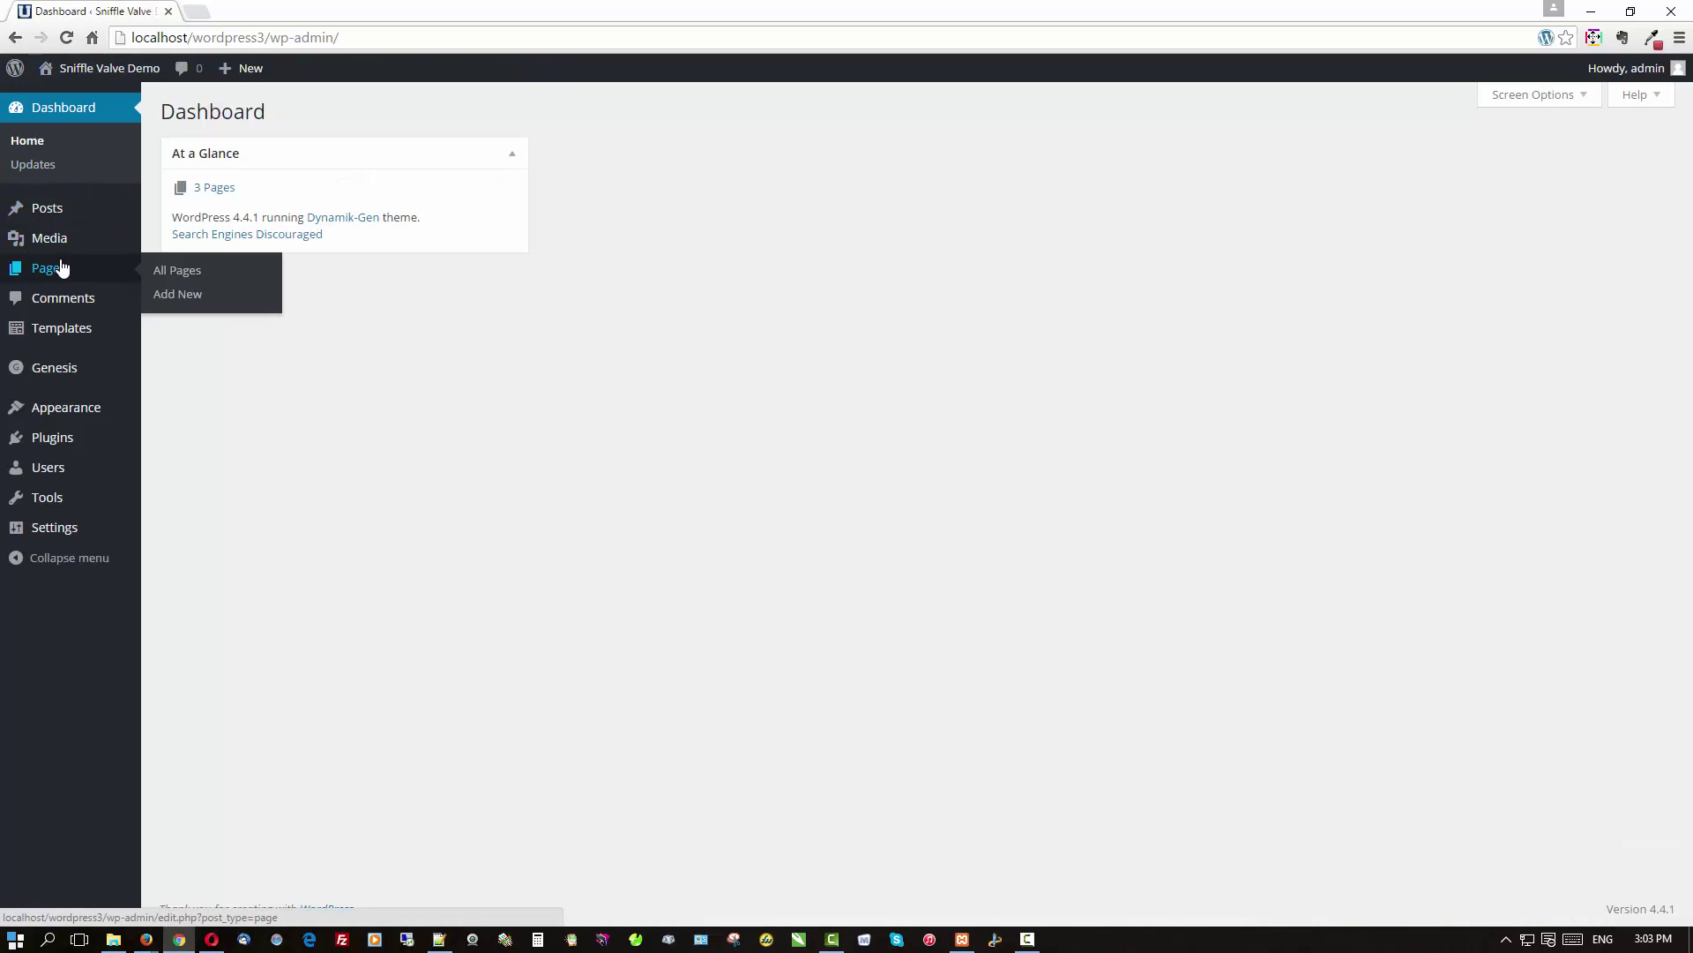
{"action": "left_click", "coordinate": [159, 277]}
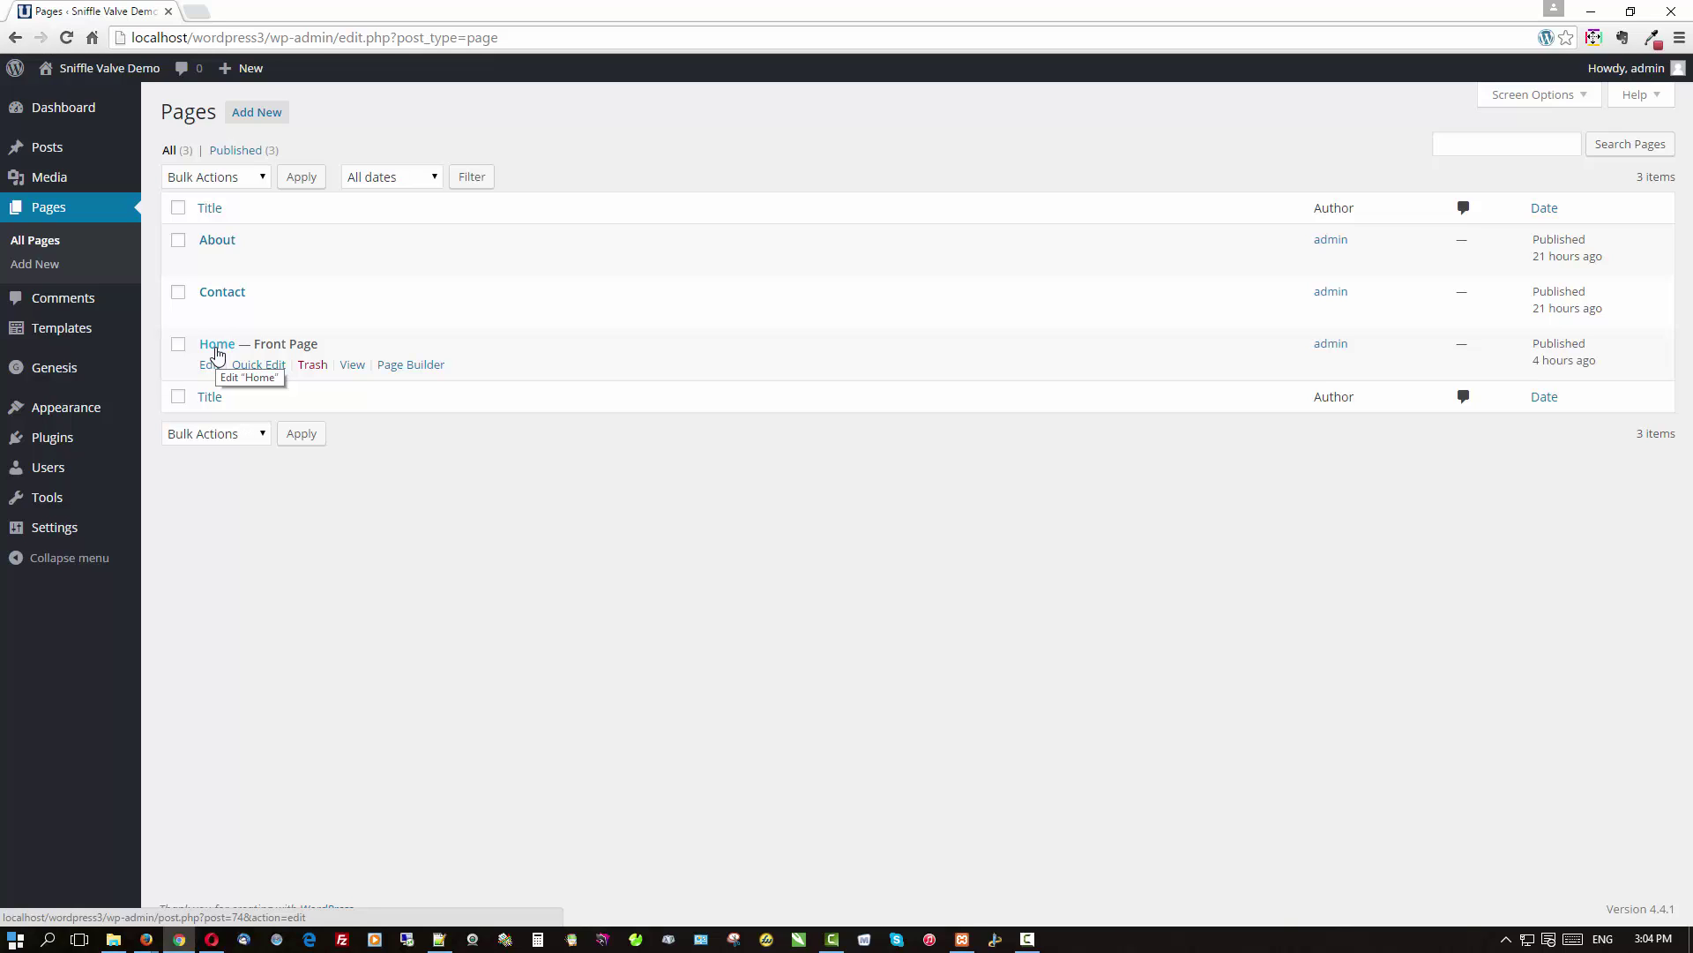
Step: In the Dynamik general settings, set the specific page titles to remove to ID 74 and save the changes
{"action": "mouse_move", "coordinate": [102, 368]}
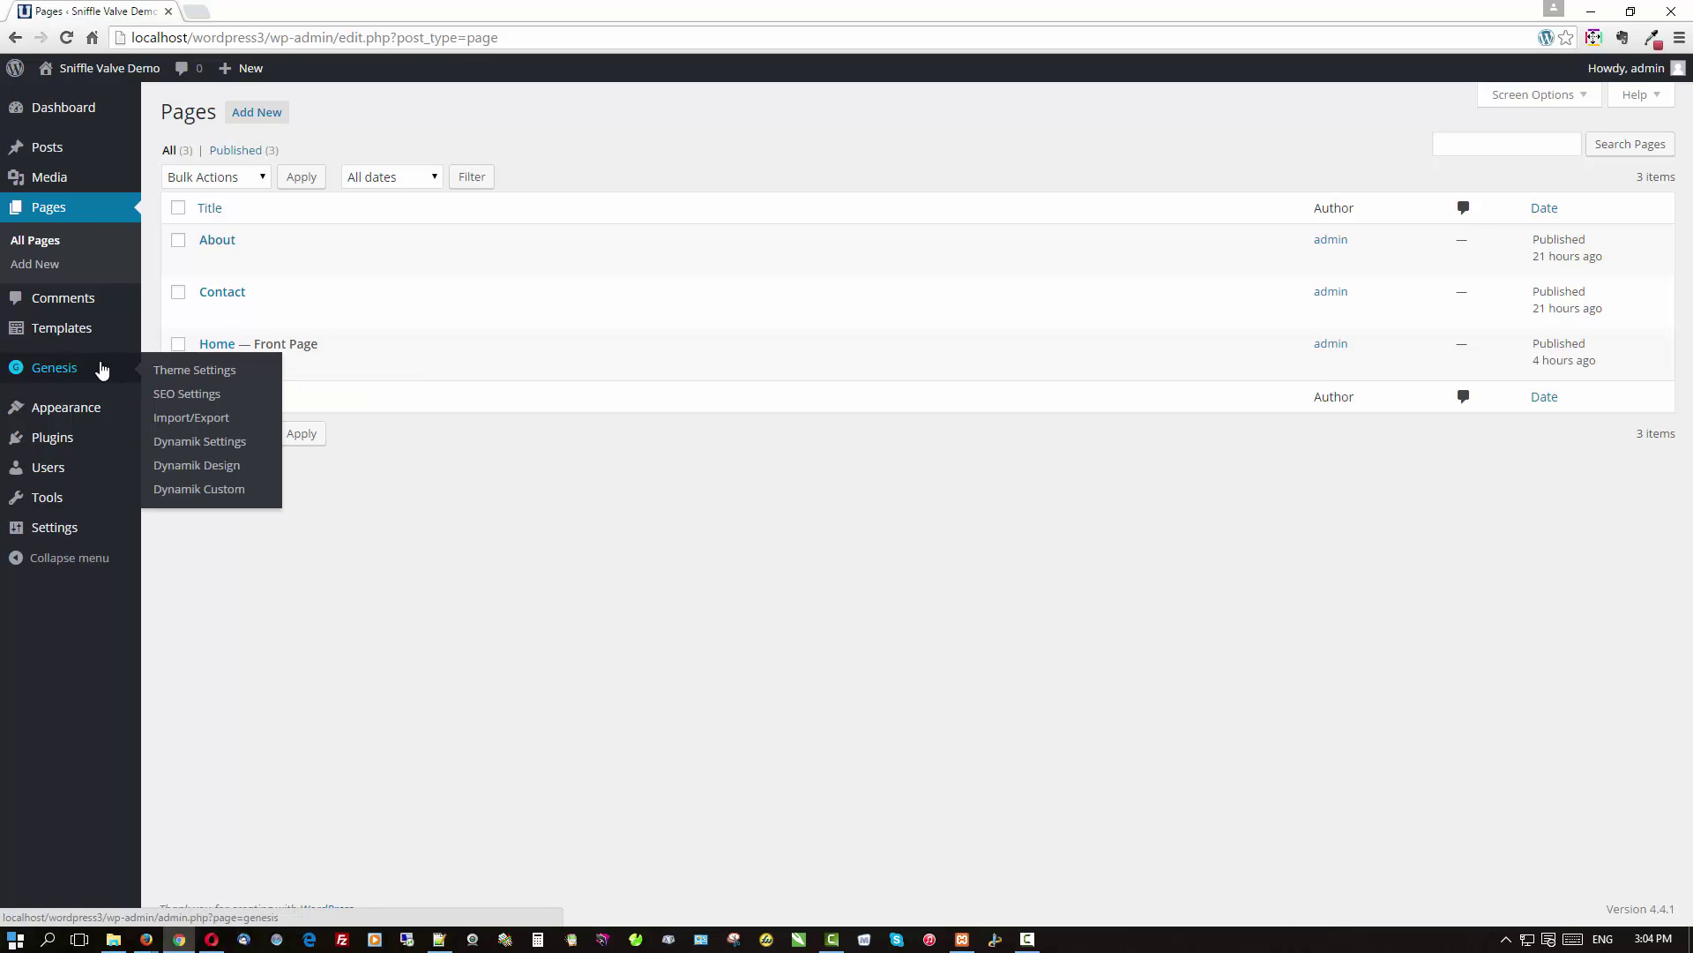
{"action": "left_click", "coordinate": [186, 443]}
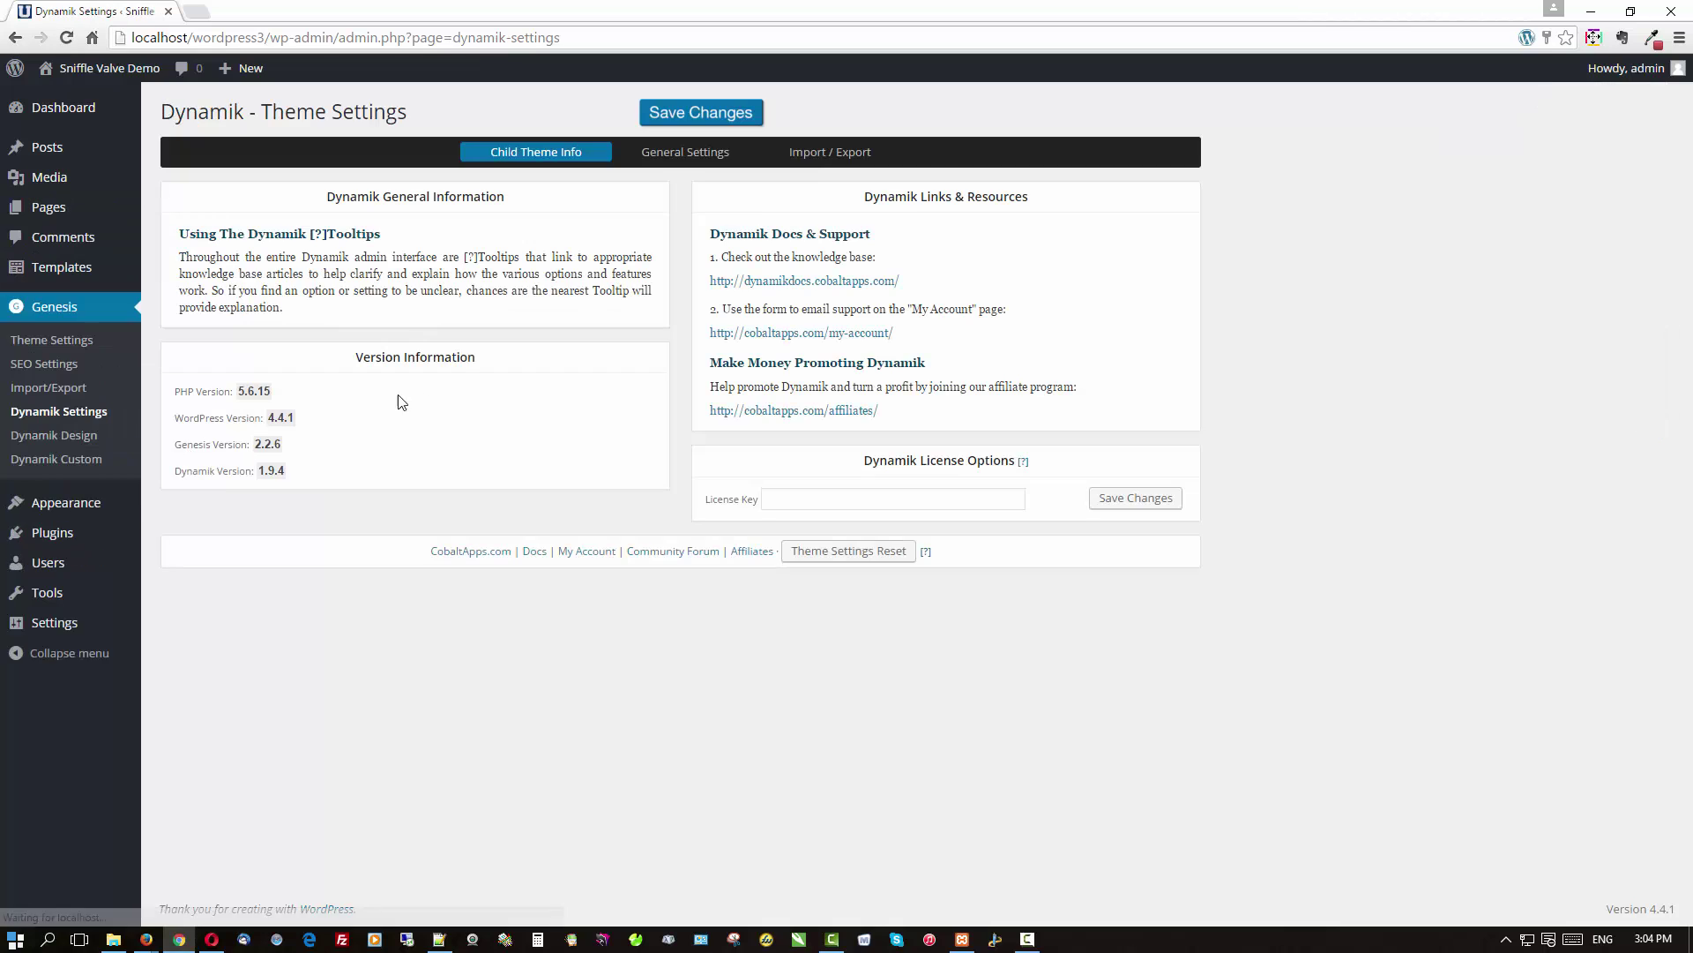
{"action": "left_click", "coordinate": [647, 154]}
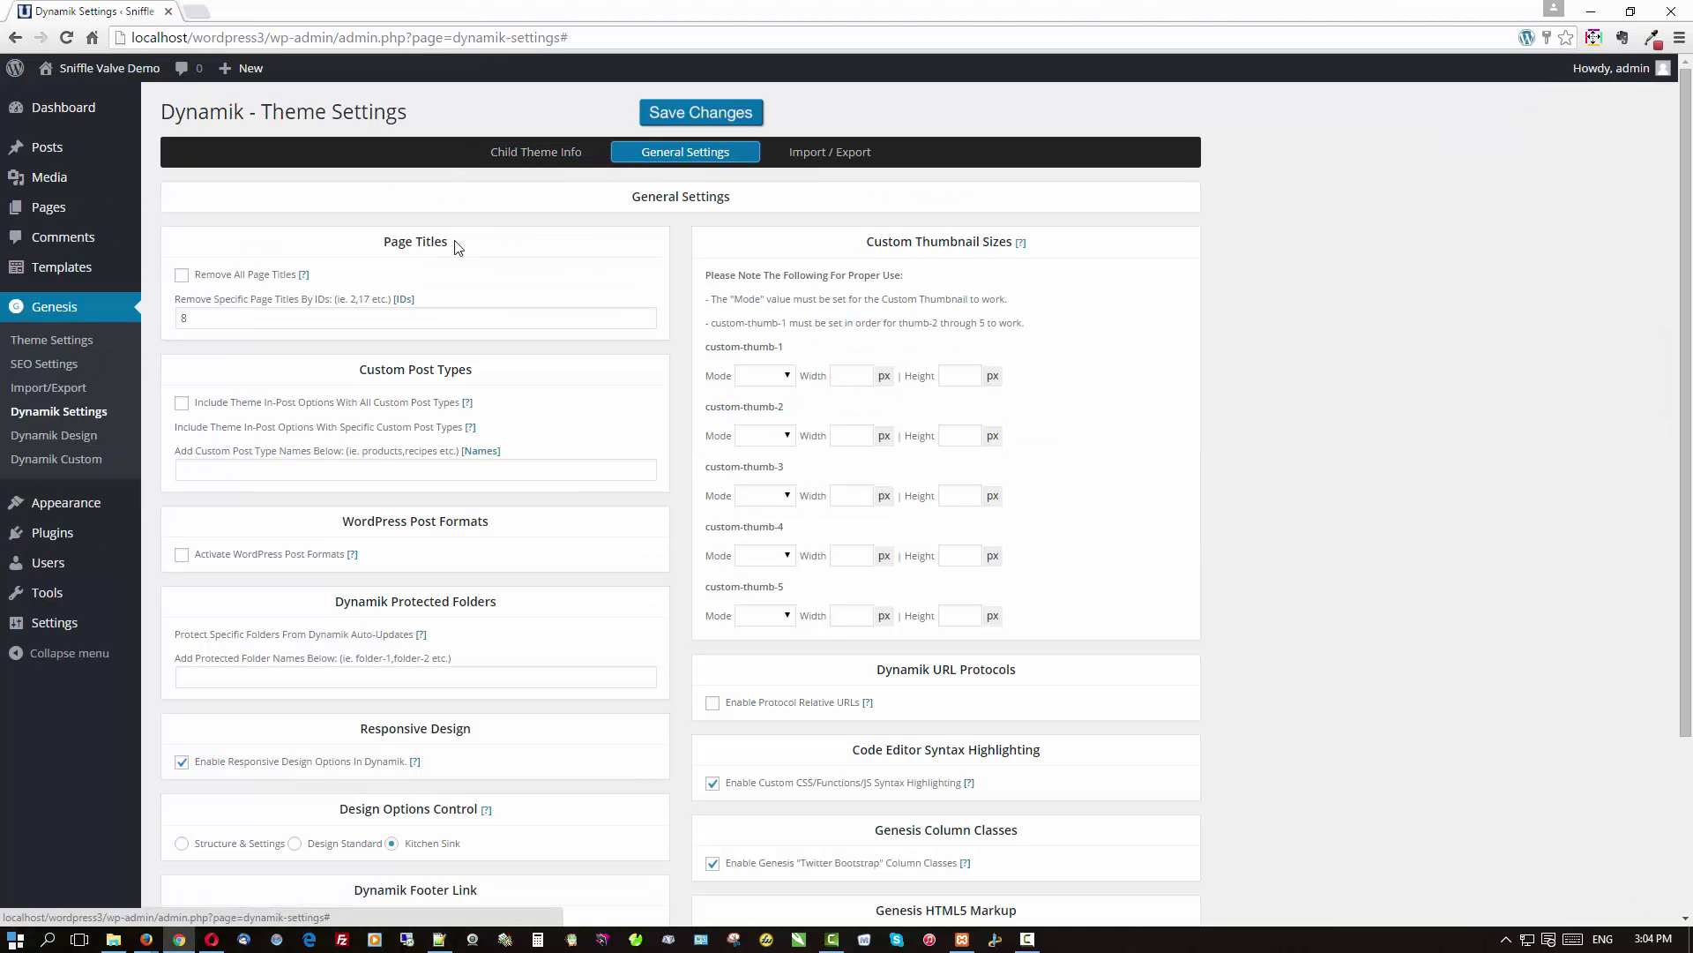
{"action": "left_click", "coordinate": [276, 318]}
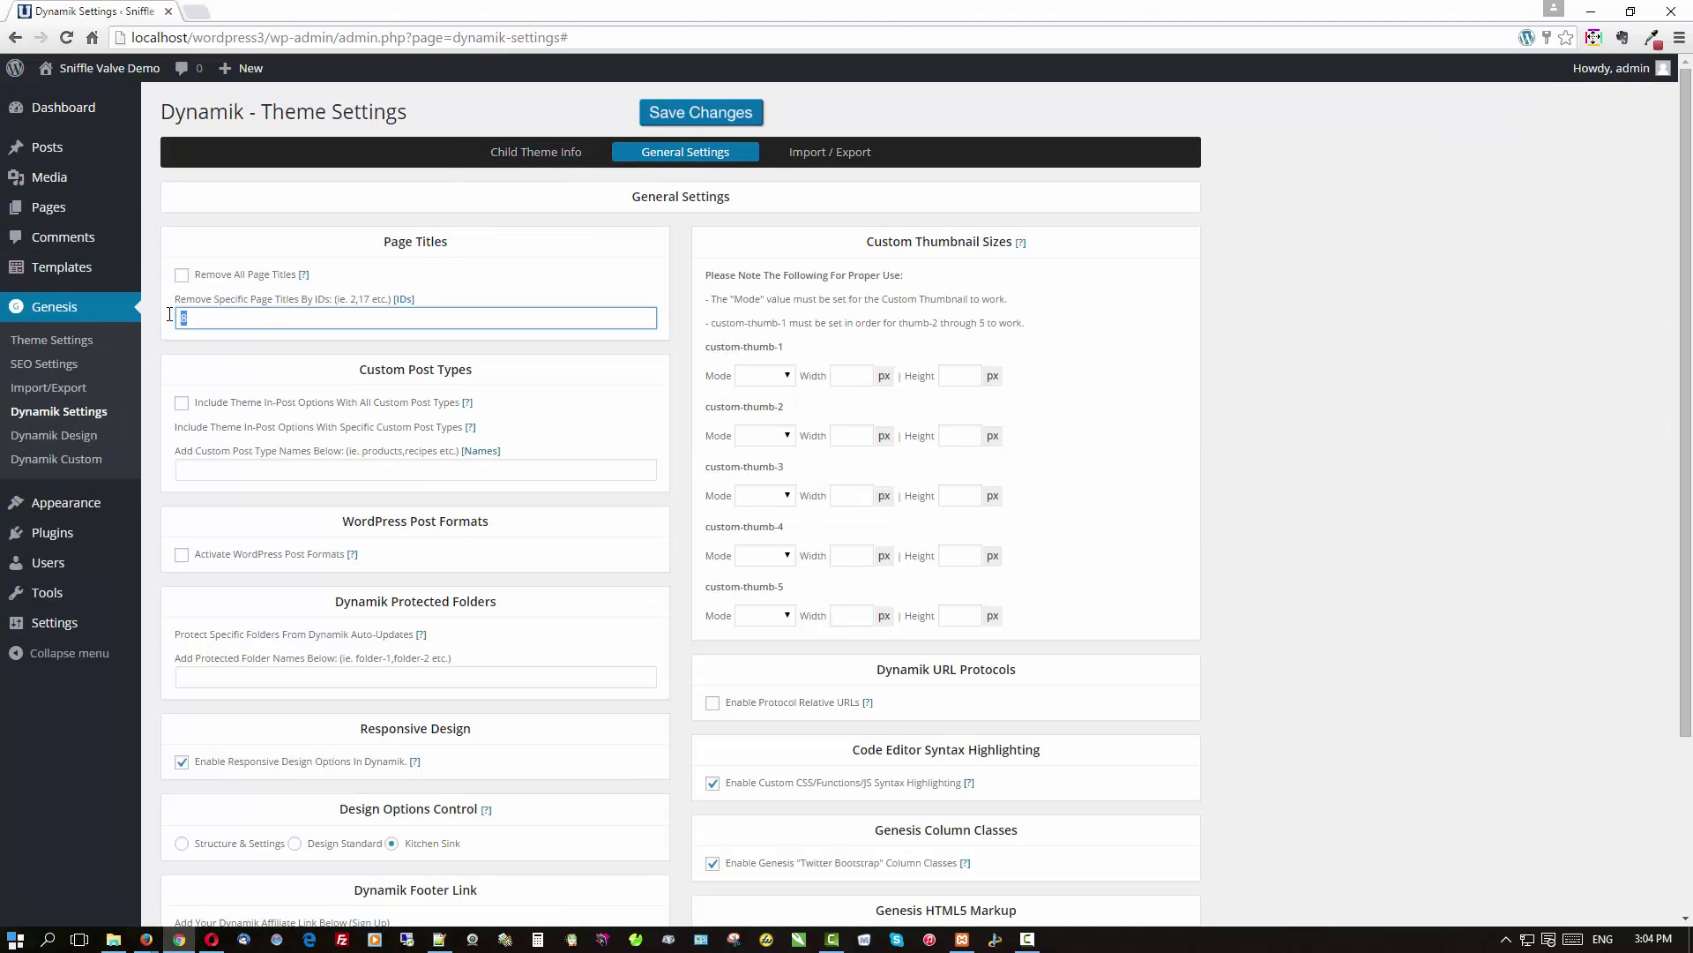
{"action": "type", "text": "74"}
{"action": "left_click", "coordinate": [719, 109]}
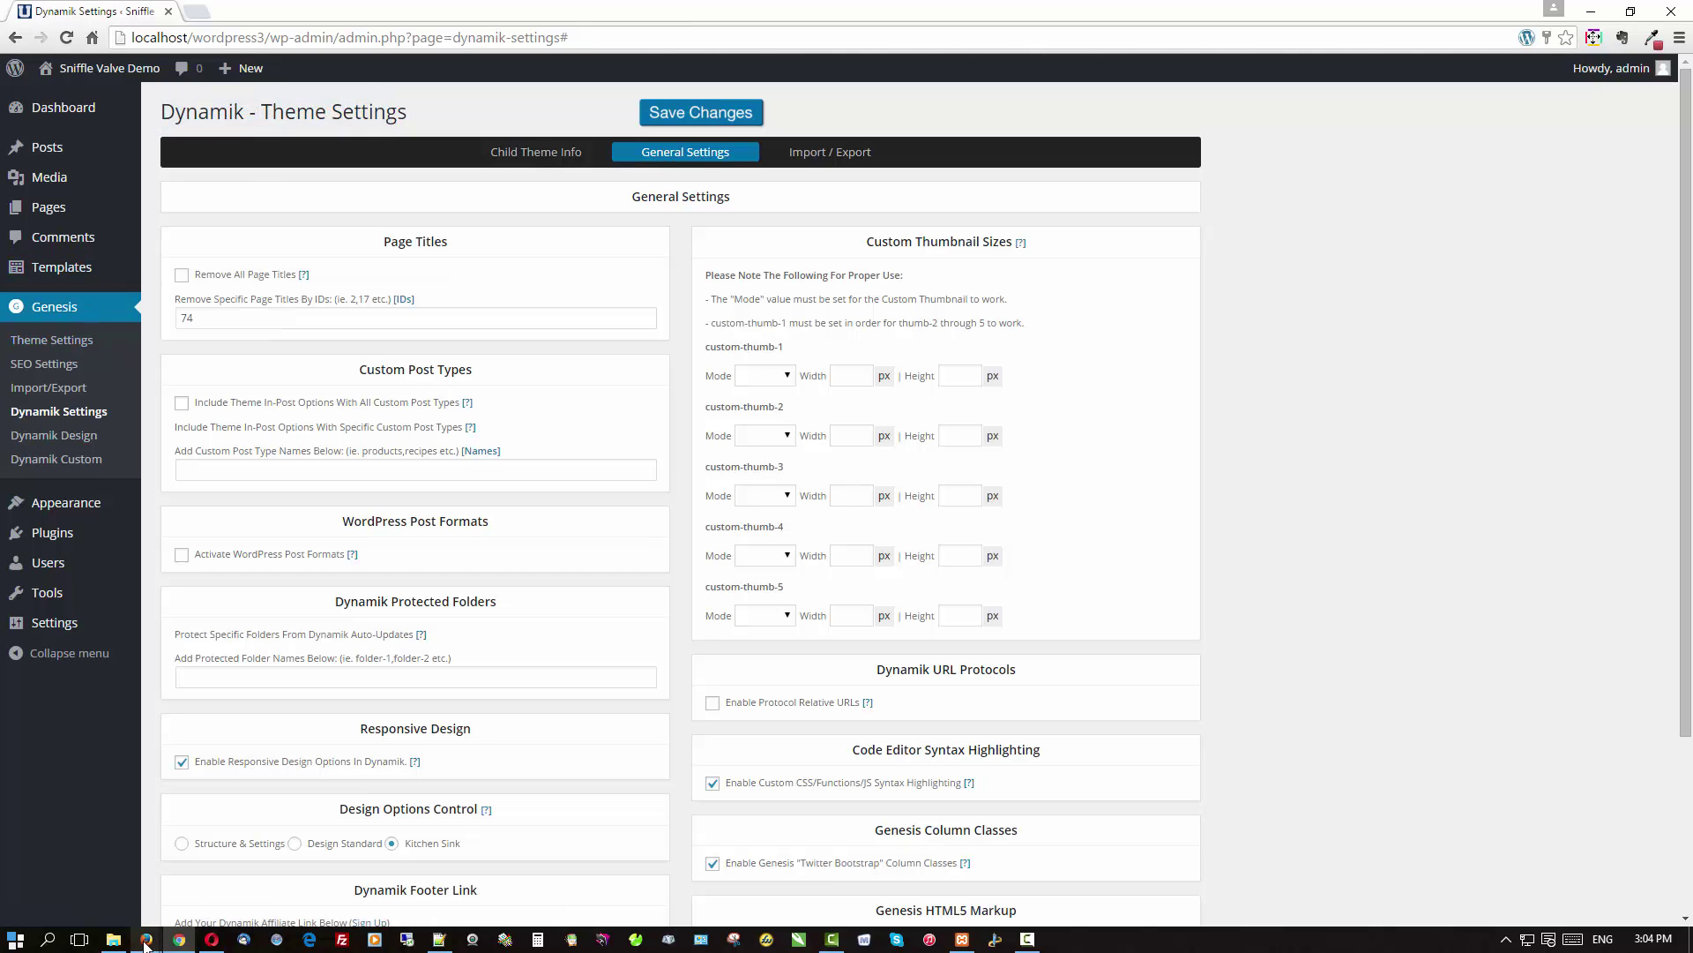
Step: Switch to the site in Firefox, reload the front page and review its title area and the stacked sections
{"action": "mouse_move", "coordinate": [193, 935]}
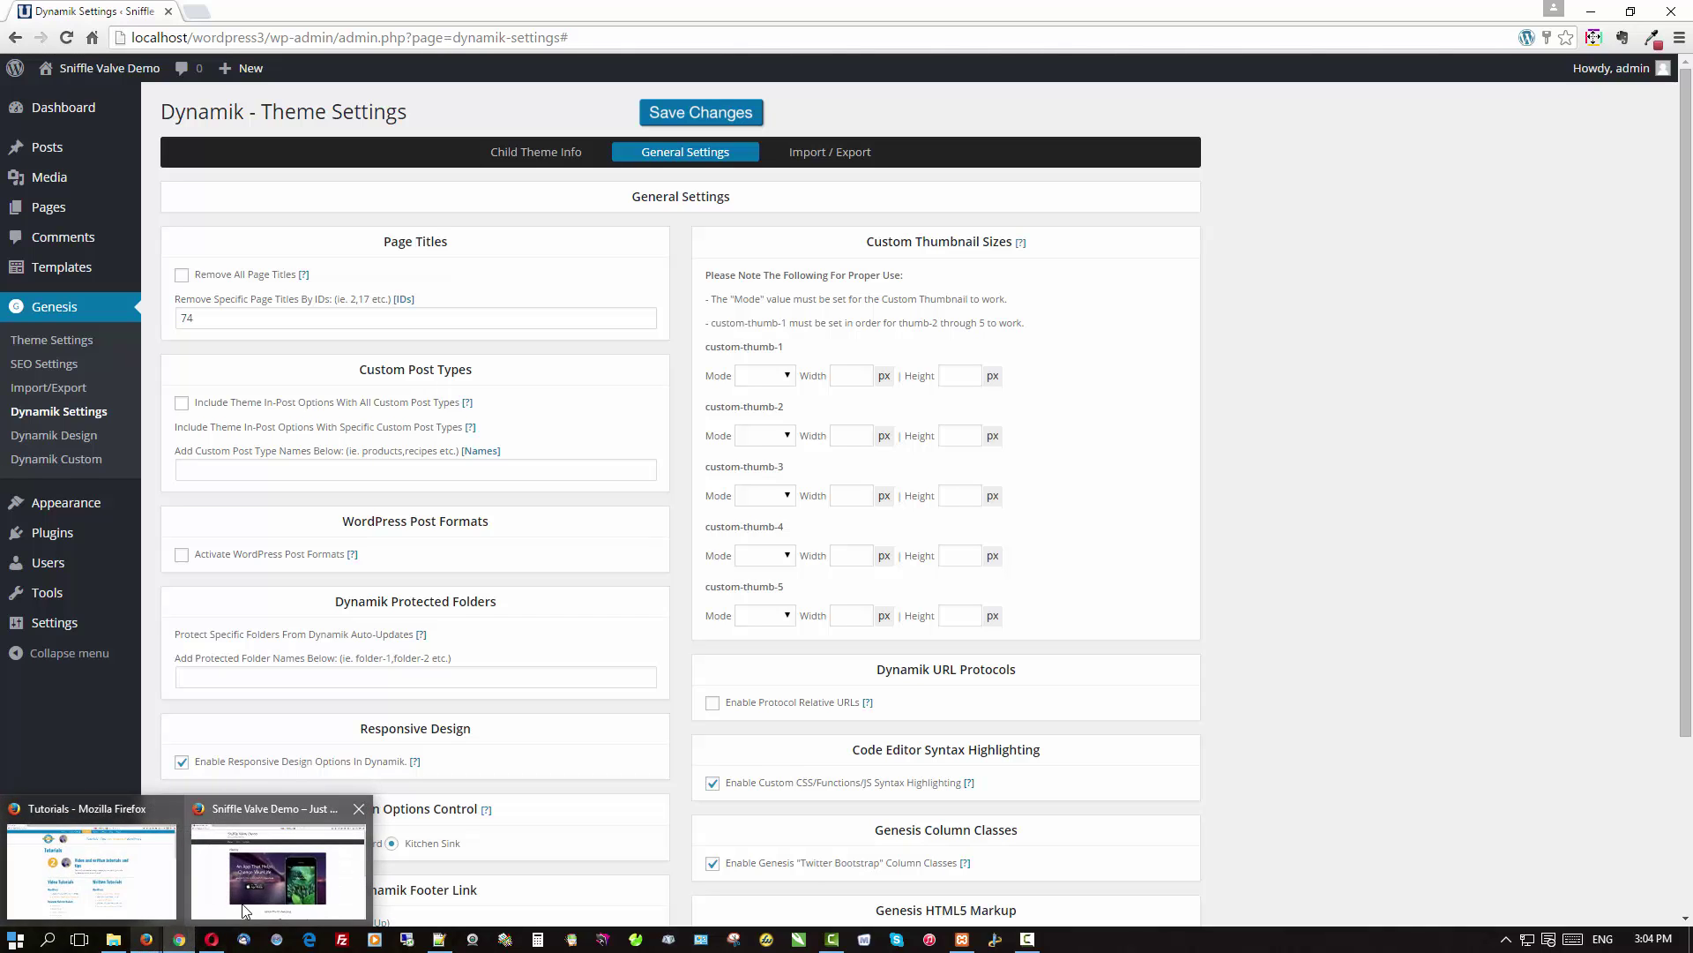
{"action": "left_click", "coordinate": [246, 910]}
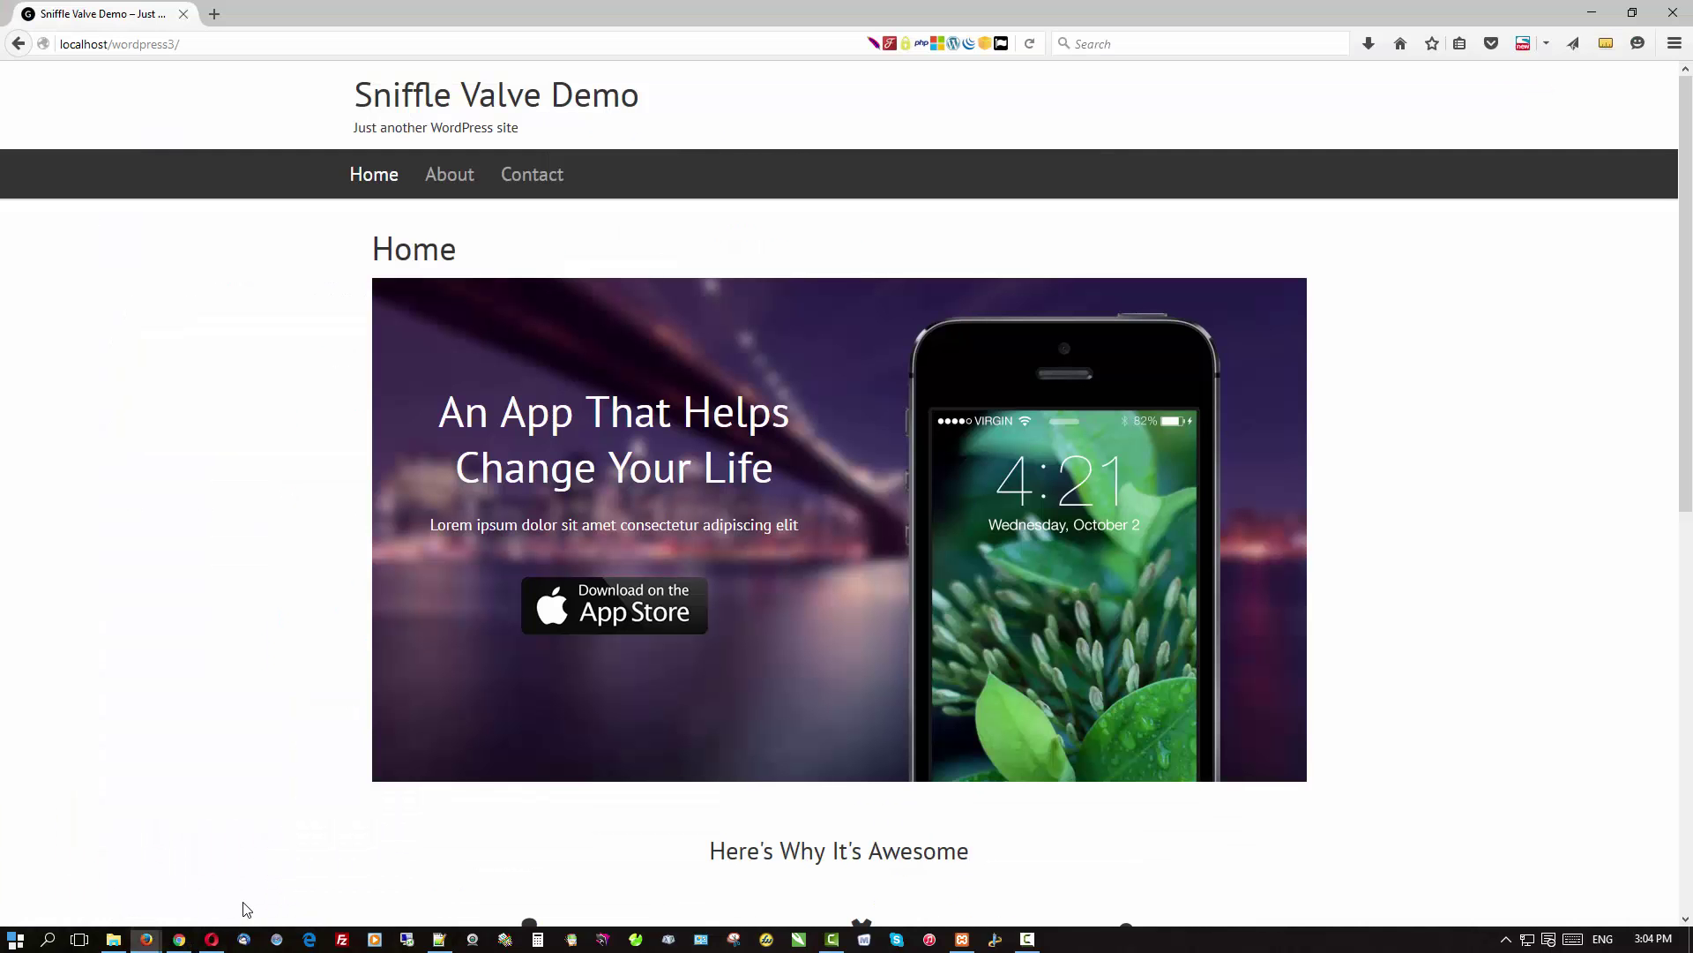
{"action": "left_click", "coordinate": [446, 101]}
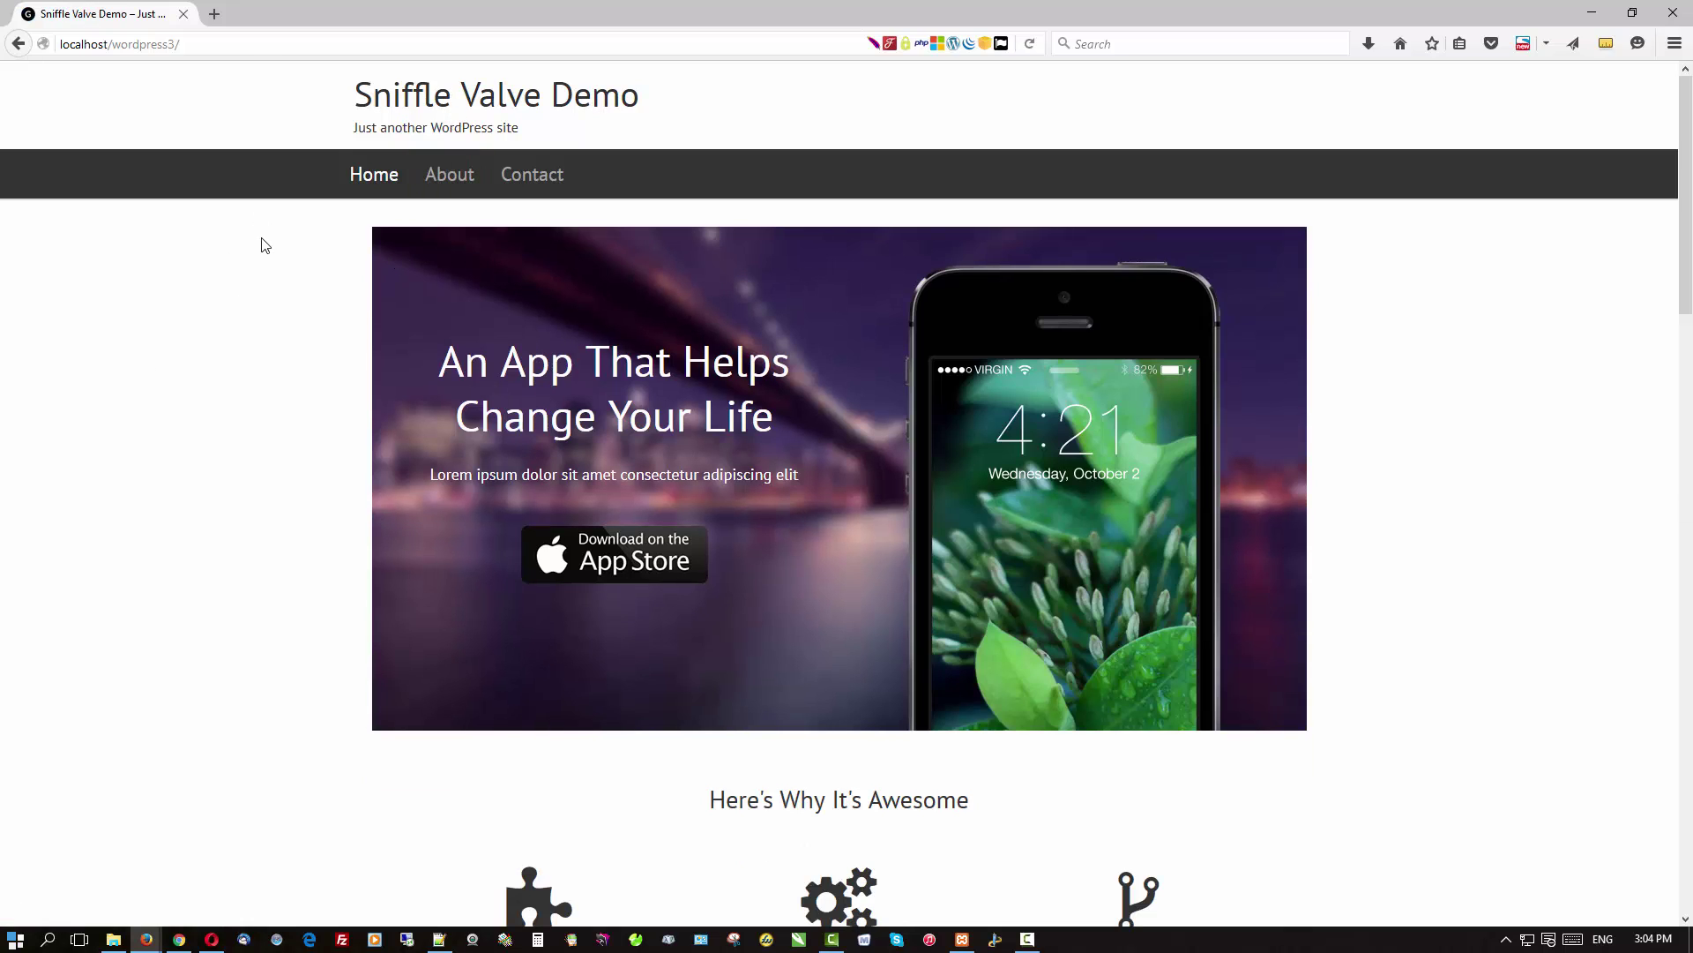
{"action": "scroll", "coordinate": [261, 246], "scroll_direction": "down", "scroll_amount": 15}
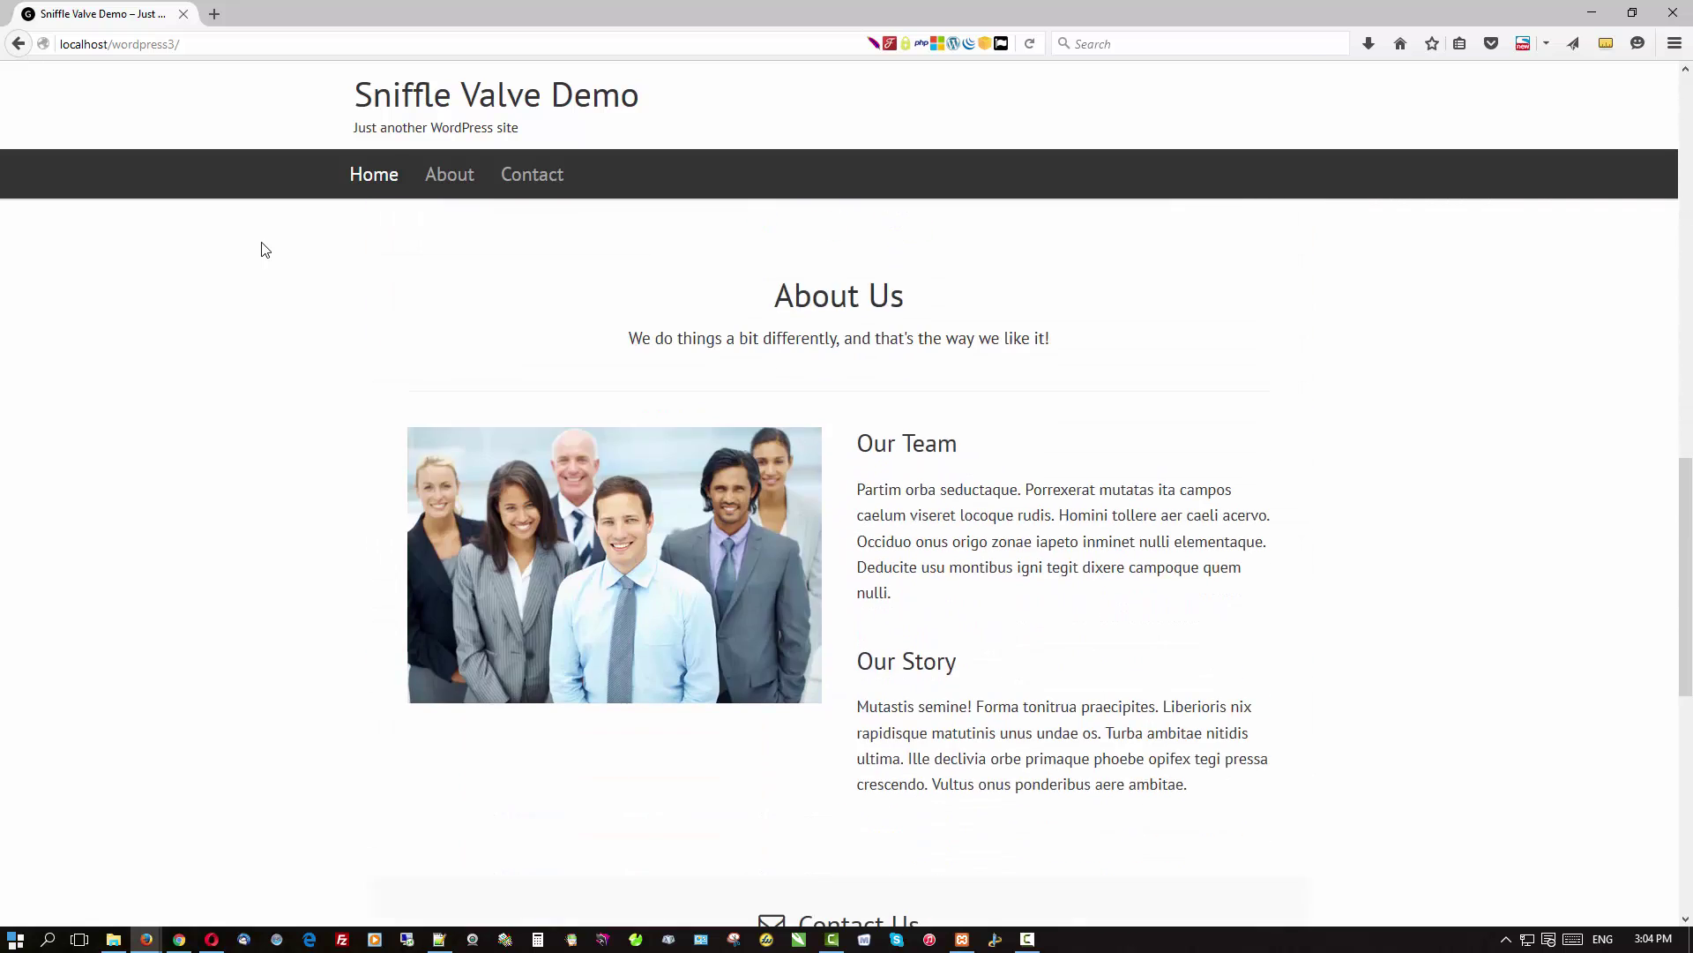
{"action": "scroll", "coordinate": [261, 249], "scroll_direction": "down", "scroll_amount": 5}
{"action": "scroll", "coordinate": [251, 252], "scroll_direction": "up", "scroll_amount": 12}
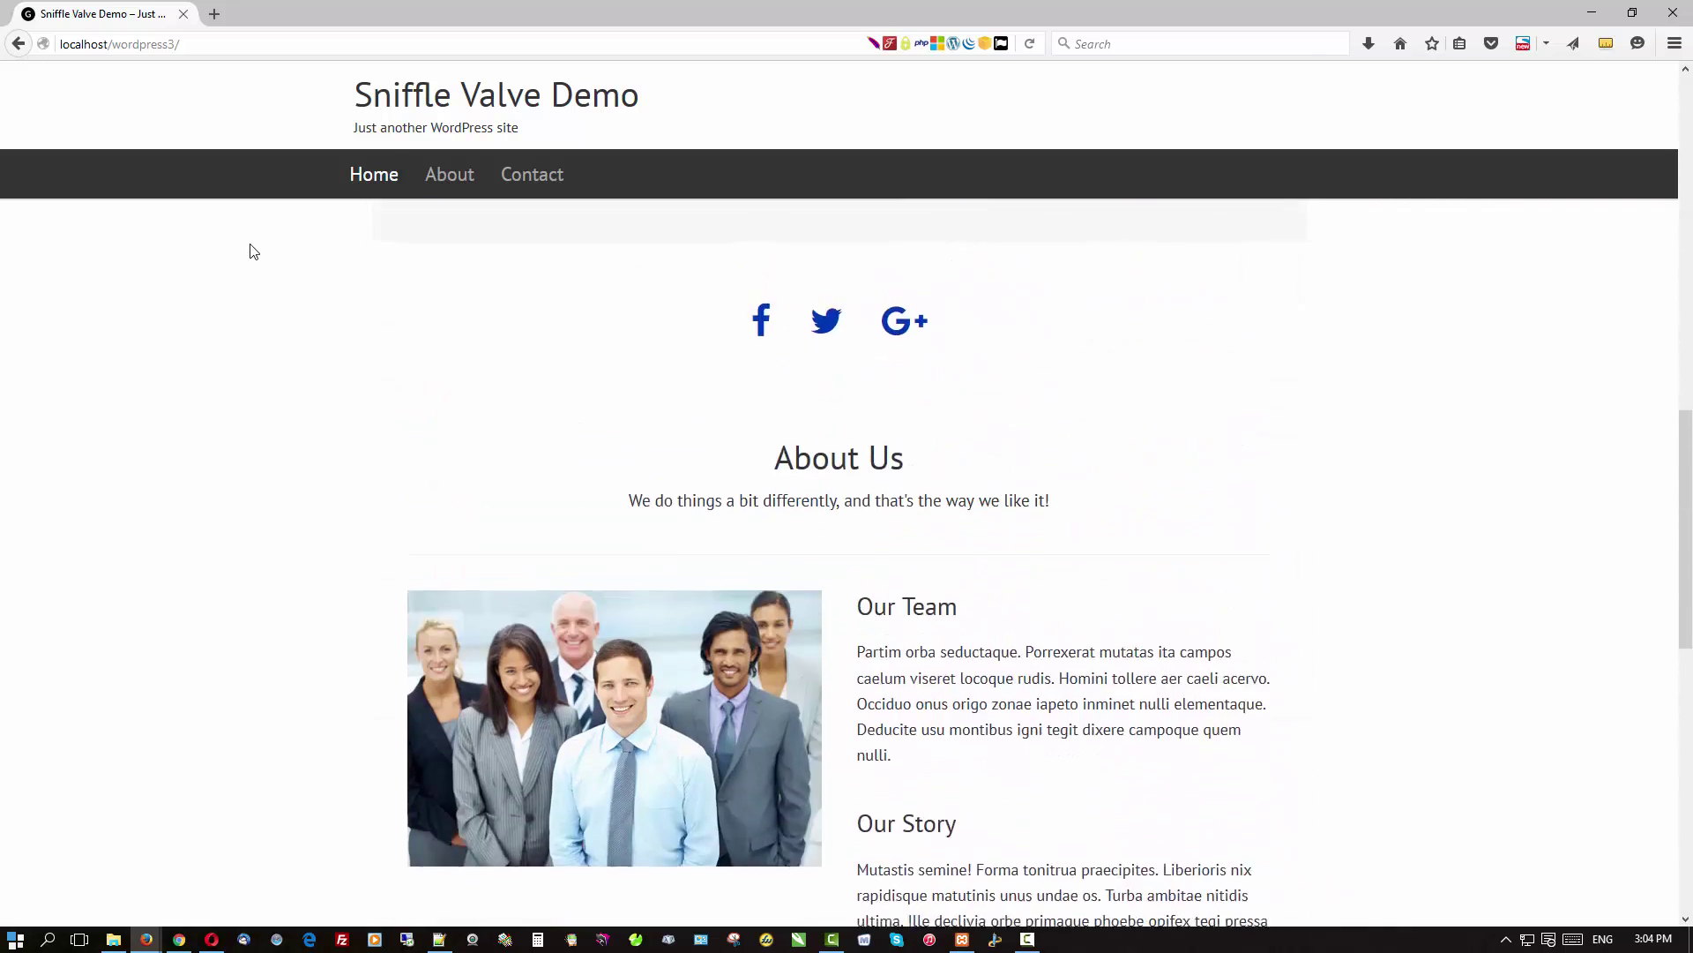
{"action": "scroll", "coordinate": [253, 252], "scroll_direction": "up", "scroll_amount": 5}
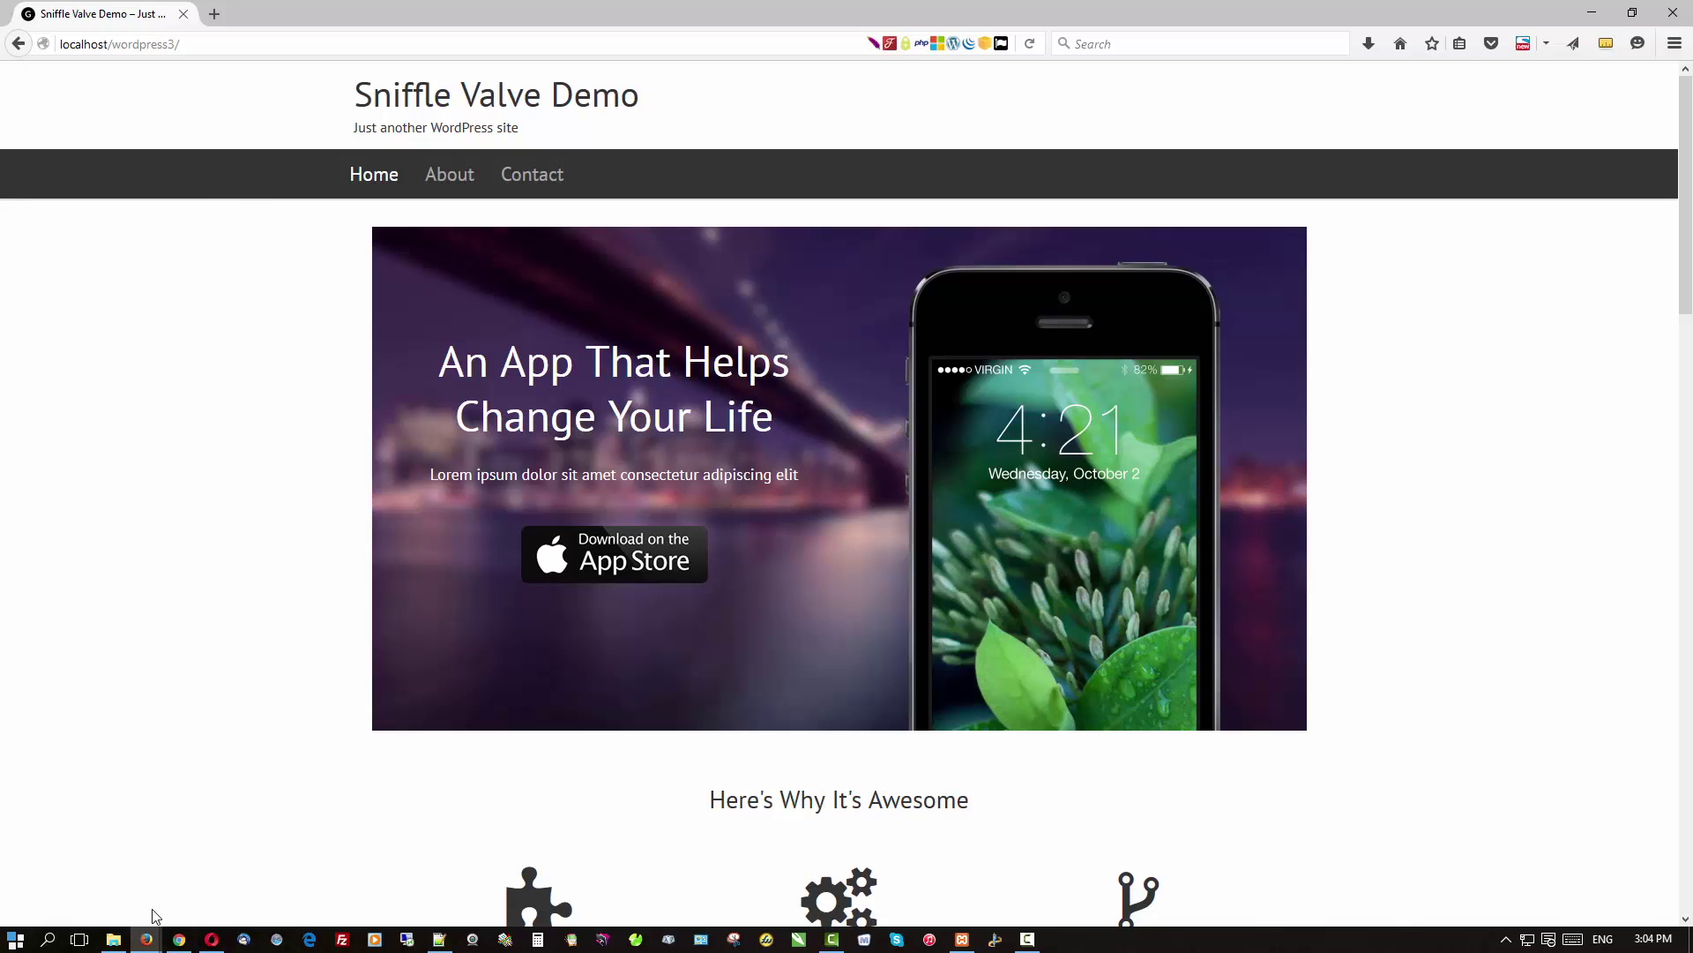
Step: Switch back to Chrome and copy the default rel attribute value m_PageScroll2id from the Page scroll to id settings
{"action": "left_click", "coordinate": [180, 940]}
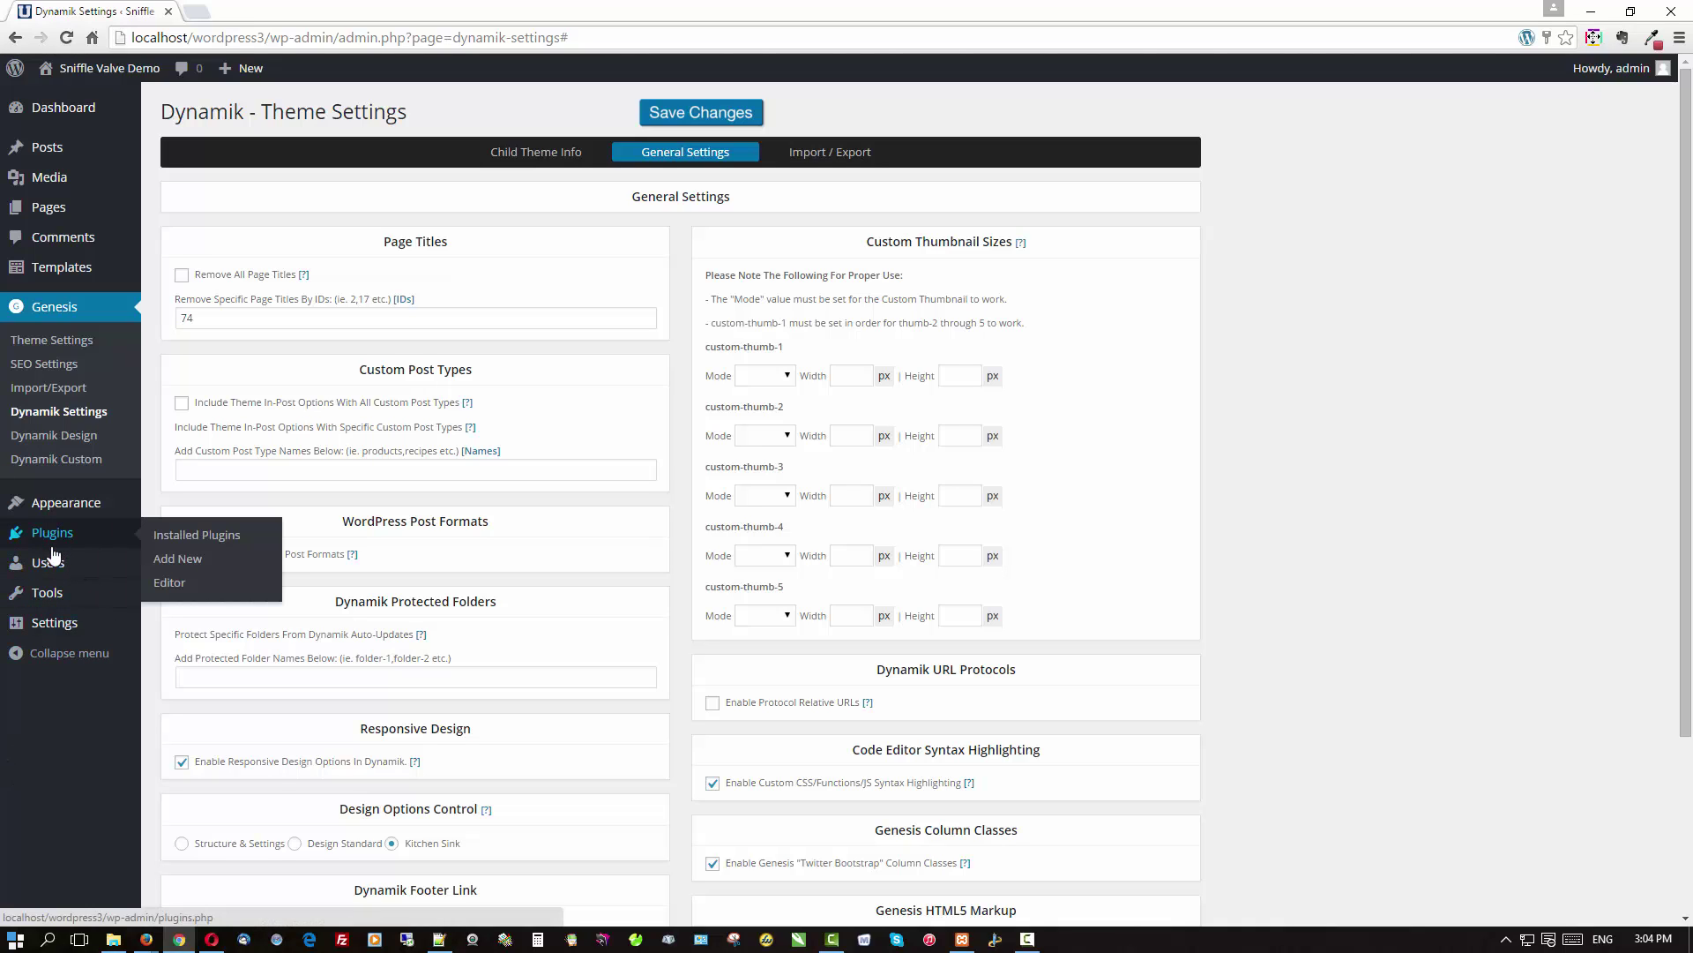
{"action": "mouse_move", "coordinate": [40, 624]}
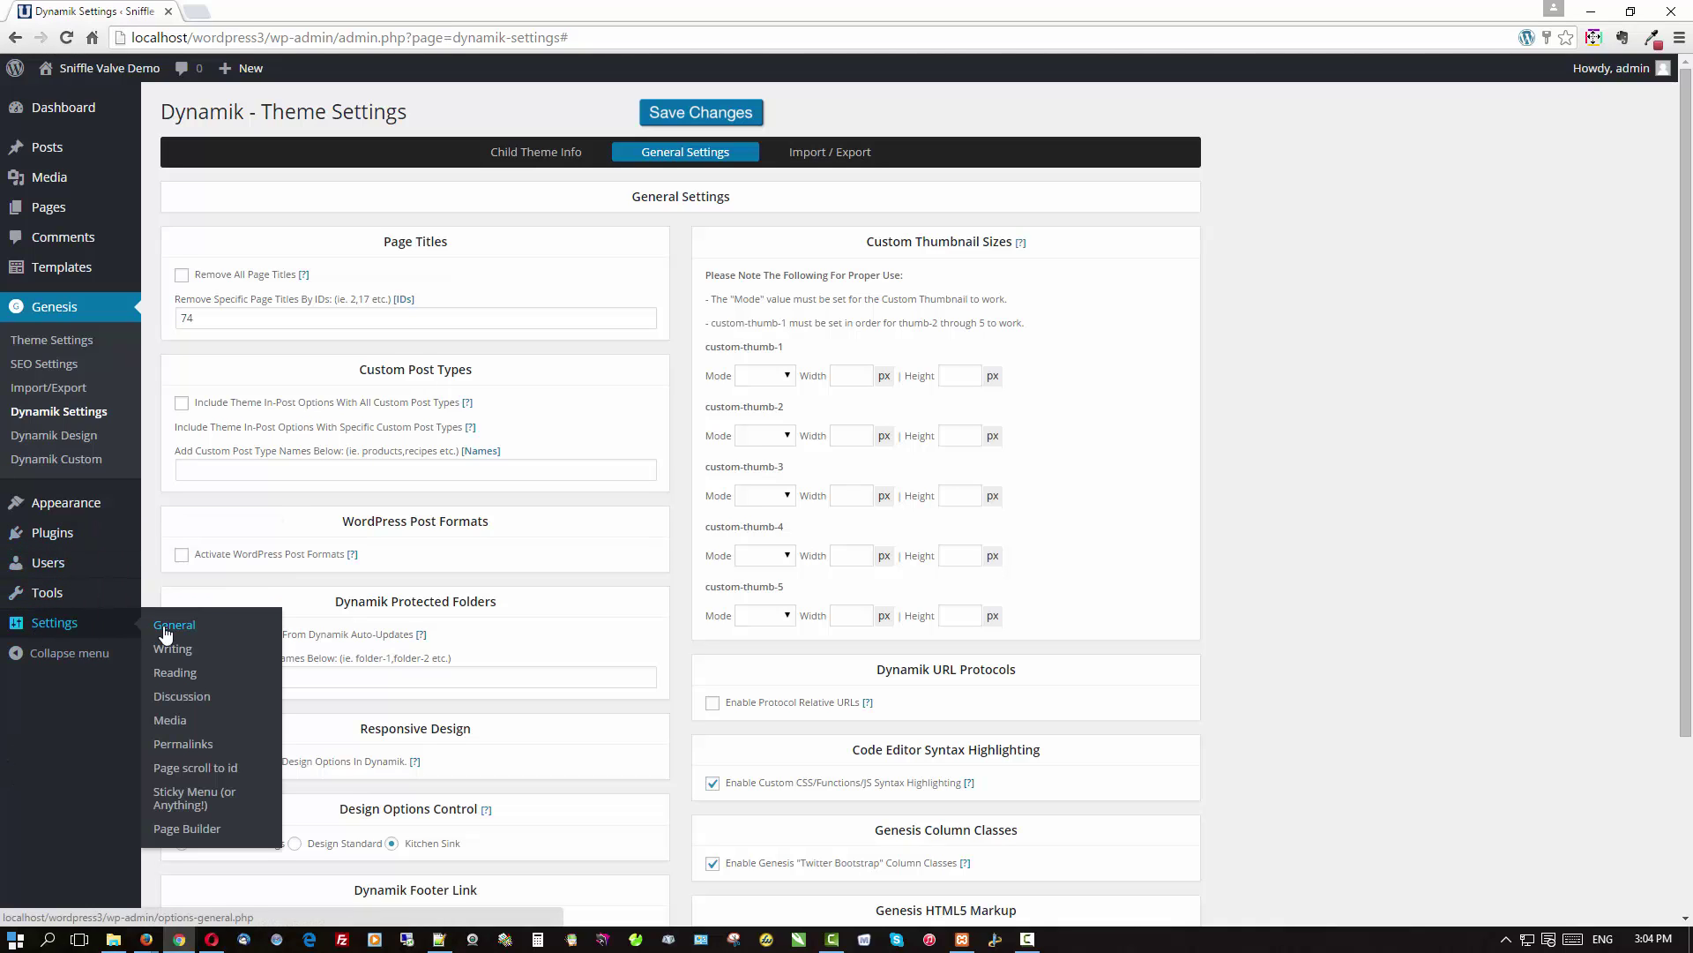
{"action": "left_click", "coordinate": [174, 770]}
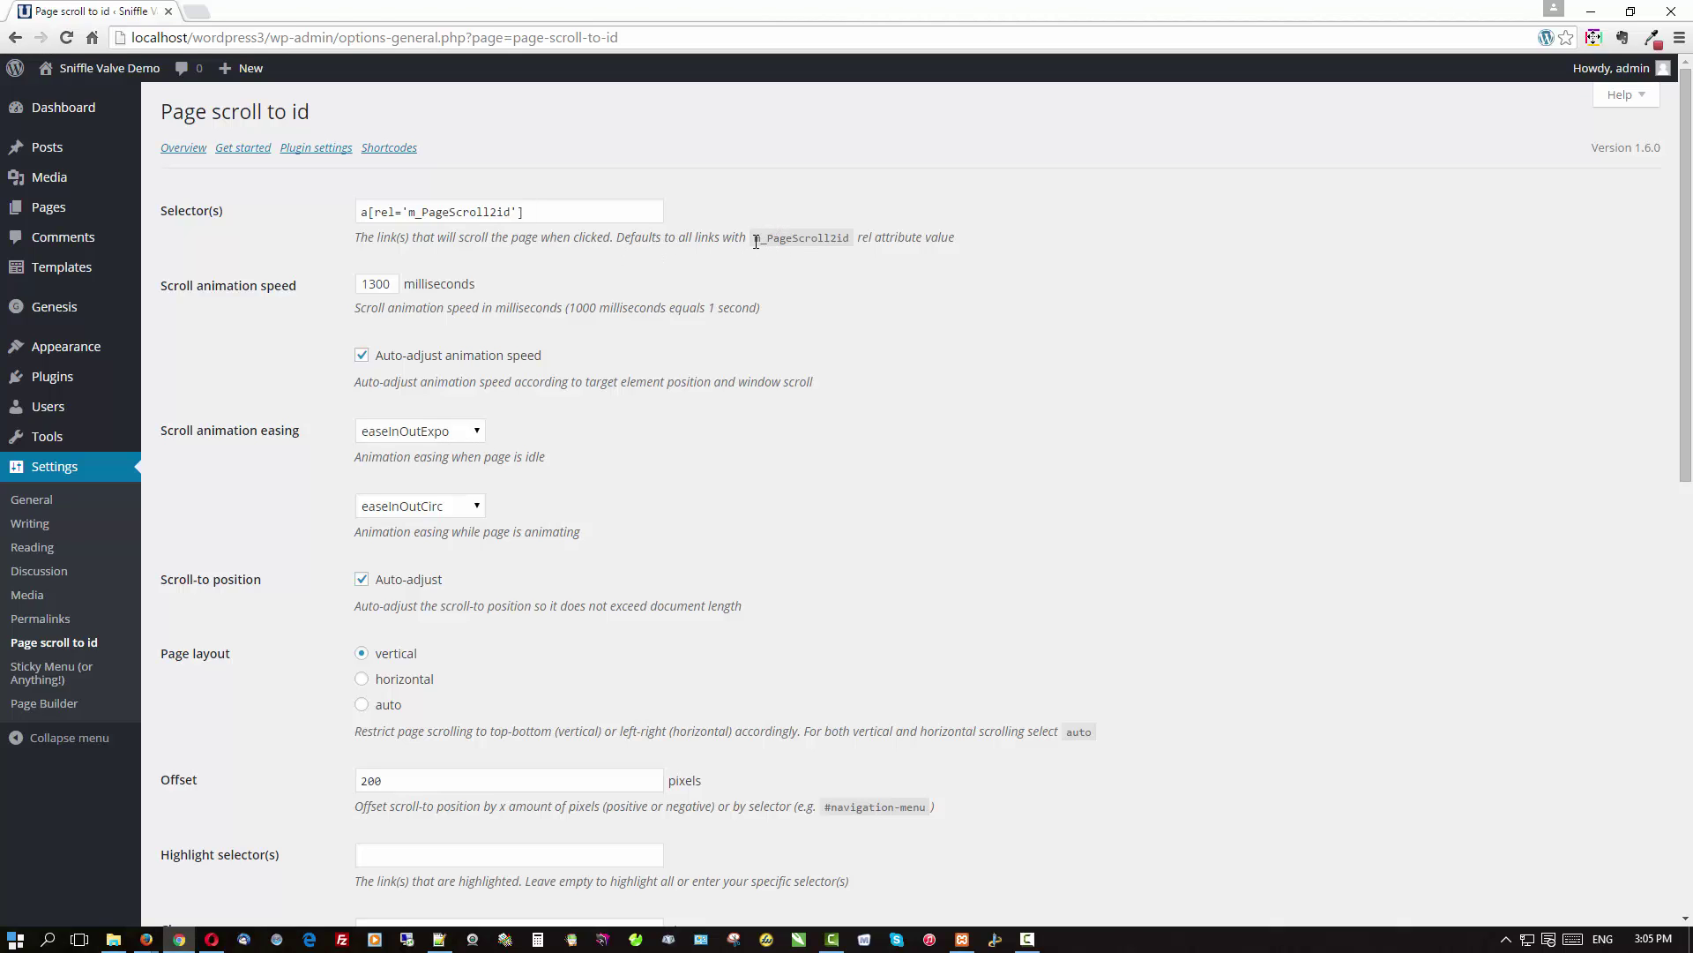
{"action": "left_click_drag", "start_coordinate": [753, 235], "coordinate": [854, 233]}
{"action": "key", "text": "ctrl+c"}
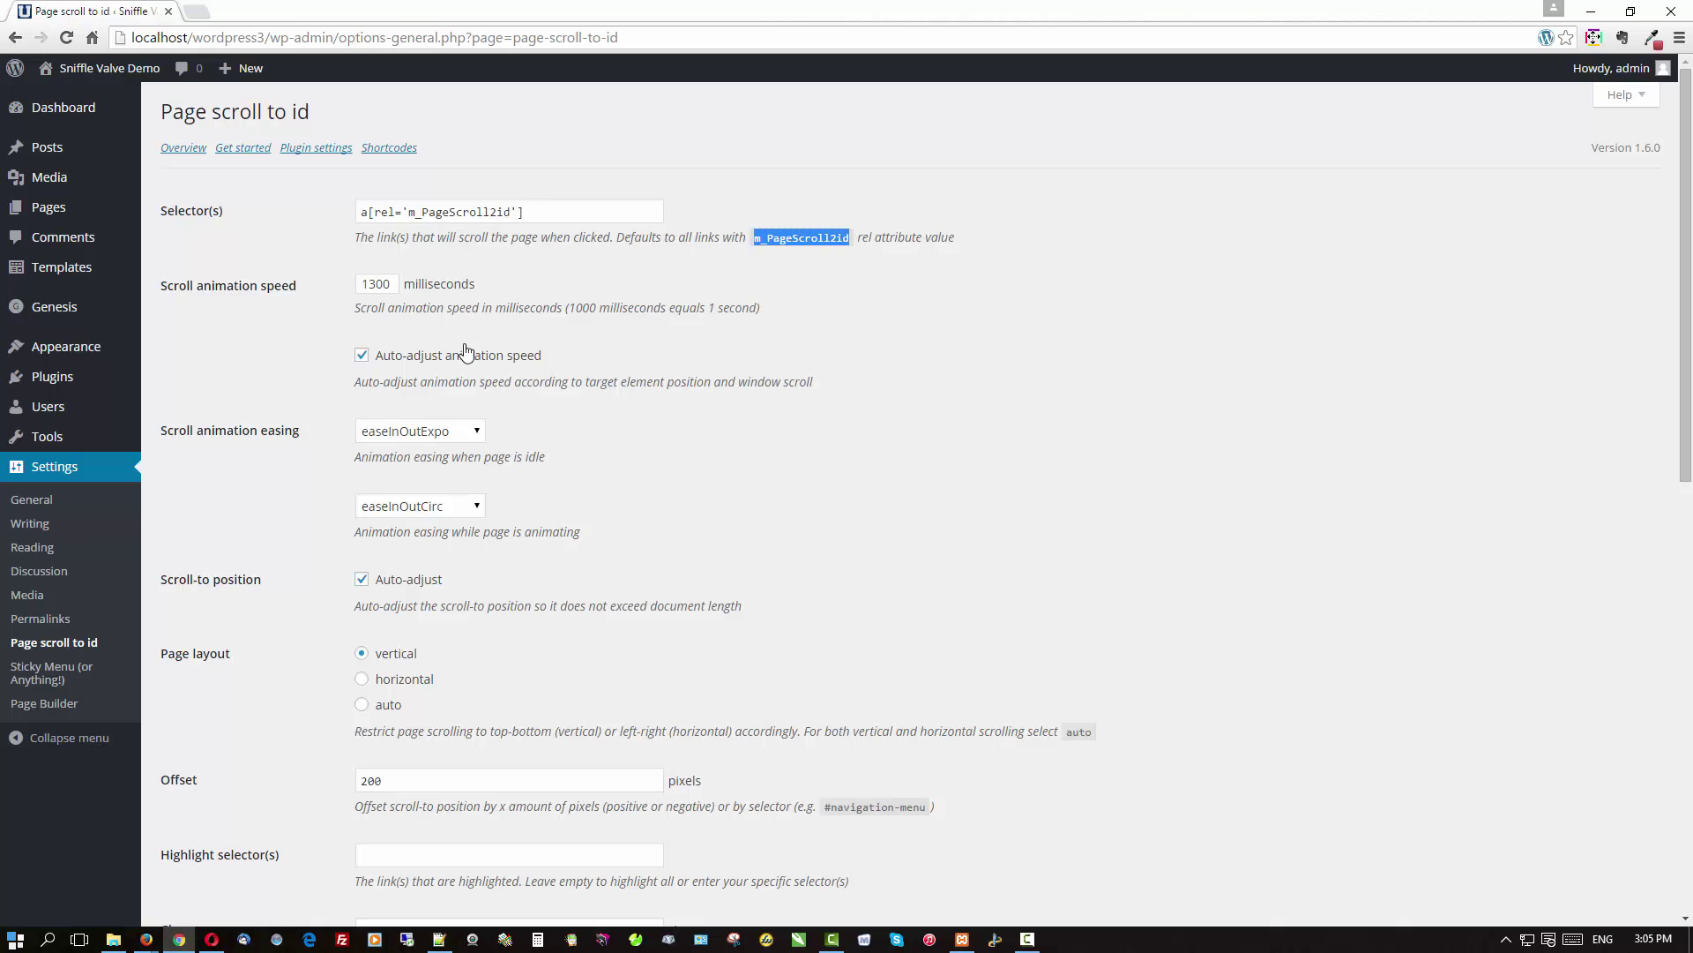
Step: Open the site's menu editor and check the Link Relationship (XFN) property in the screen options
{"action": "mouse_move", "coordinate": [73, 357]}
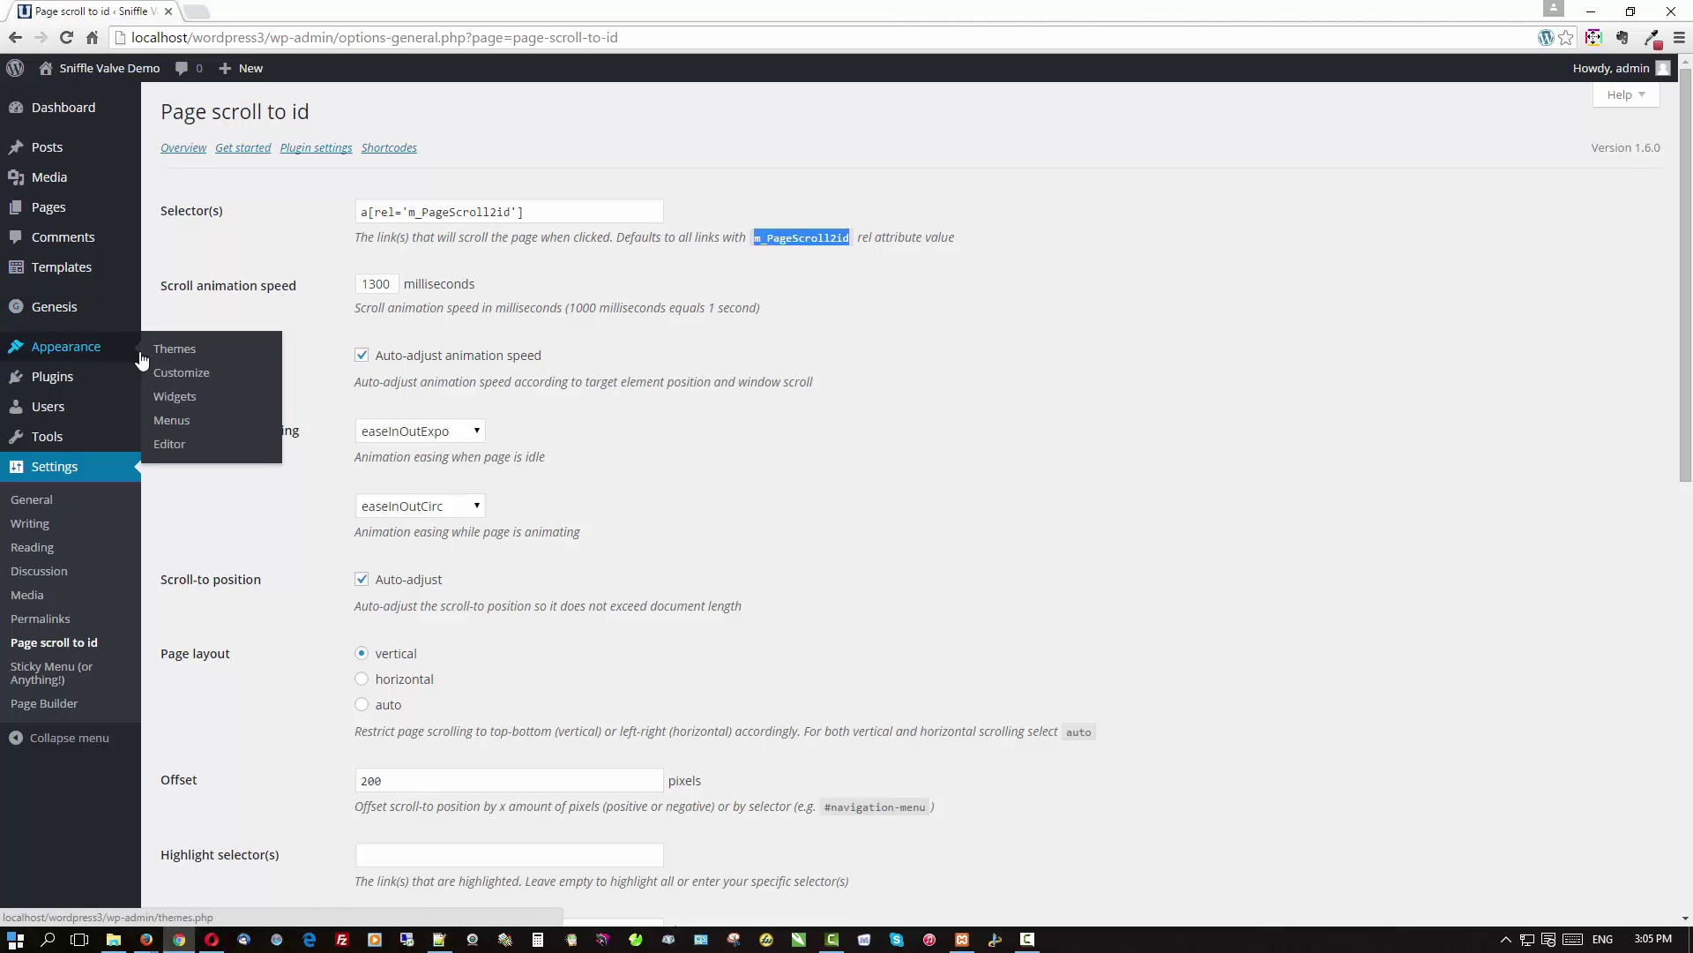
{"action": "left_click", "coordinate": [168, 420]}
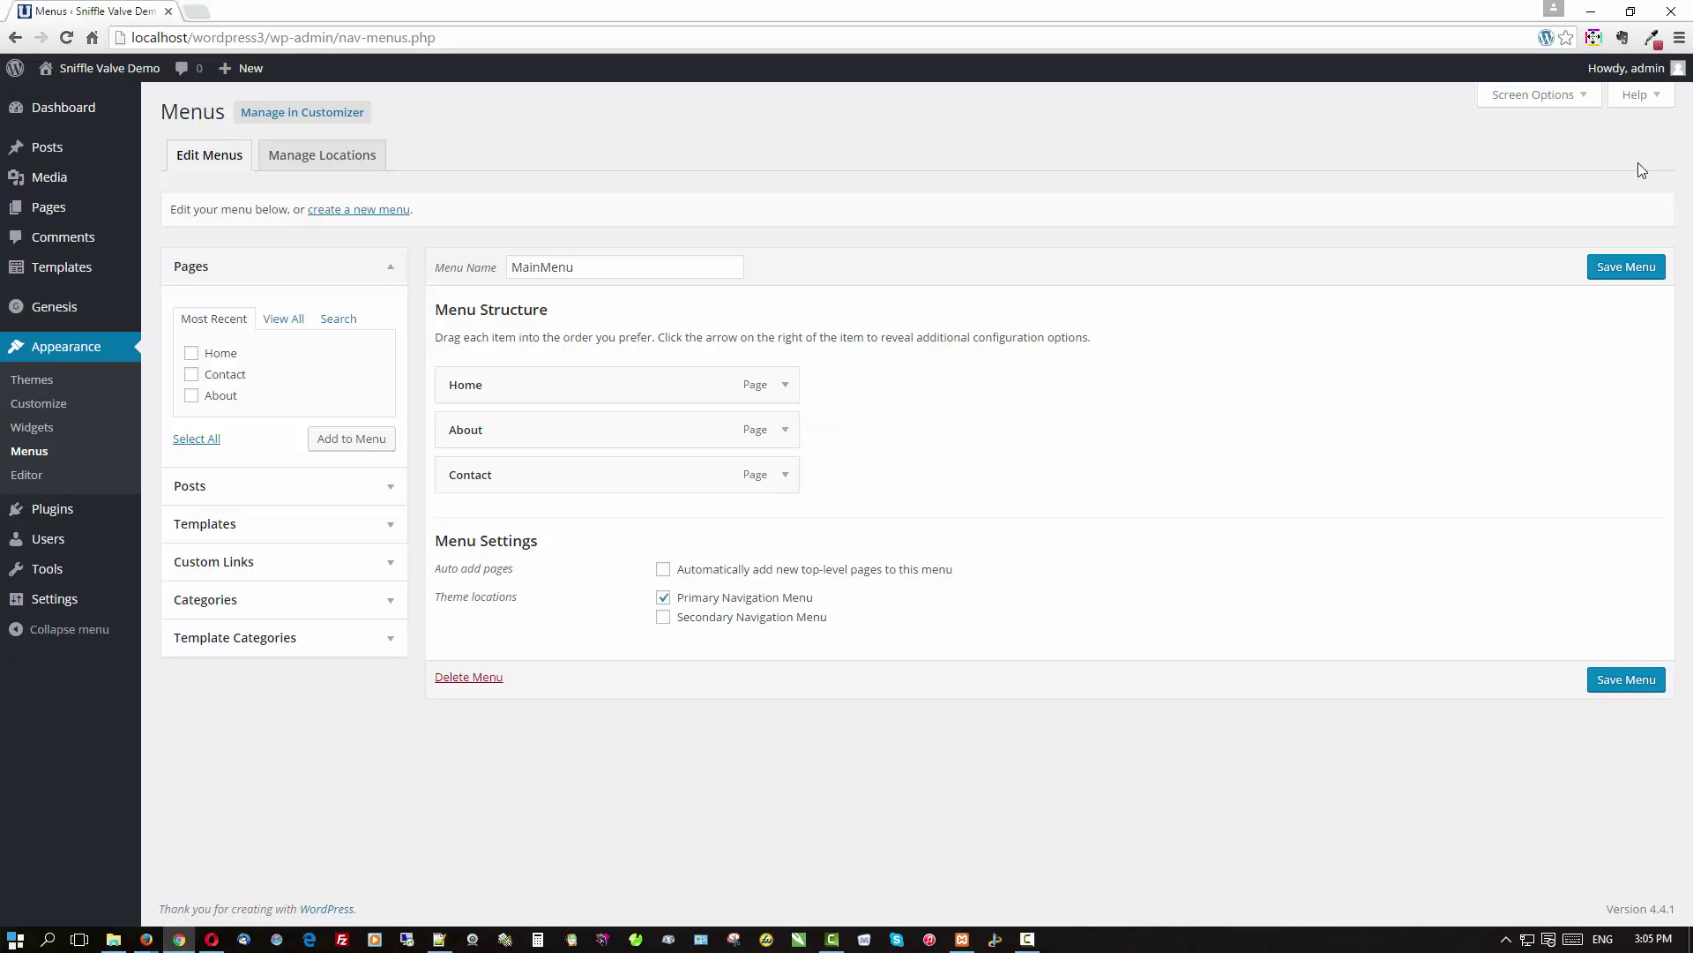
{"action": "left_click", "coordinate": [1585, 101]}
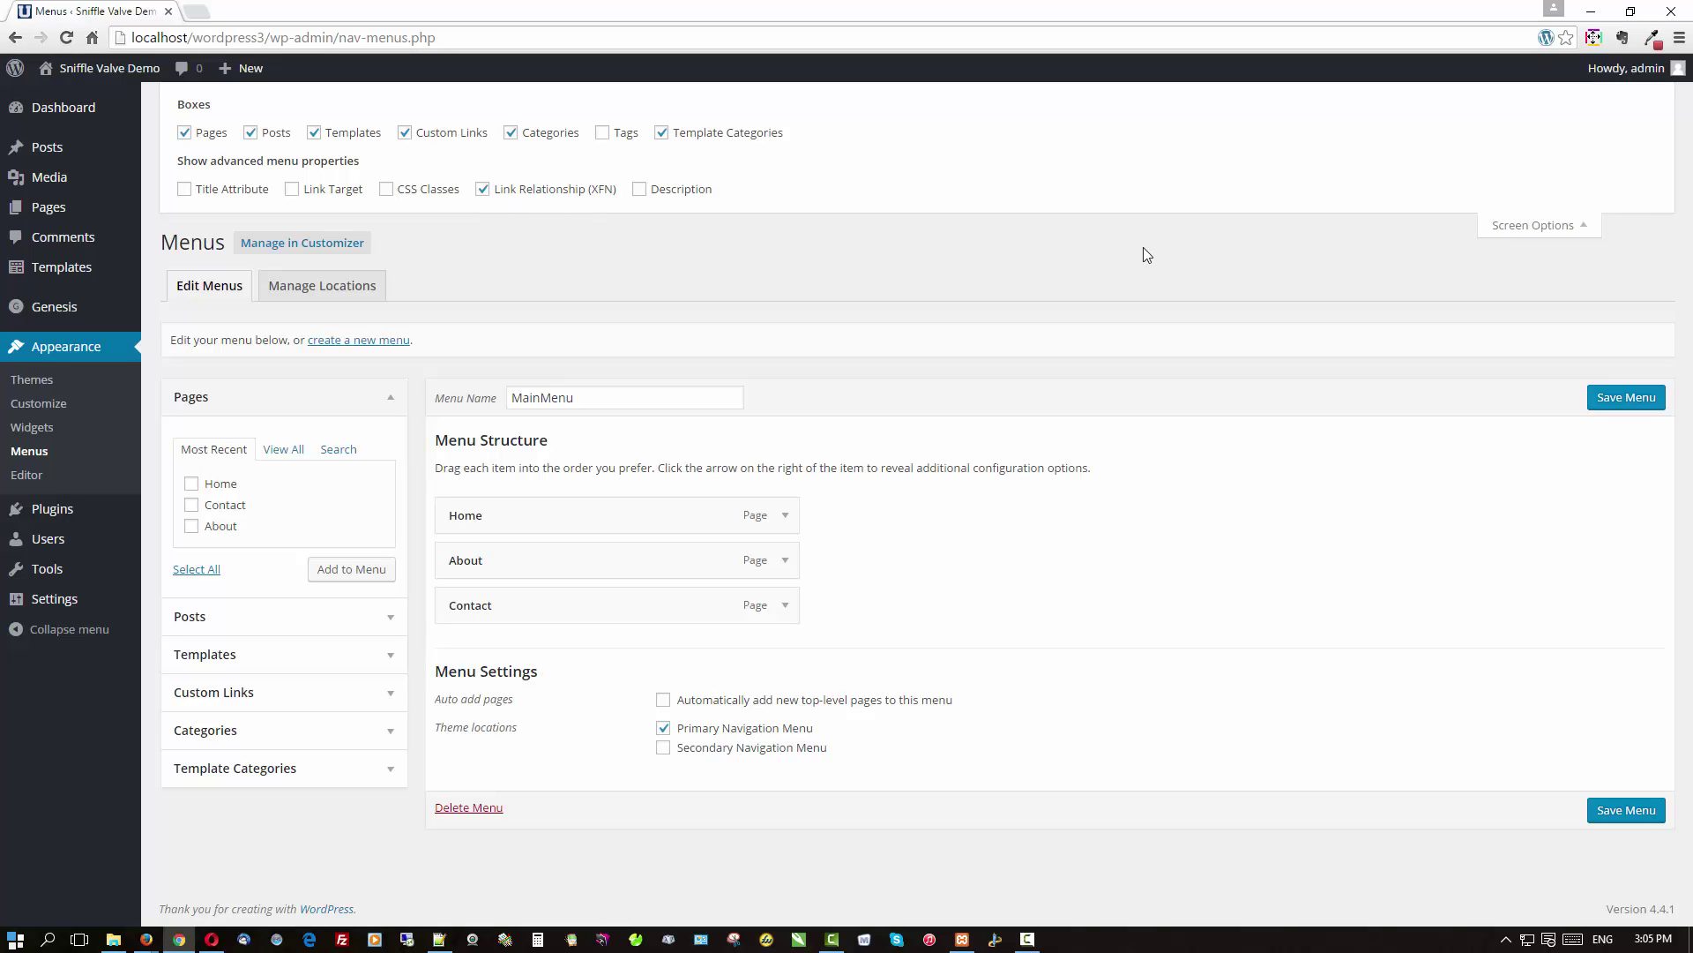
{"action": "left_click", "coordinate": [1513, 226]}
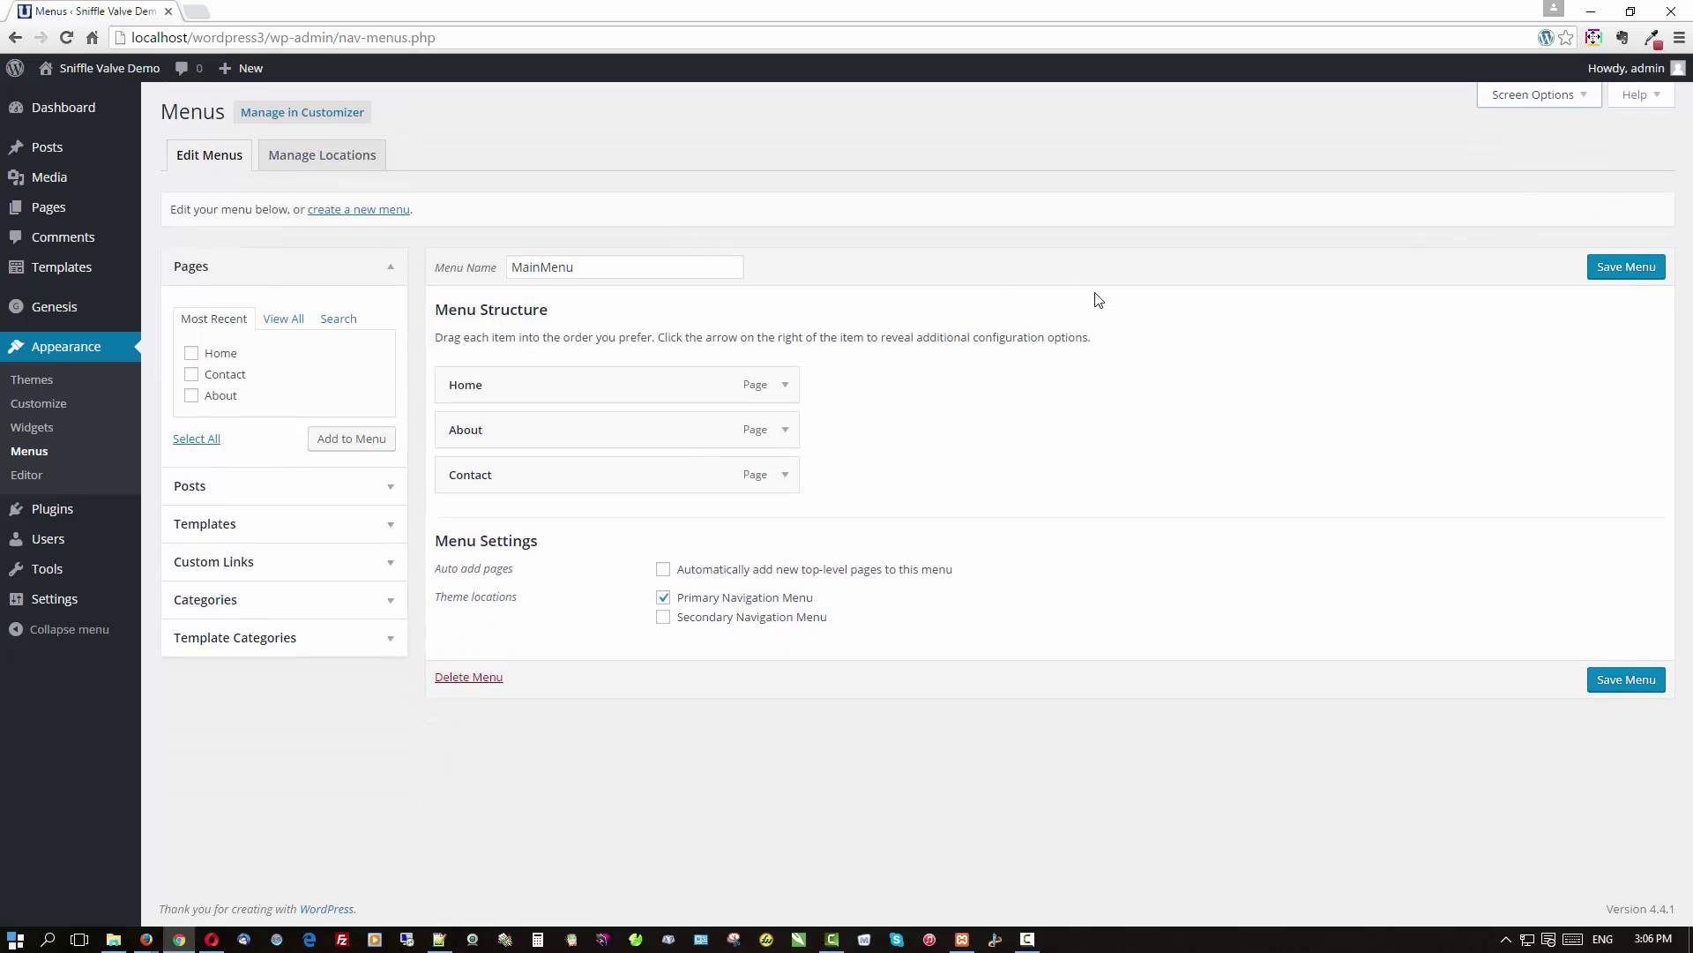
{"action": "left_click", "coordinate": [321, 562]}
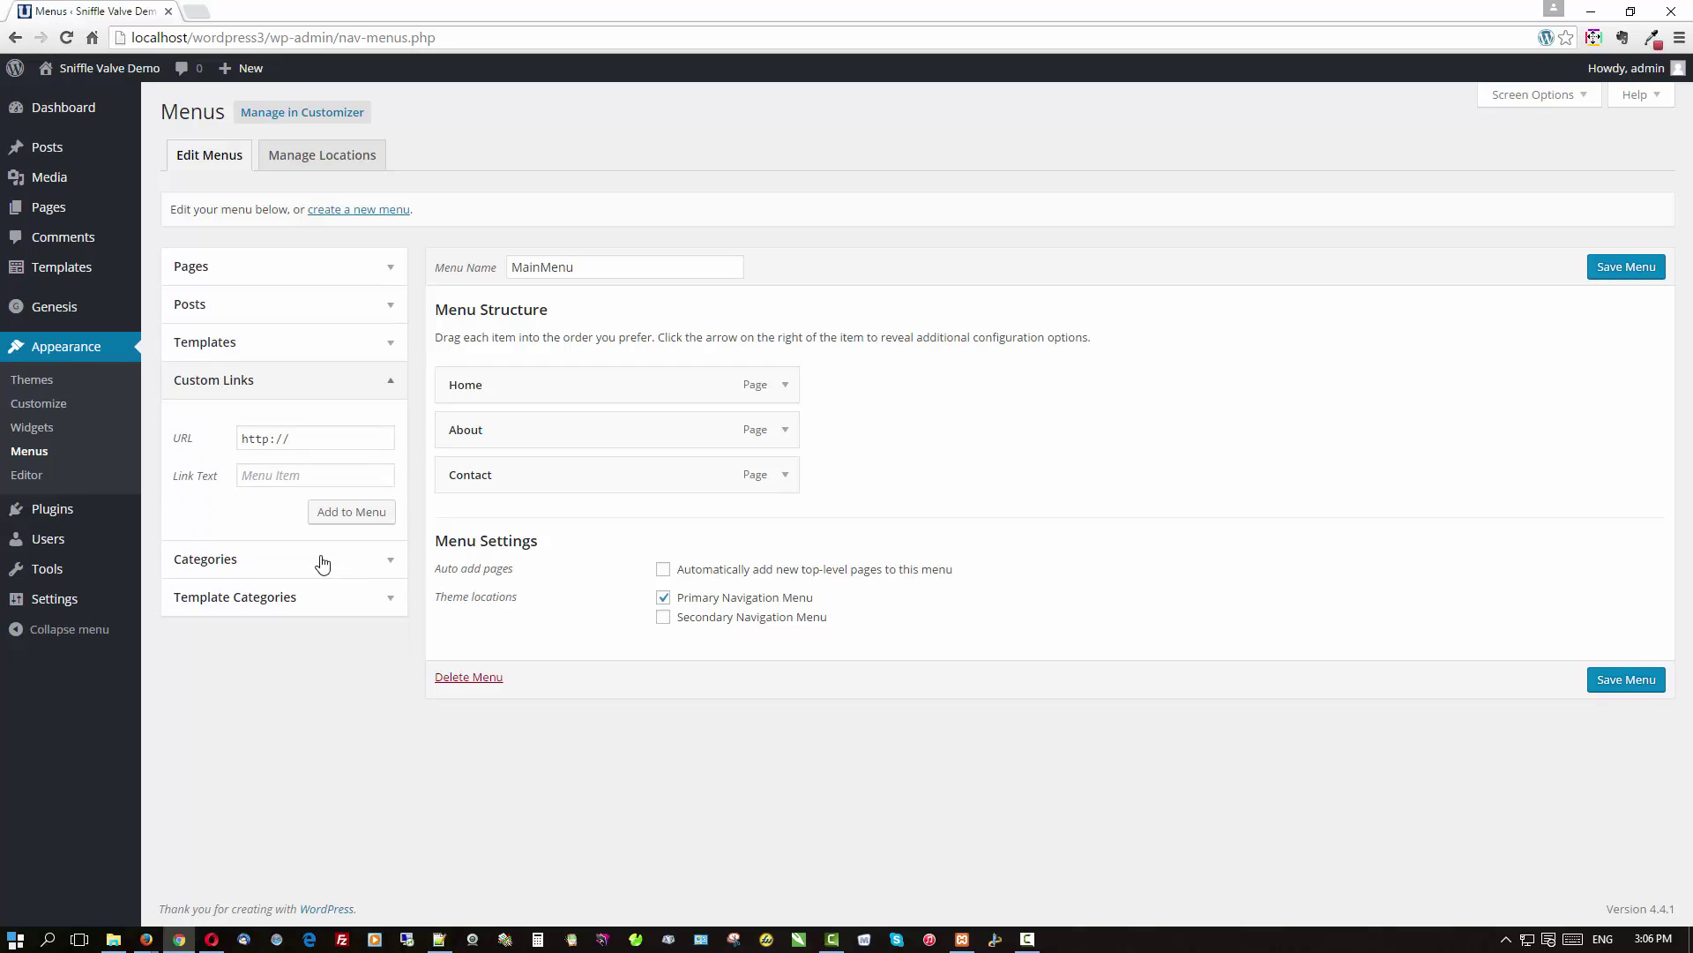
{"action": "left_click", "coordinate": [329, 443]}
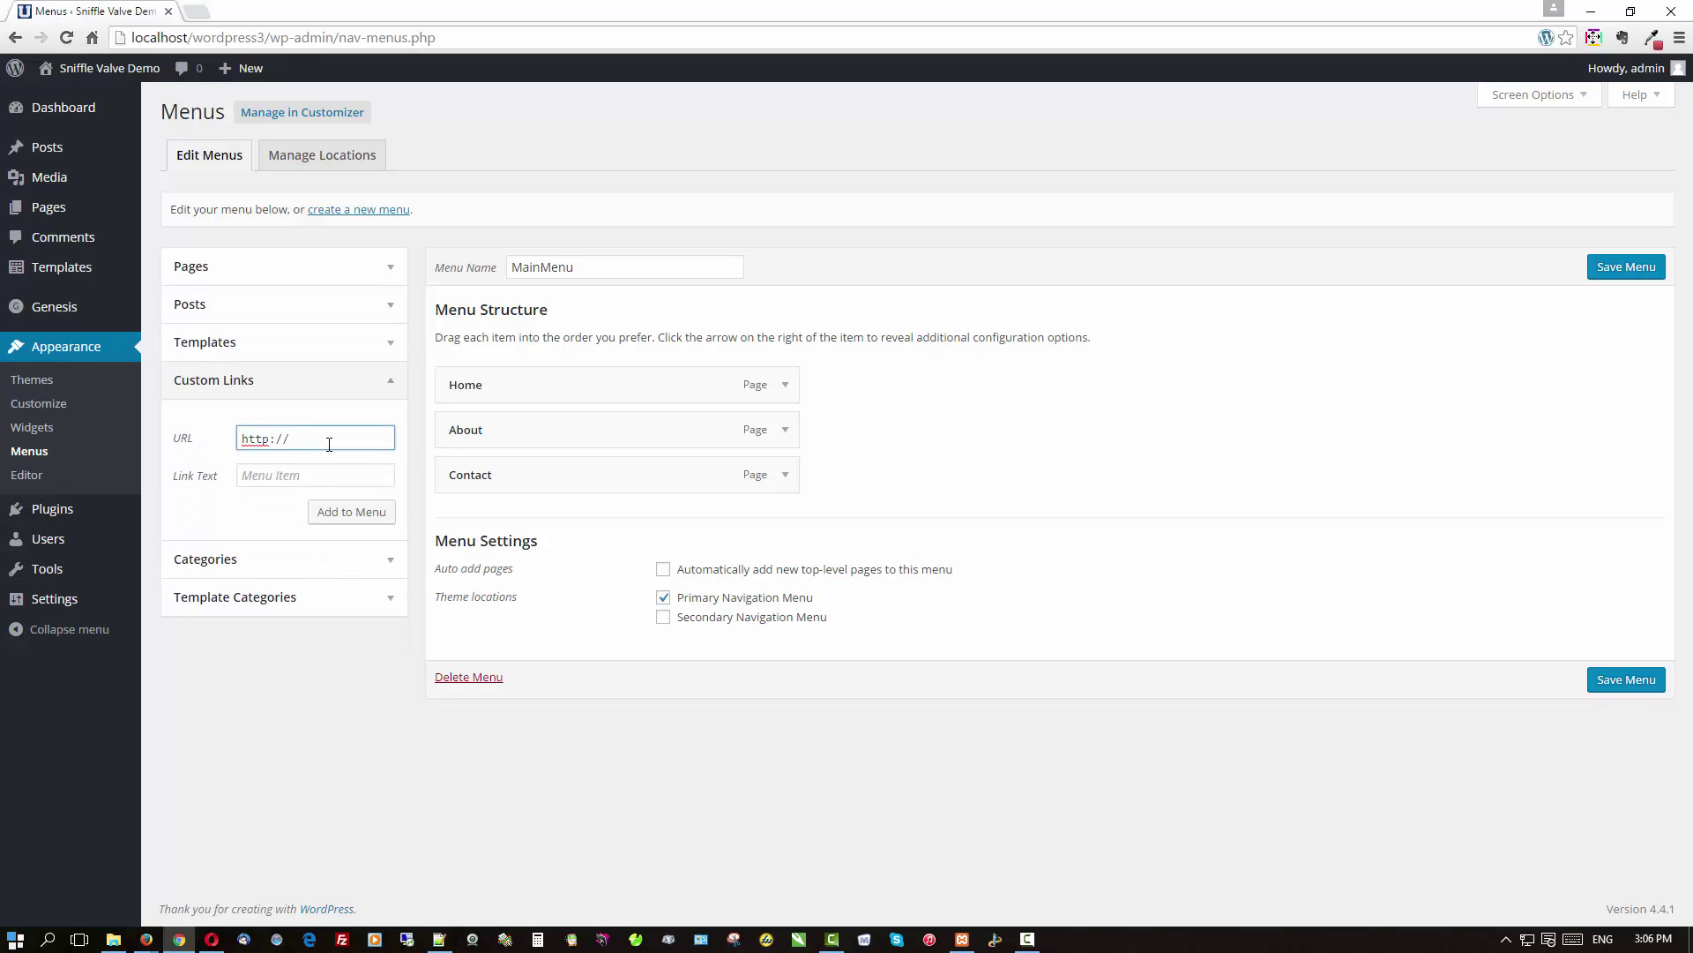
{"action": "type", "text": "localho"}
{"action": "type", "text": "st/wordpress"}
{"action": "type", "text": "3"}
{"action": "type", "text": "/"}
{"action": "type", "text": "#"}
{"action": "type", "text": "home"}
{"action": "key", "text": "Tab"}
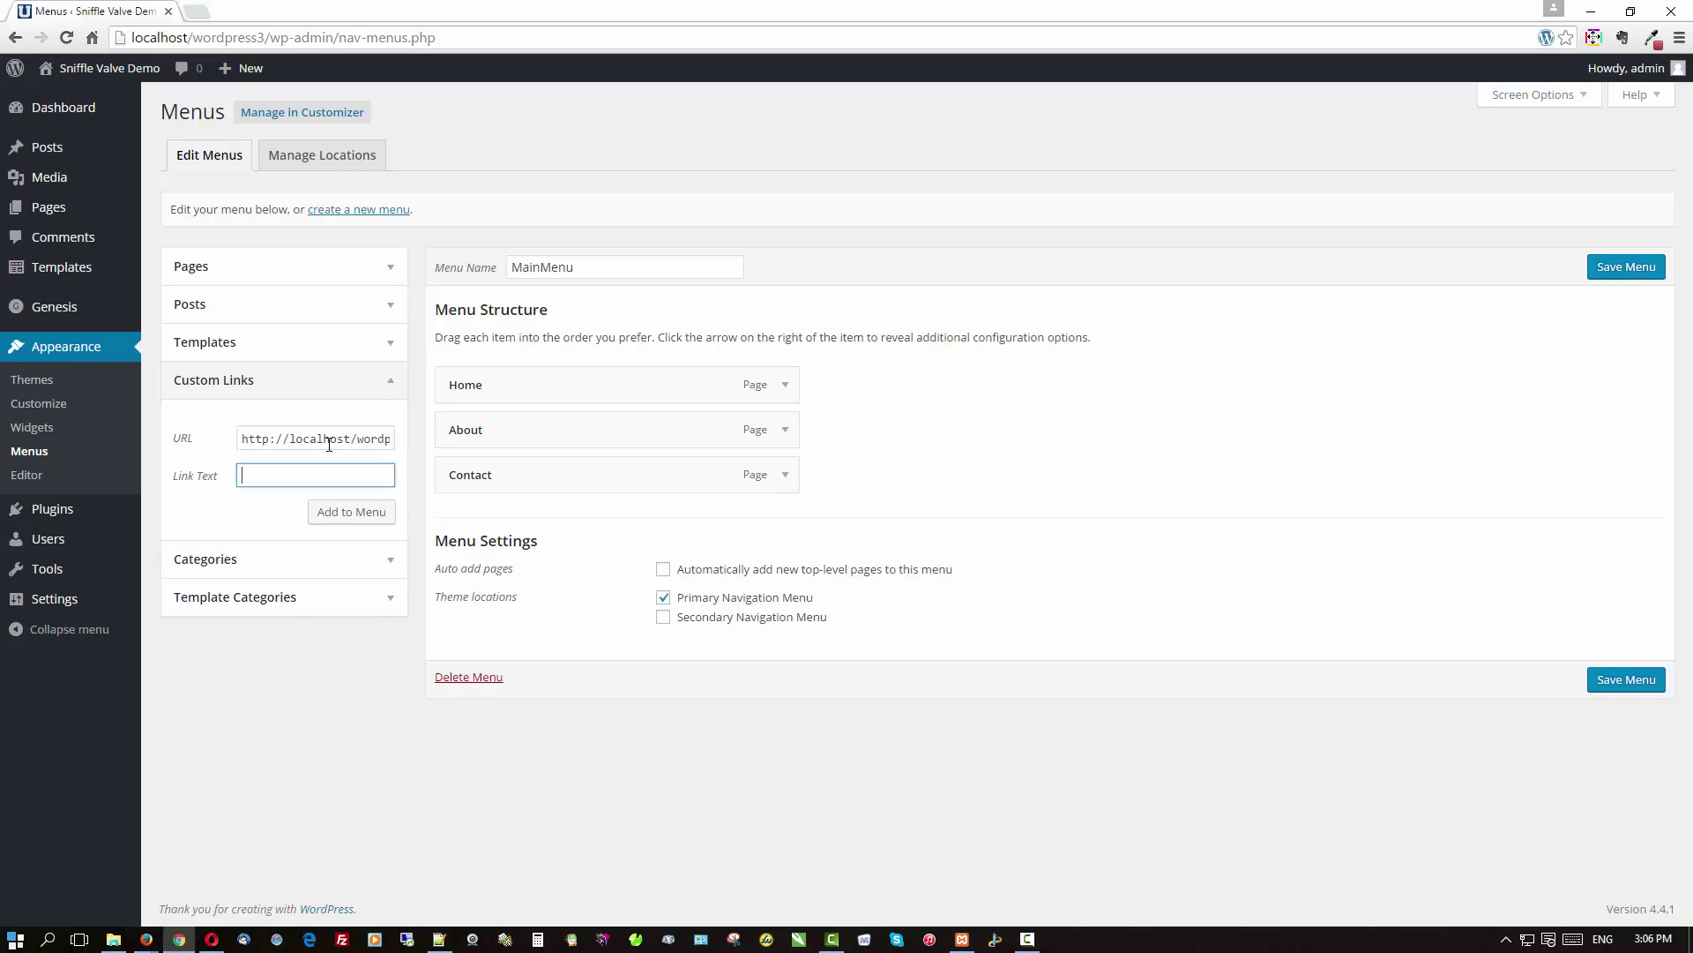
{"action": "type", "text": "Home"}
{"action": "left_click", "coordinate": [367, 522]}
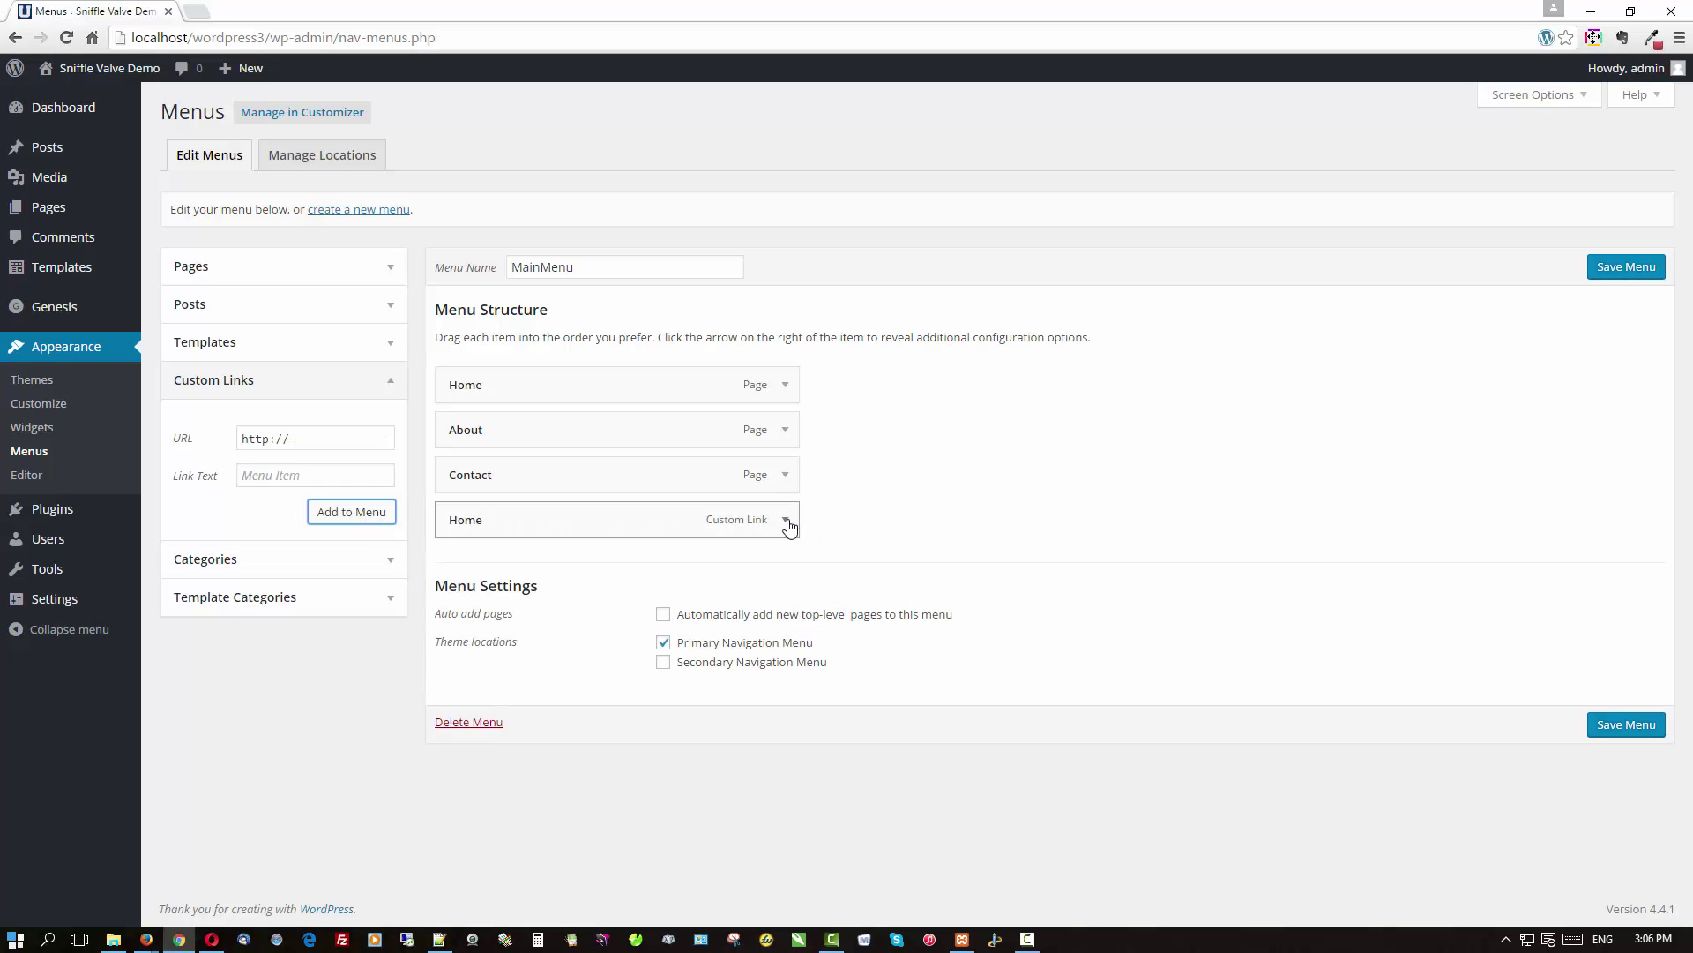
Step: Paste m_PageScroll2id as the link relationship of the Home custom link
{"action": "left_click", "coordinate": [785, 520]}
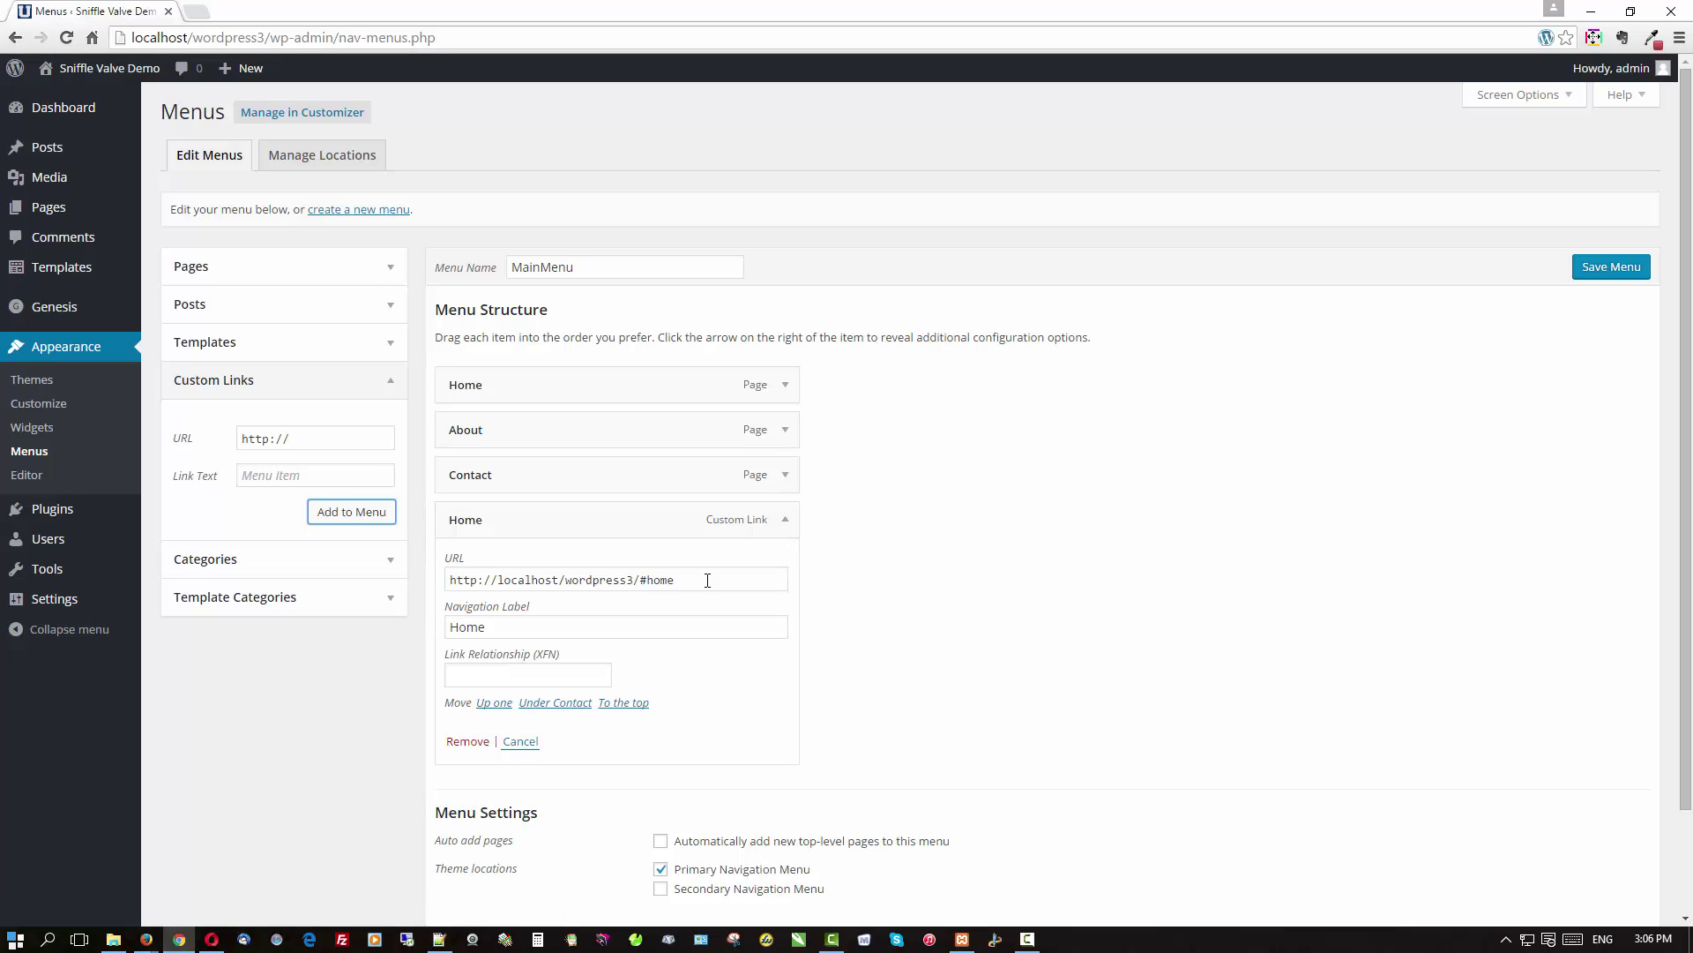
{"action": "left_click", "coordinate": [491, 676]}
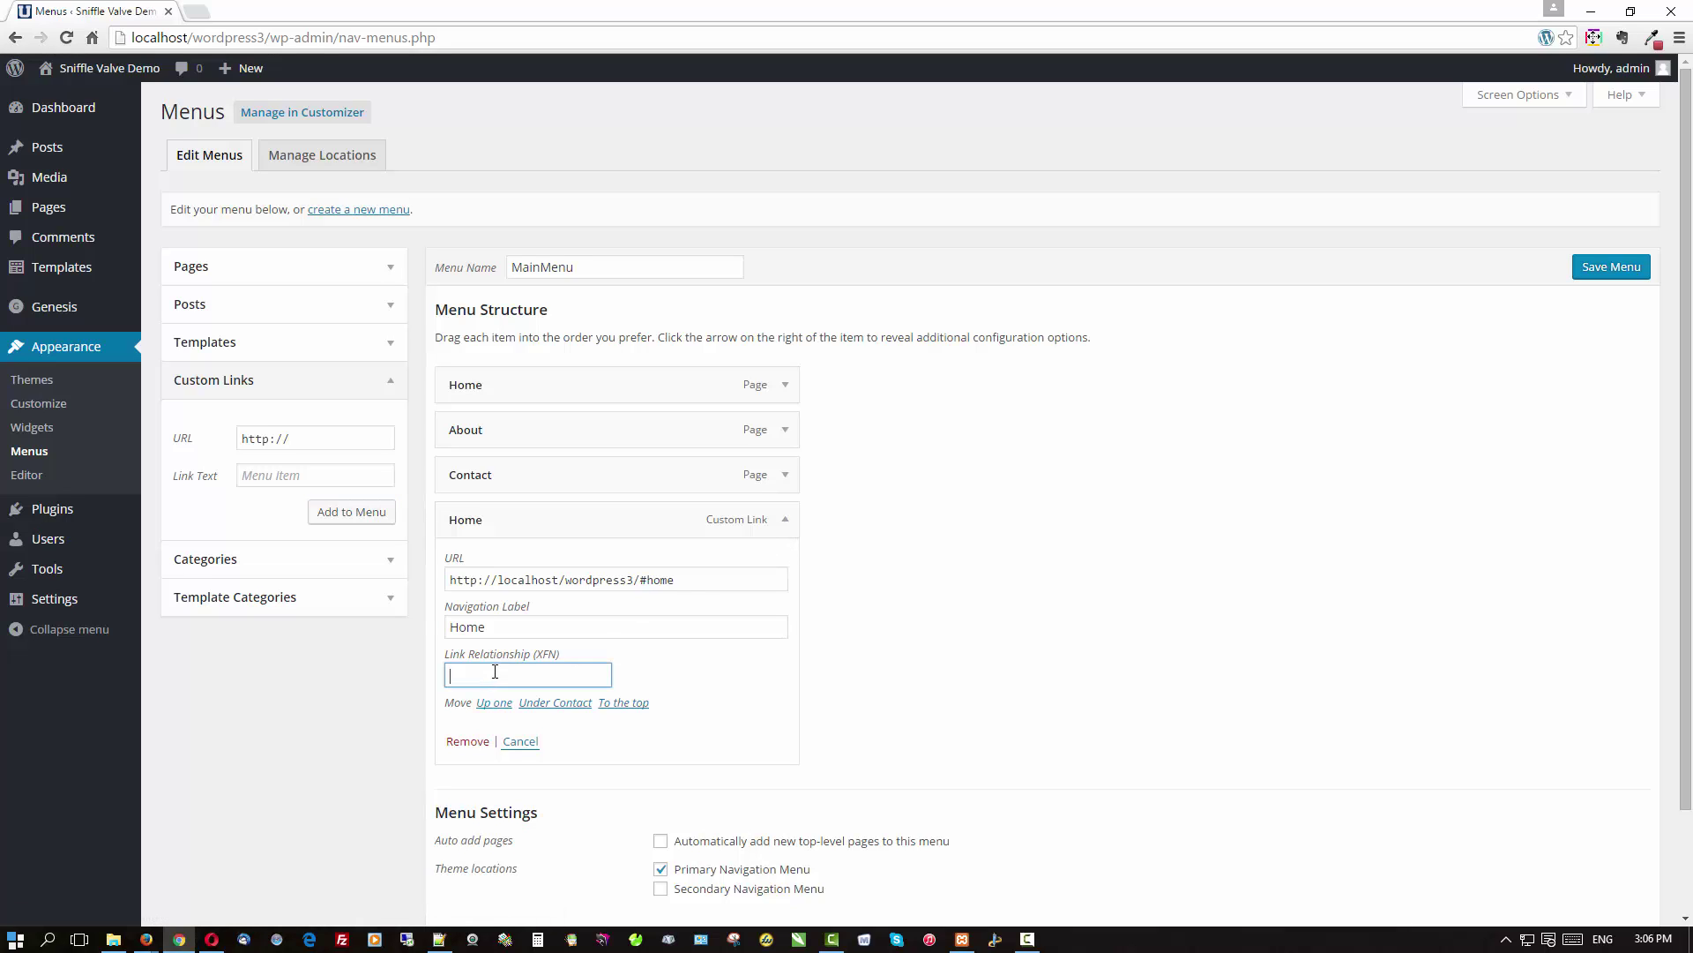
{"action": "key", "text": "ctrl+v"}
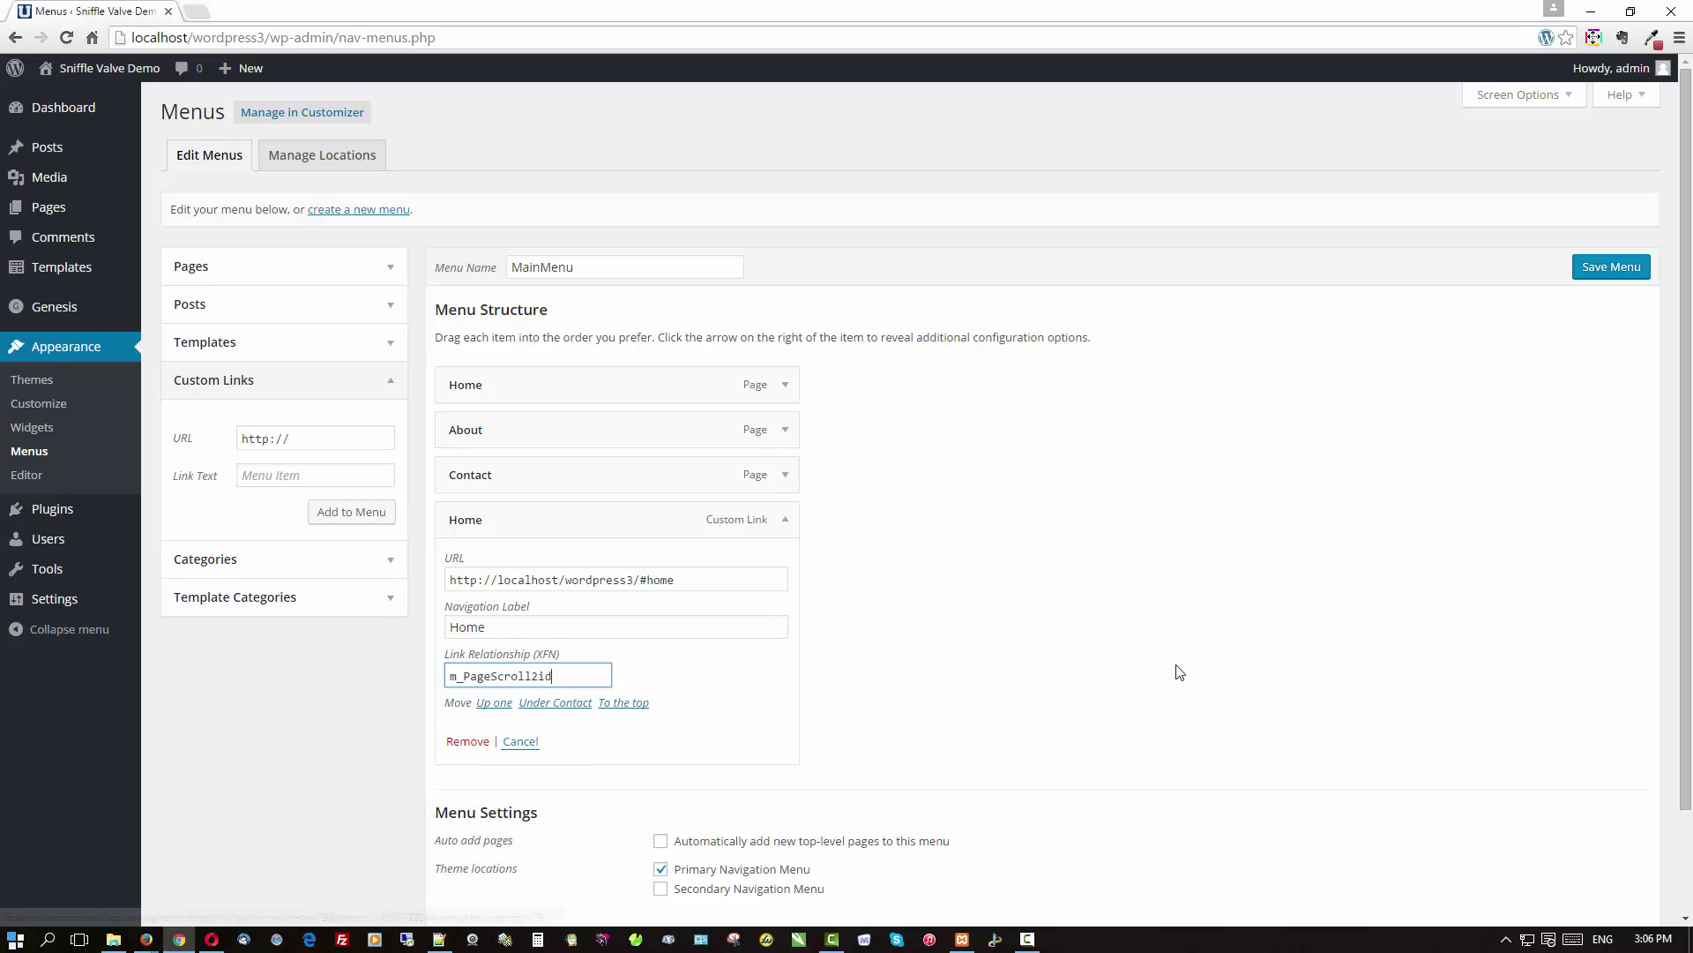
Step: Save MainMenu and copy the URL of its Home custom link
{"action": "left_click", "coordinate": [1595, 270]}
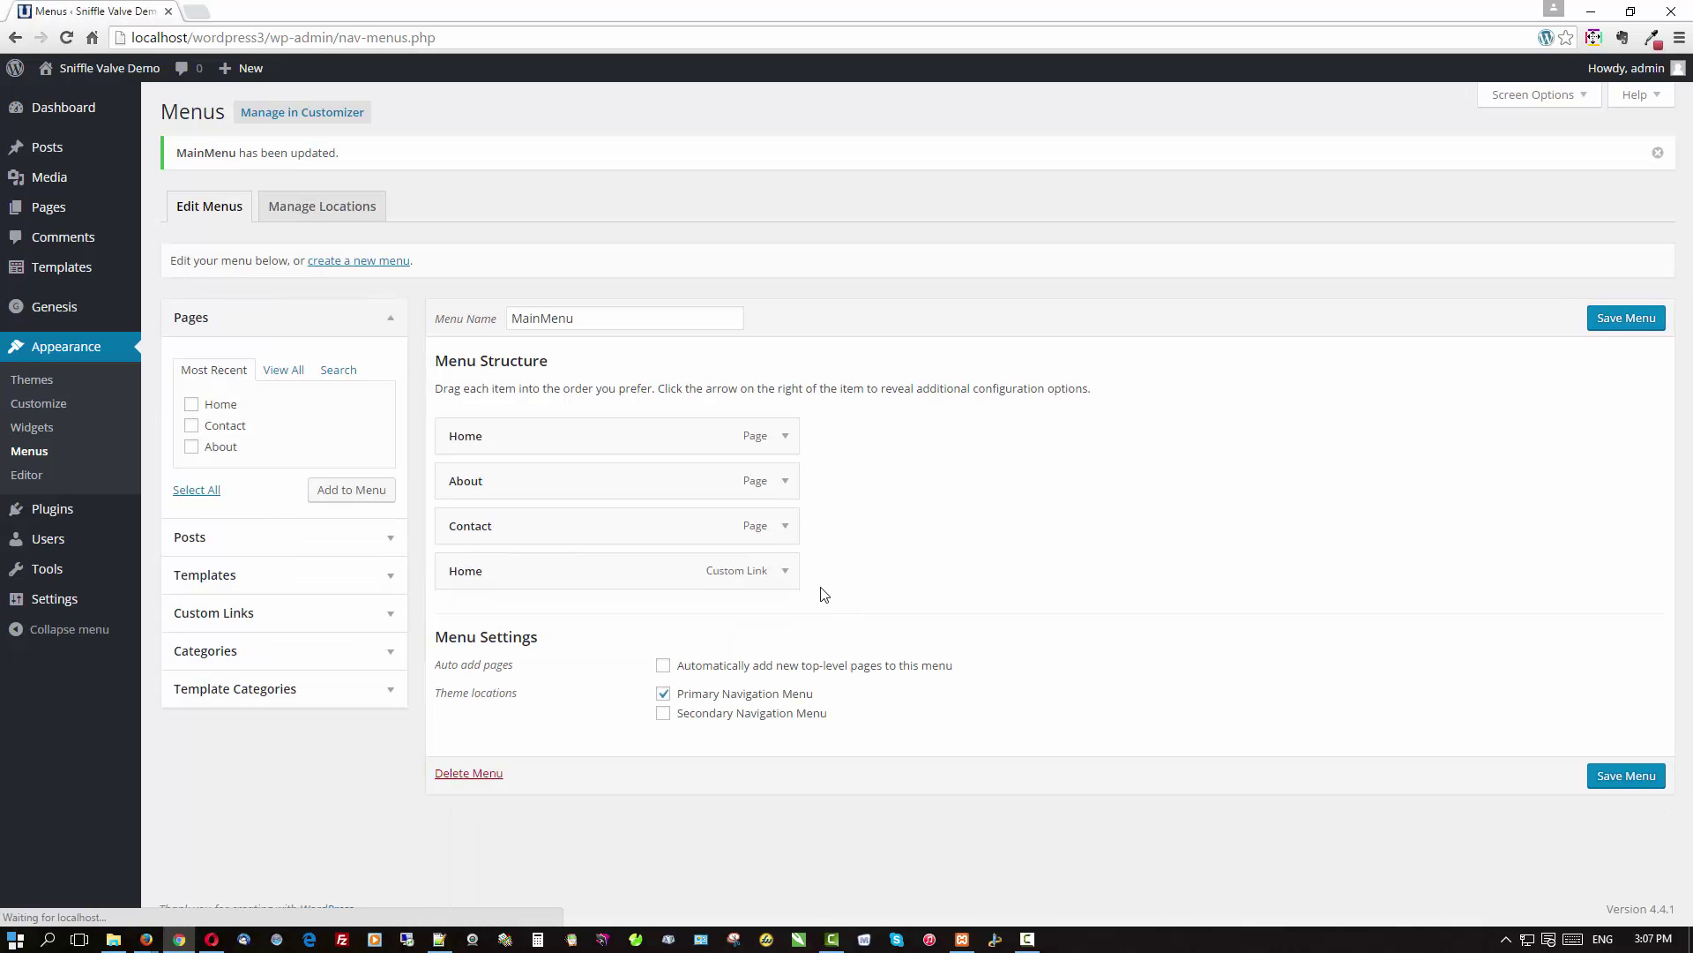
{"action": "left_click", "coordinate": [781, 572]}
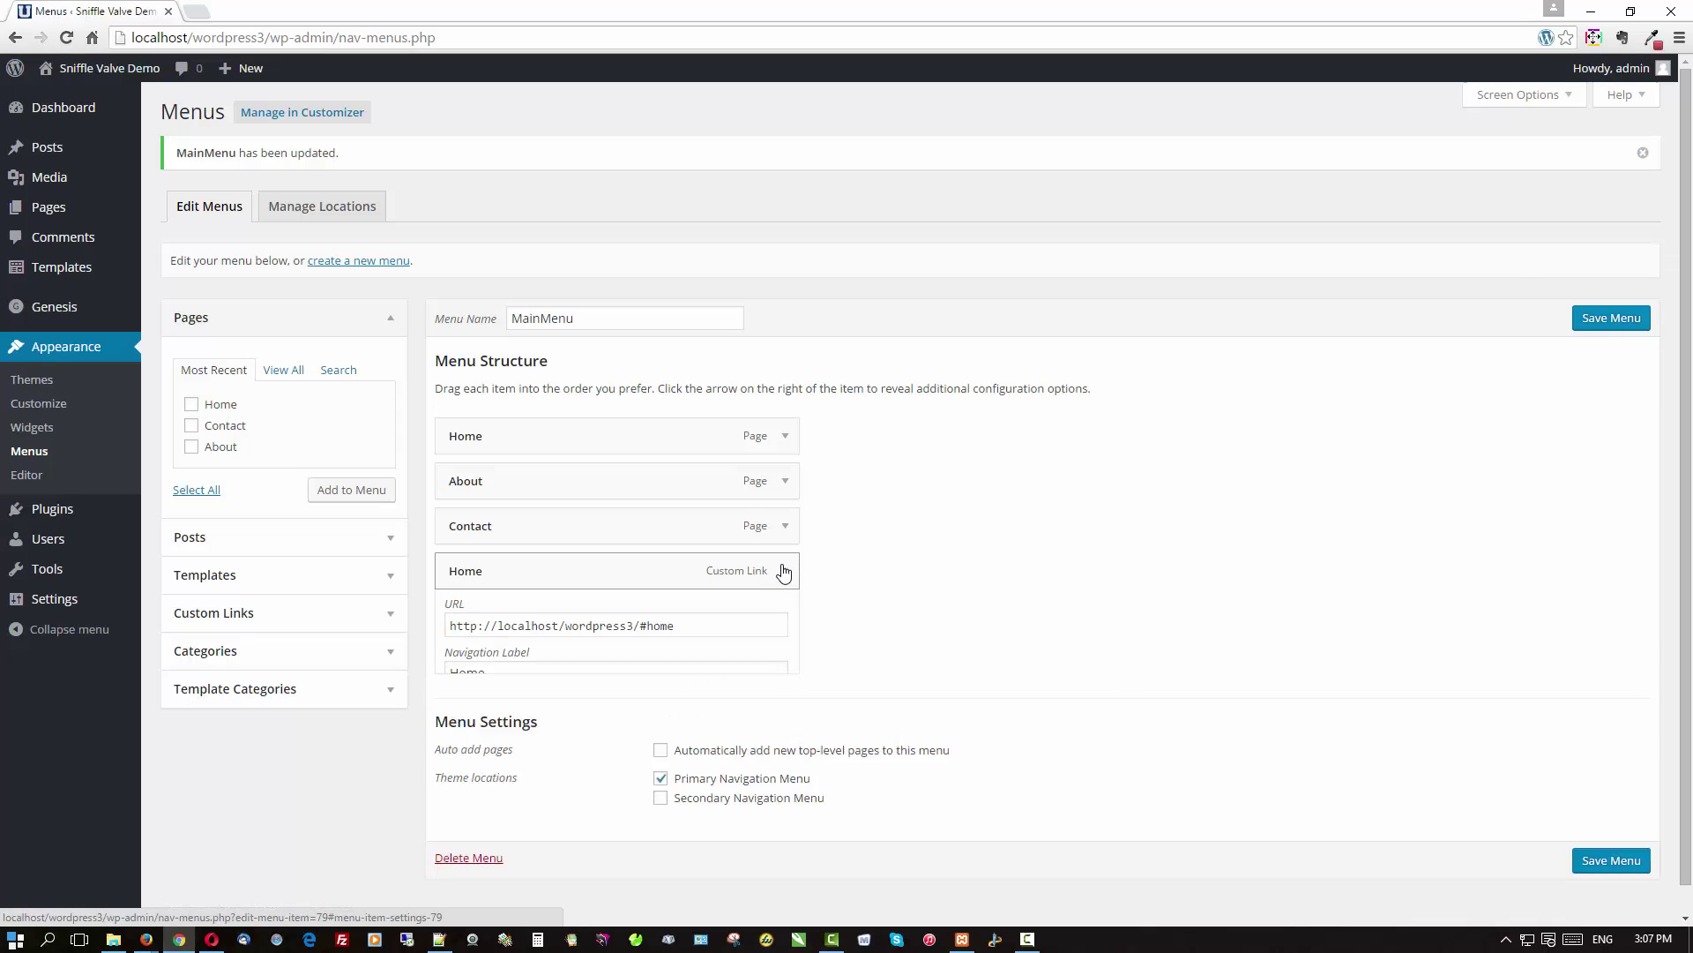
{"action": "left_click_drag", "start_coordinate": [678, 630], "coordinate": [444, 635]}
{"action": "key", "text": "ctrl+c"}
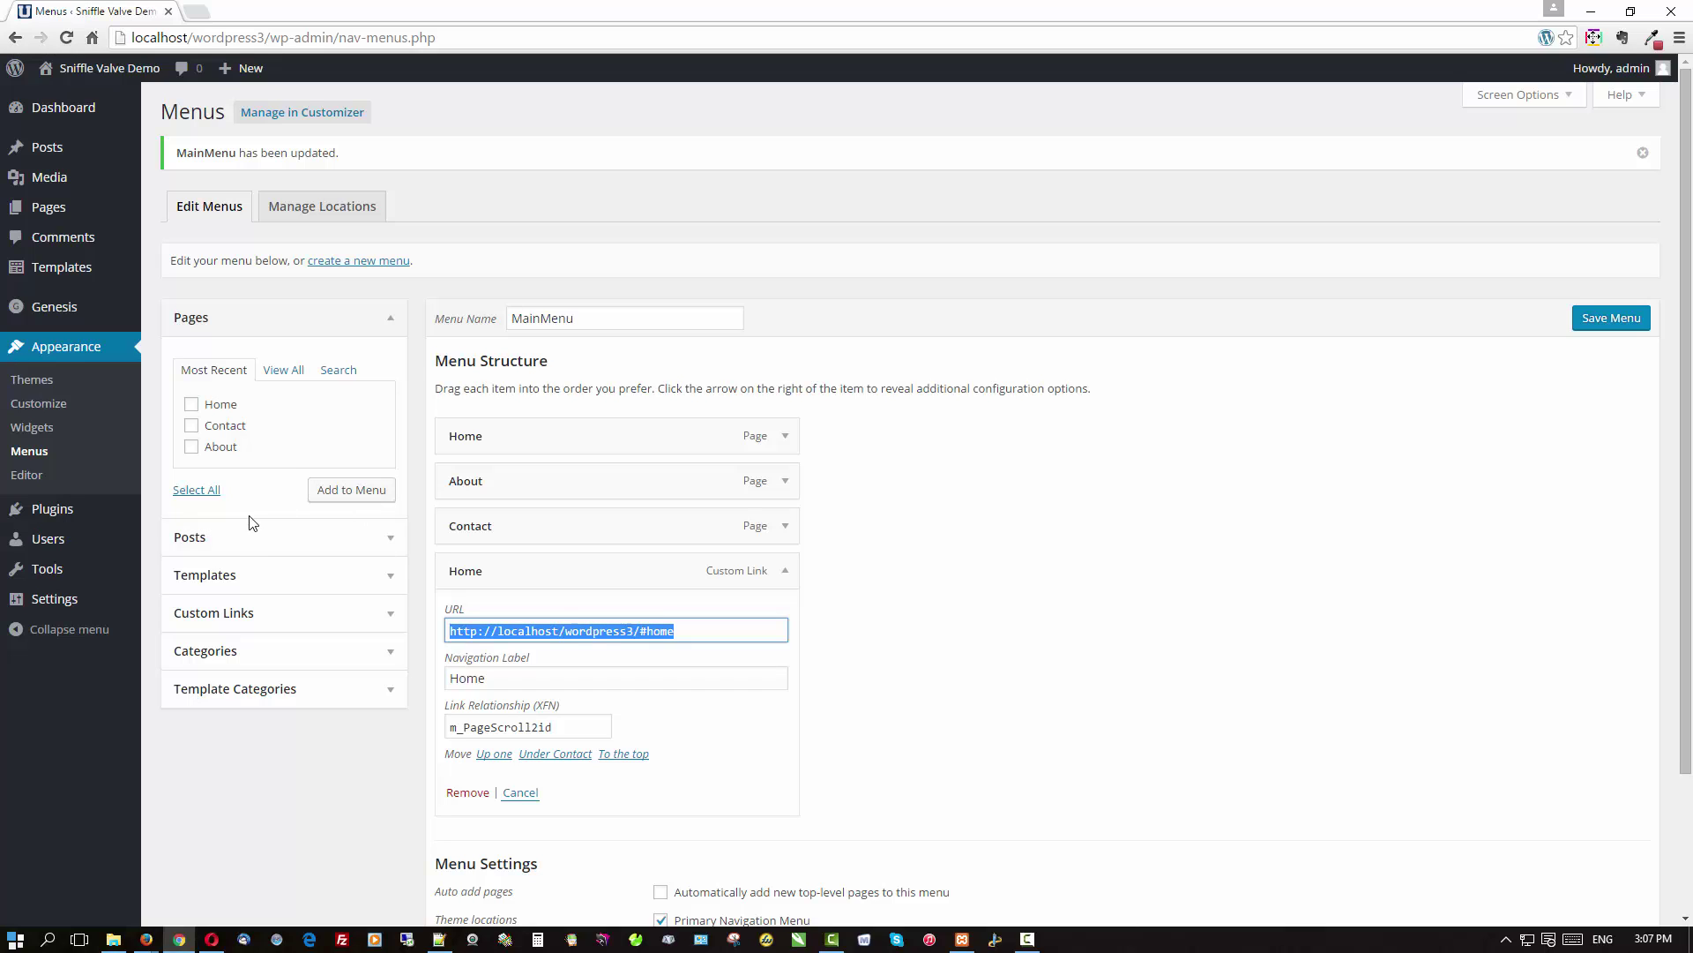
{"action": "left_click", "coordinate": [253, 615]}
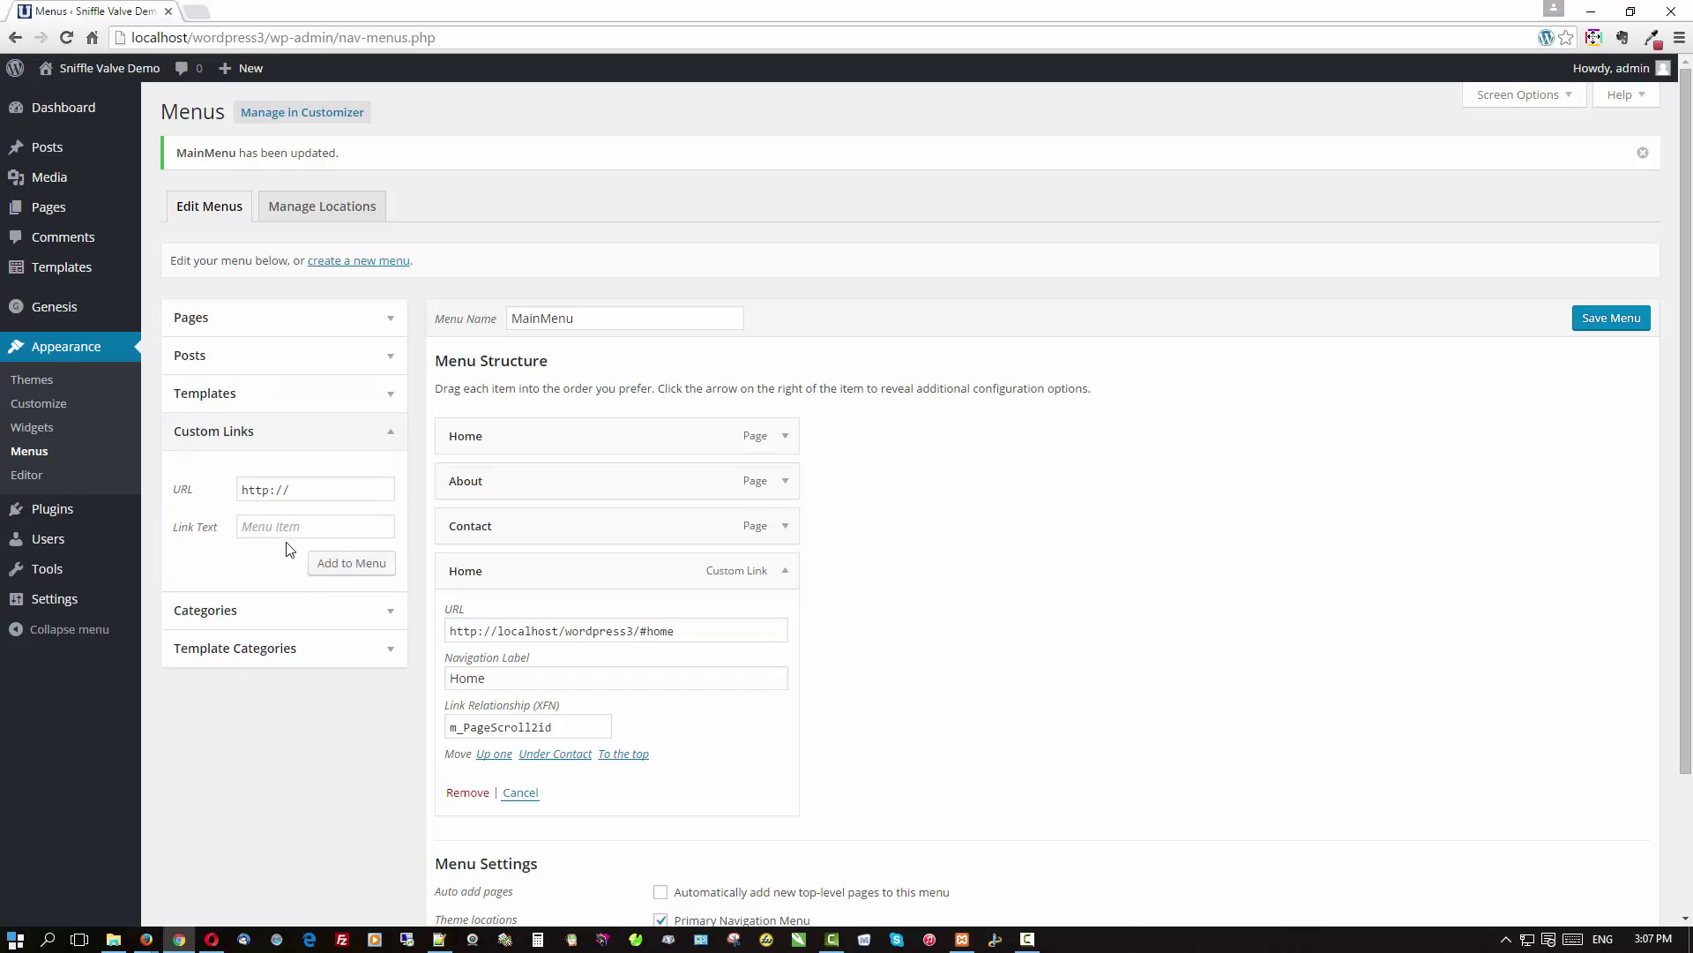
{"action": "left_click_drag", "start_coordinate": [287, 490], "coordinate": [181, 491]}
{"action": "key", "text": "ctrl+v"}
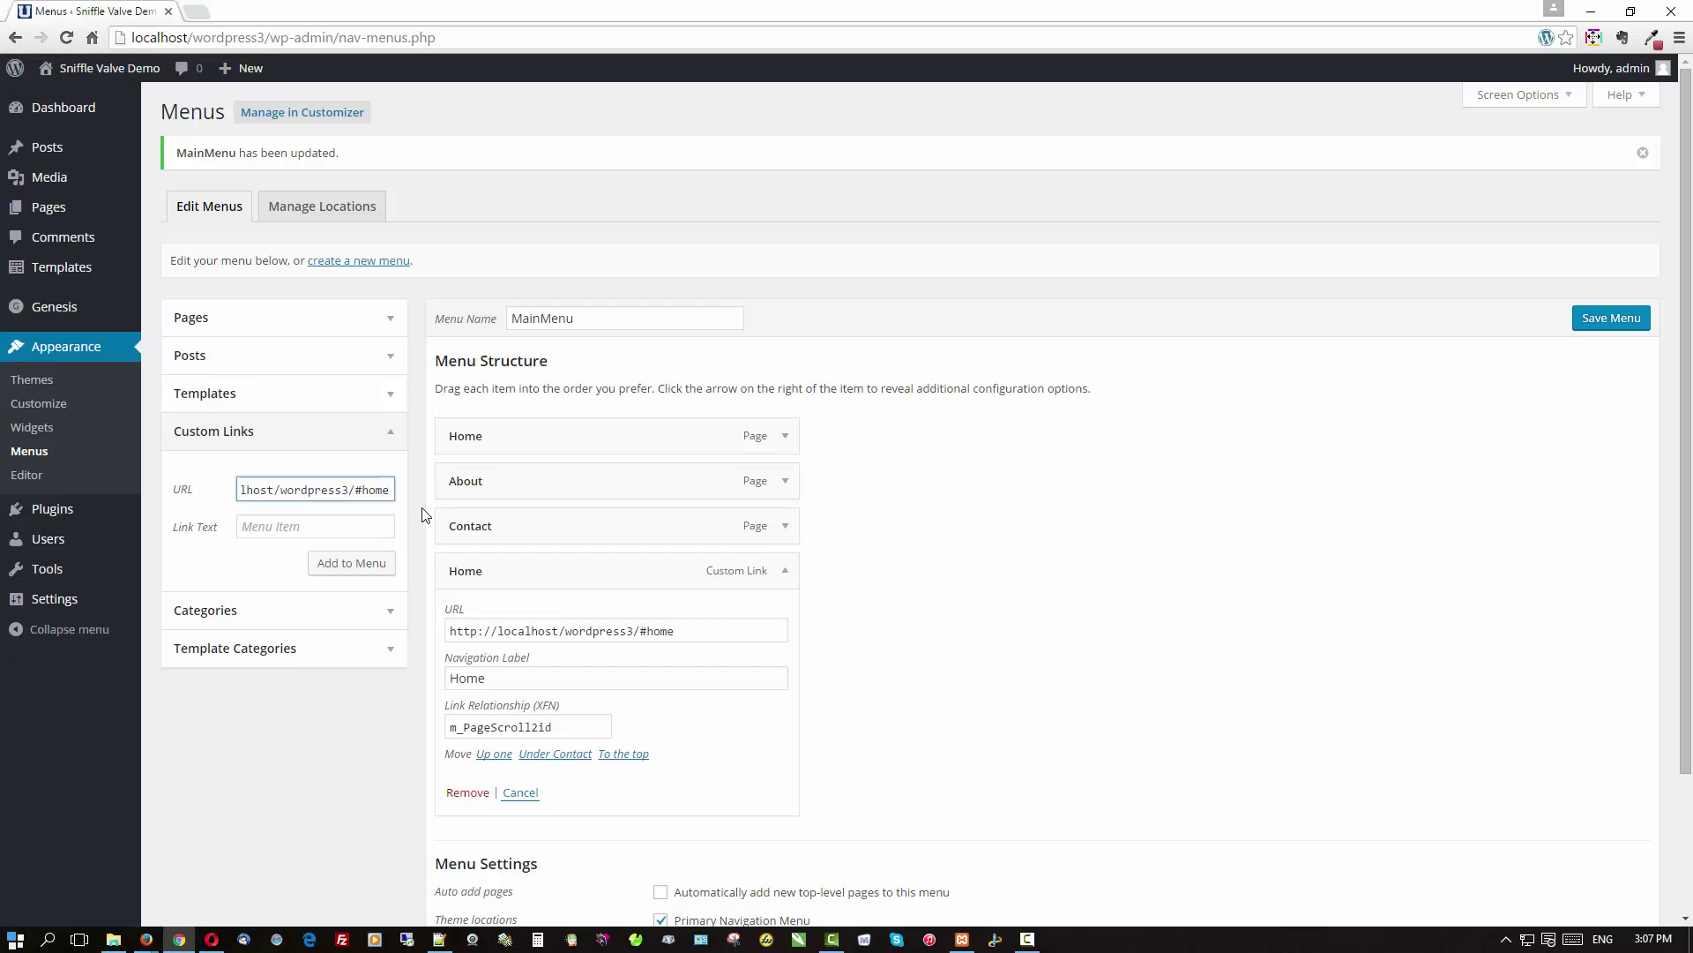
{"action": "key", "text": "BackSpace"}
{"action": "key", "text": "BackSpace"}
{"action": "key", "text": "BackSpace"}
{"action": "key", "text": "BackSpace"}
{"action": "type", "text": "about"}
{"action": "left_click", "coordinate": [373, 526]}
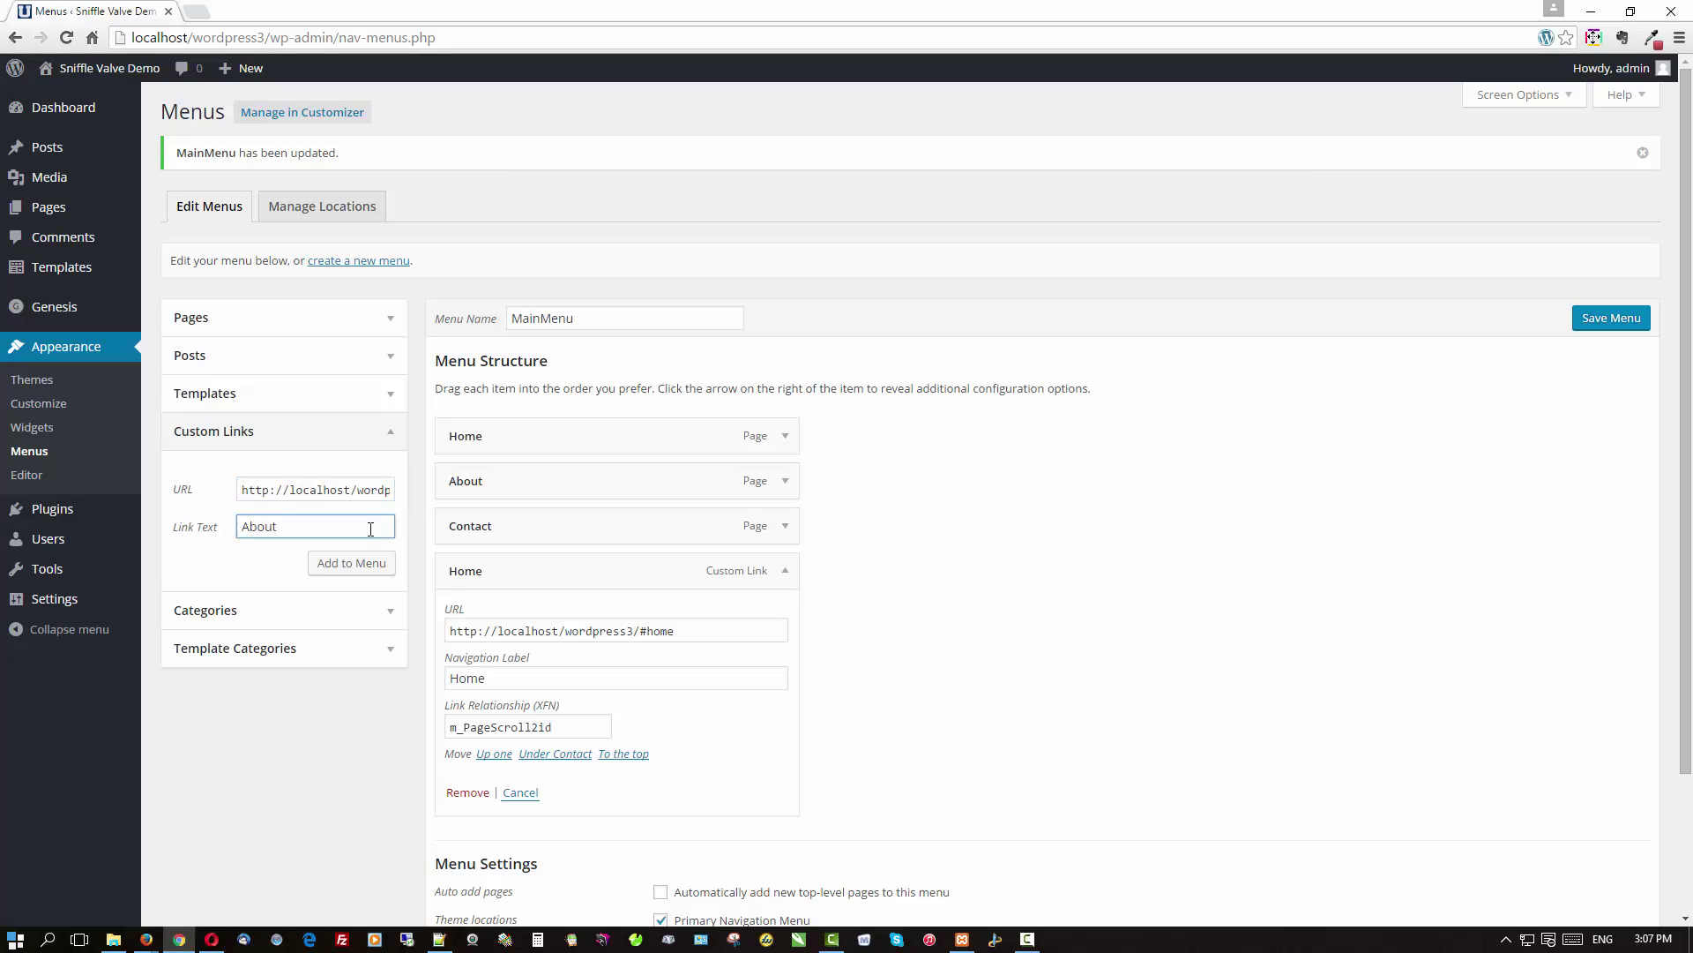
{"action": "left_click", "coordinate": [364, 564]}
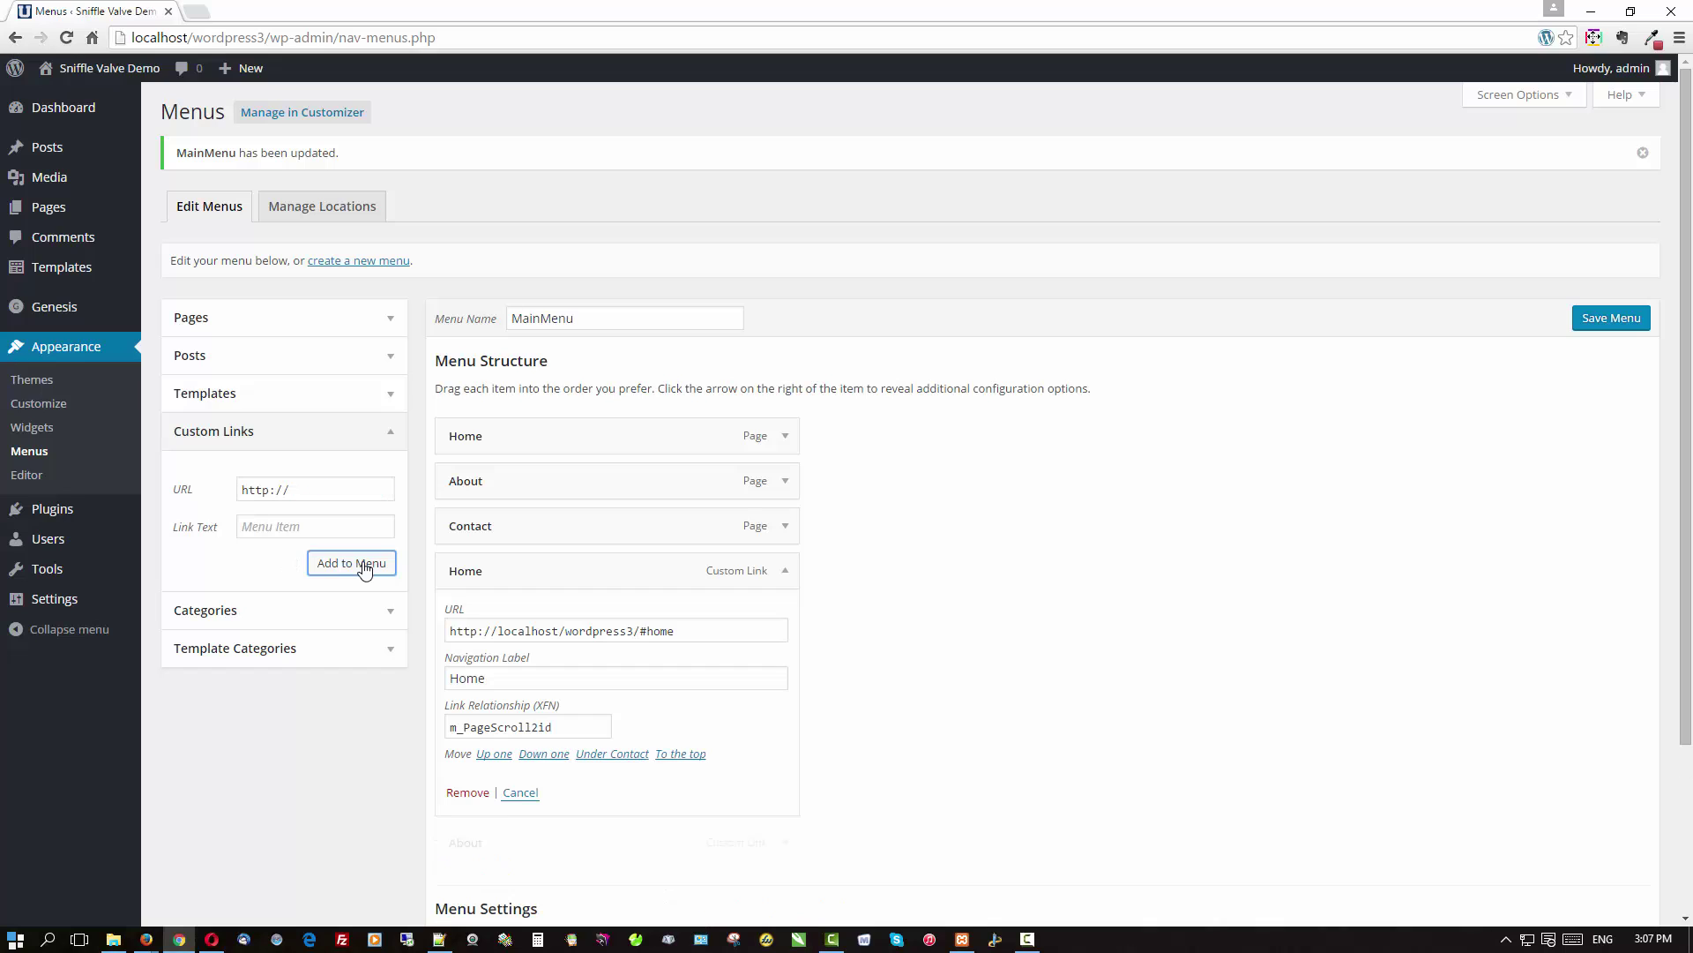
{"action": "triple_click", "coordinate": [333, 488]}
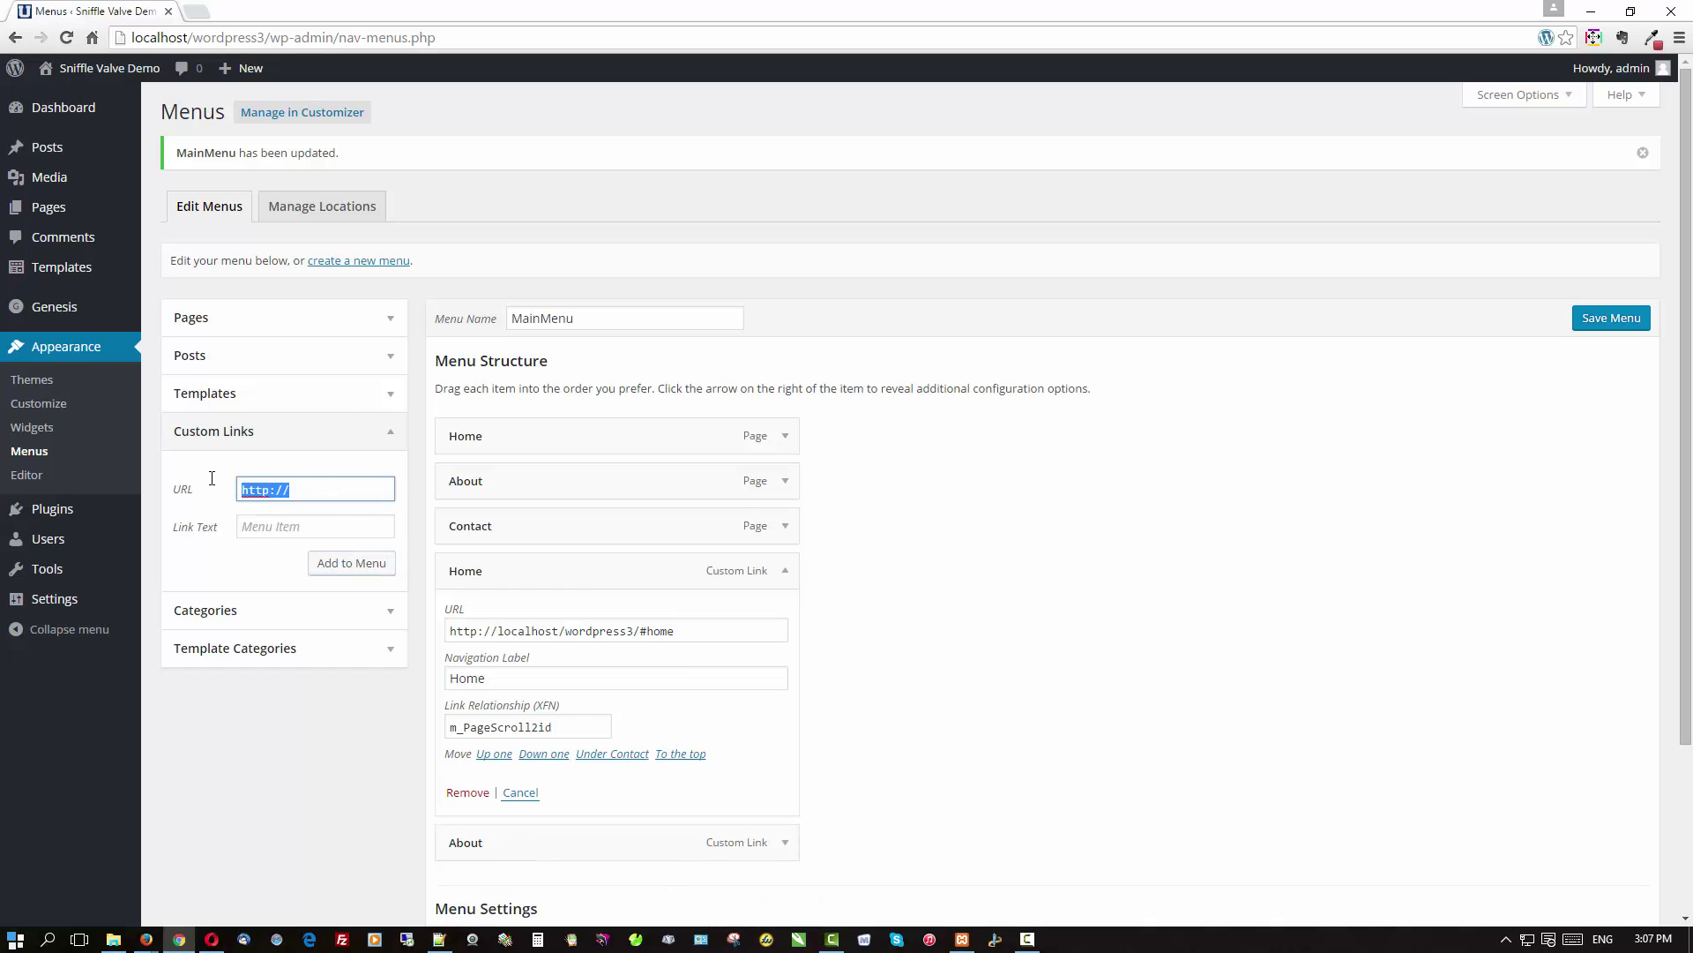
{"action": "key", "text": "ctrl+v"}
{"action": "key", "text": "BackSpace"}
{"action": "key", "text": "BackSpace"}
{"action": "key", "text": "BackSpace"}
{"action": "key", "text": "BackSpace"}
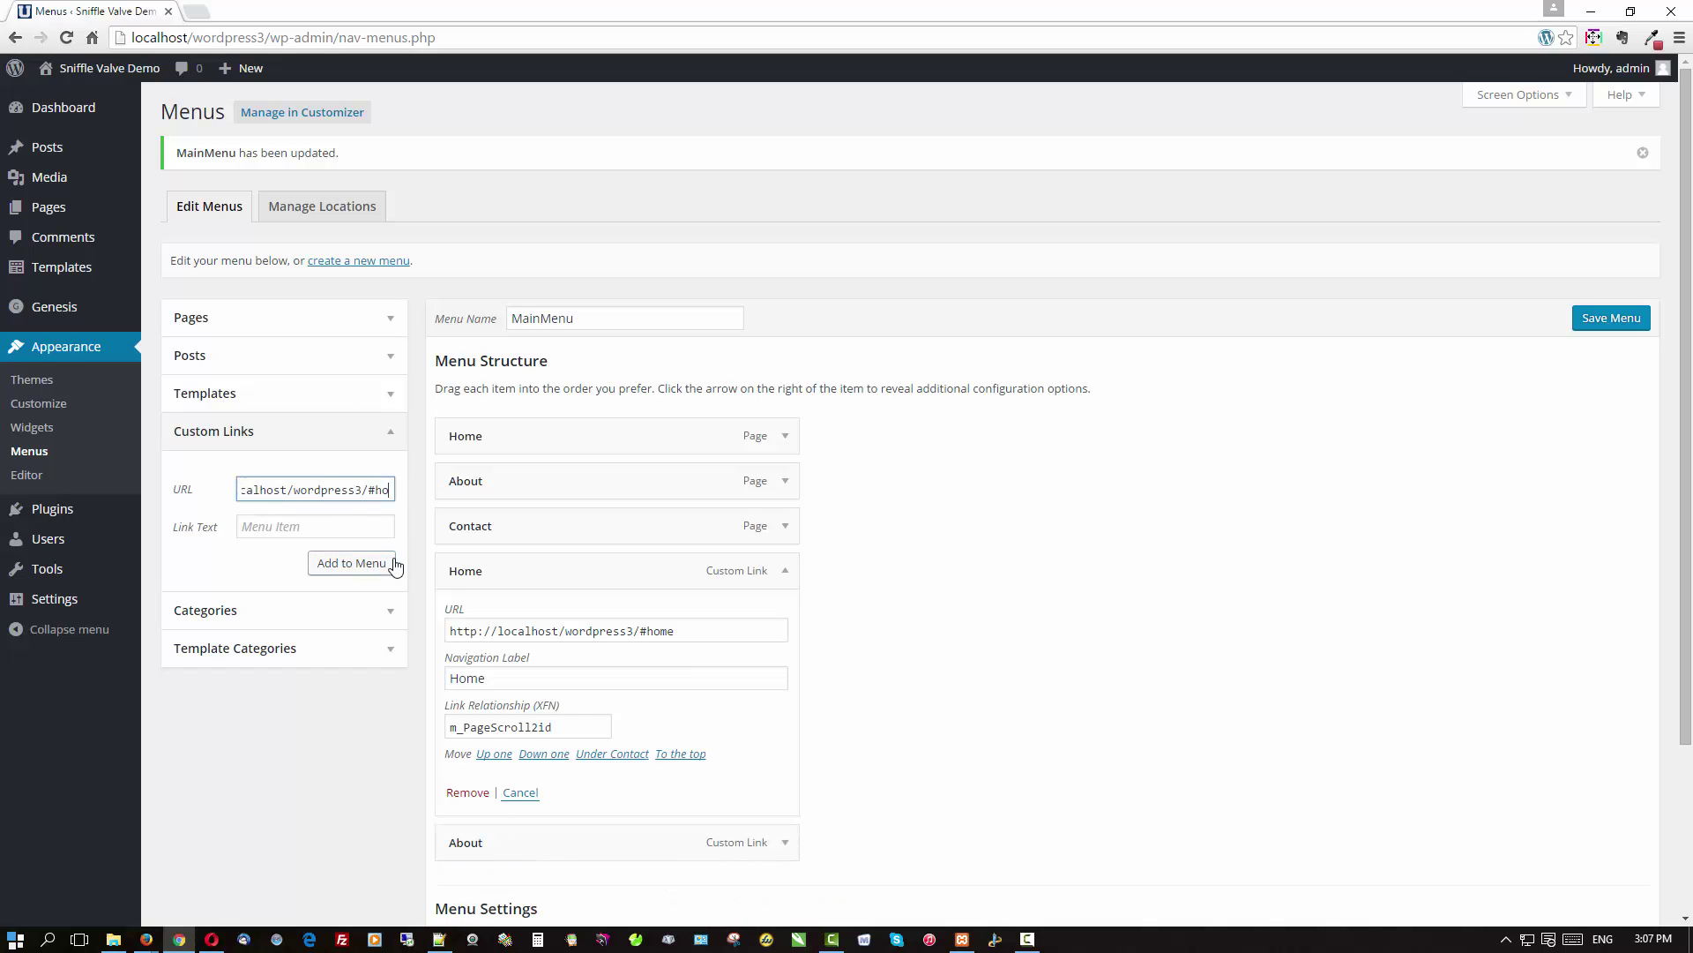
{"action": "type", "text": "contact"}
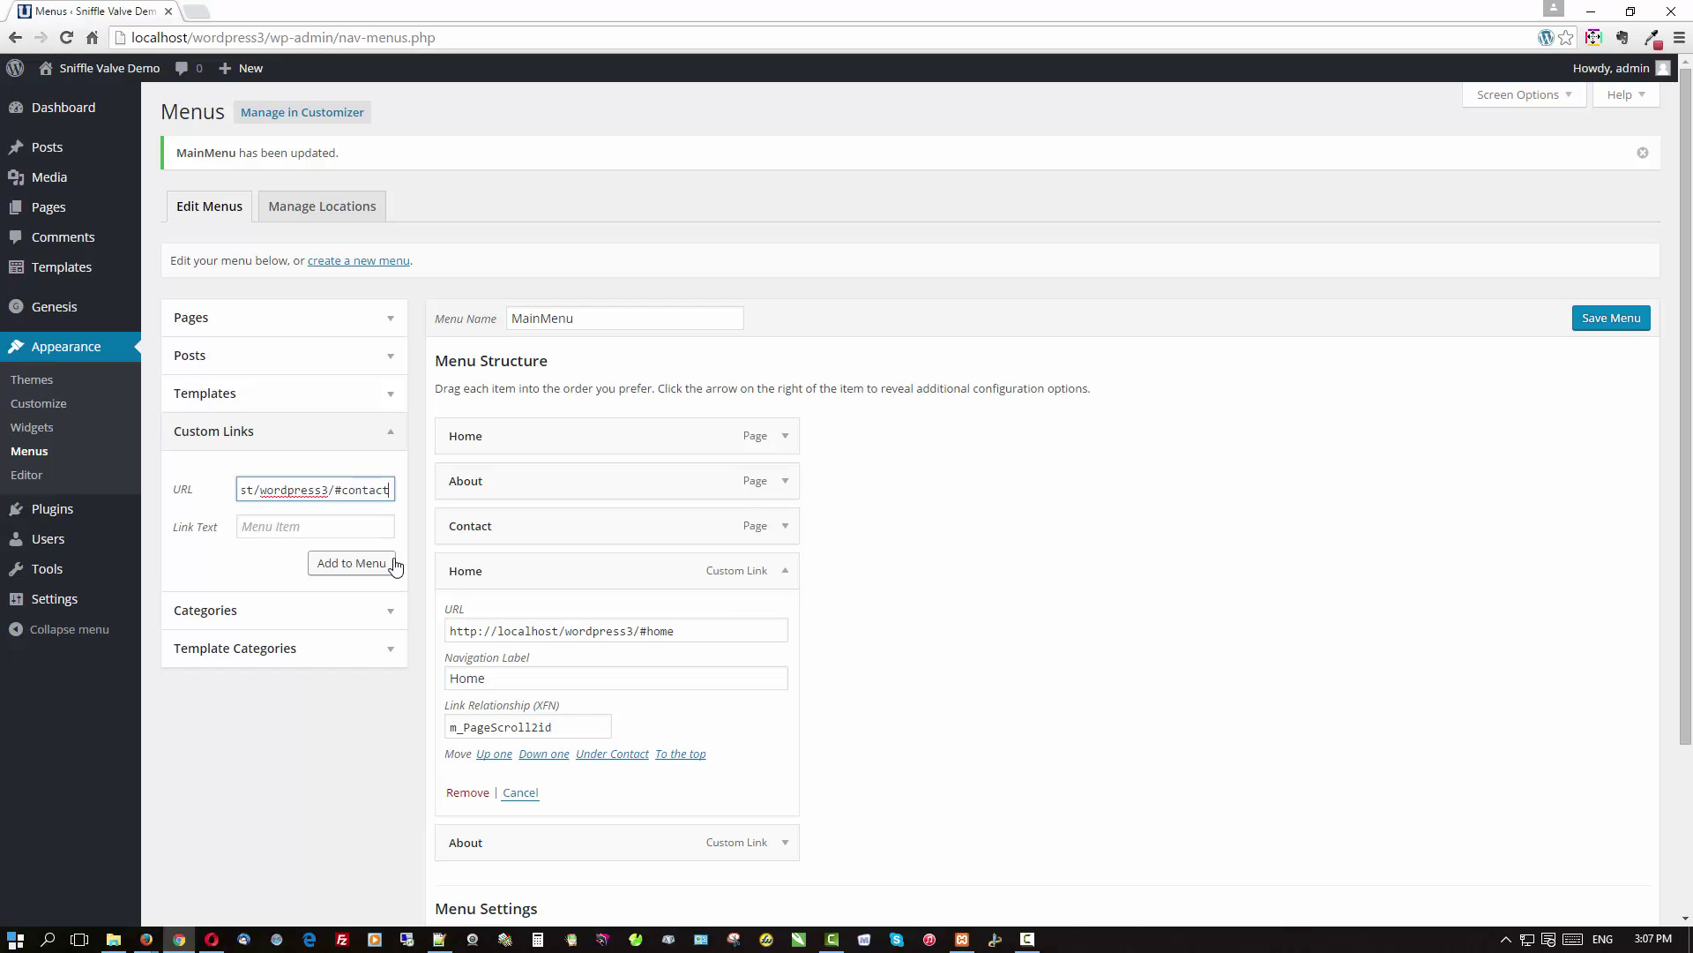
{"action": "left_click", "coordinate": [364, 528]}
{"action": "type", "text": "Contact"}
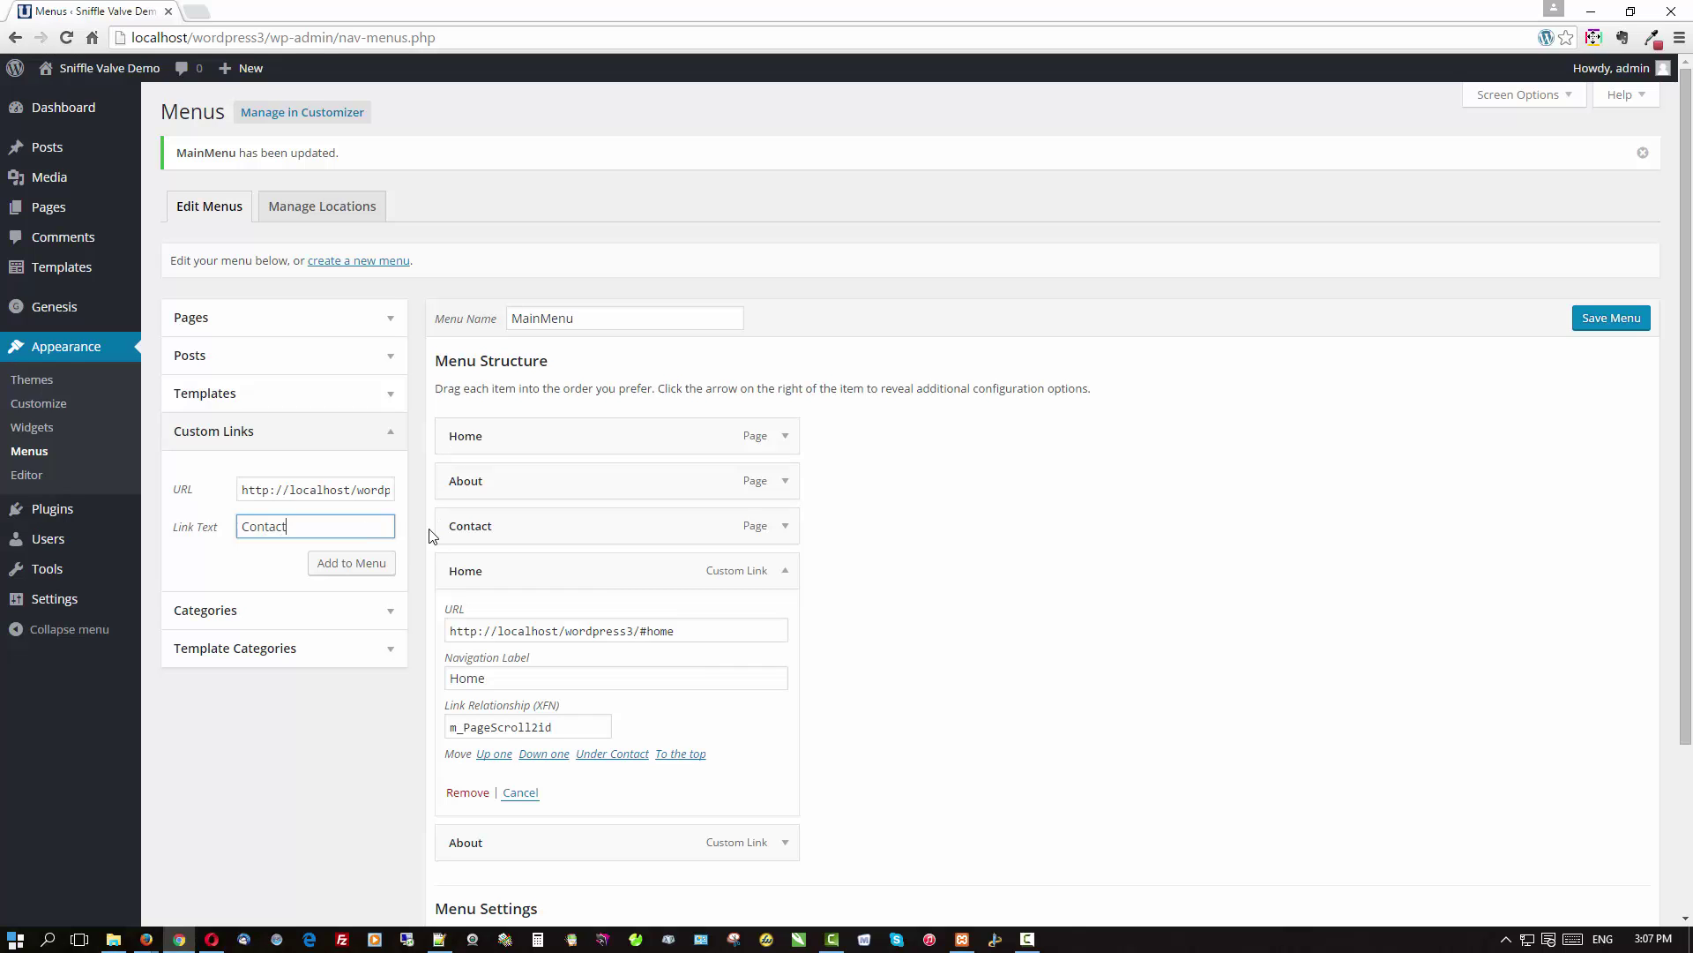
{"action": "left_click", "coordinate": [385, 566]}
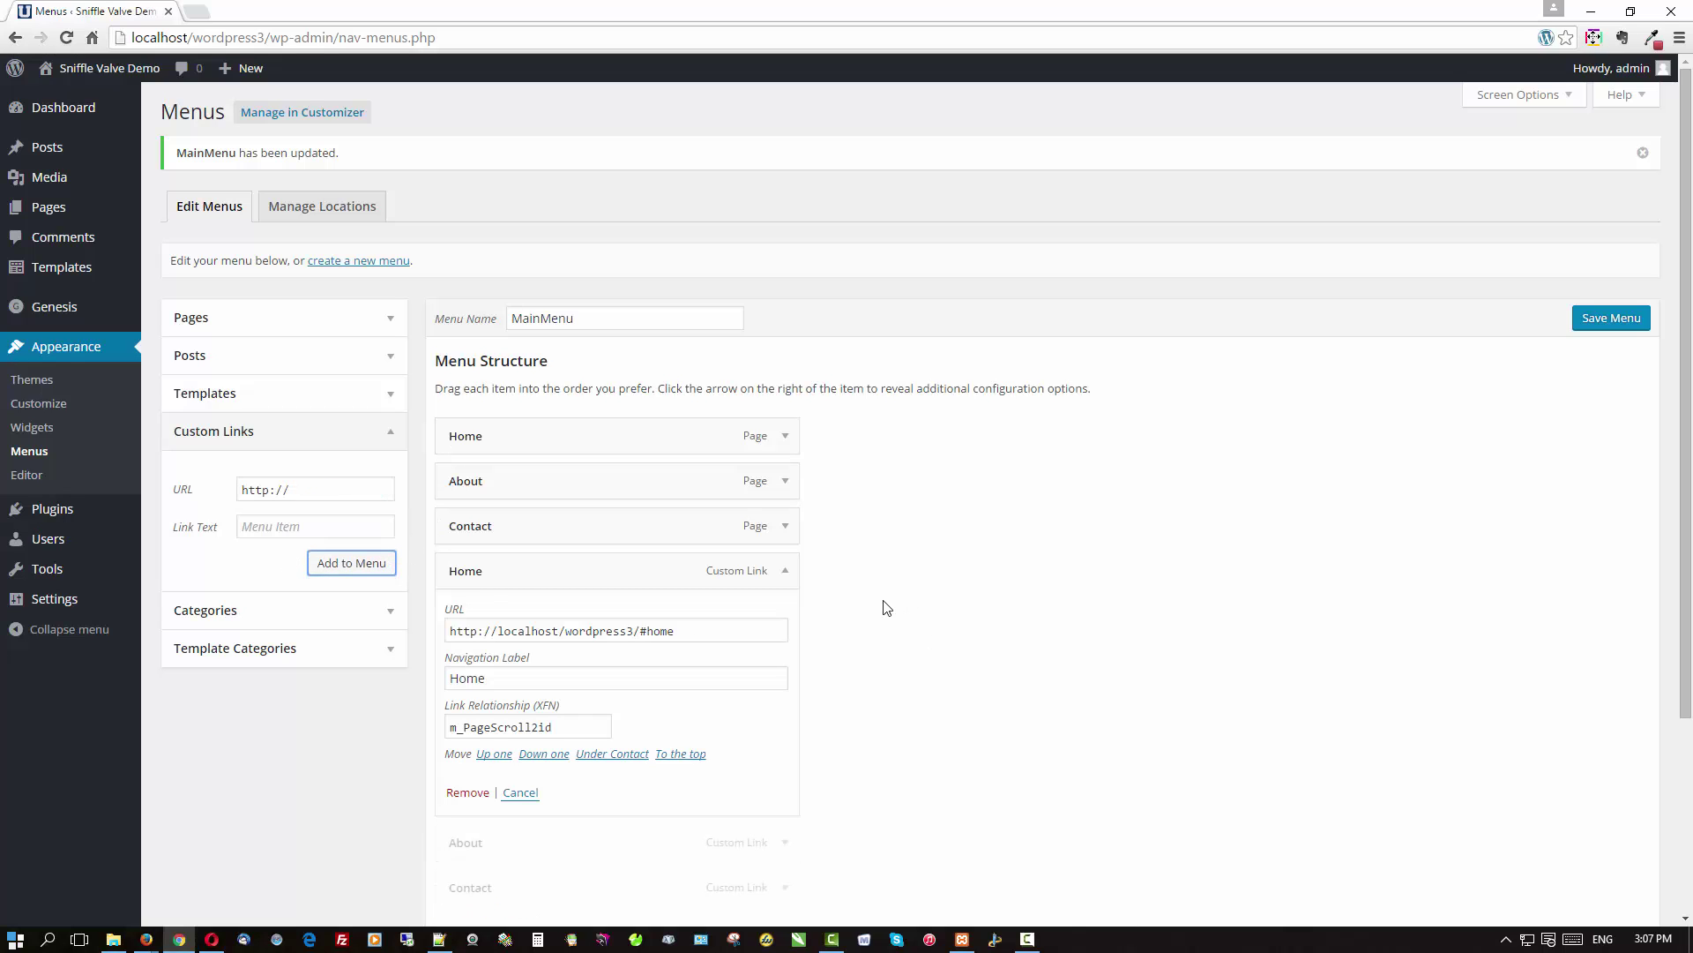
Step: Copy the link relationship m_PageScroll2id from the Home custom link into the About custom link
{"action": "left_click_drag", "start_coordinate": [569, 734], "coordinate": [411, 732]}
{"action": "key", "text": "ctrl+c"}
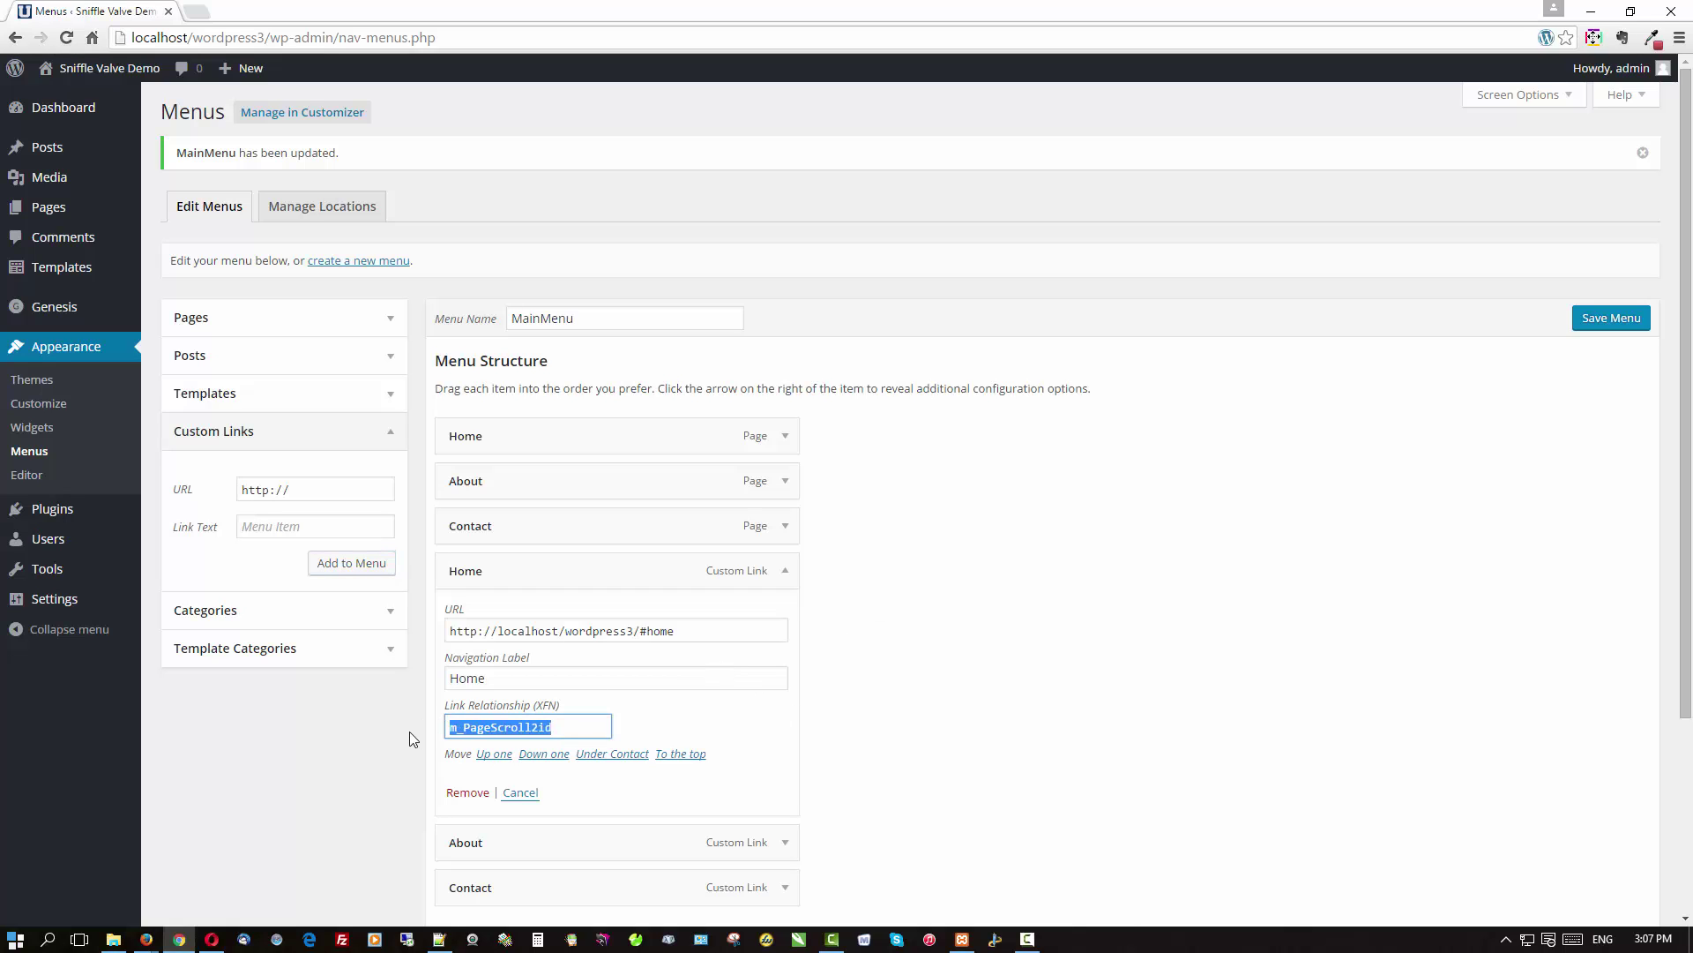
{"action": "left_click", "coordinate": [785, 575]}
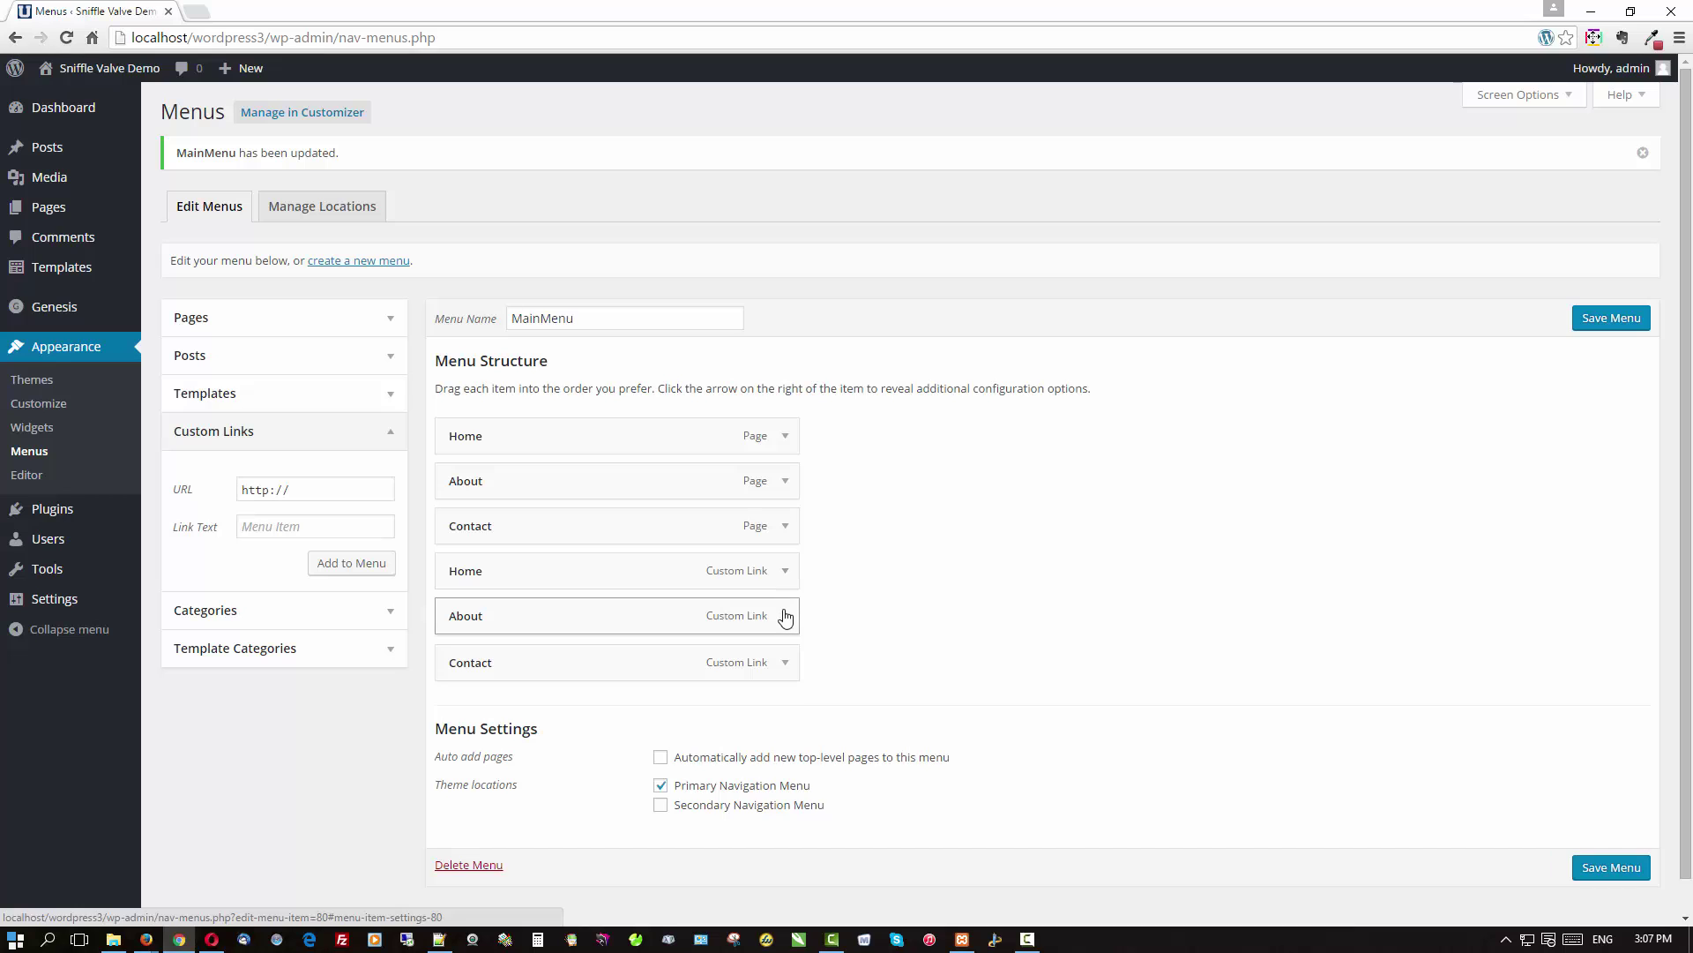
{"action": "left_click", "coordinate": [784, 615]}
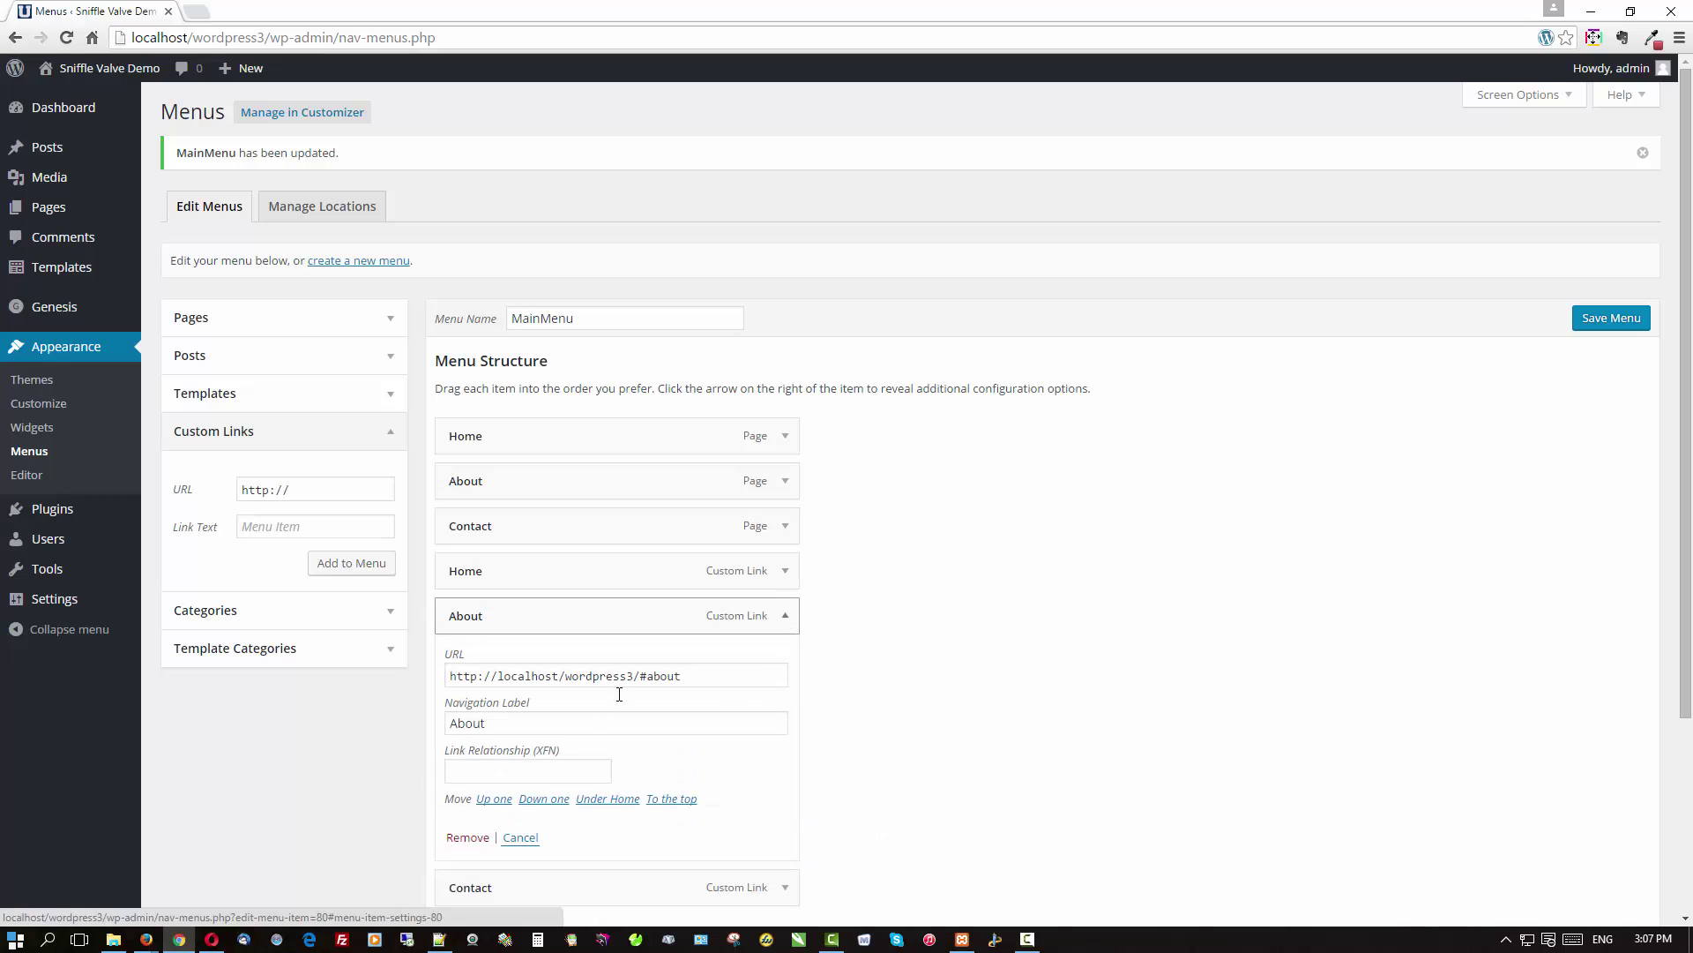
{"action": "left_click", "coordinate": [560, 768]}
{"action": "key", "text": "ctrl+v"}
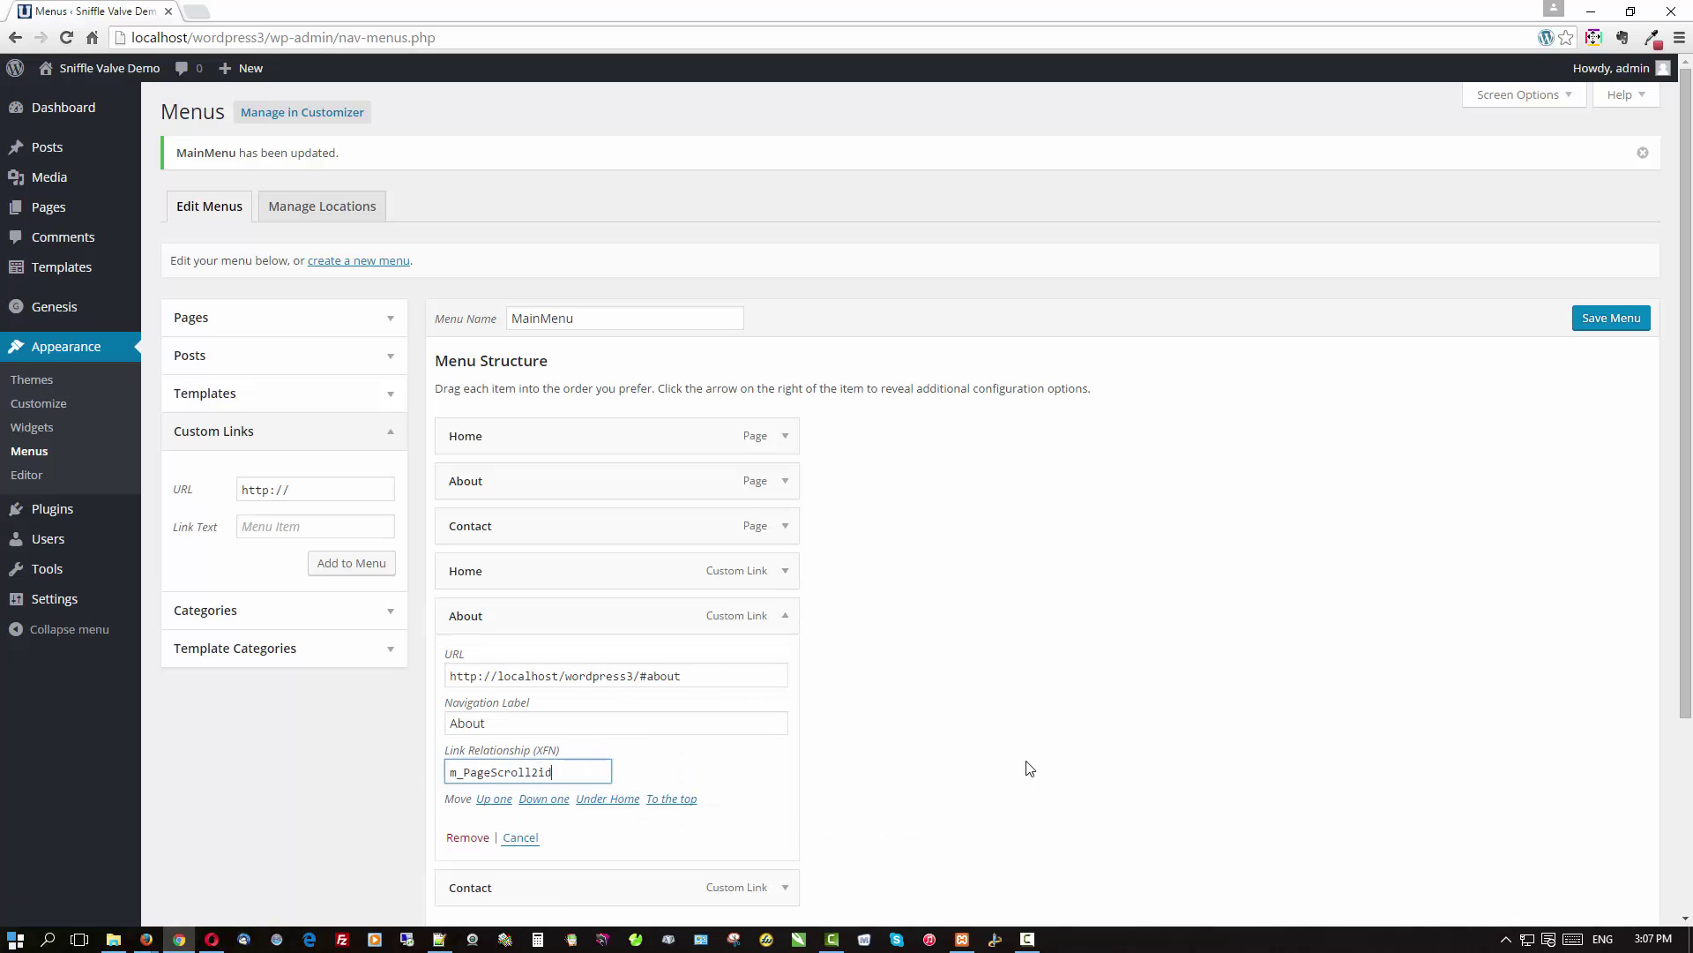
Step: Paste m_PageScroll2id as the link relationship of the Contact custom link and save the menu
{"action": "left_click", "coordinate": [786, 619]}
{"action": "left_click", "coordinate": [784, 661]}
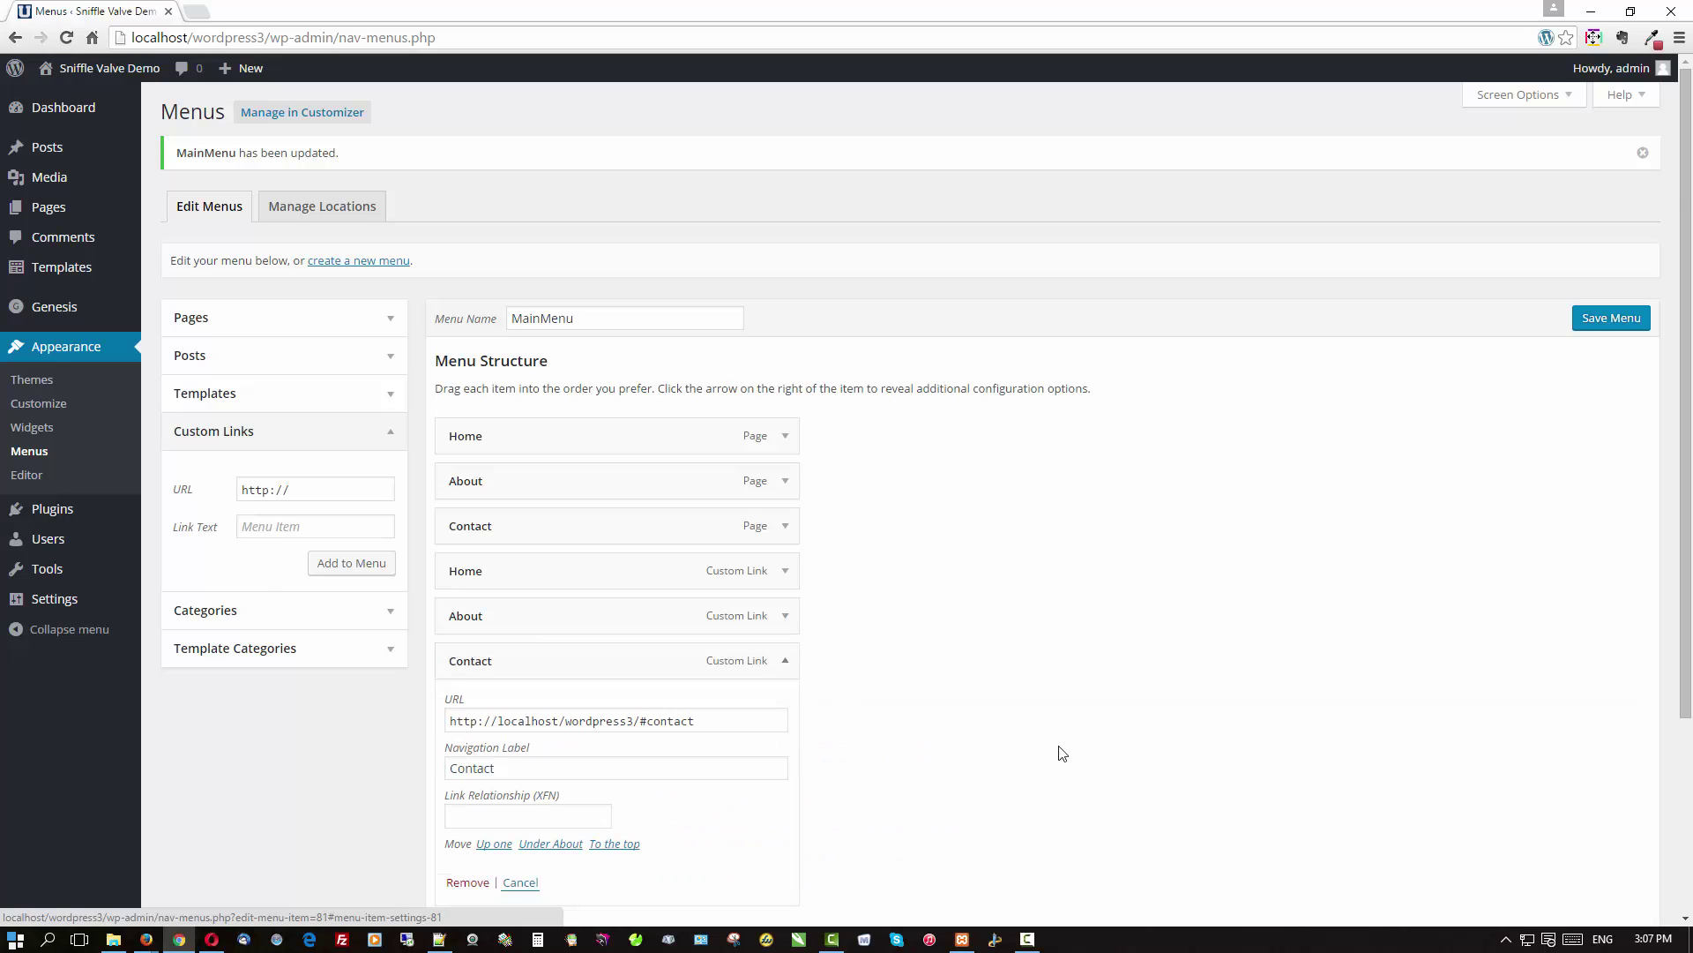
{"action": "scroll", "coordinate": [1109, 745], "scroll_direction": "down", "scroll_amount": 2}
{"action": "left_click", "coordinate": [591, 644]}
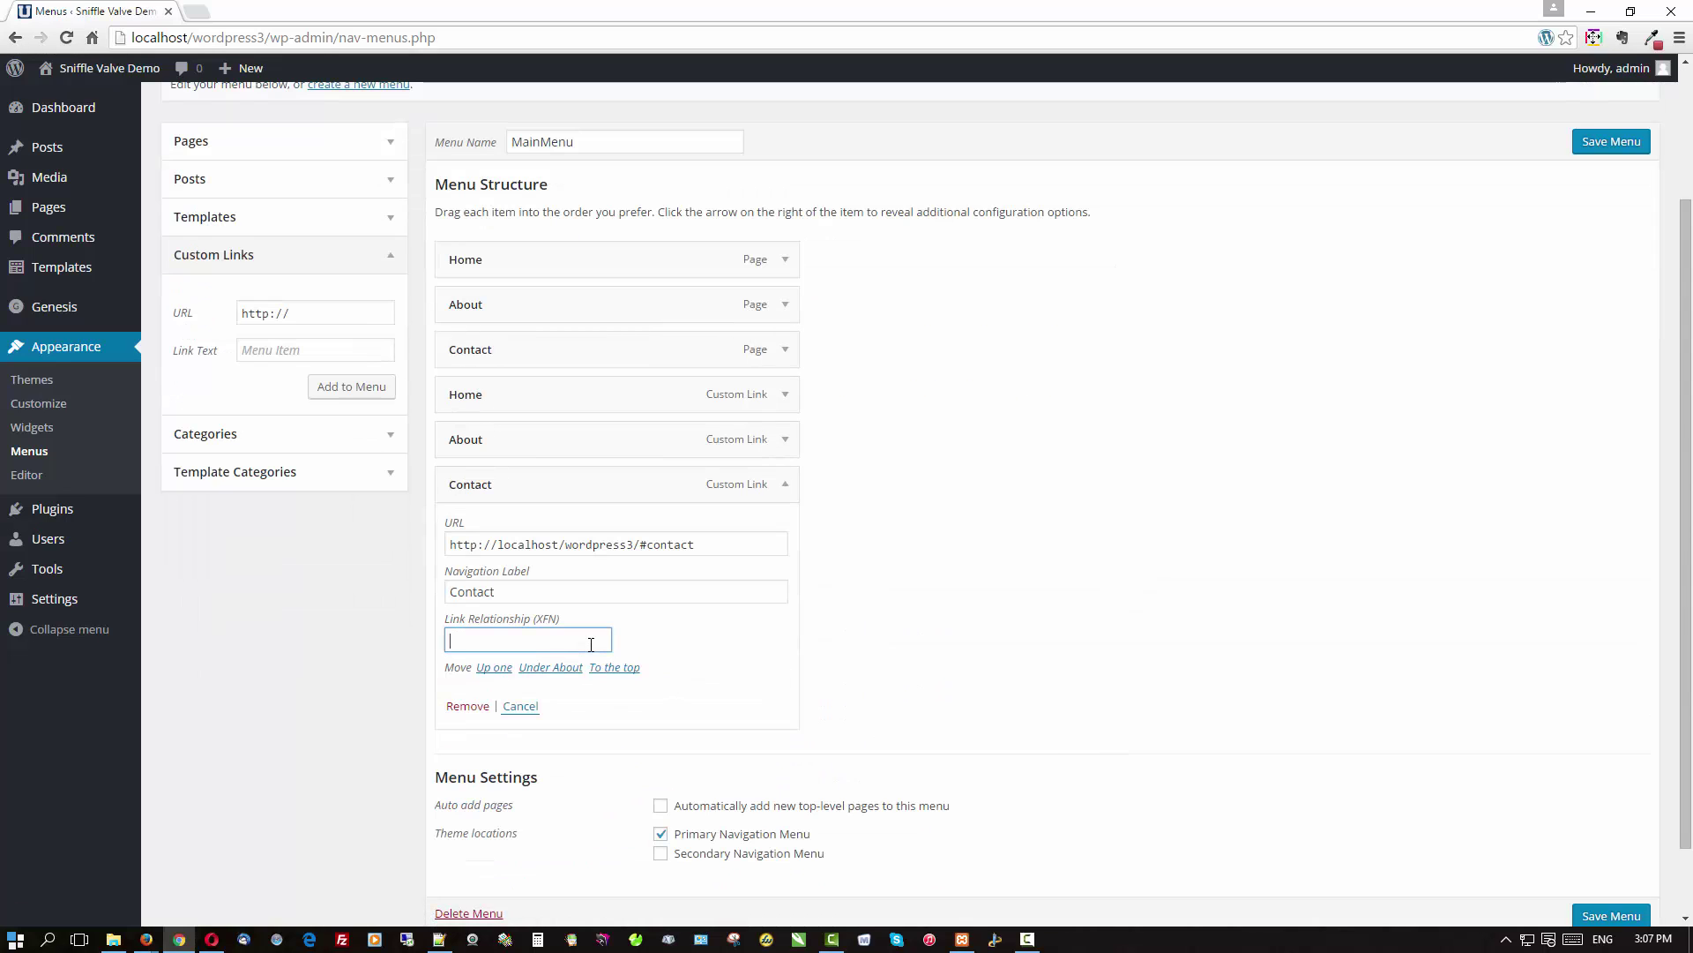
{"action": "key", "text": "ctrl+v"}
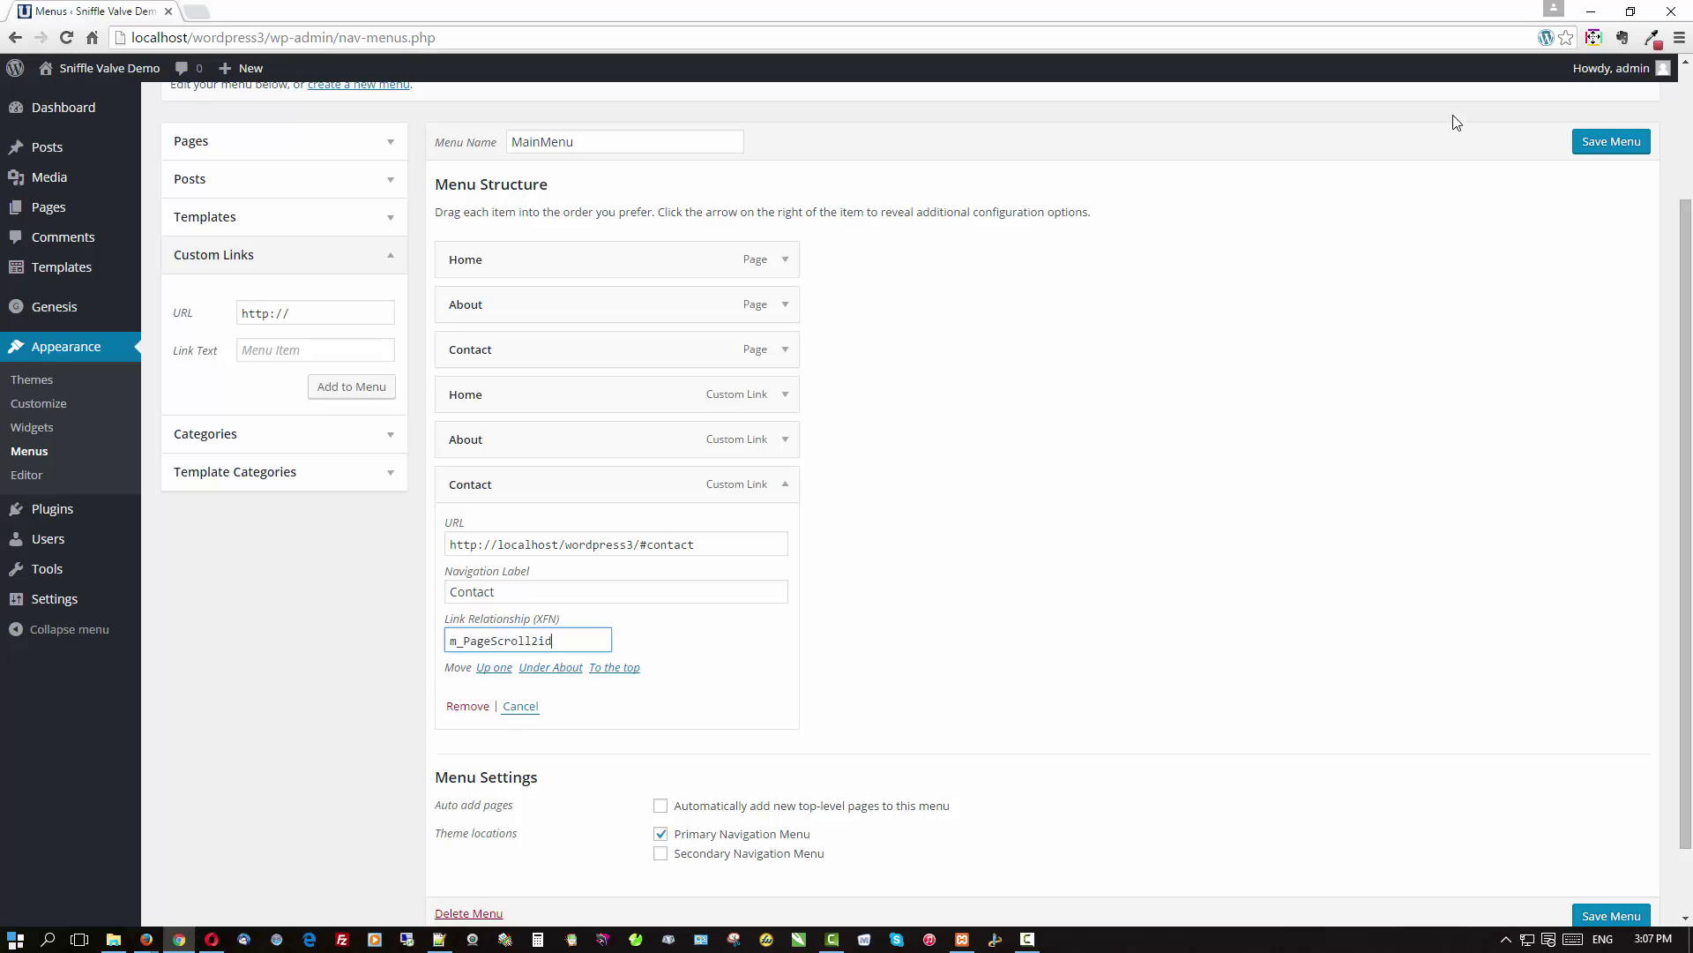
{"action": "left_click", "coordinate": [1614, 143]}
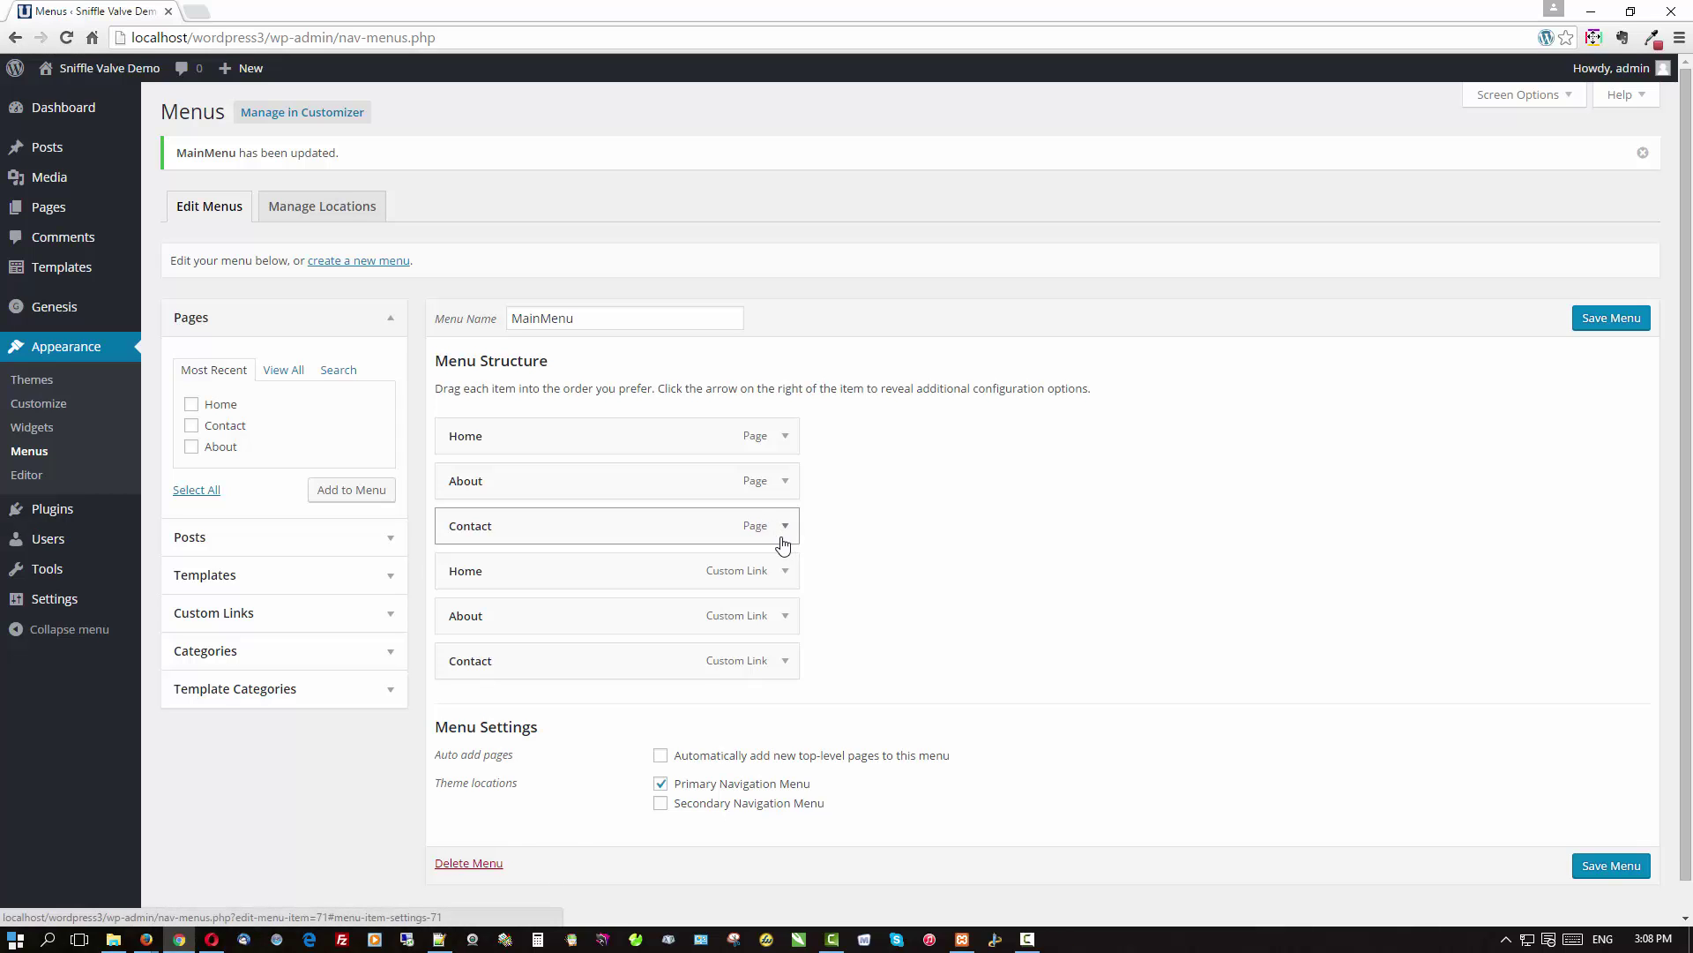
Step: Remove the Contact, About and Home page items from MainMenu, keeping only the custom links, and save the menu
{"action": "left_click", "coordinate": [787, 529]}
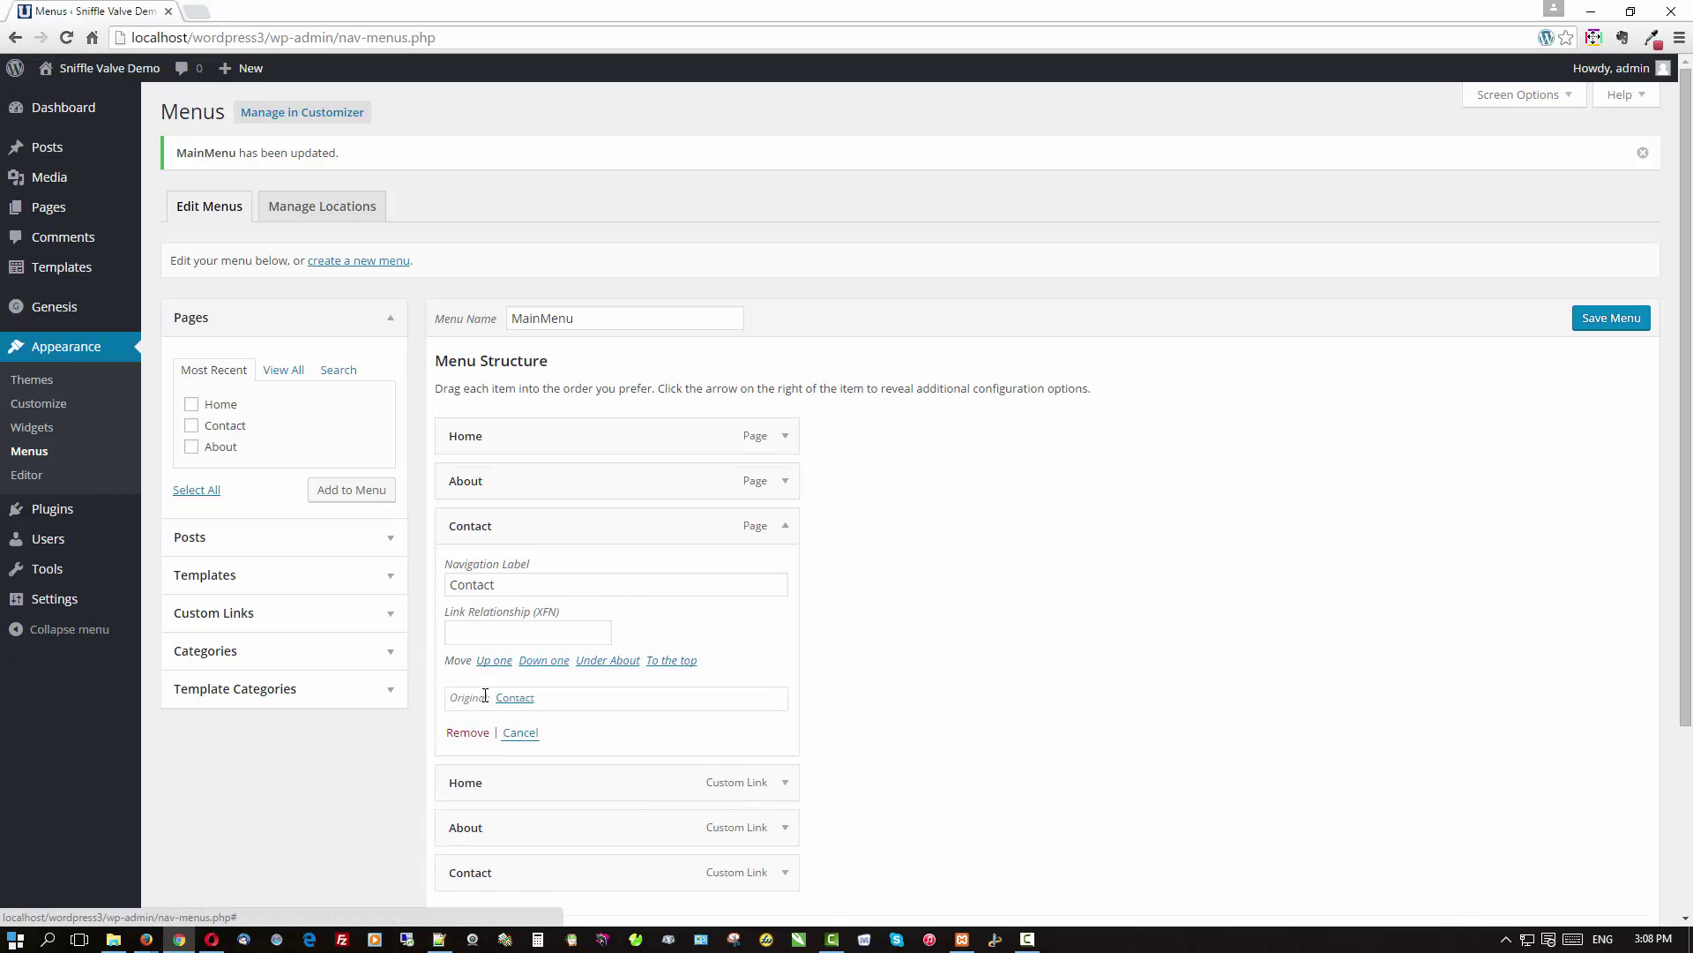
{"action": "left_click", "coordinate": [468, 732]}
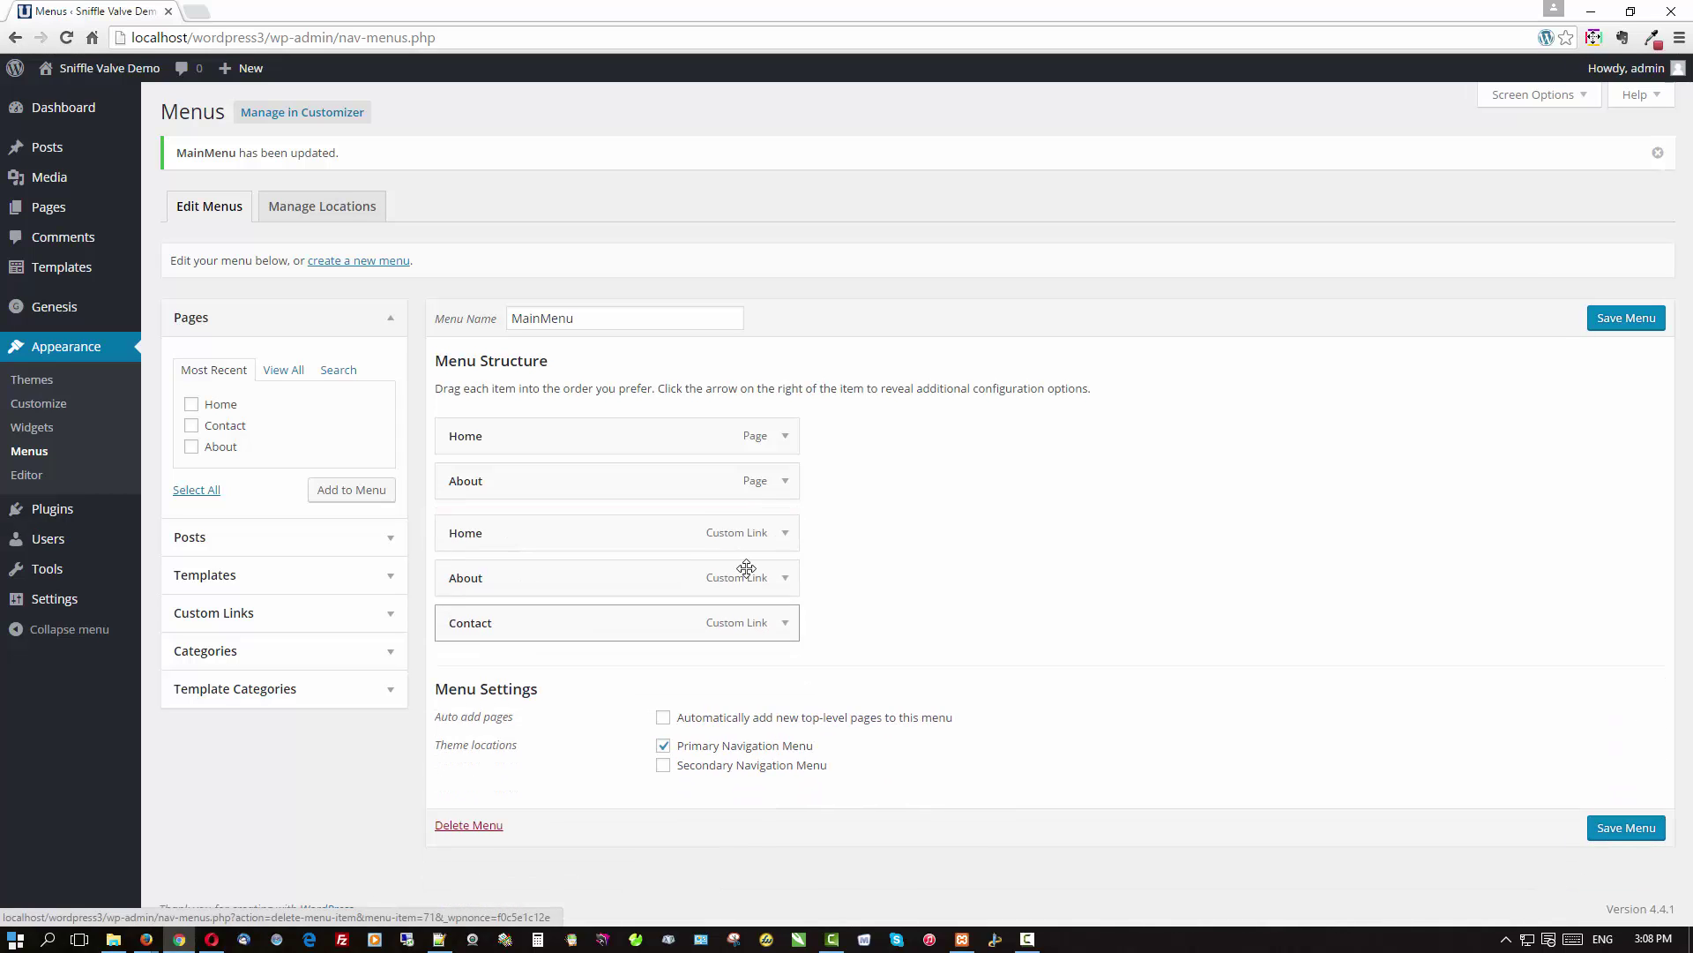
{"action": "left_click", "coordinate": [784, 481]}
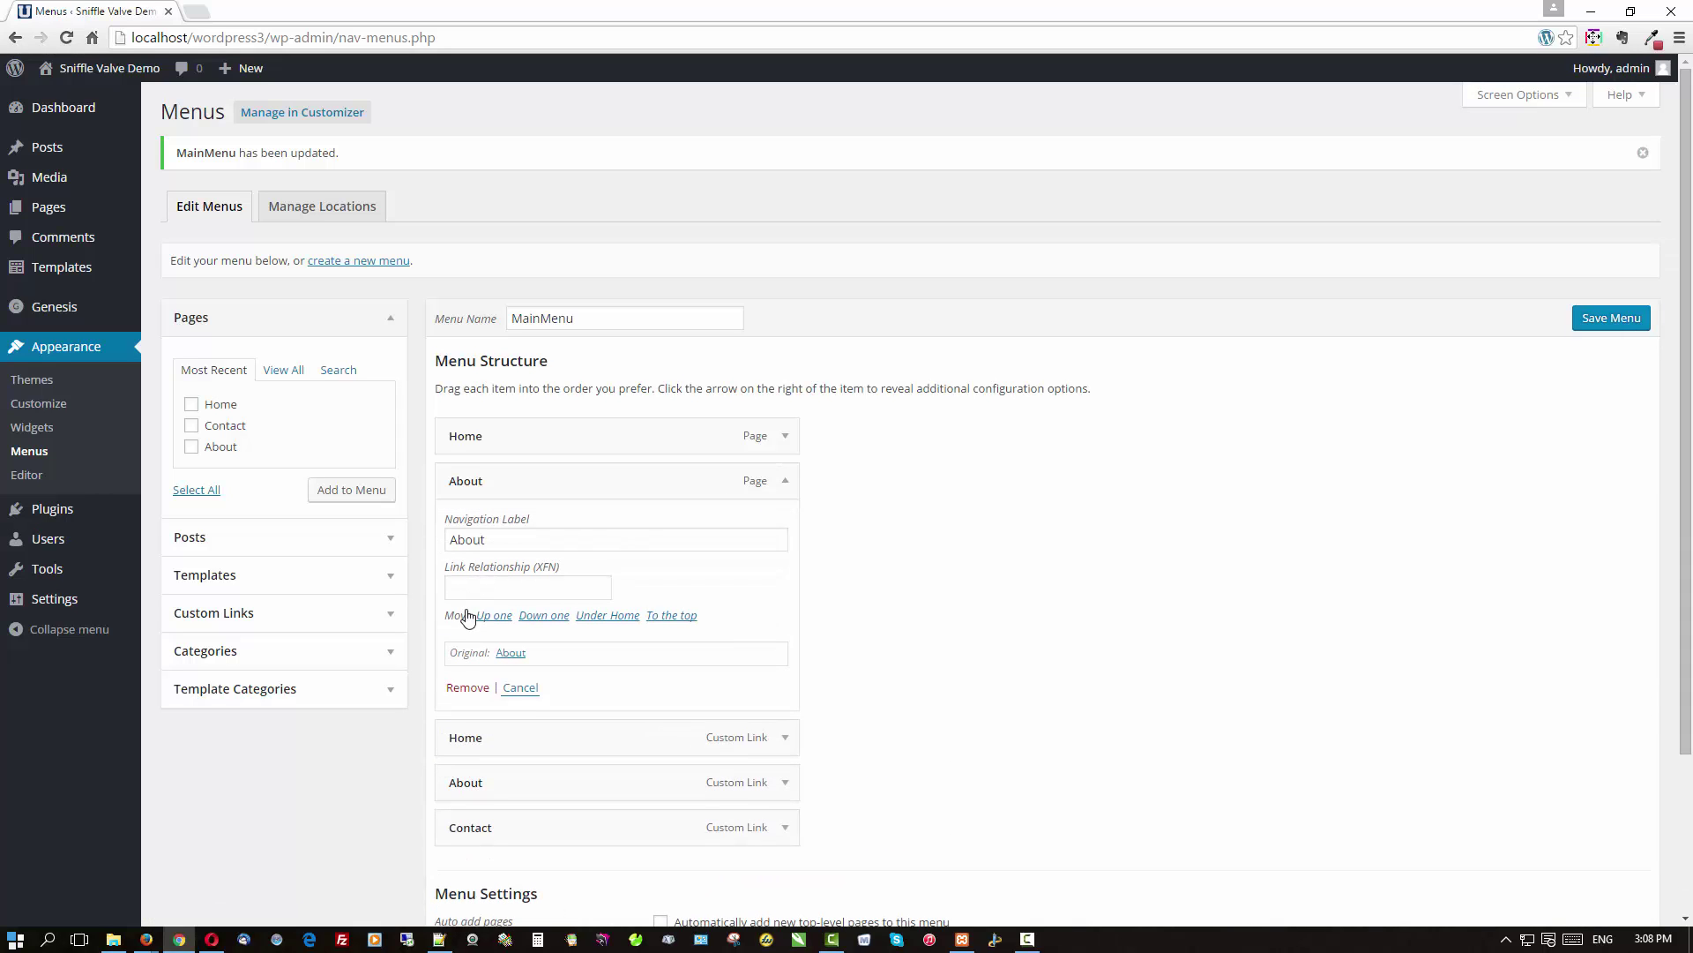
{"action": "left_click", "coordinate": [467, 688]}
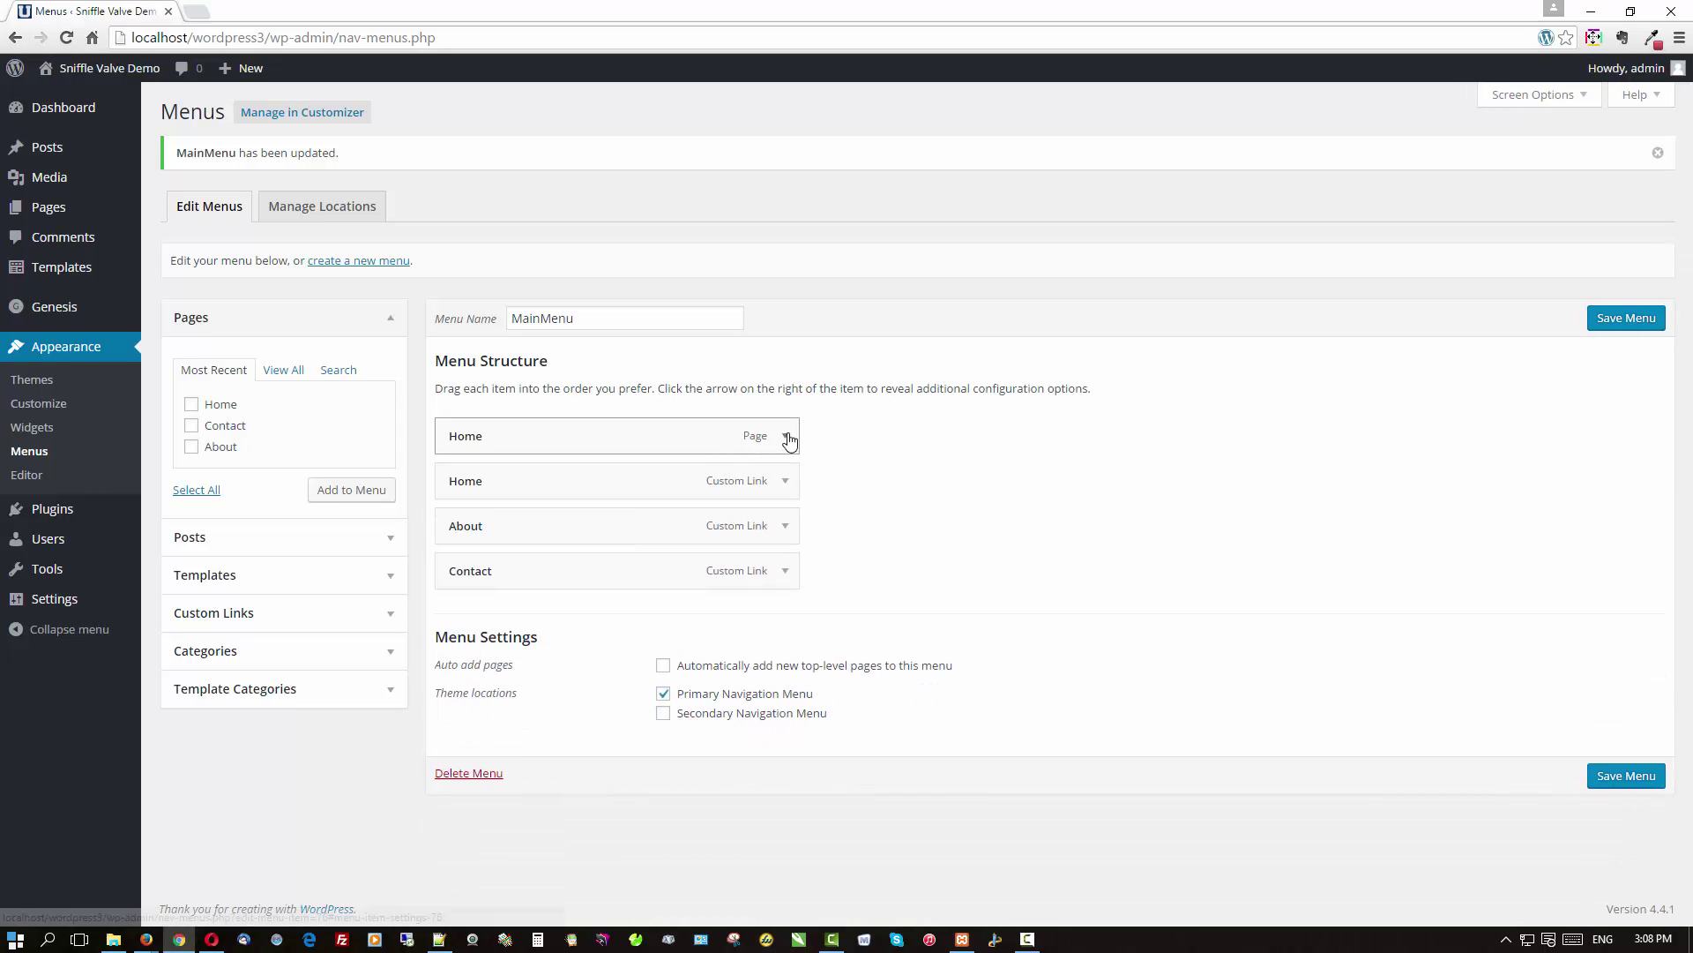
{"action": "left_click", "coordinate": [786, 437]}
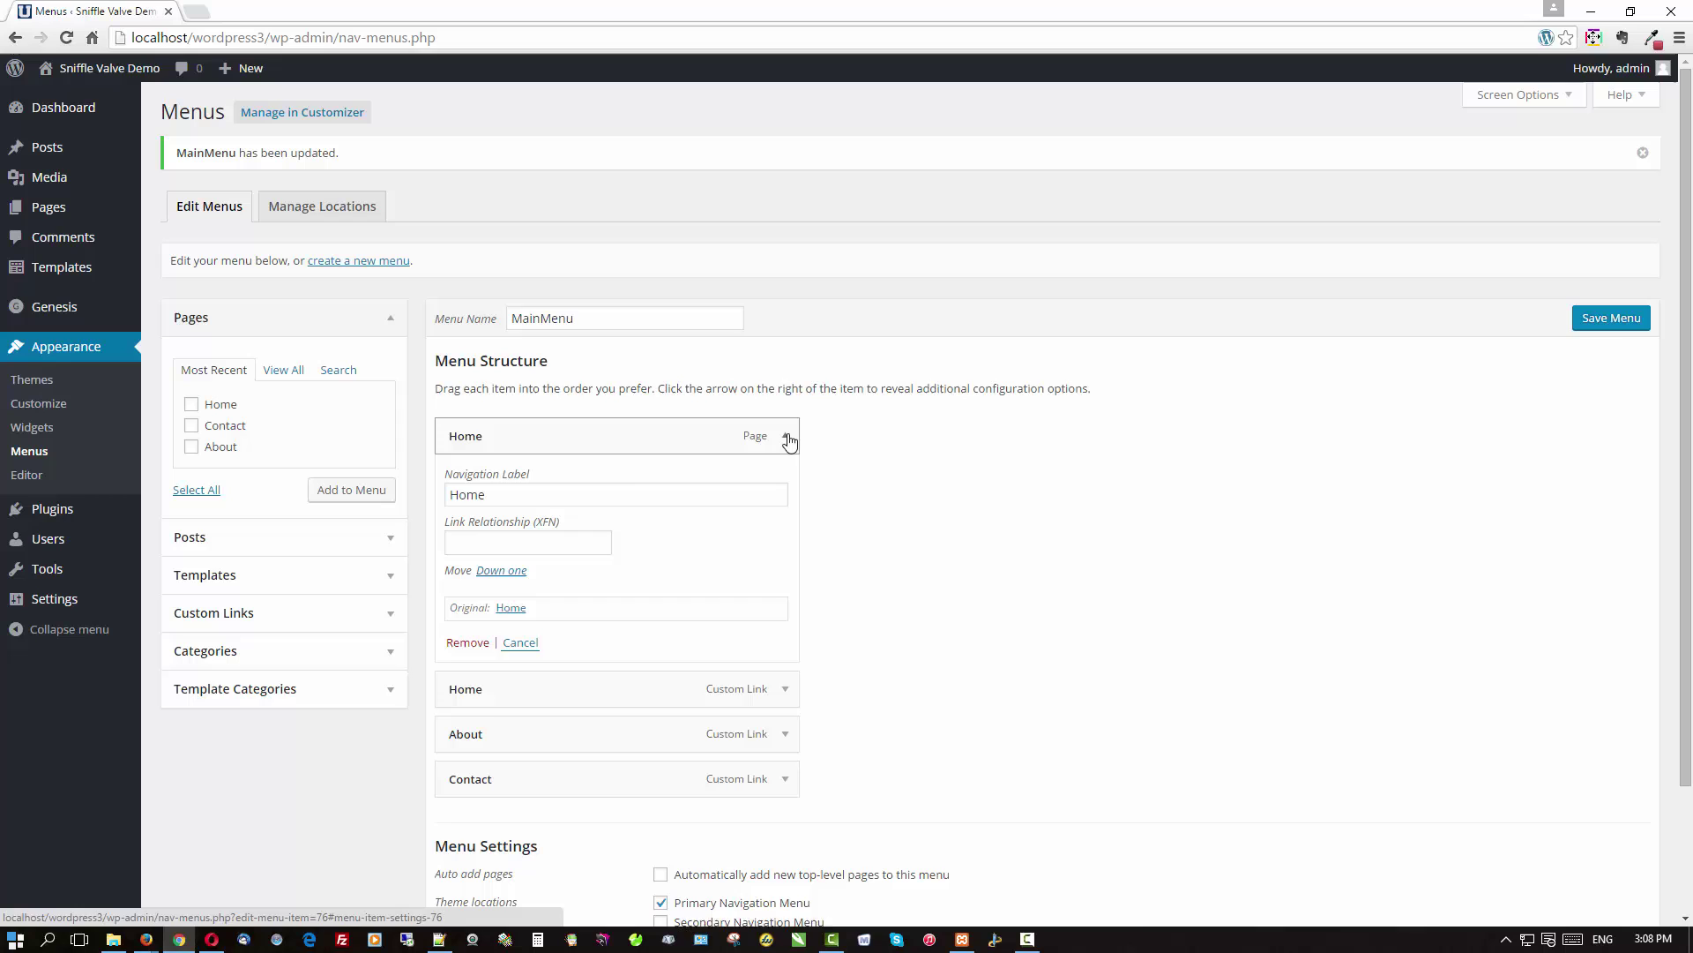
{"action": "left_click", "coordinate": [466, 644]}
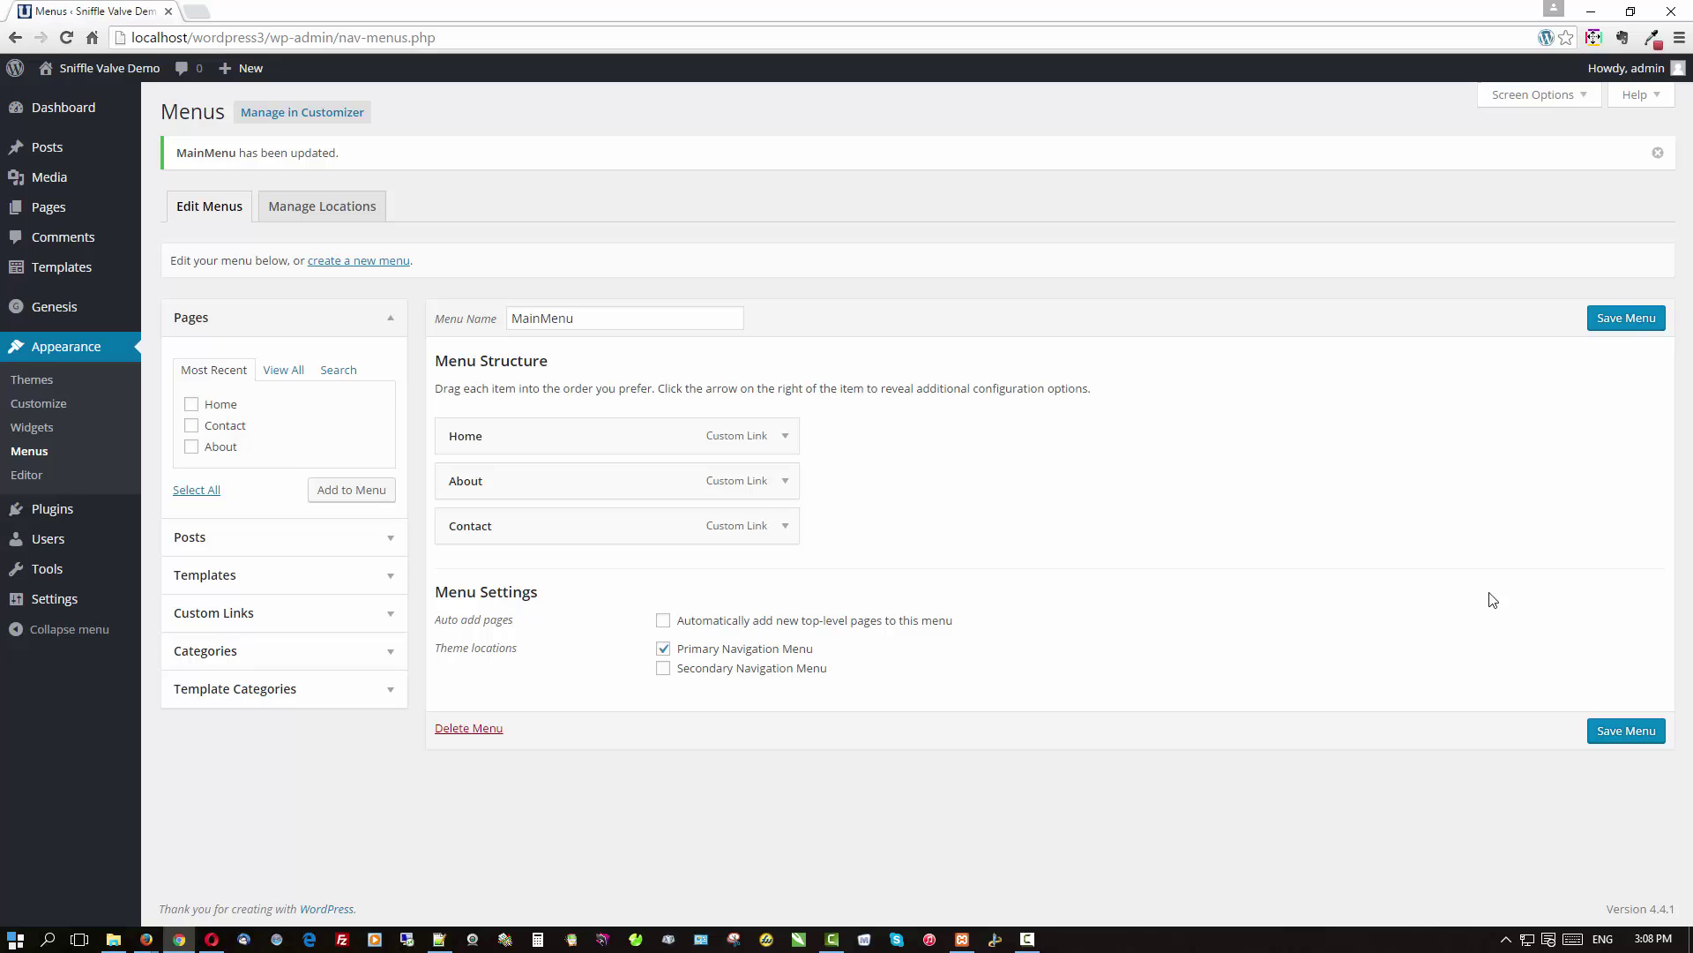
{"action": "left_click", "coordinate": [1620, 318]}
Step: Switch to the demo site in Firefox and test the Home, About and Contact links in its navigation menu
{"action": "mouse_move", "coordinate": [150, 947]}
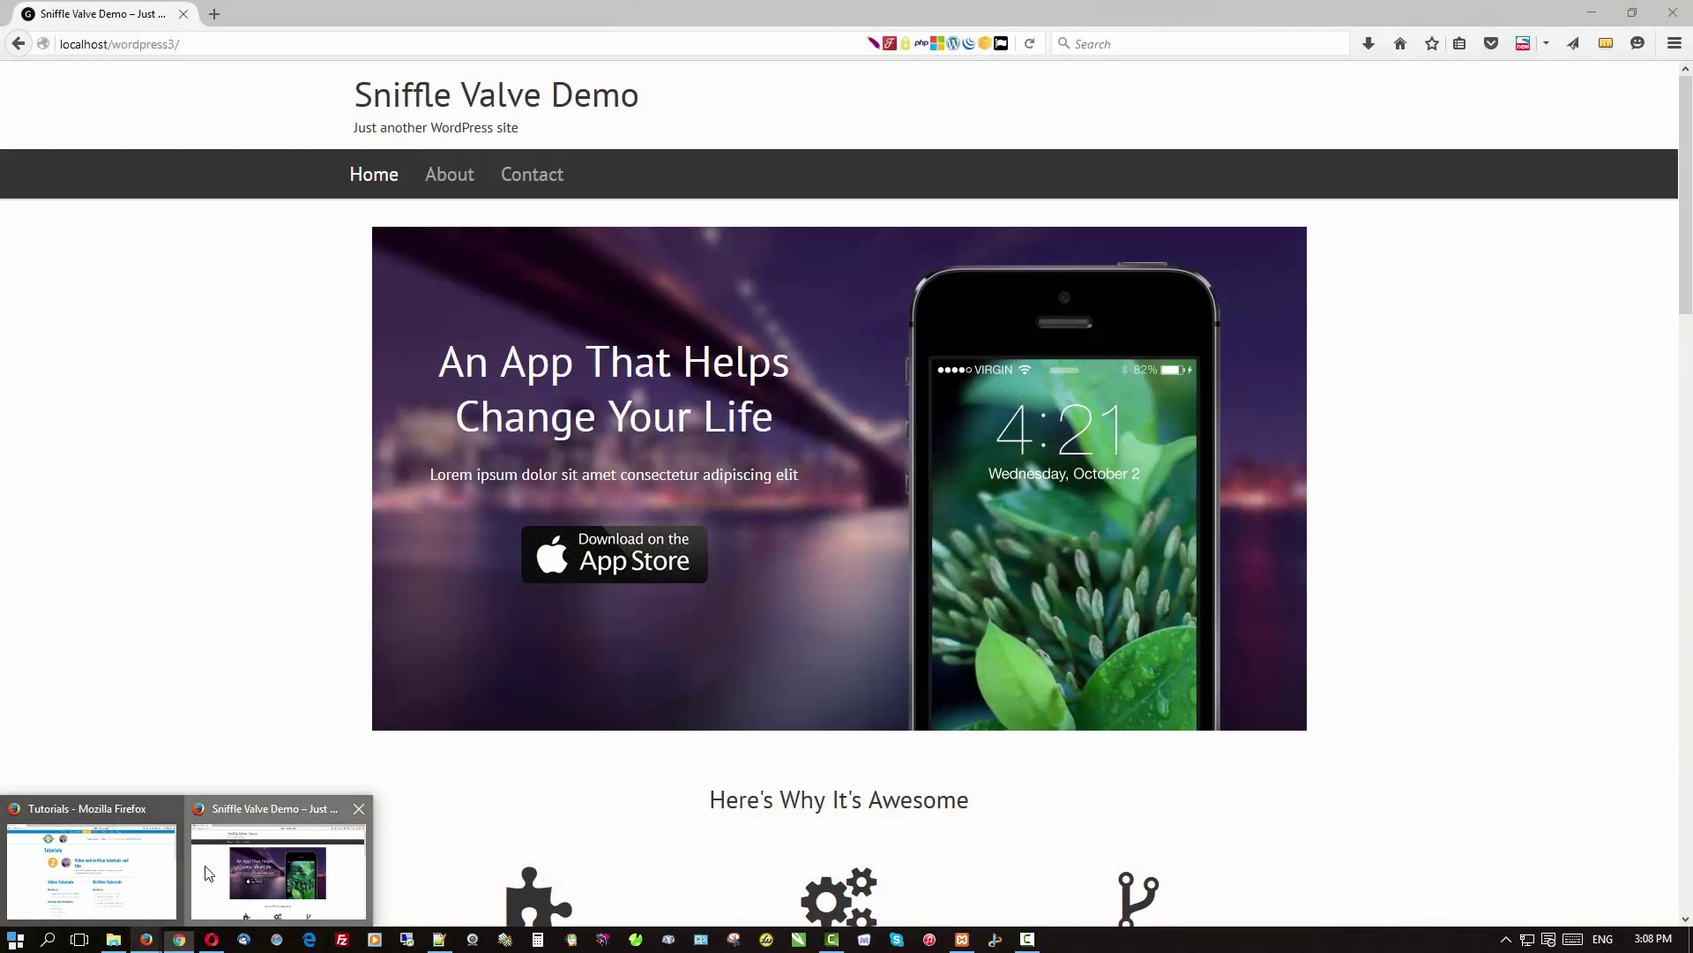
{"action": "left_click", "coordinate": [209, 873]}
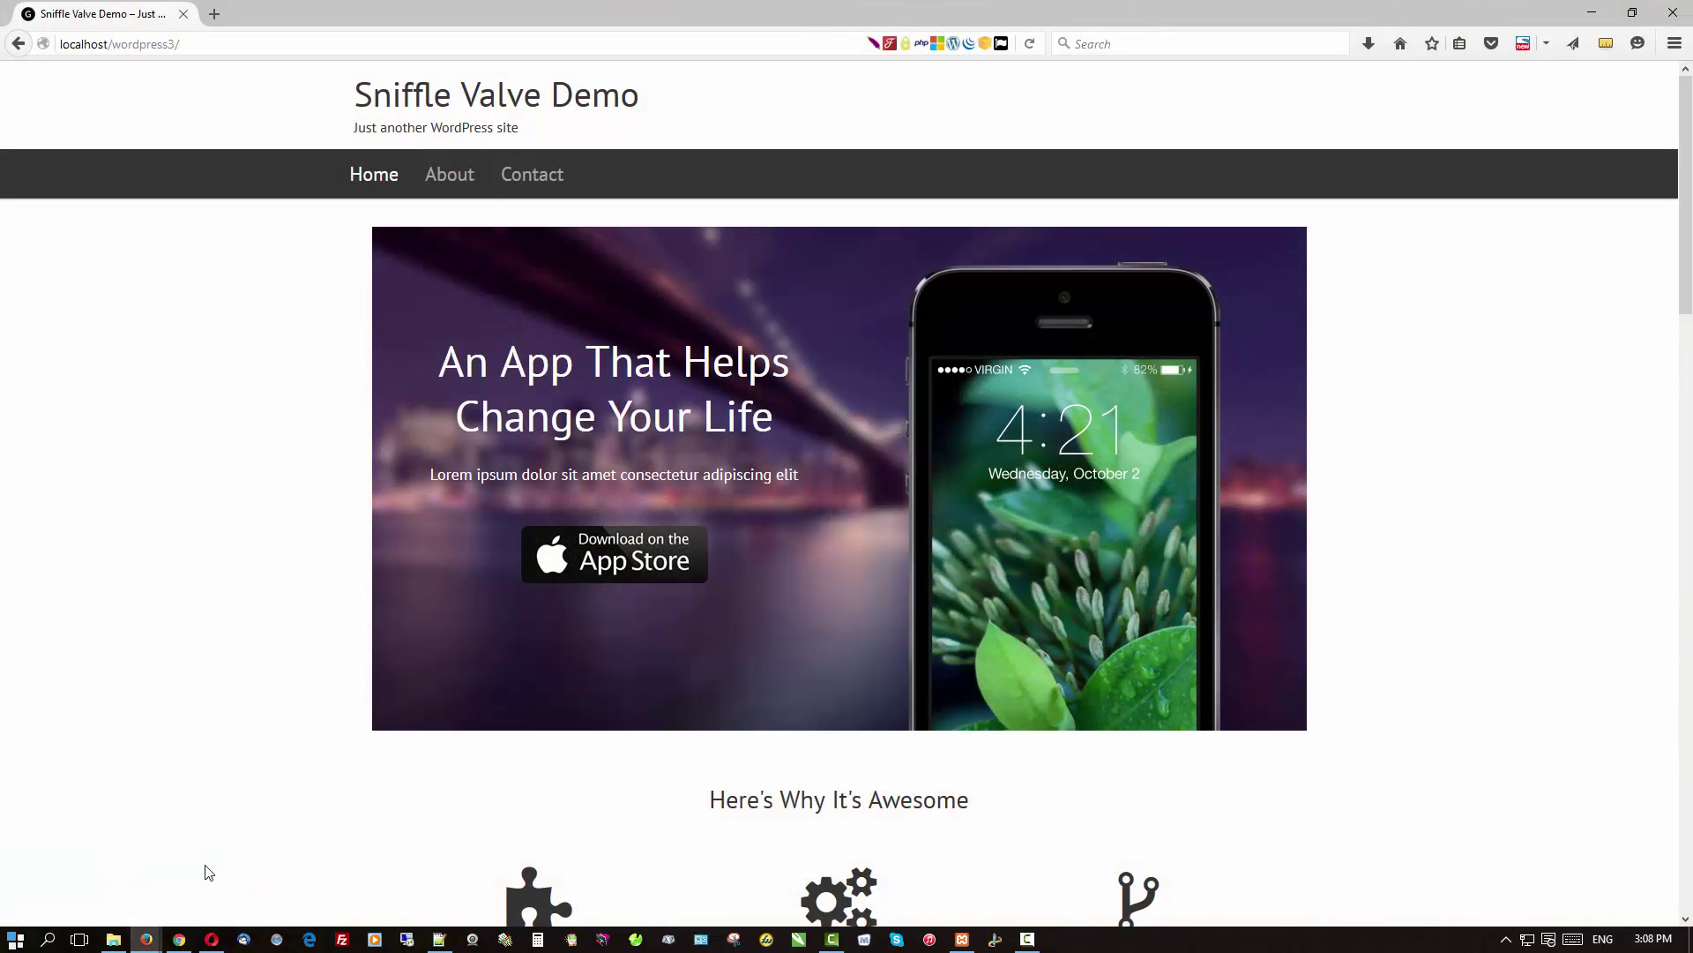
{"action": "left_click", "coordinate": [510, 102]}
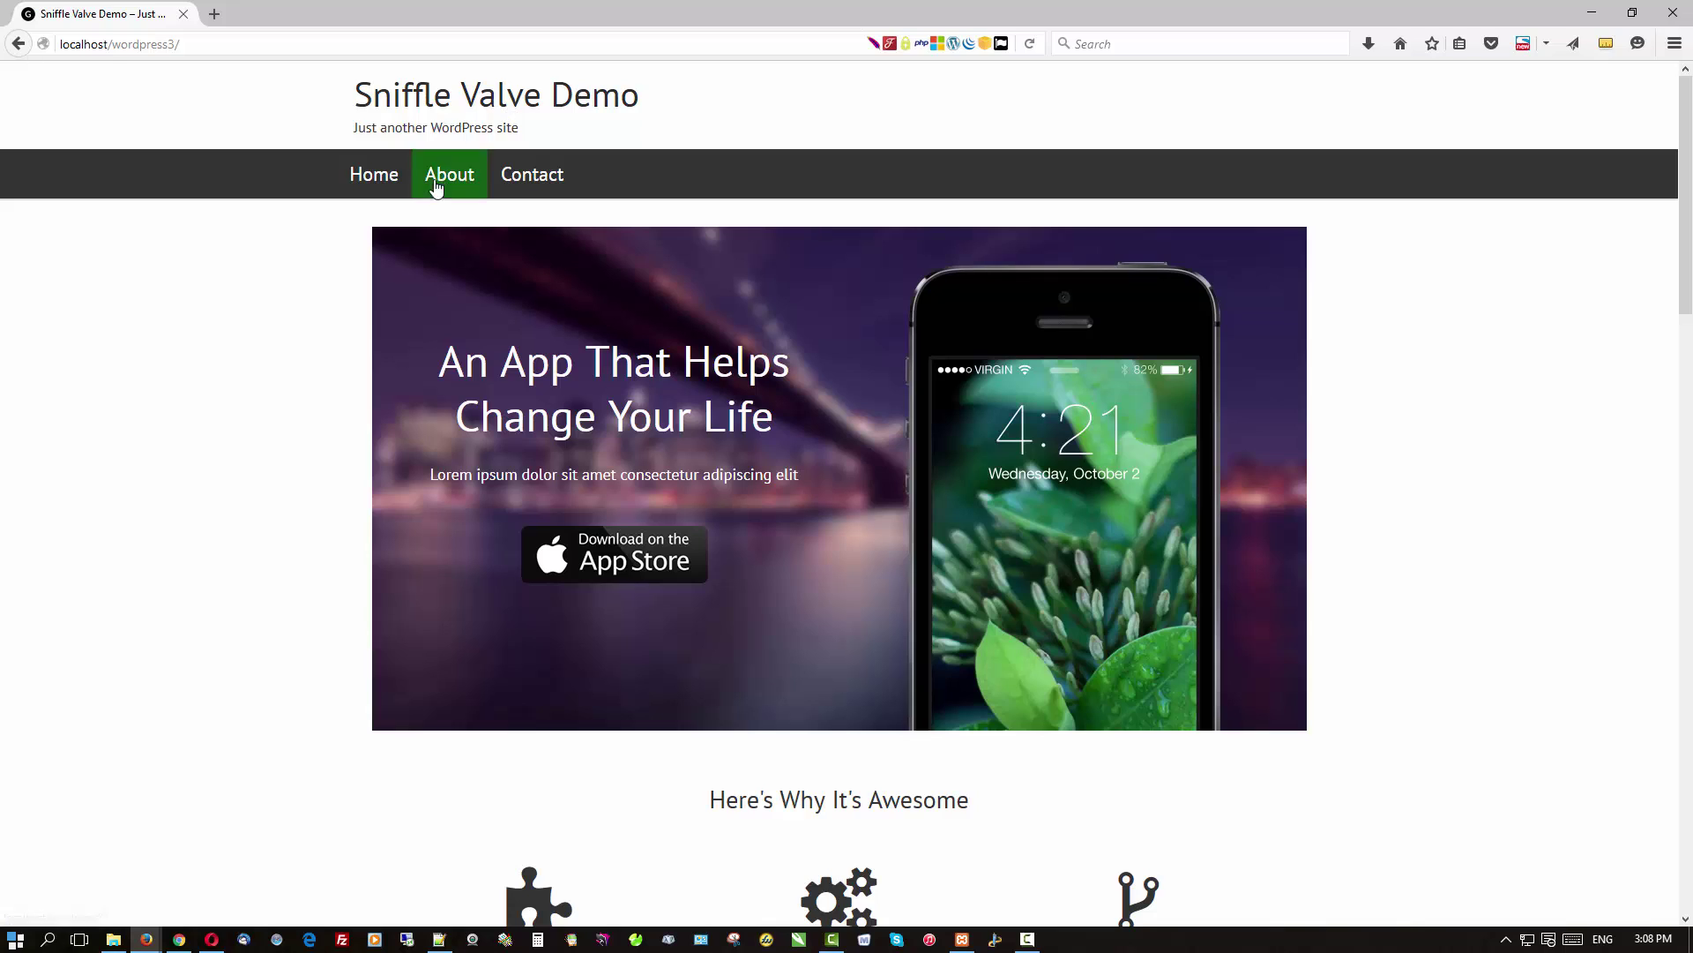
{"action": "left_click", "coordinate": [384, 175]}
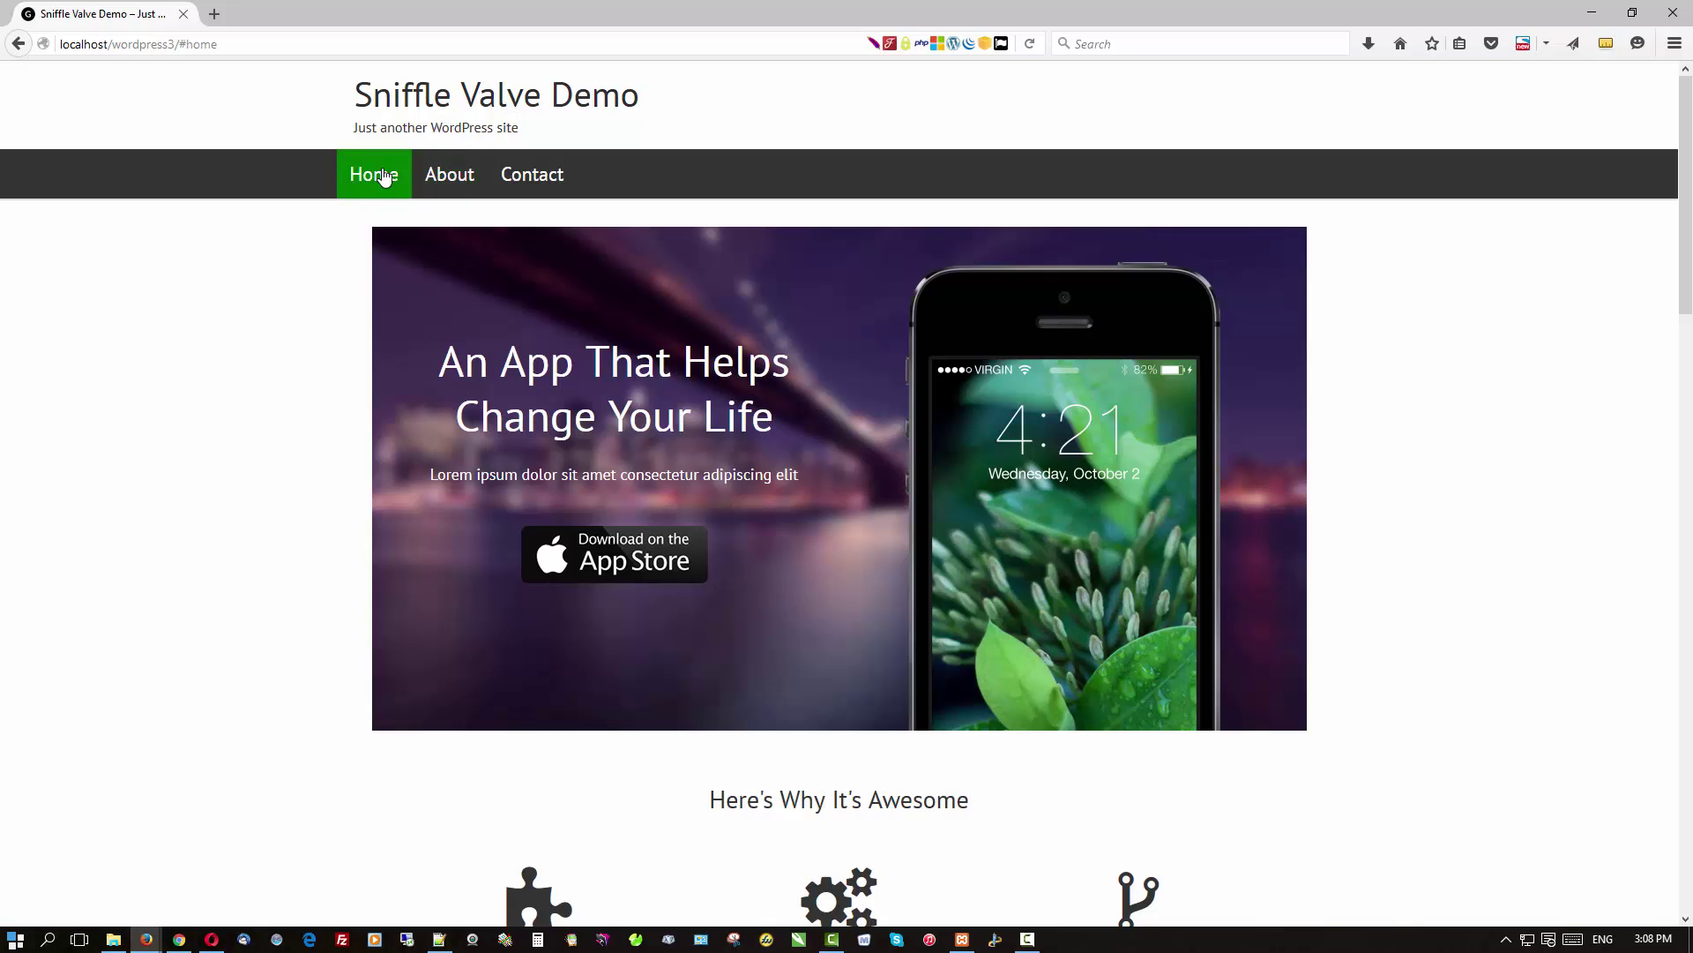
{"action": "left_click", "coordinate": [443, 173]}
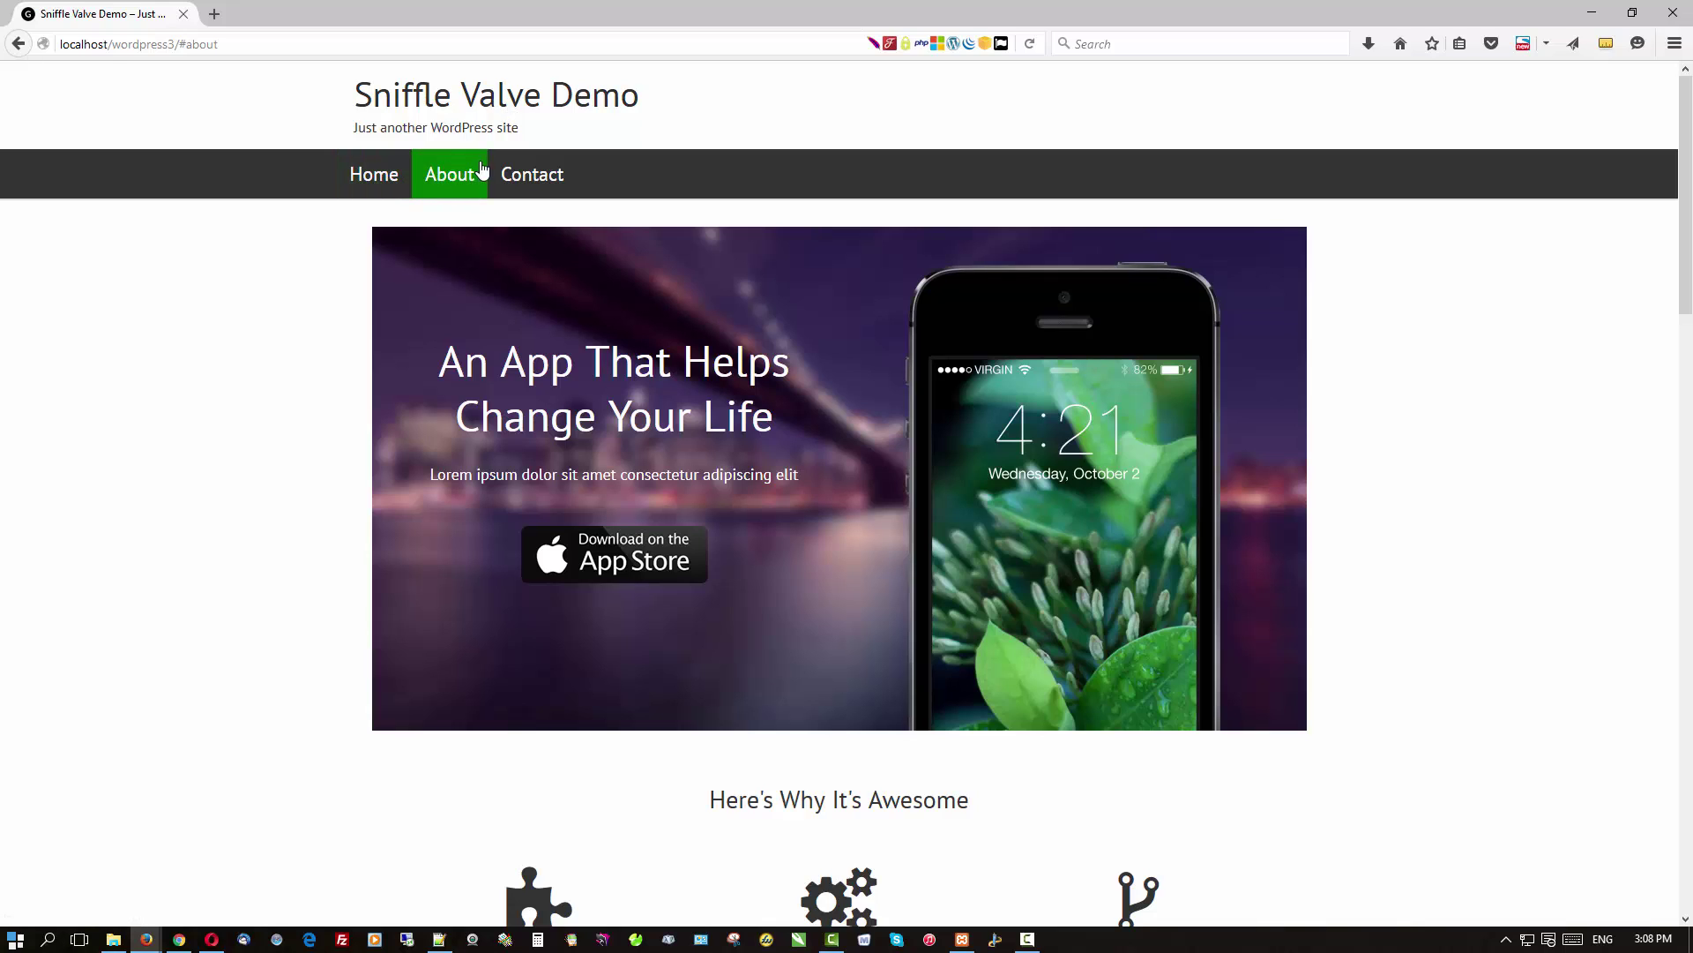
{"action": "left_click", "coordinate": [517, 176]}
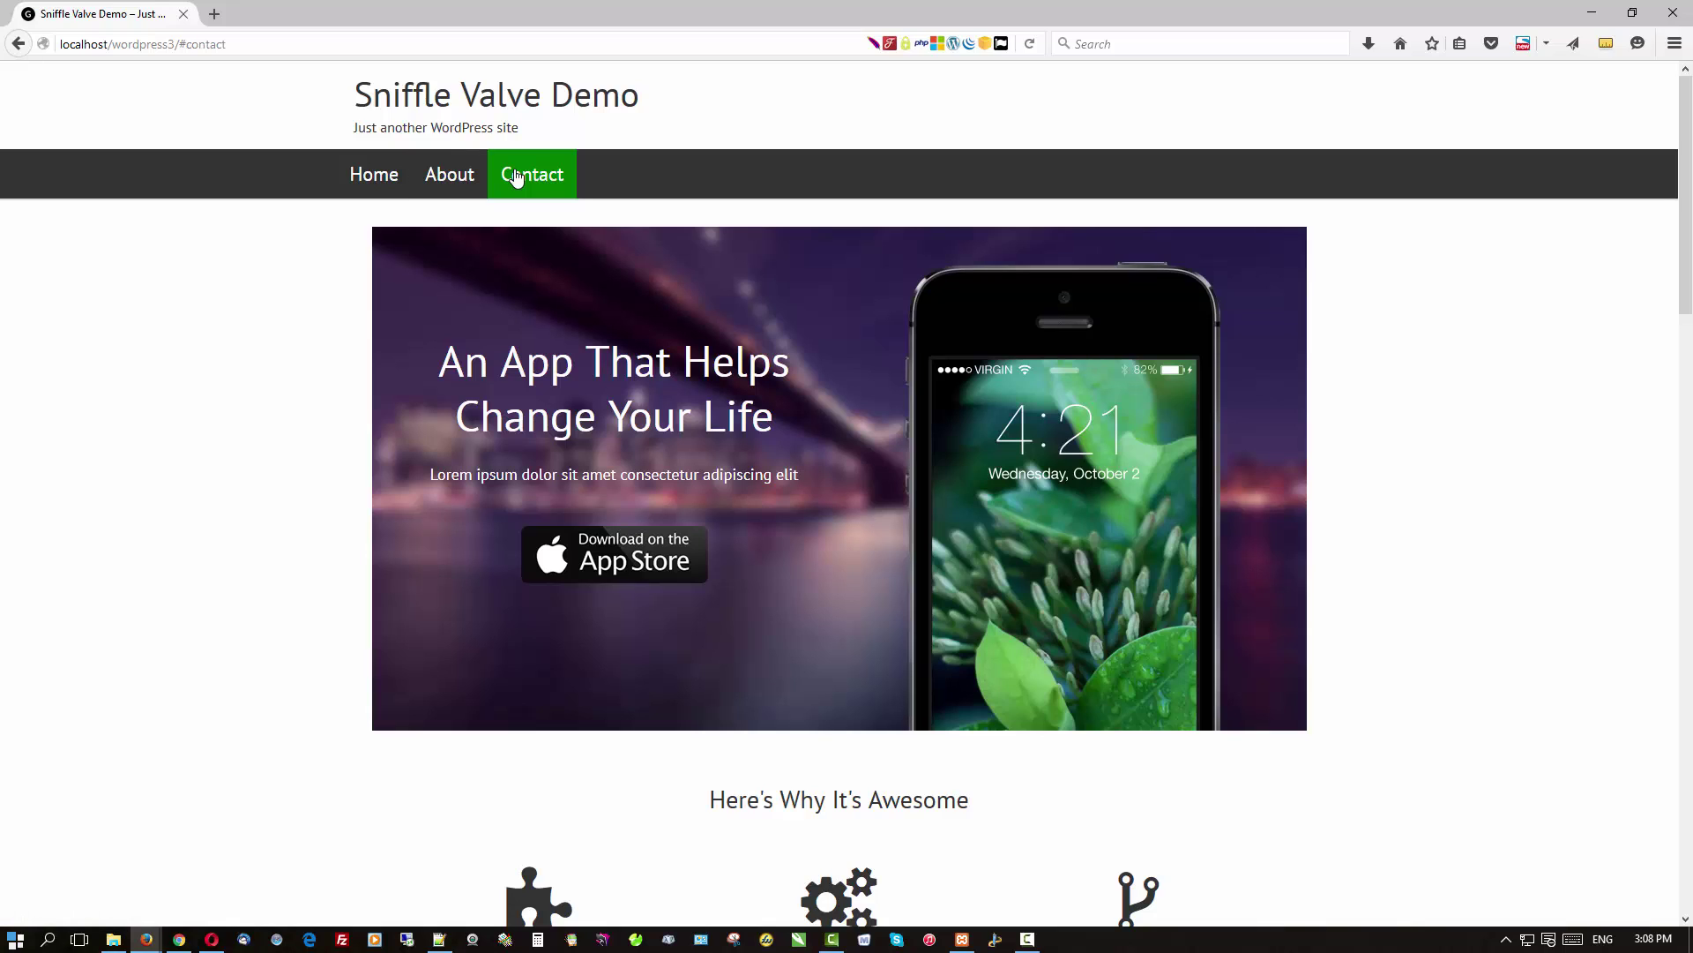
{"action": "left_click", "coordinate": [381, 186]}
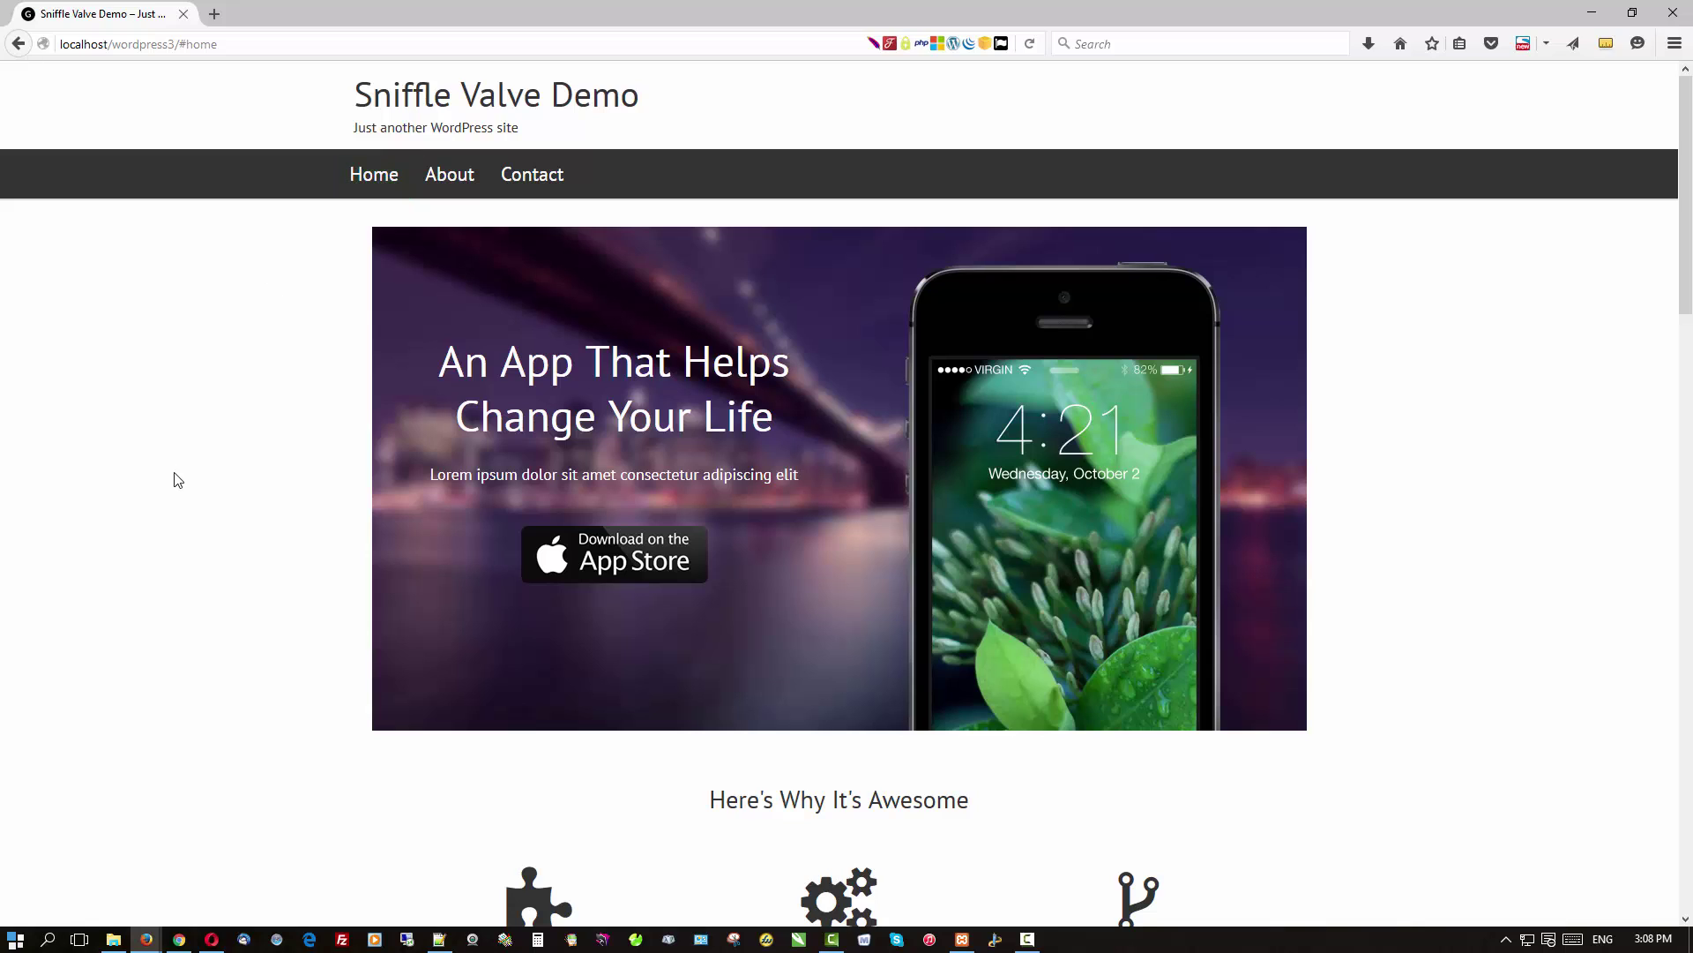
Step: Switch back to the WordPress admin in Chrome and open the Home front page in Page Builder
{"action": "left_click", "coordinate": [180, 941]}
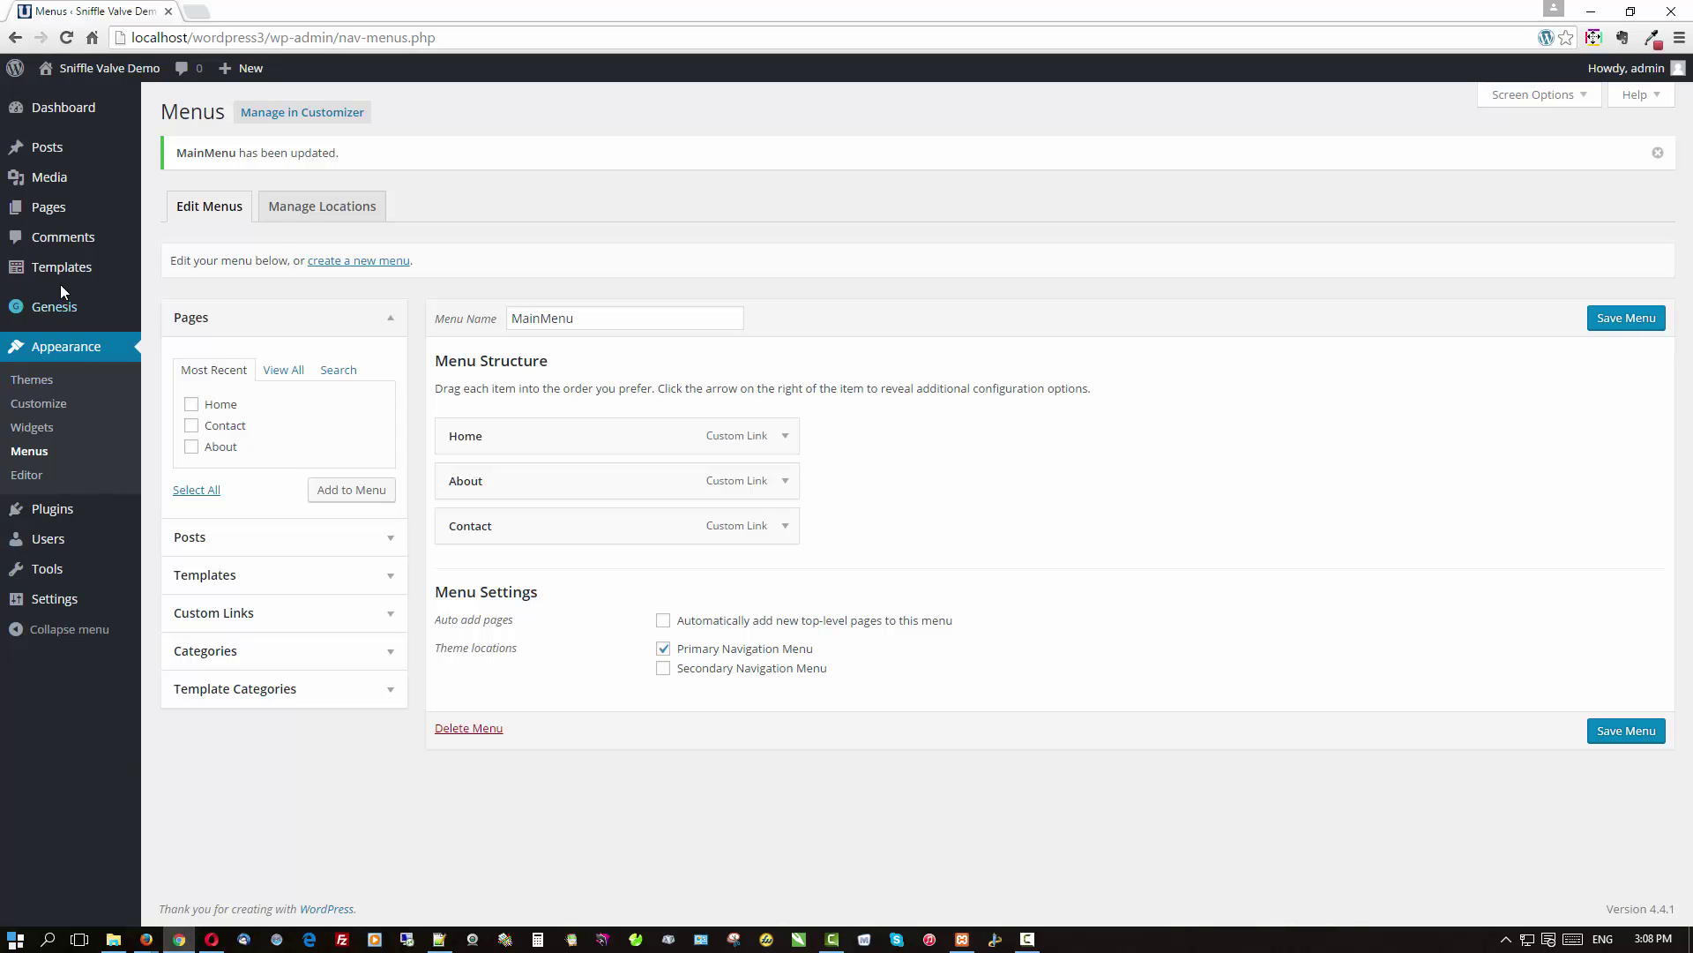
{"action": "mouse_move", "coordinate": [77, 215]}
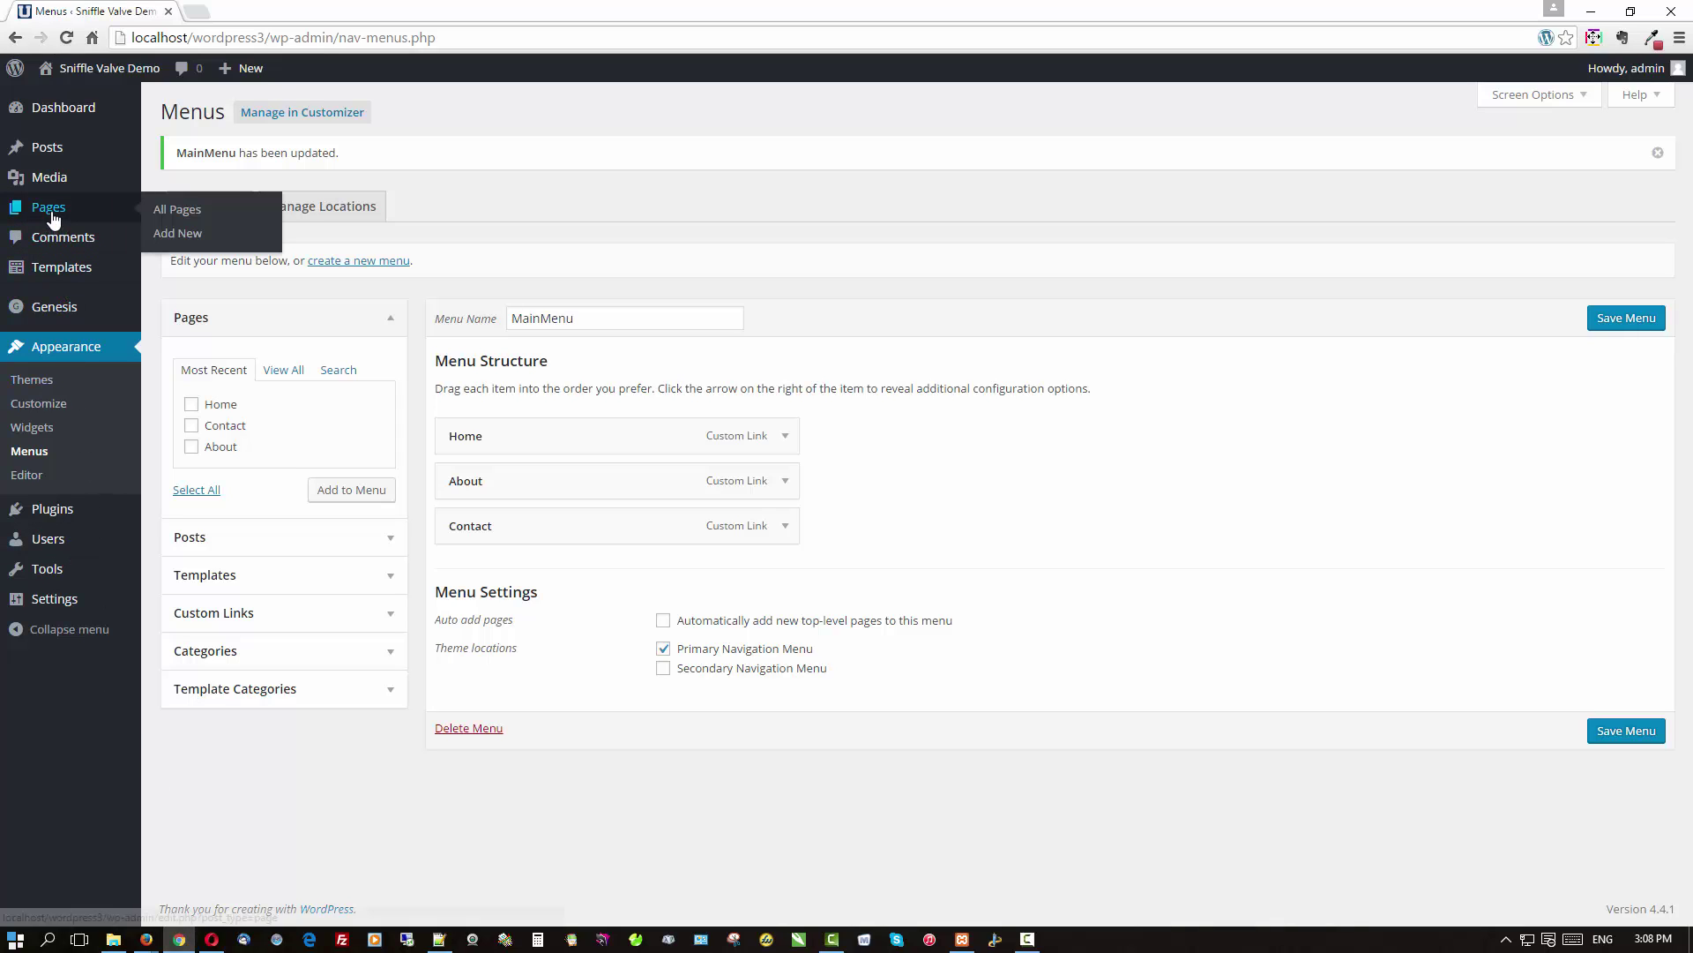
{"action": "left_click", "coordinate": [194, 213]}
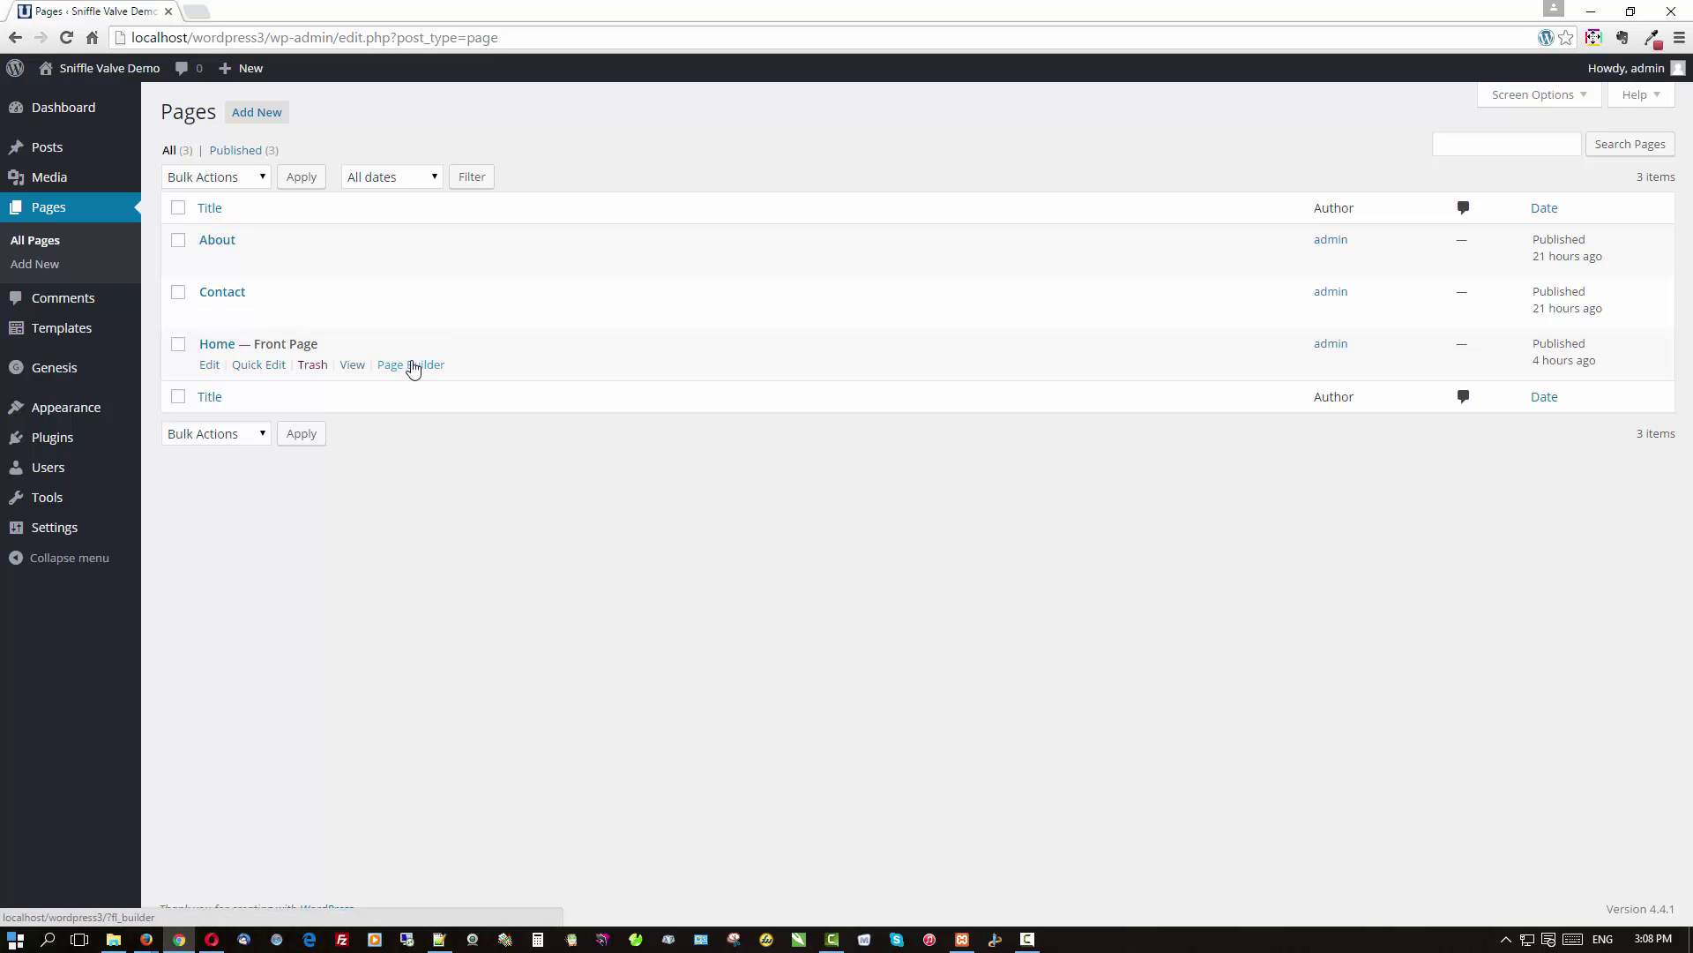
{"action": "left_click", "coordinate": [414, 365]}
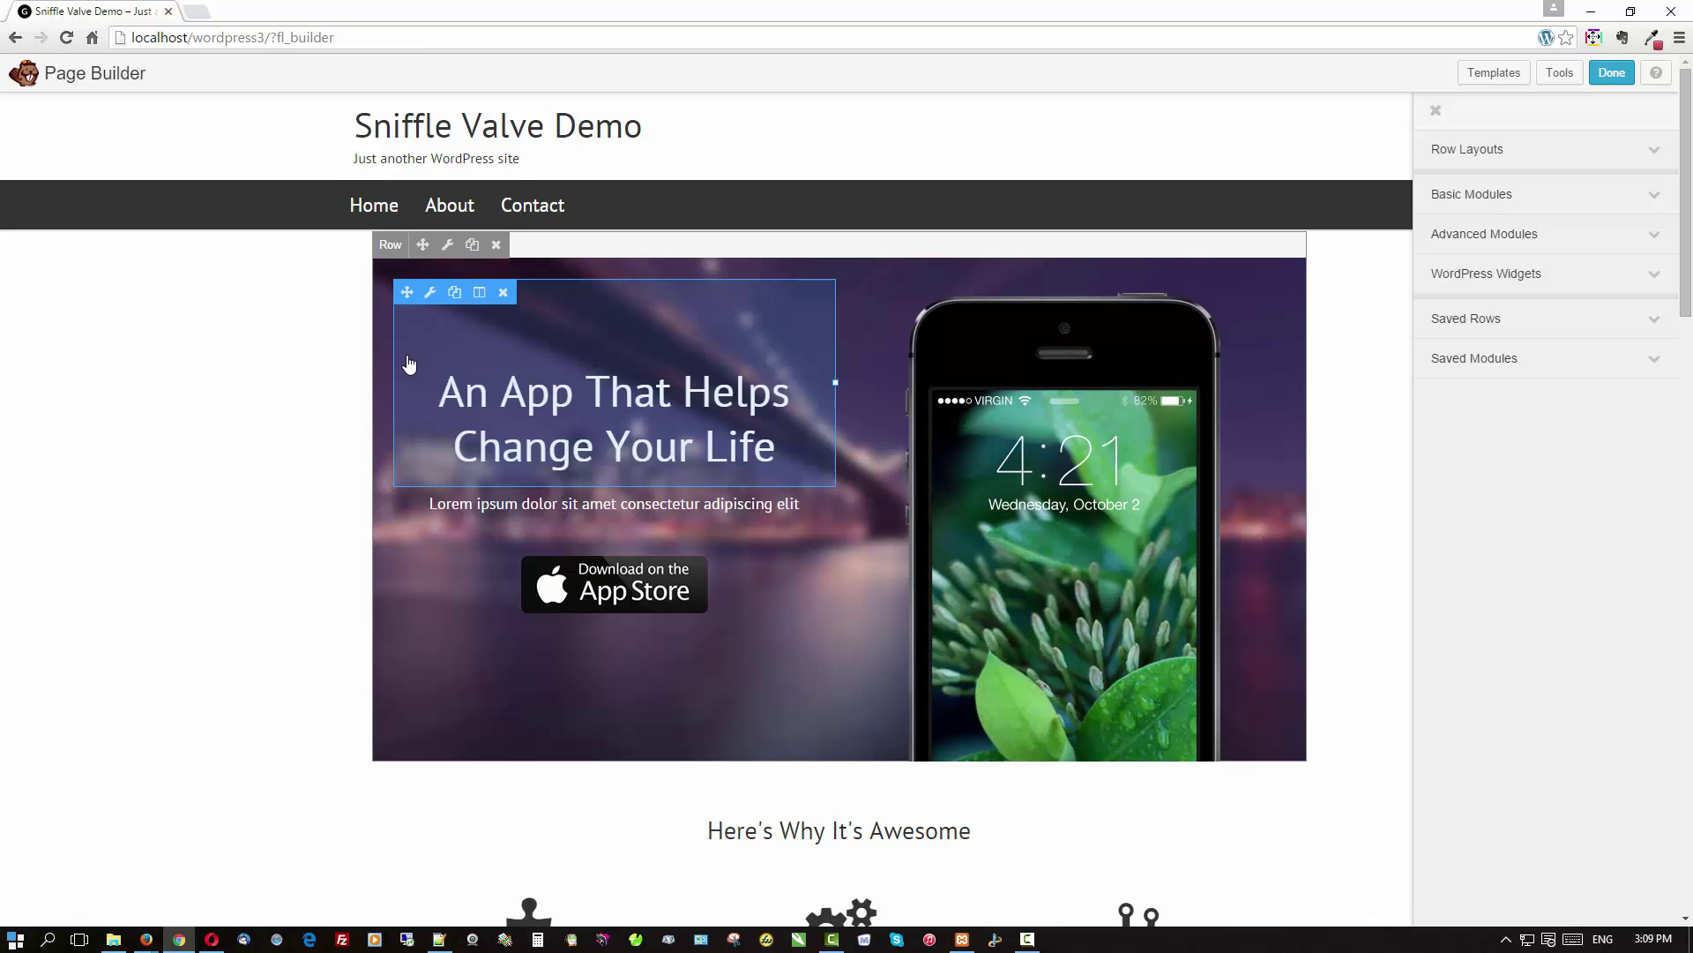
Step: Set the CSS ID of the "An App That Helps Change Your Life" row to home and save the row settings
{"action": "left_click", "coordinate": [449, 251]}
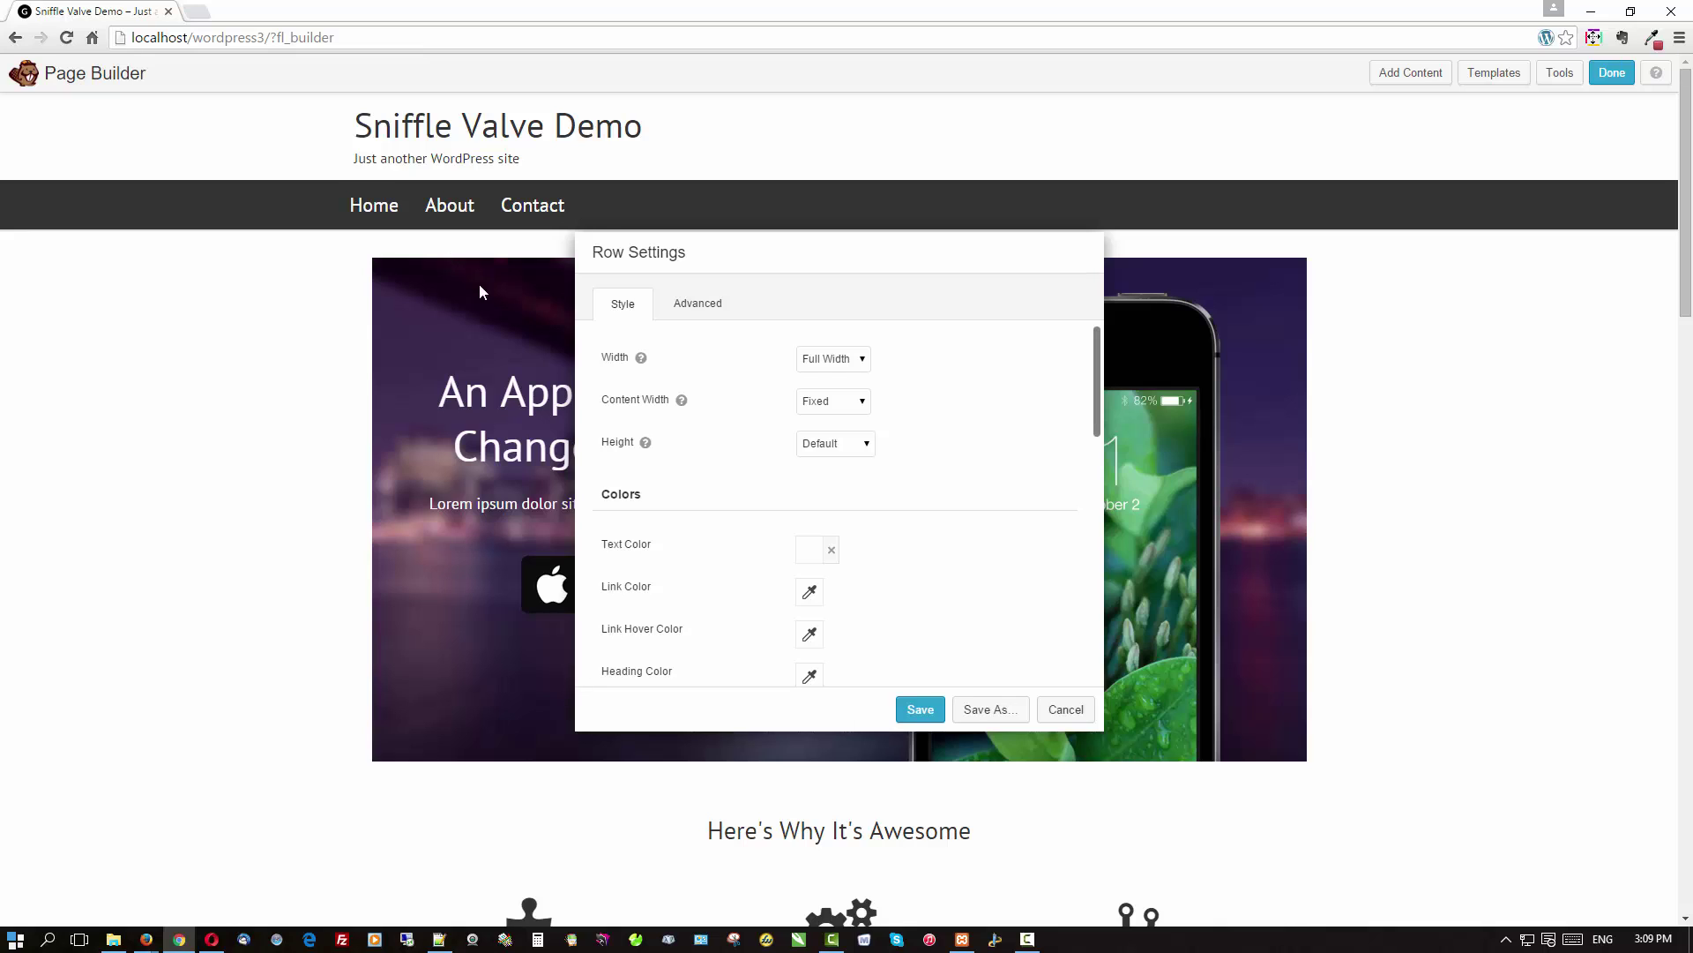
{"action": "left_click", "coordinate": [701, 310]}
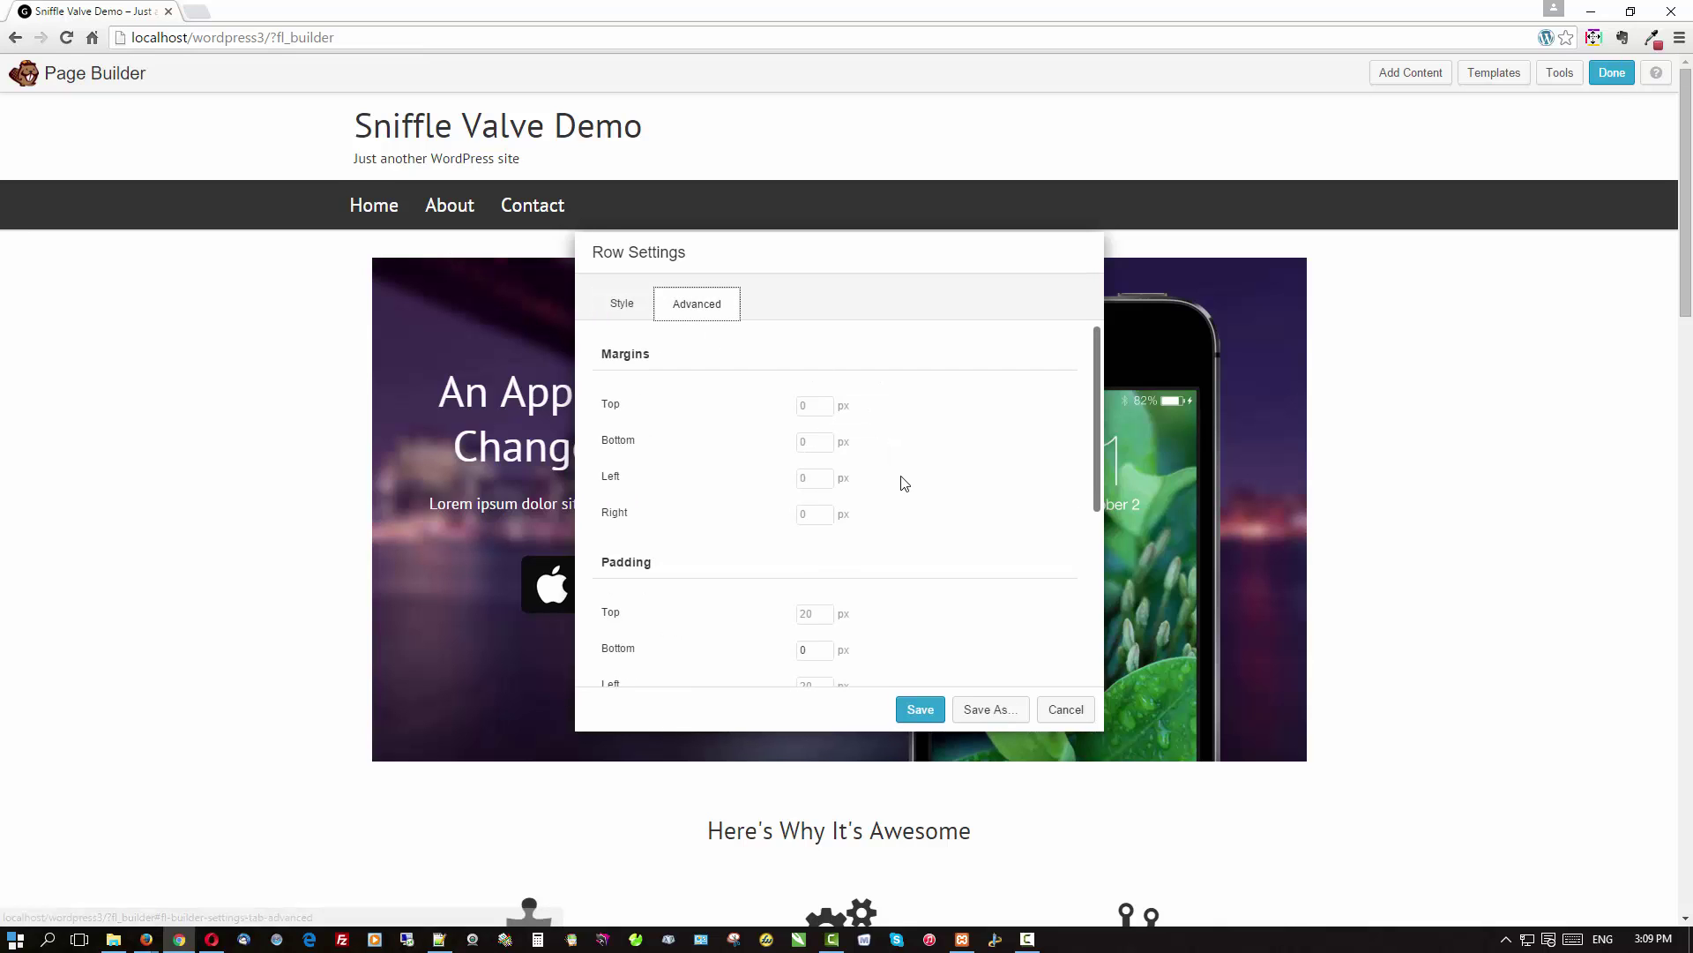
{"action": "scroll", "coordinate": [901, 482], "scroll_direction": "down", "scroll_amount": 3}
{"action": "scroll", "coordinate": [904, 482], "scroll_direction": "down", "scroll_amount": 1}
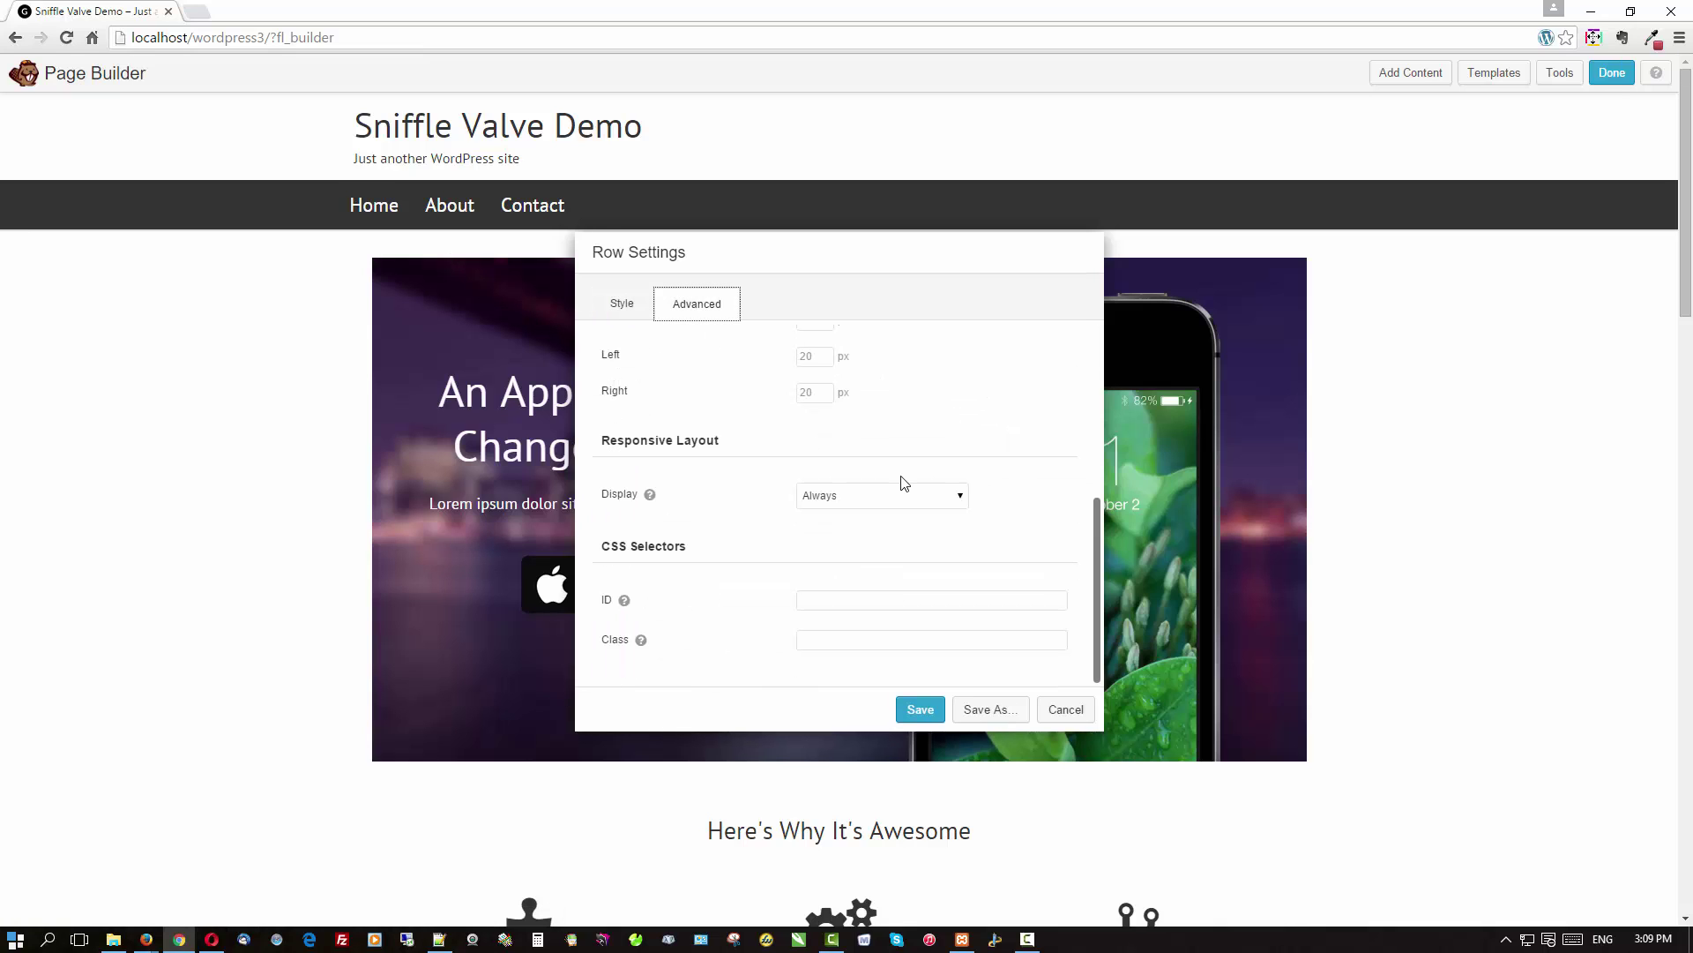
{"action": "left_click", "coordinate": [825, 600]}
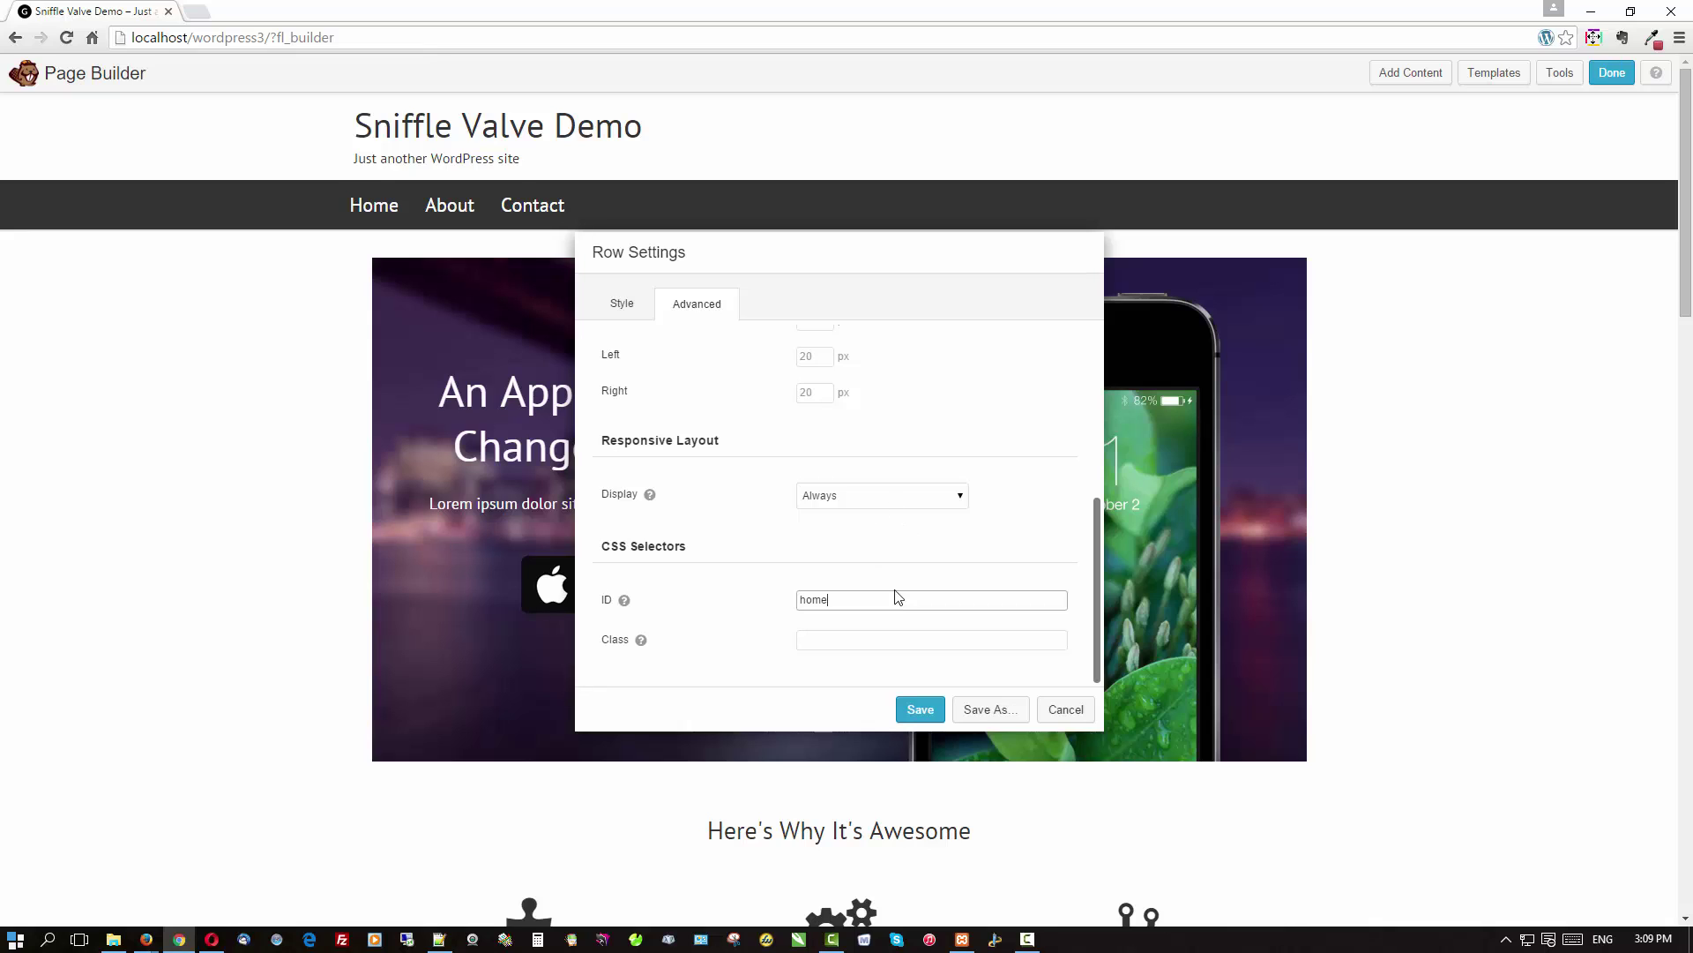
{"action": "left_click", "coordinate": [923, 713]}
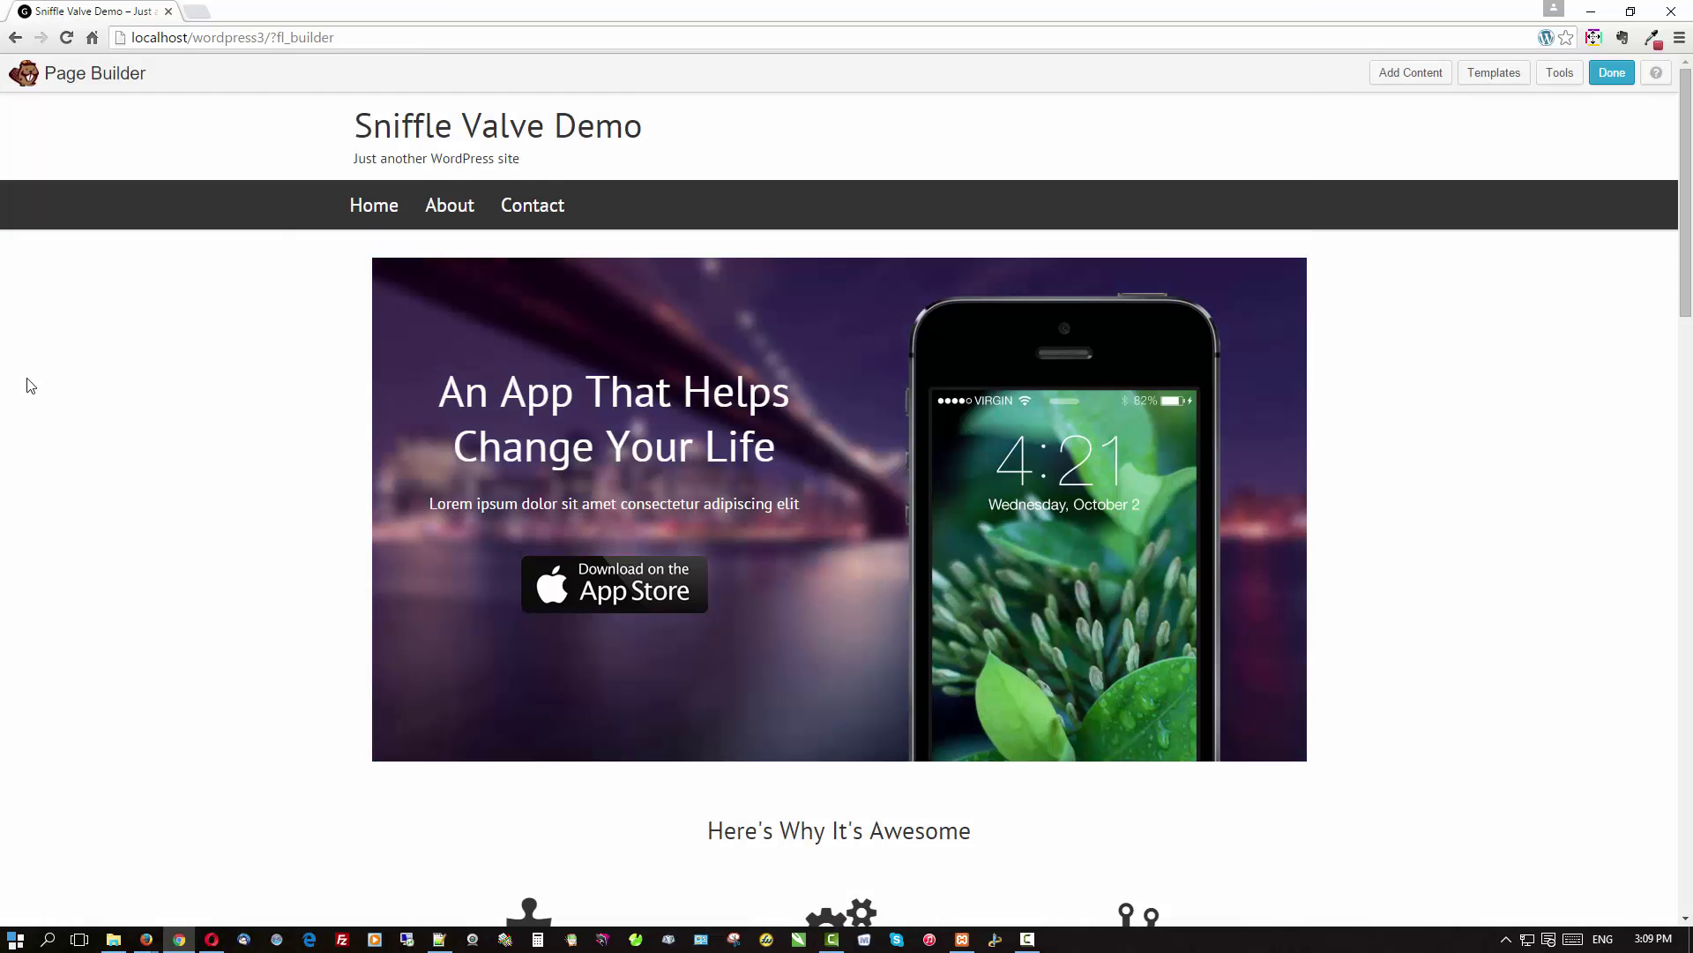
Step: Set the CSS ID of the About Us heading row to about and save the row settings
{"action": "scroll", "coordinate": [27, 385], "scroll_direction": "down", "scroll_amount": 13}
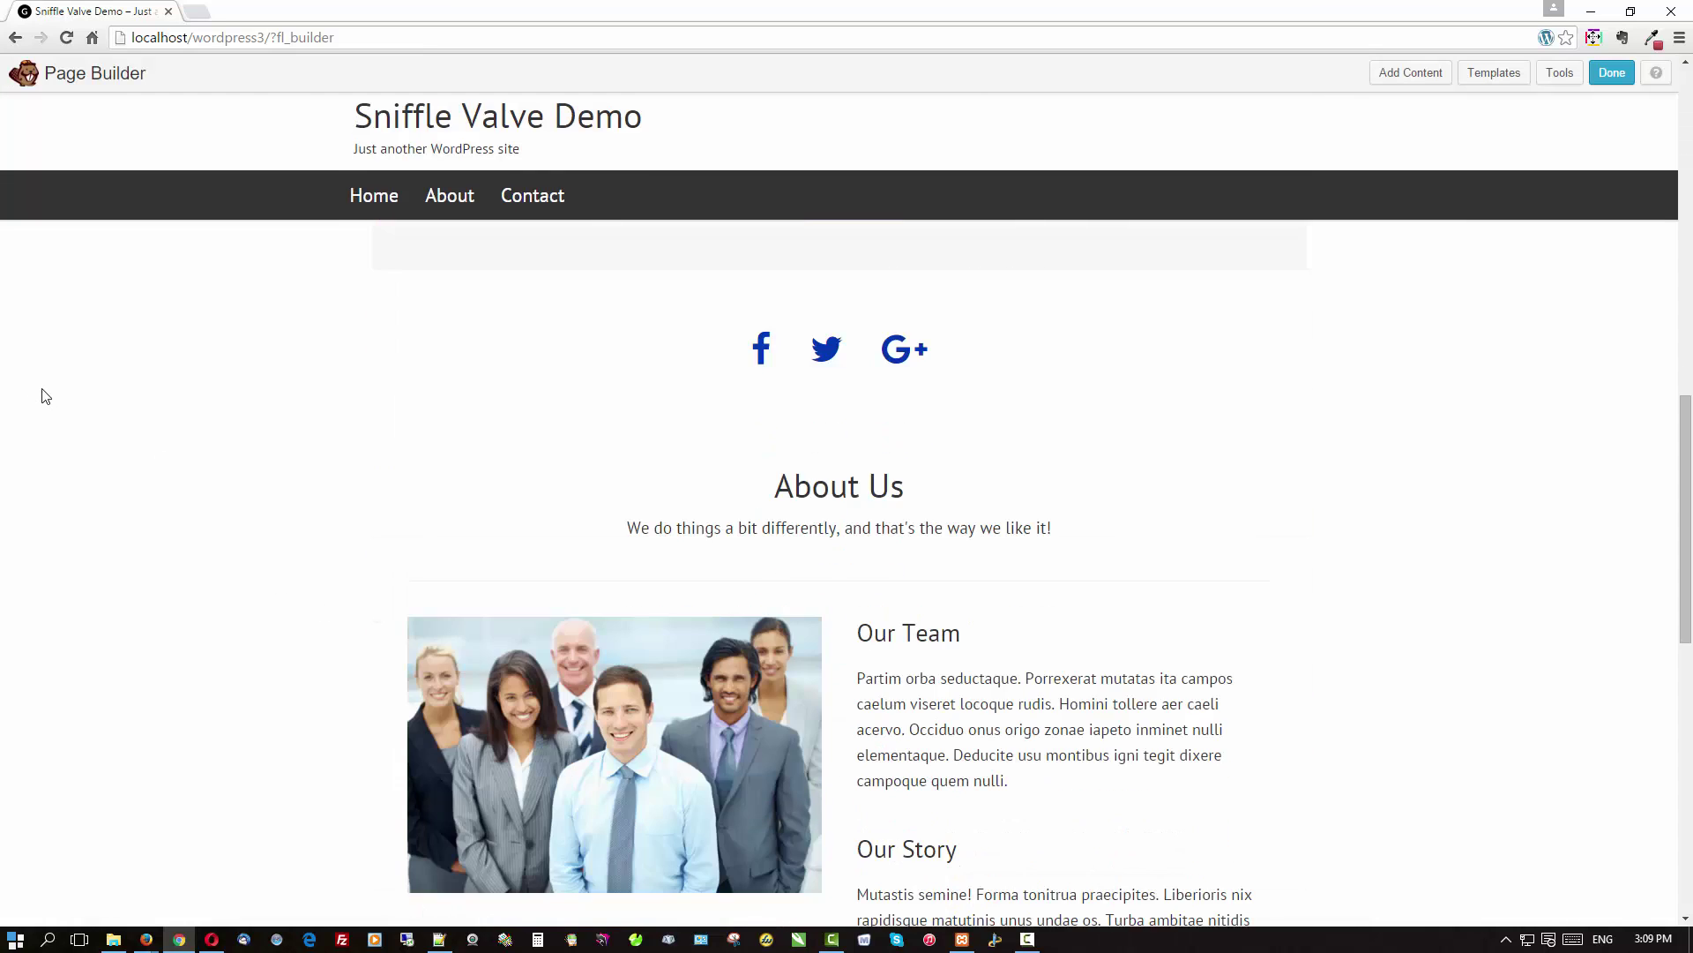
{"action": "mouse_move", "coordinate": [635, 415]}
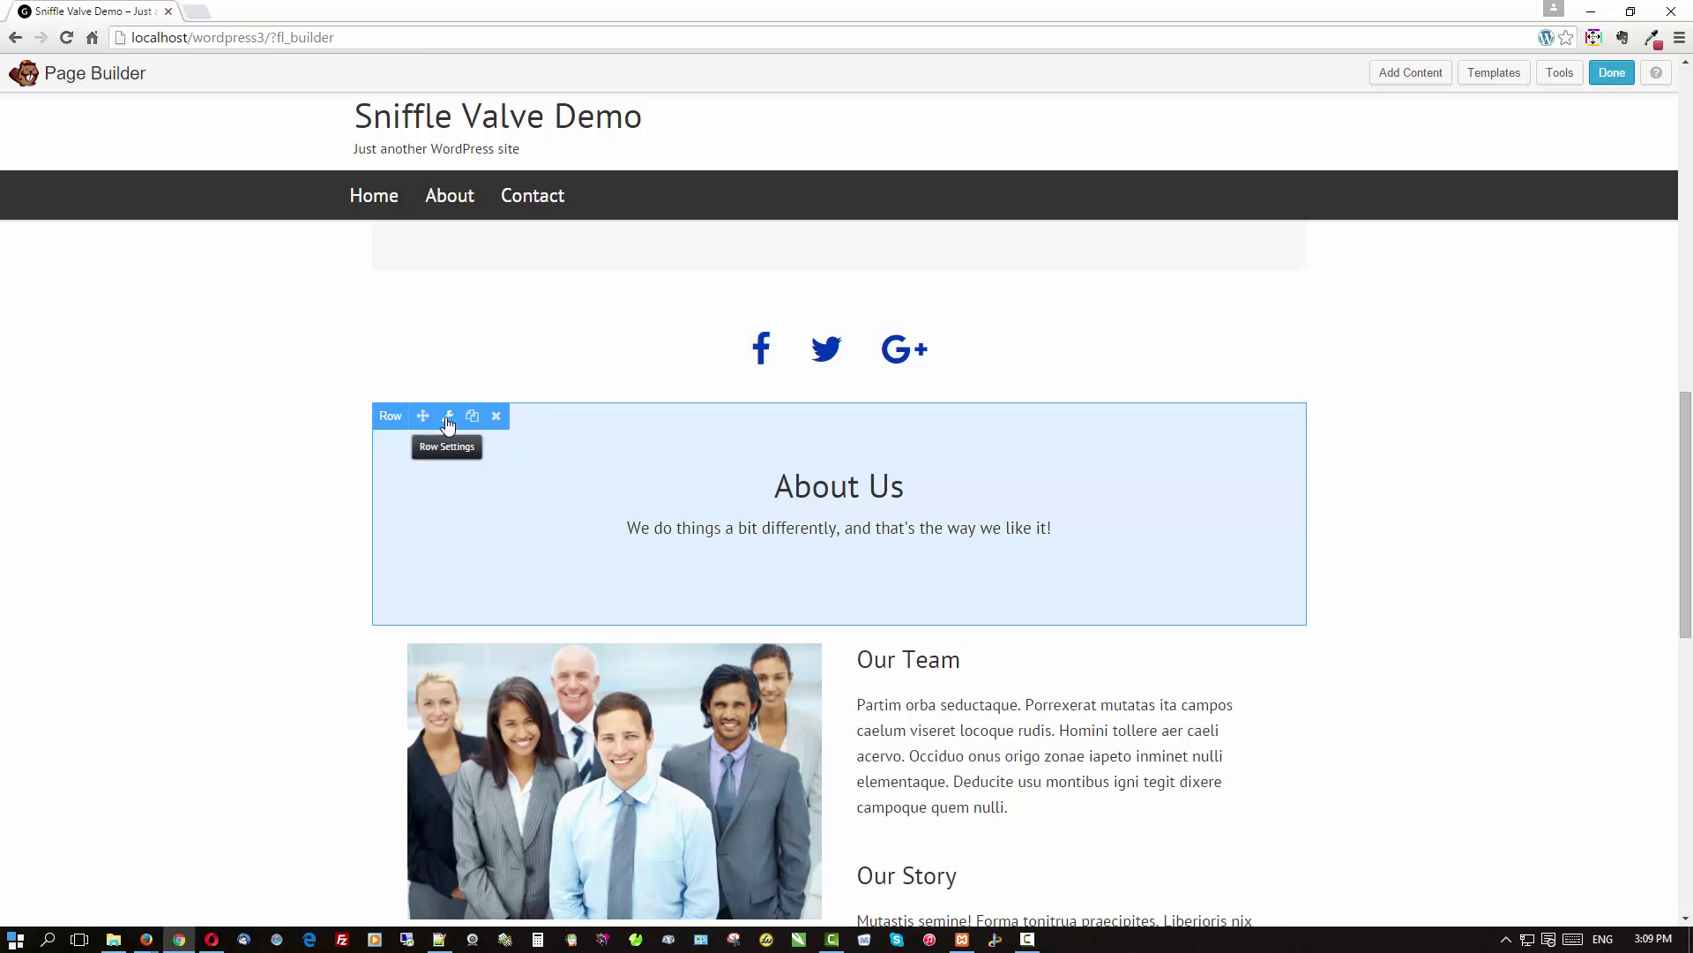
{"action": "left_click", "coordinate": [444, 422]}
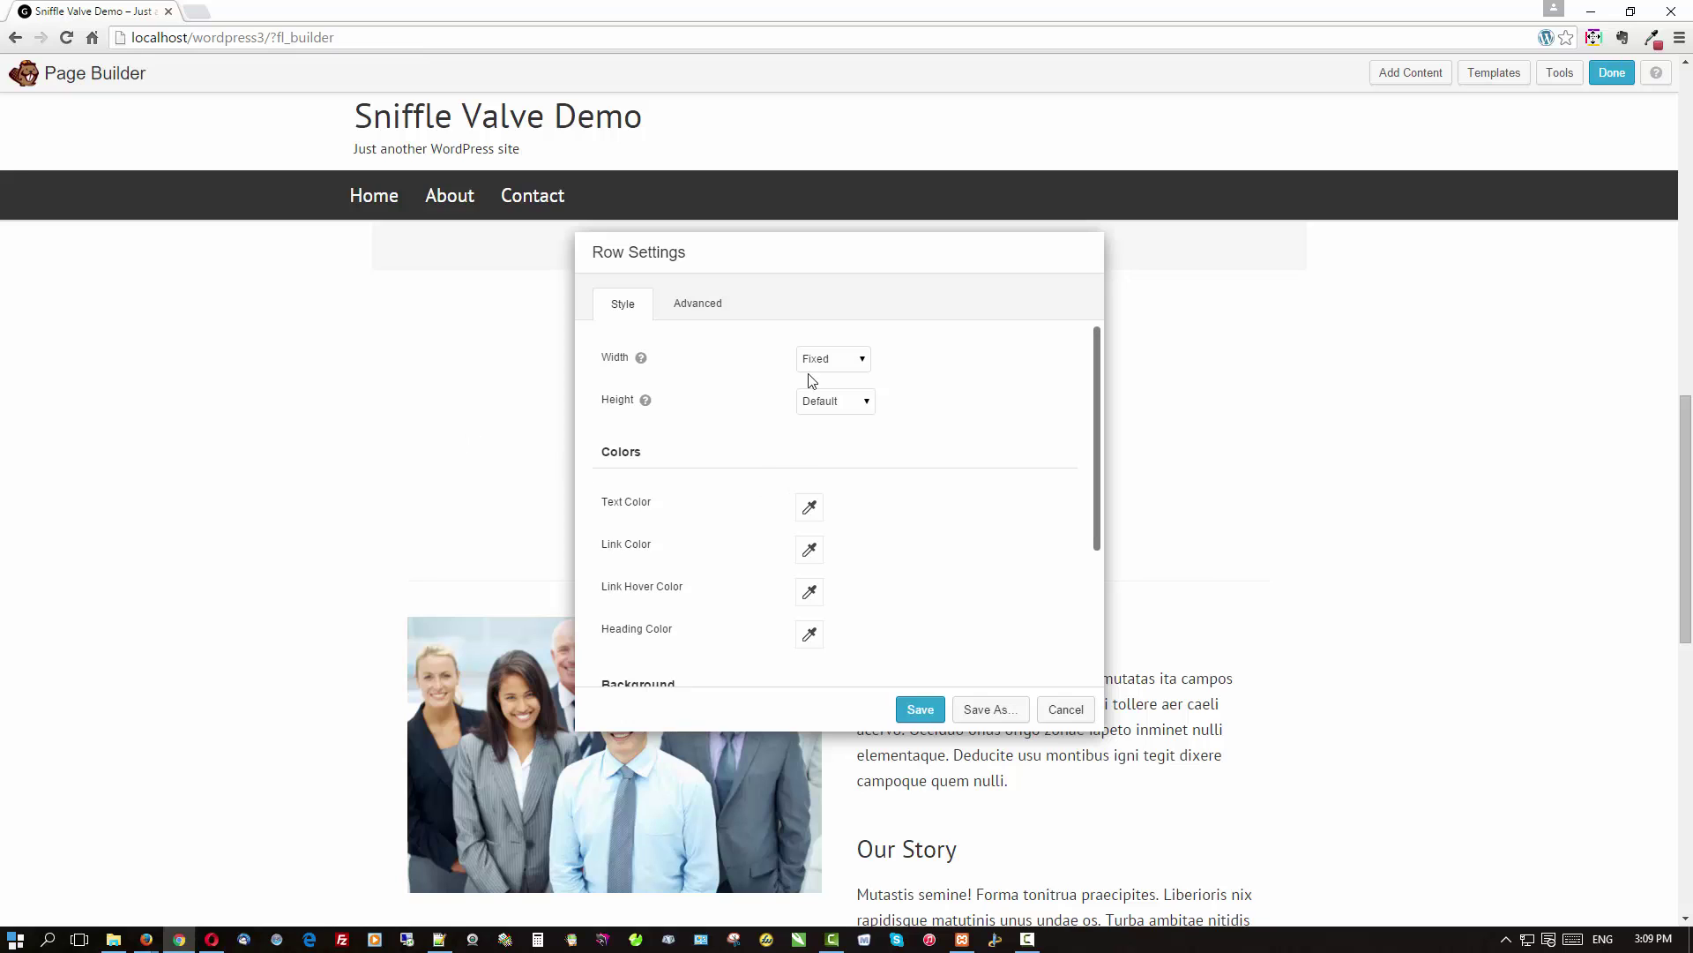
{"action": "left_click", "coordinate": [713, 308]}
{"action": "scroll", "coordinate": [908, 504], "scroll_direction": "down", "scroll_amount": 1}
{"action": "scroll", "coordinate": [908, 504], "scroll_direction": "down", "scroll_amount": 3}
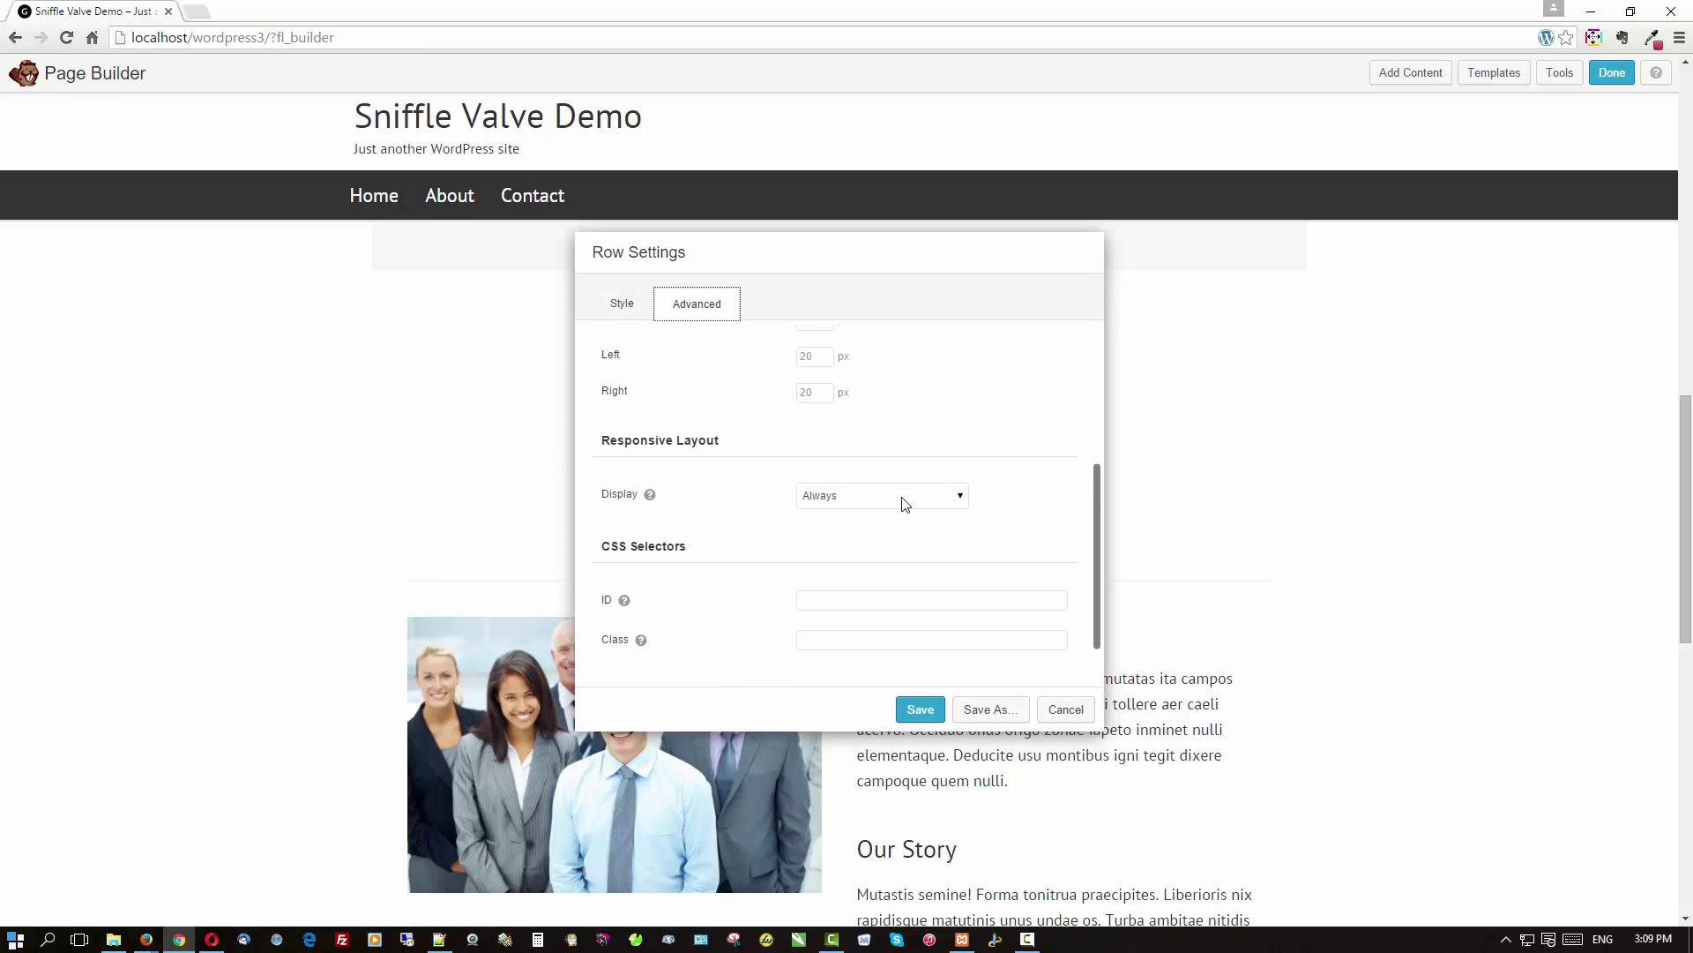
{"action": "left_click", "coordinate": [895, 602]}
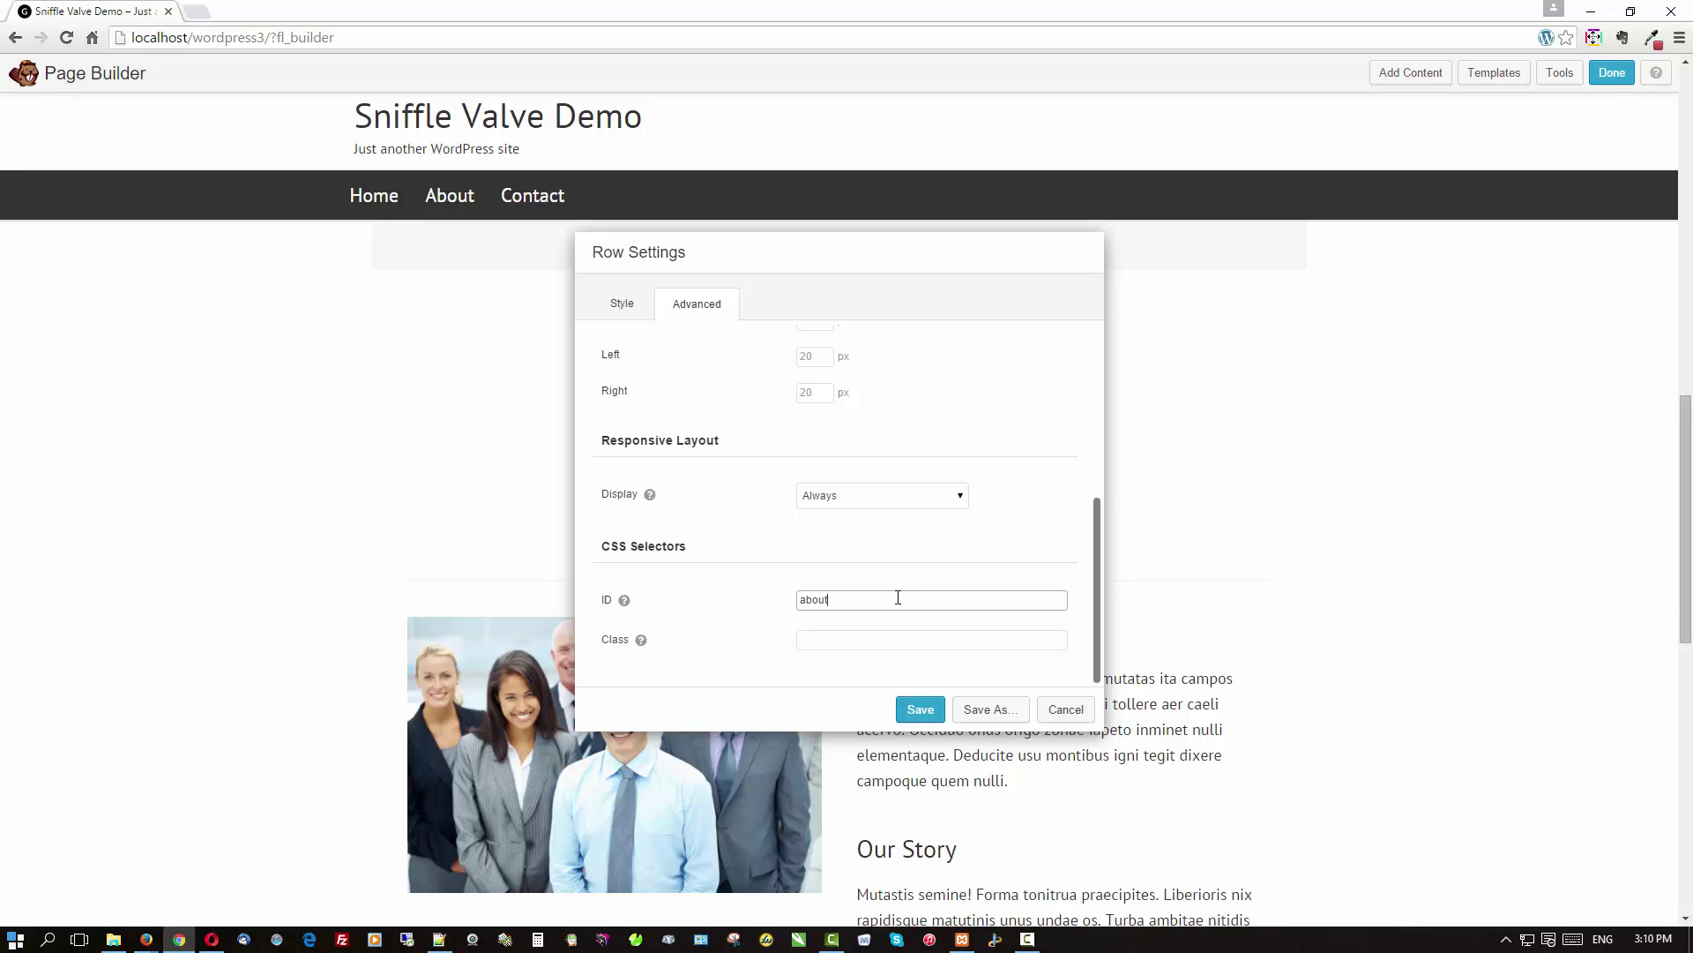
{"action": "left_click", "coordinate": [920, 709]}
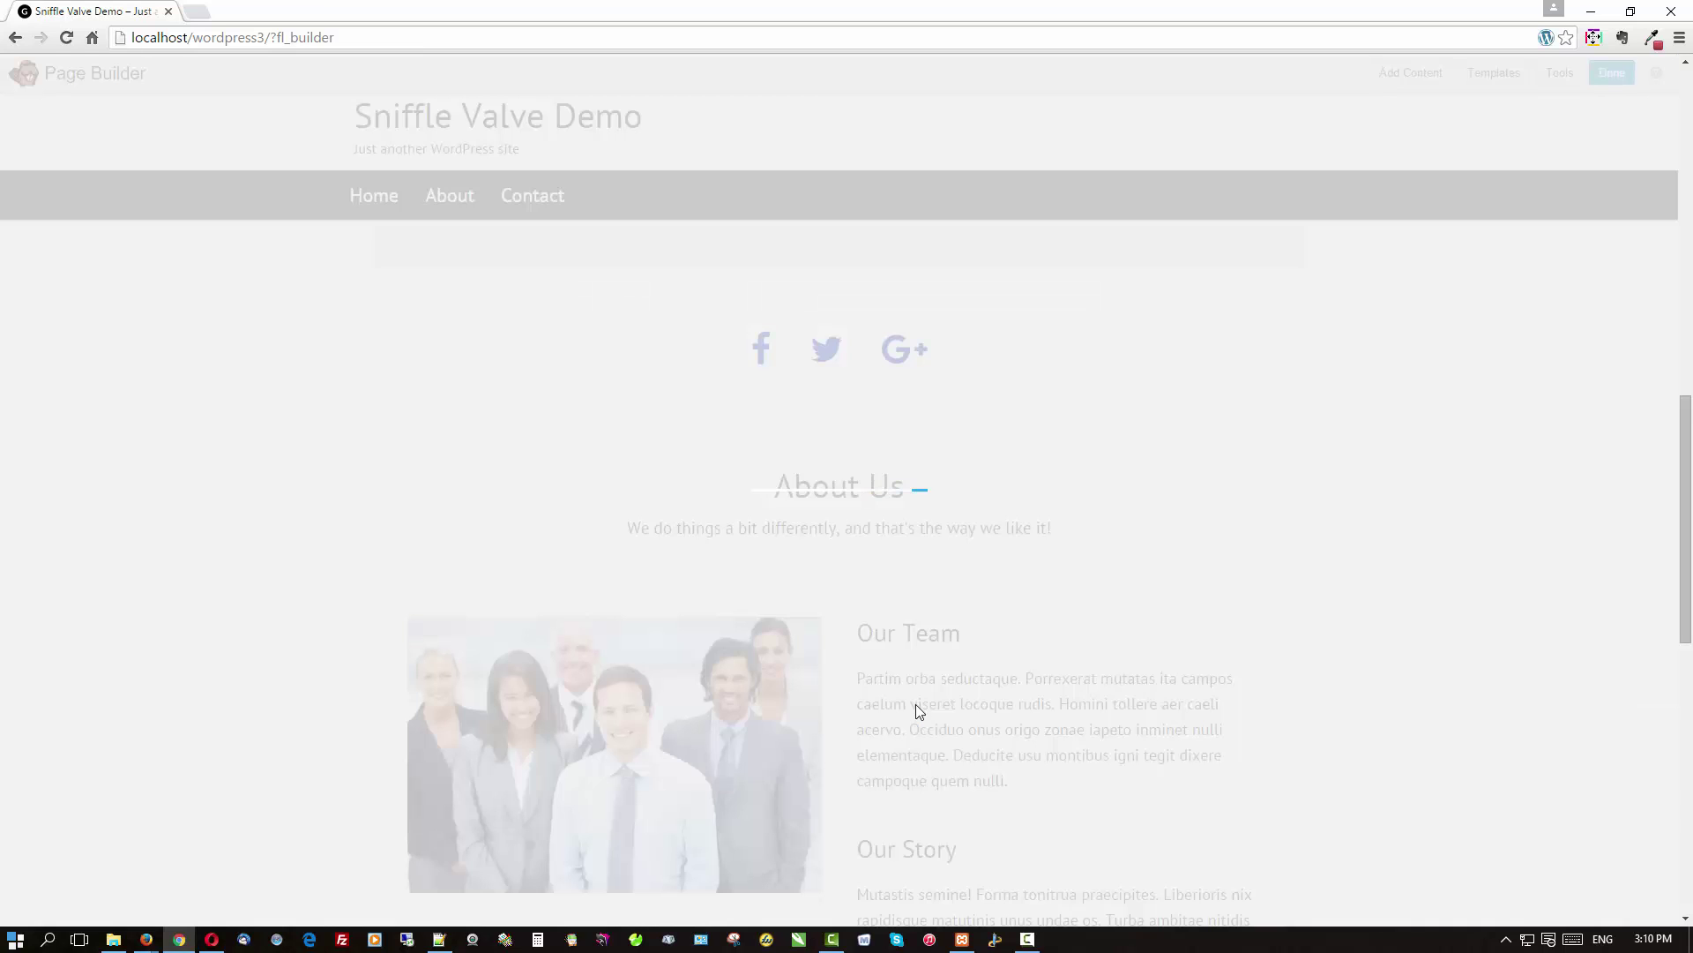
Step: Set the CSS ID of the Contact Us heading row to contact, save it, and publish the page builder changes
{"action": "scroll", "coordinate": [70, 569], "scroll_direction": "down", "scroll_amount": 8}
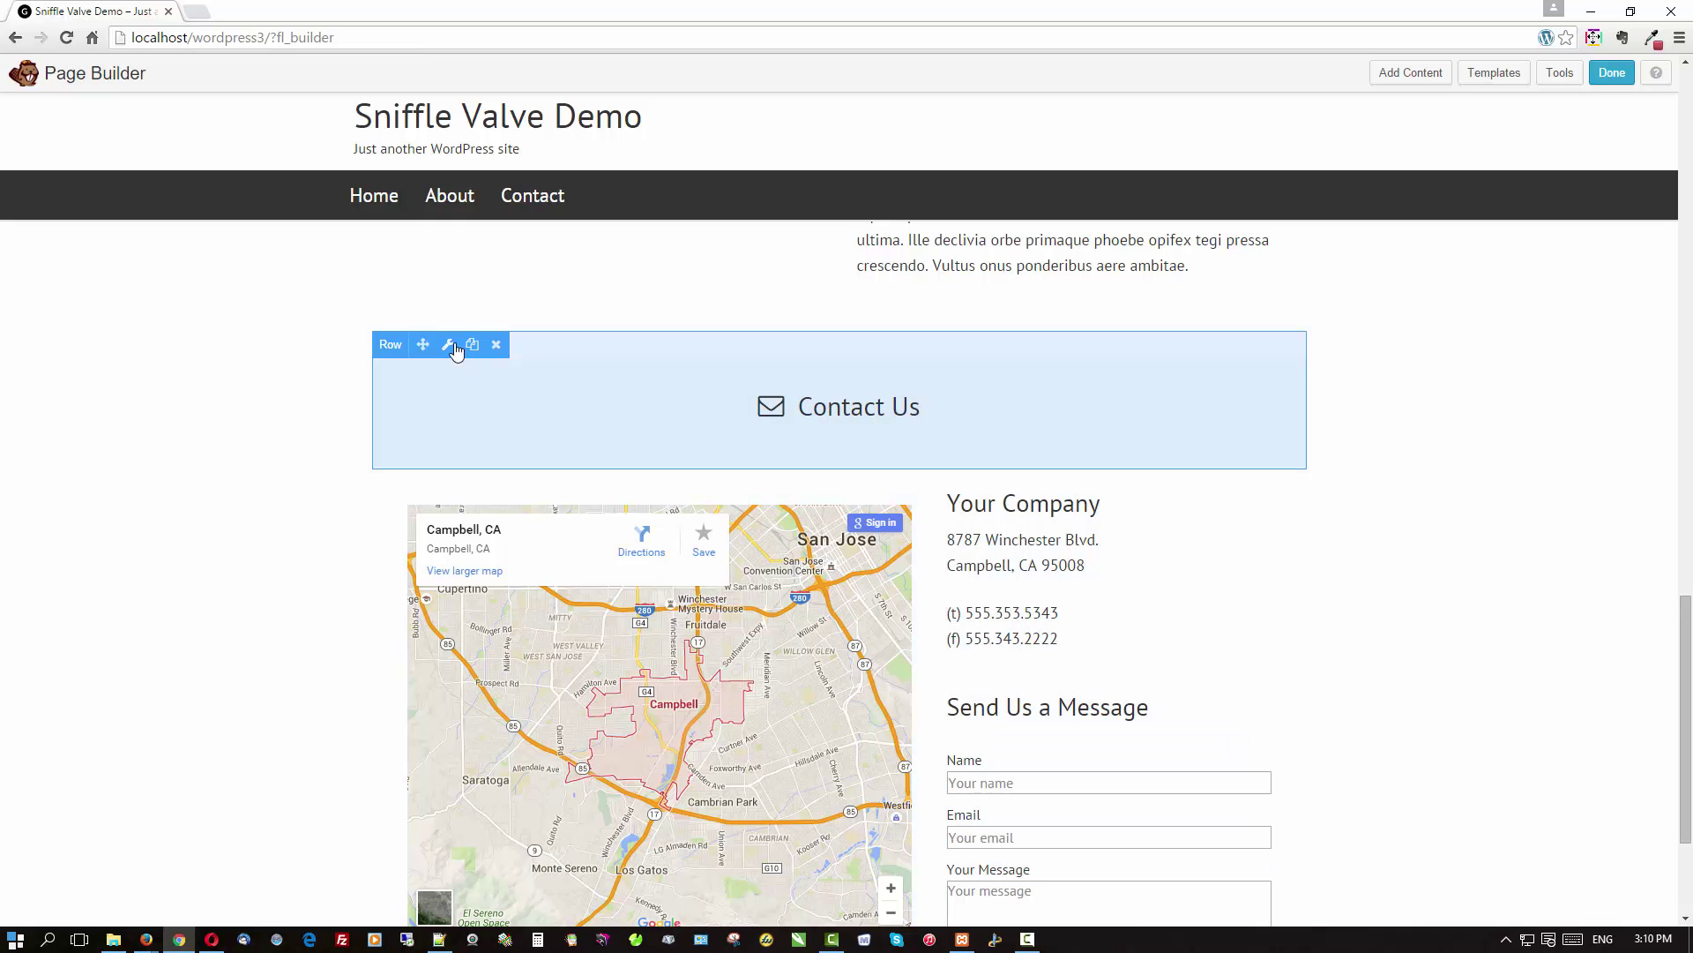
{"action": "left_click", "coordinate": [453, 346]}
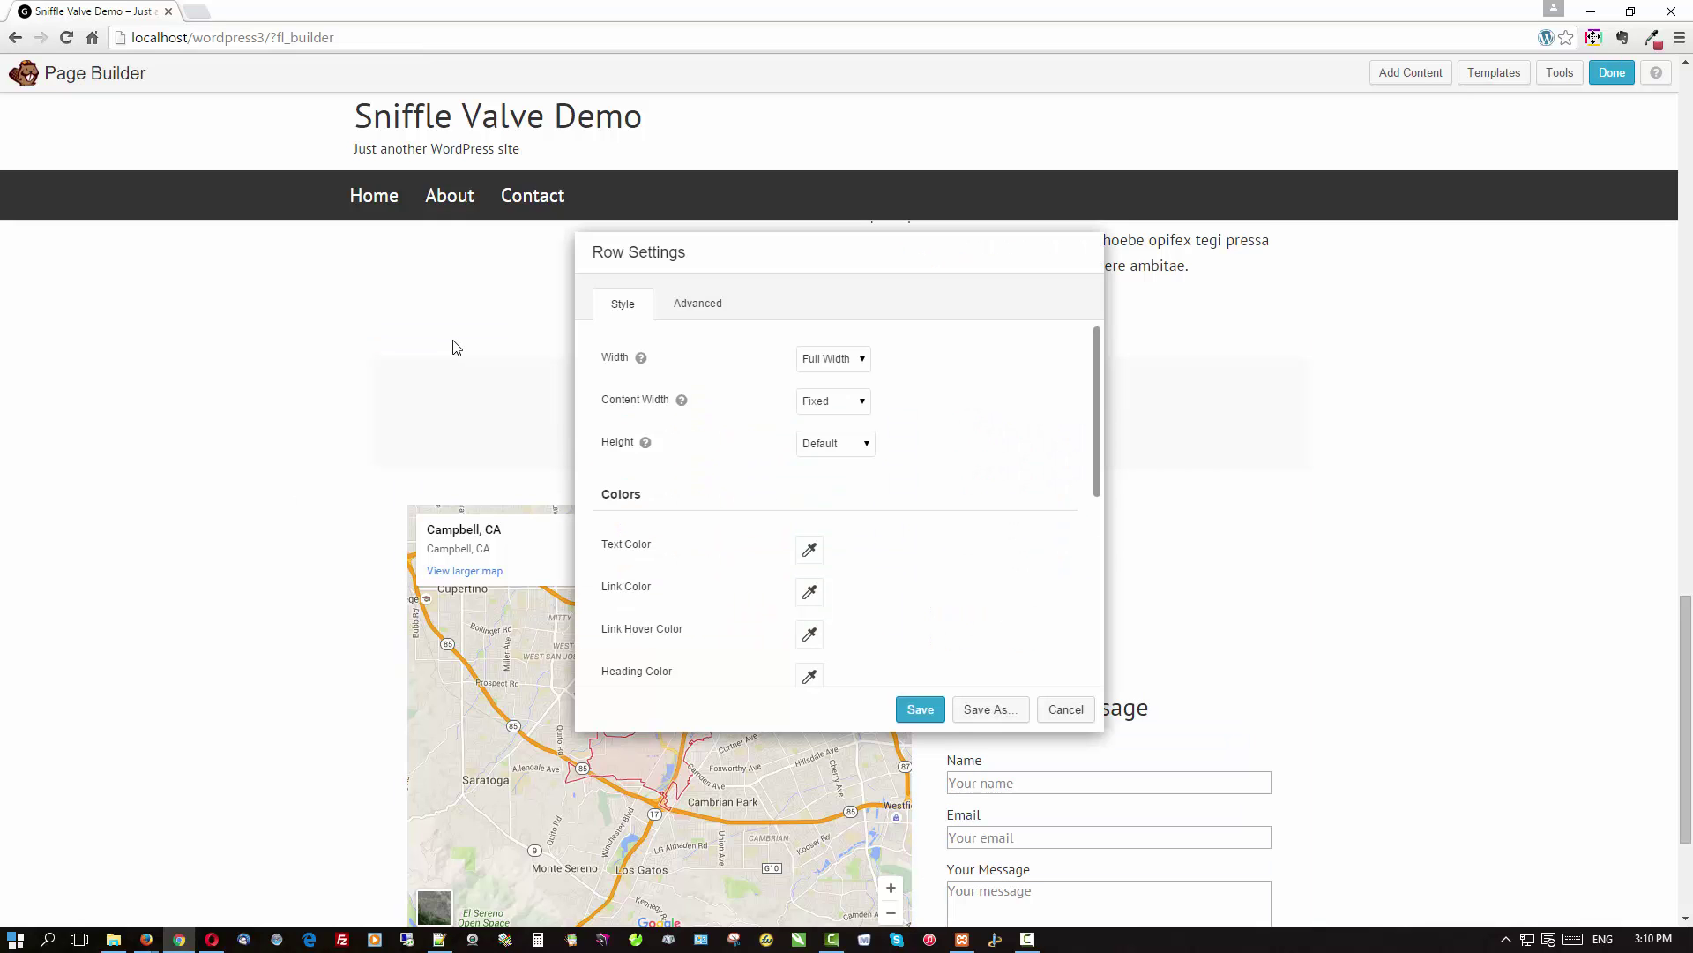
{"action": "left_click", "coordinate": [693, 309]}
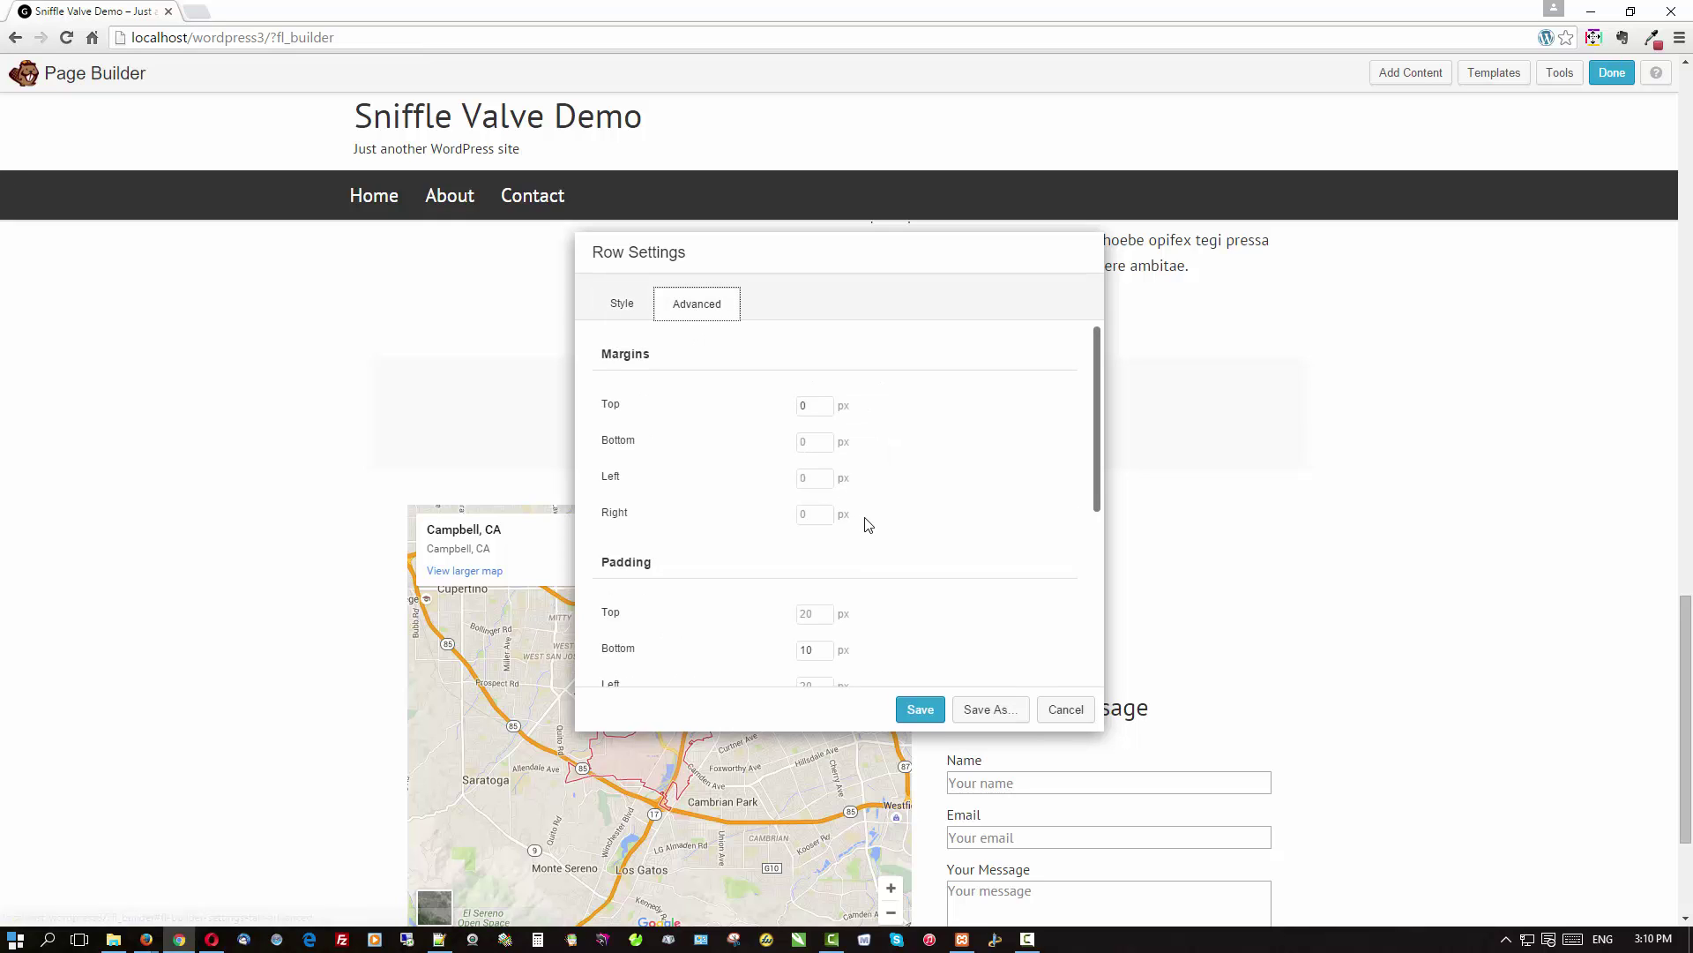
{"action": "scroll", "coordinate": [869, 525], "scroll_direction": "down", "scroll_amount": 4}
{"action": "left_click", "coordinate": [845, 600]}
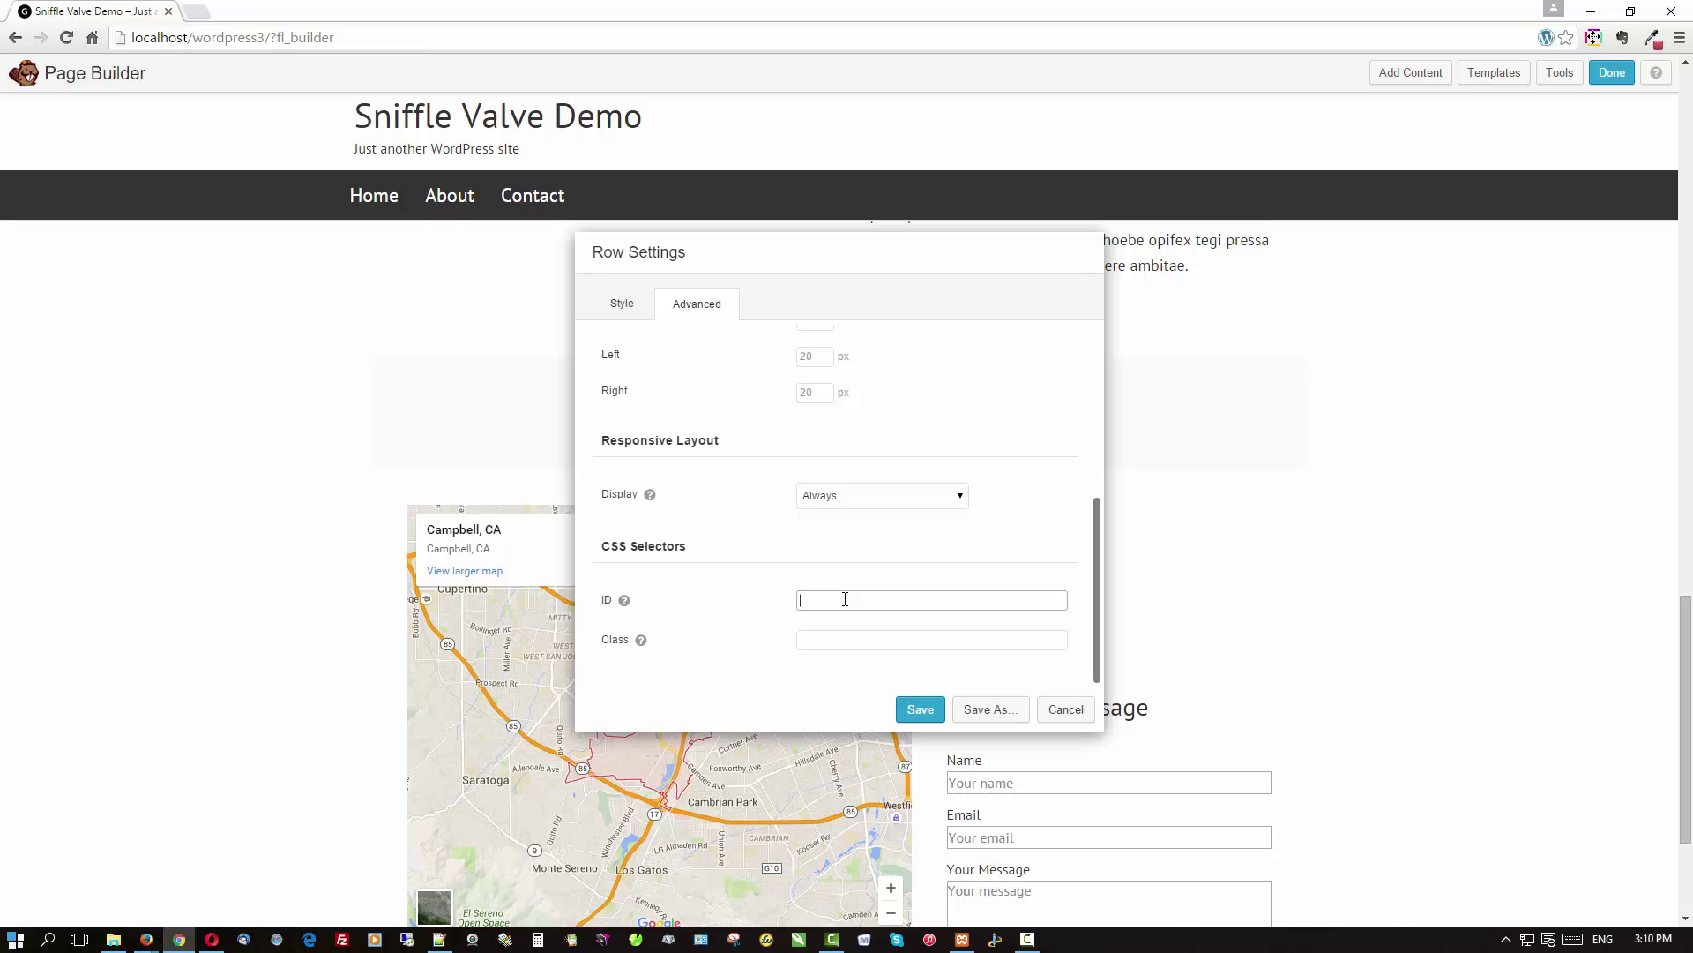
{"action": "type", "text": "contact"}
{"action": "left_click", "coordinate": [909, 709]}
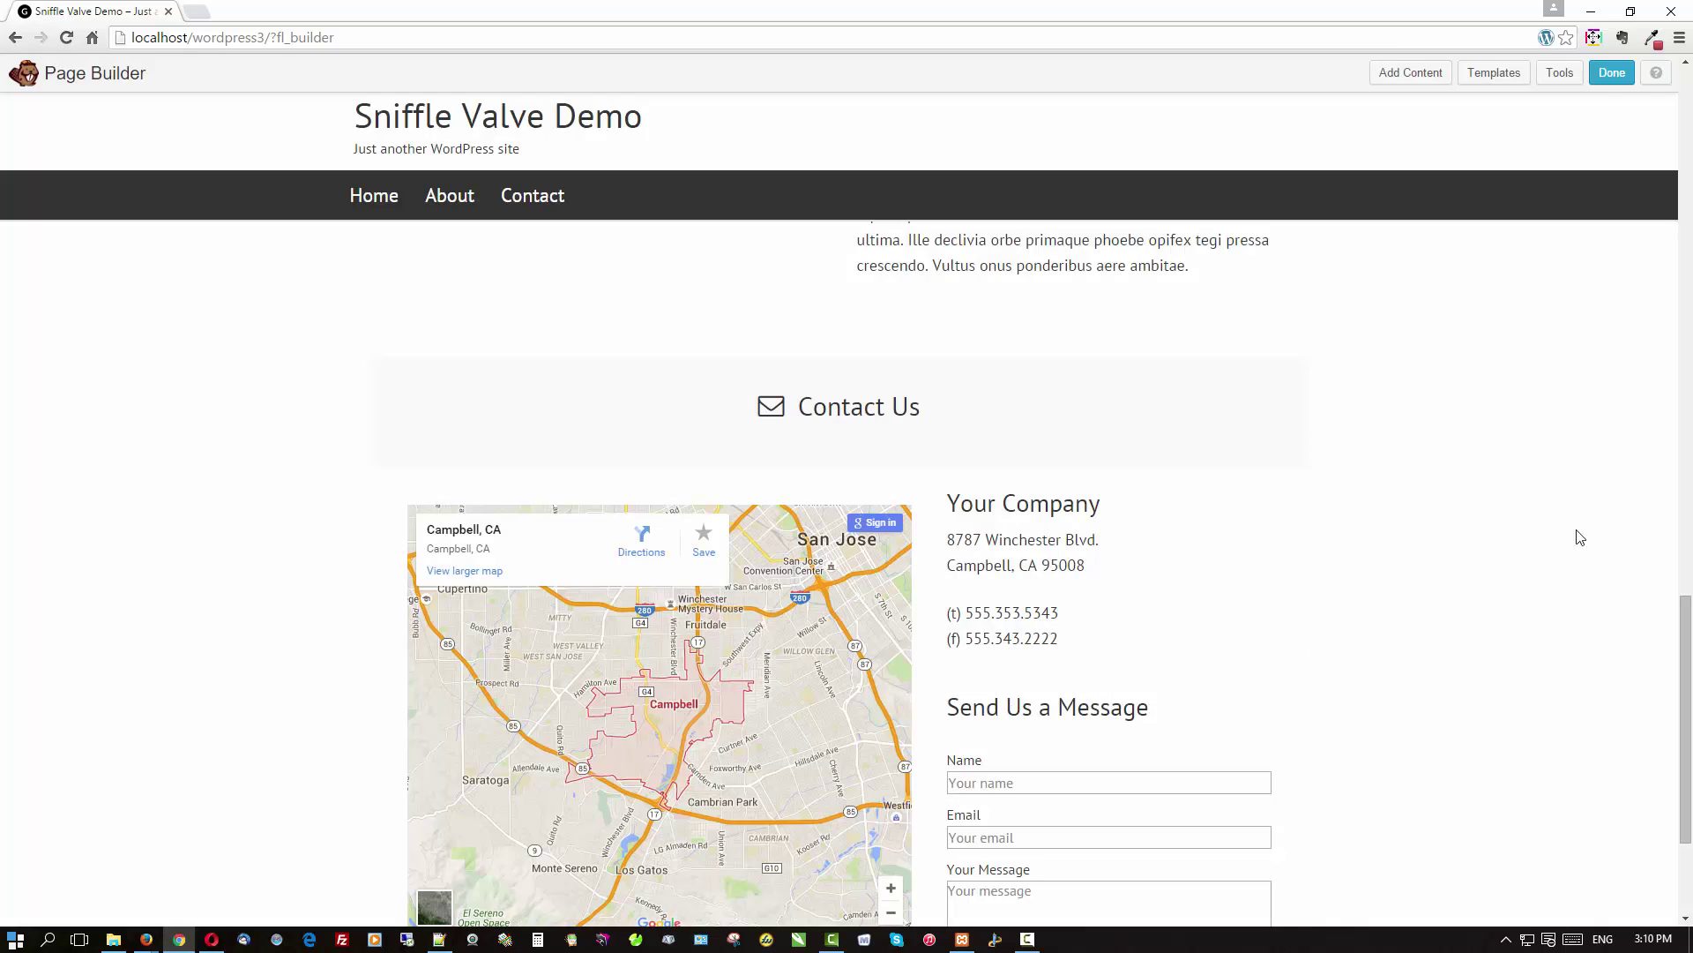
{"action": "left_click", "coordinate": [1612, 73]}
{"action": "left_click", "coordinate": [832, 444]}
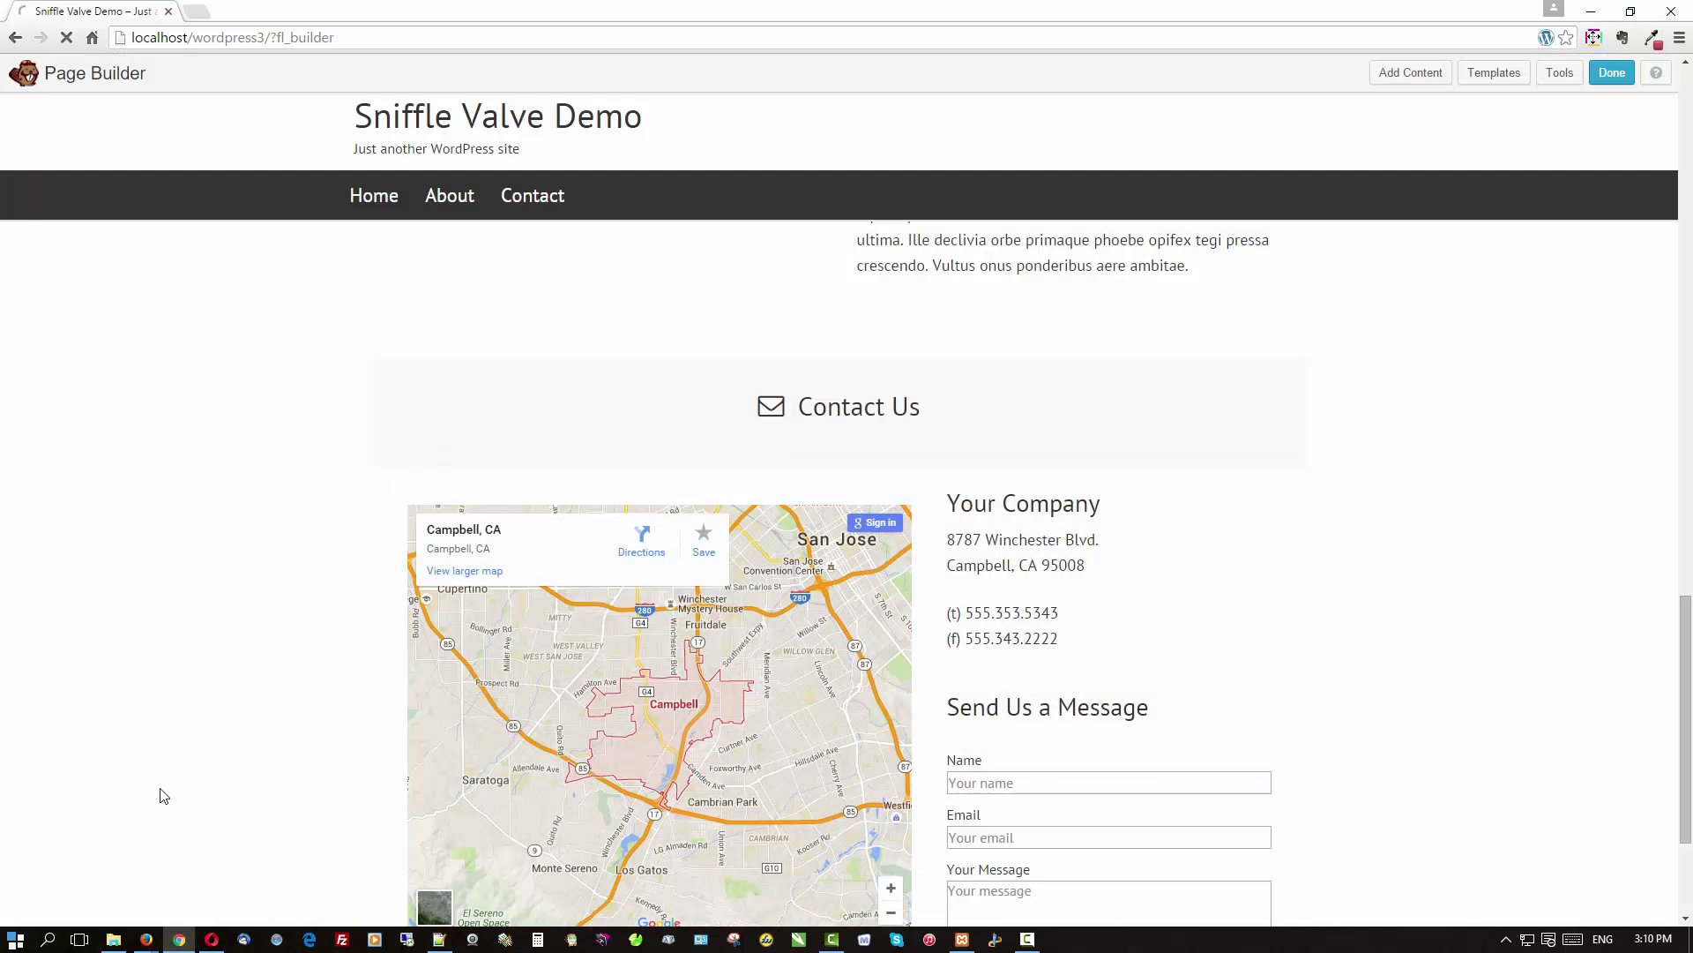
Step: Switch to the demo site in Firefox, reload its front page, and test scrolling and highlighting with the About, Contact and Home links
{"action": "mouse_move", "coordinate": [147, 938]}
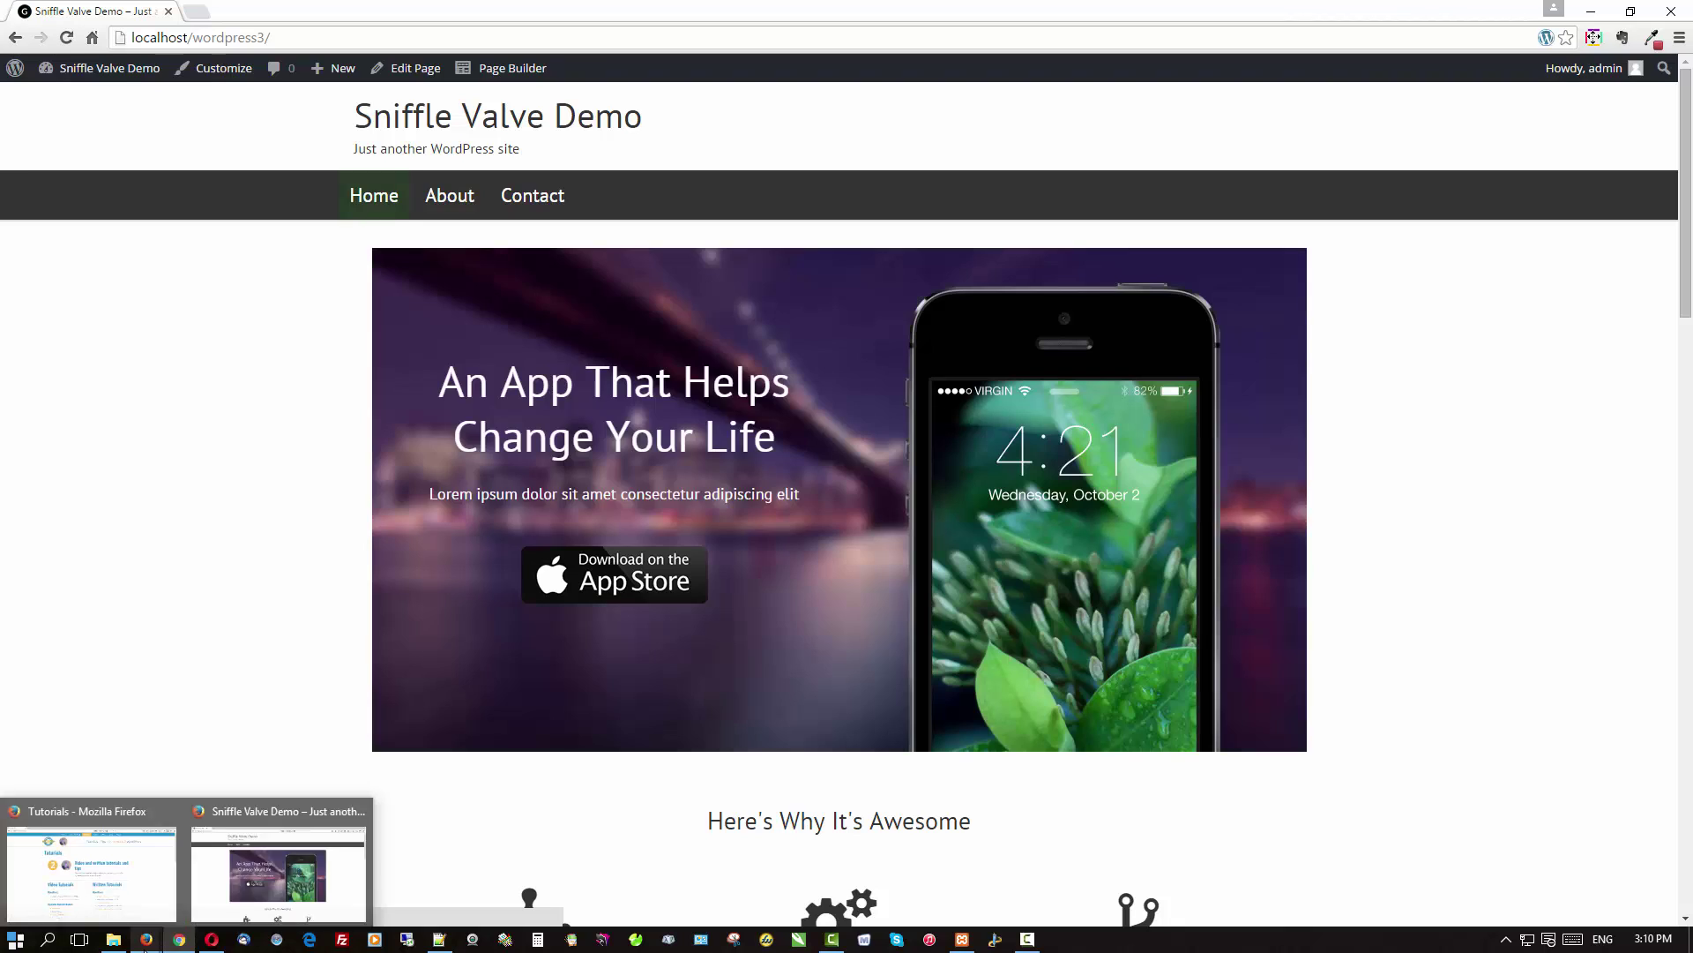
{"action": "left_click", "coordinate": [216, 903]}
{"action": "left_click", "coordinate": [493, 95]}
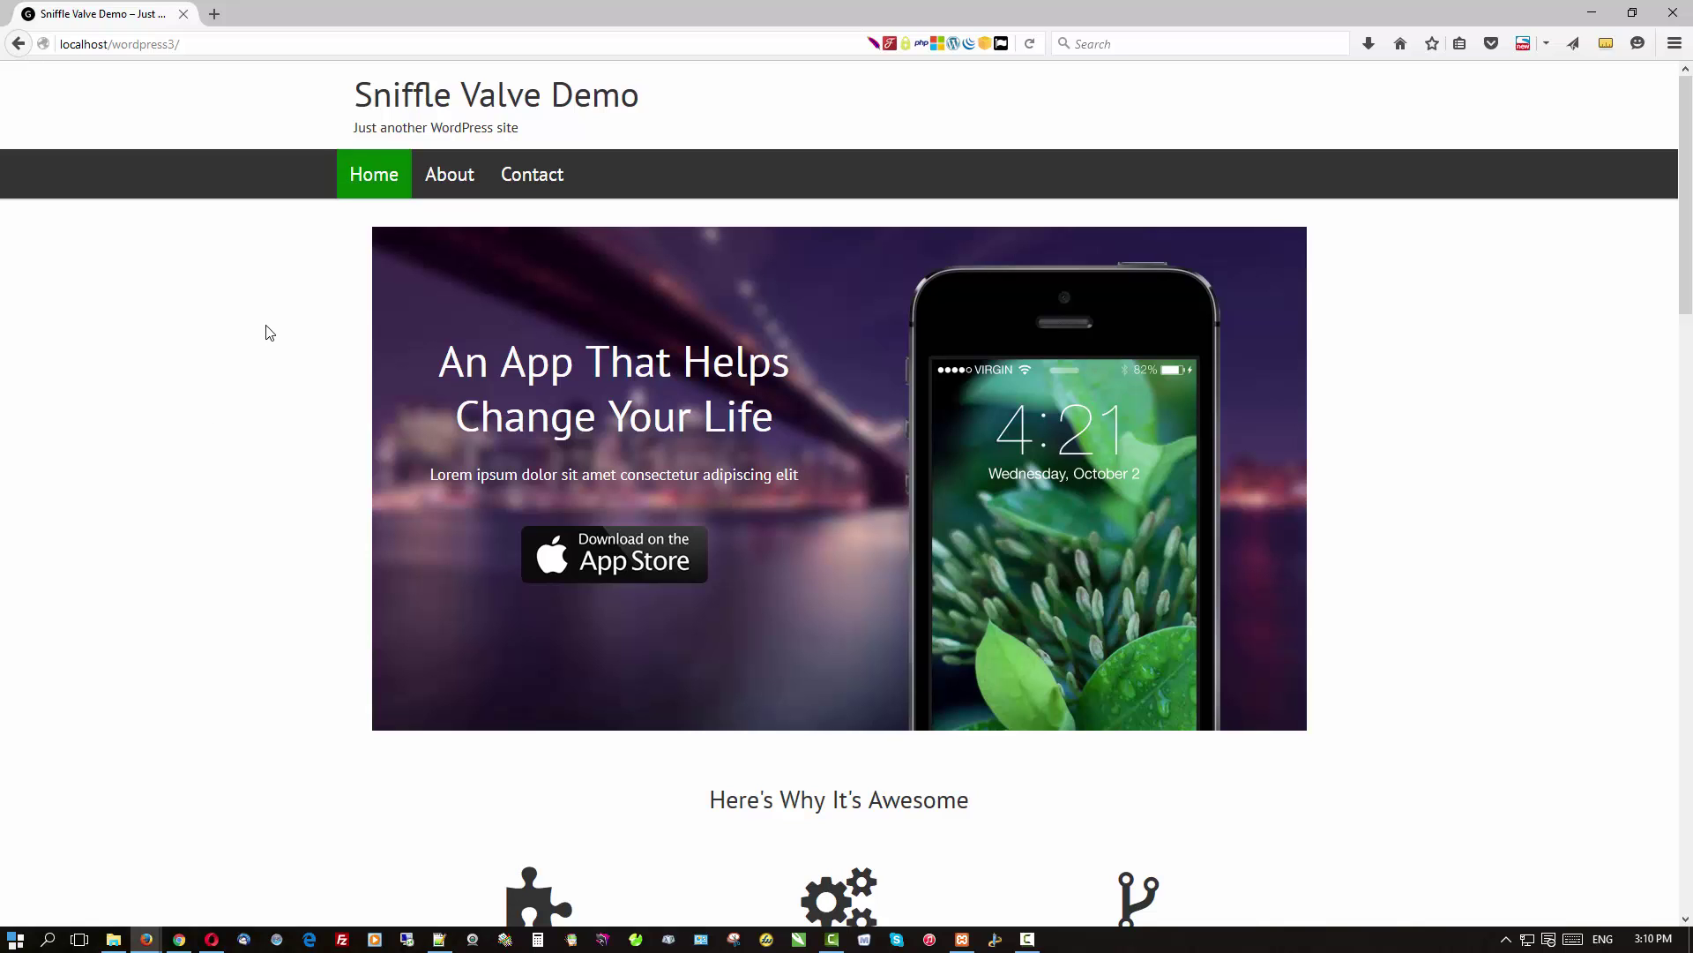
{"action": "left_click", "coordinate": [431, 181]}
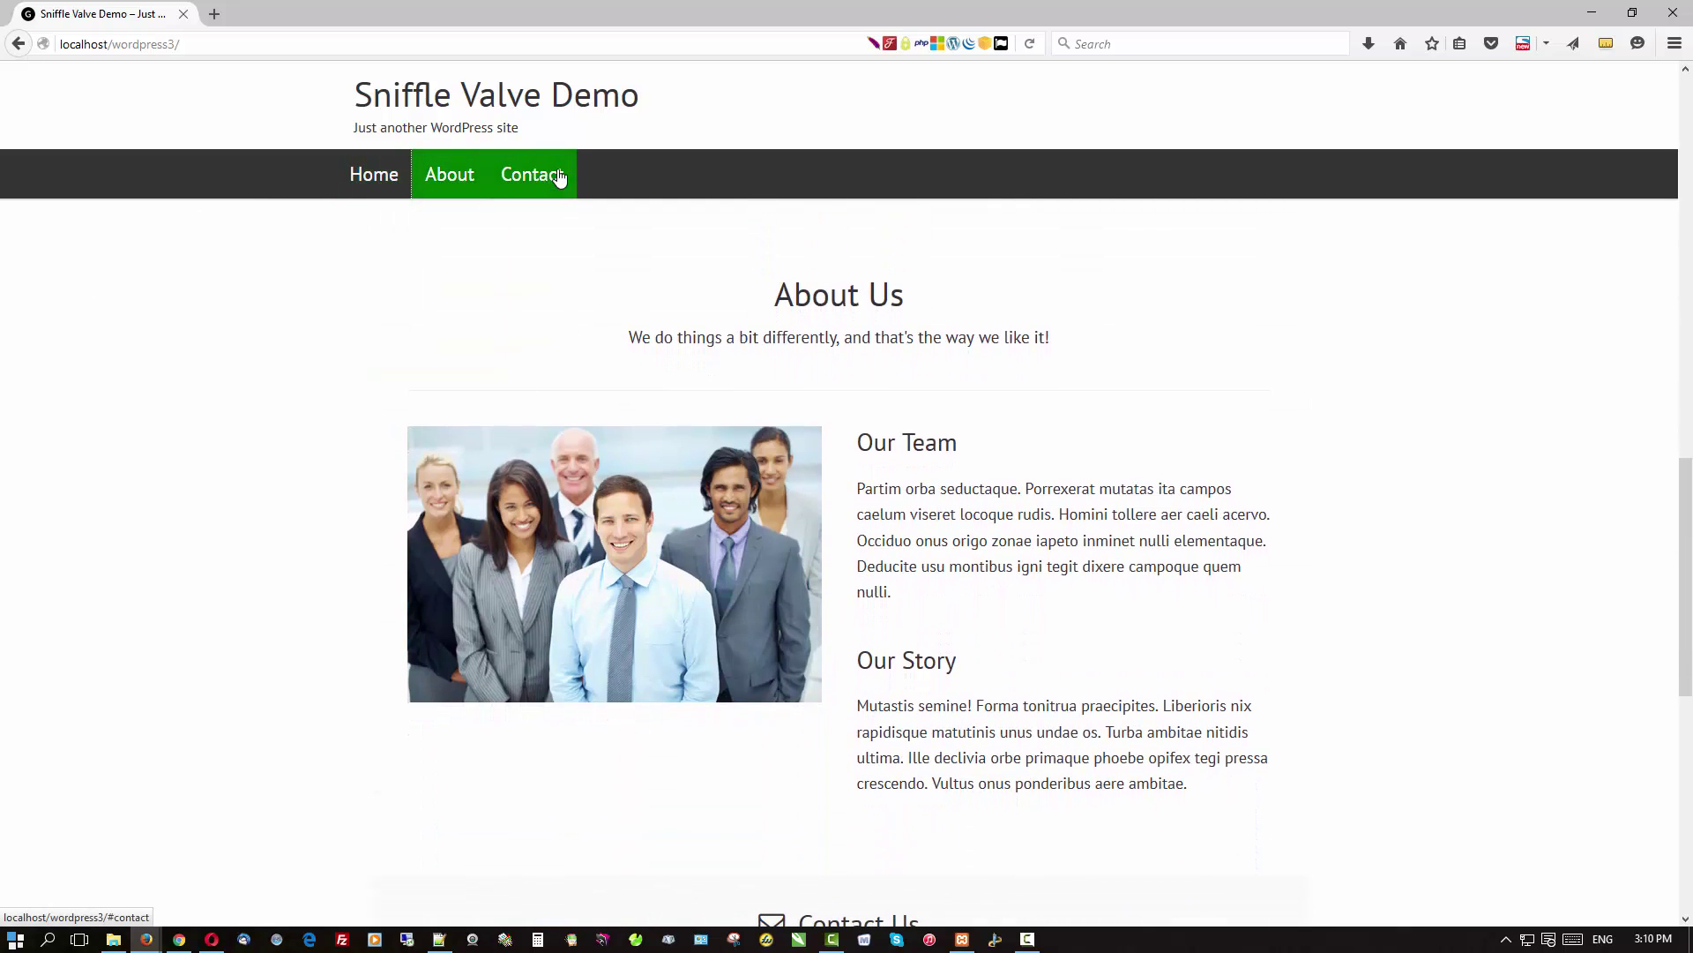
{"action": "left_click", "coordinate": [558, 175]}
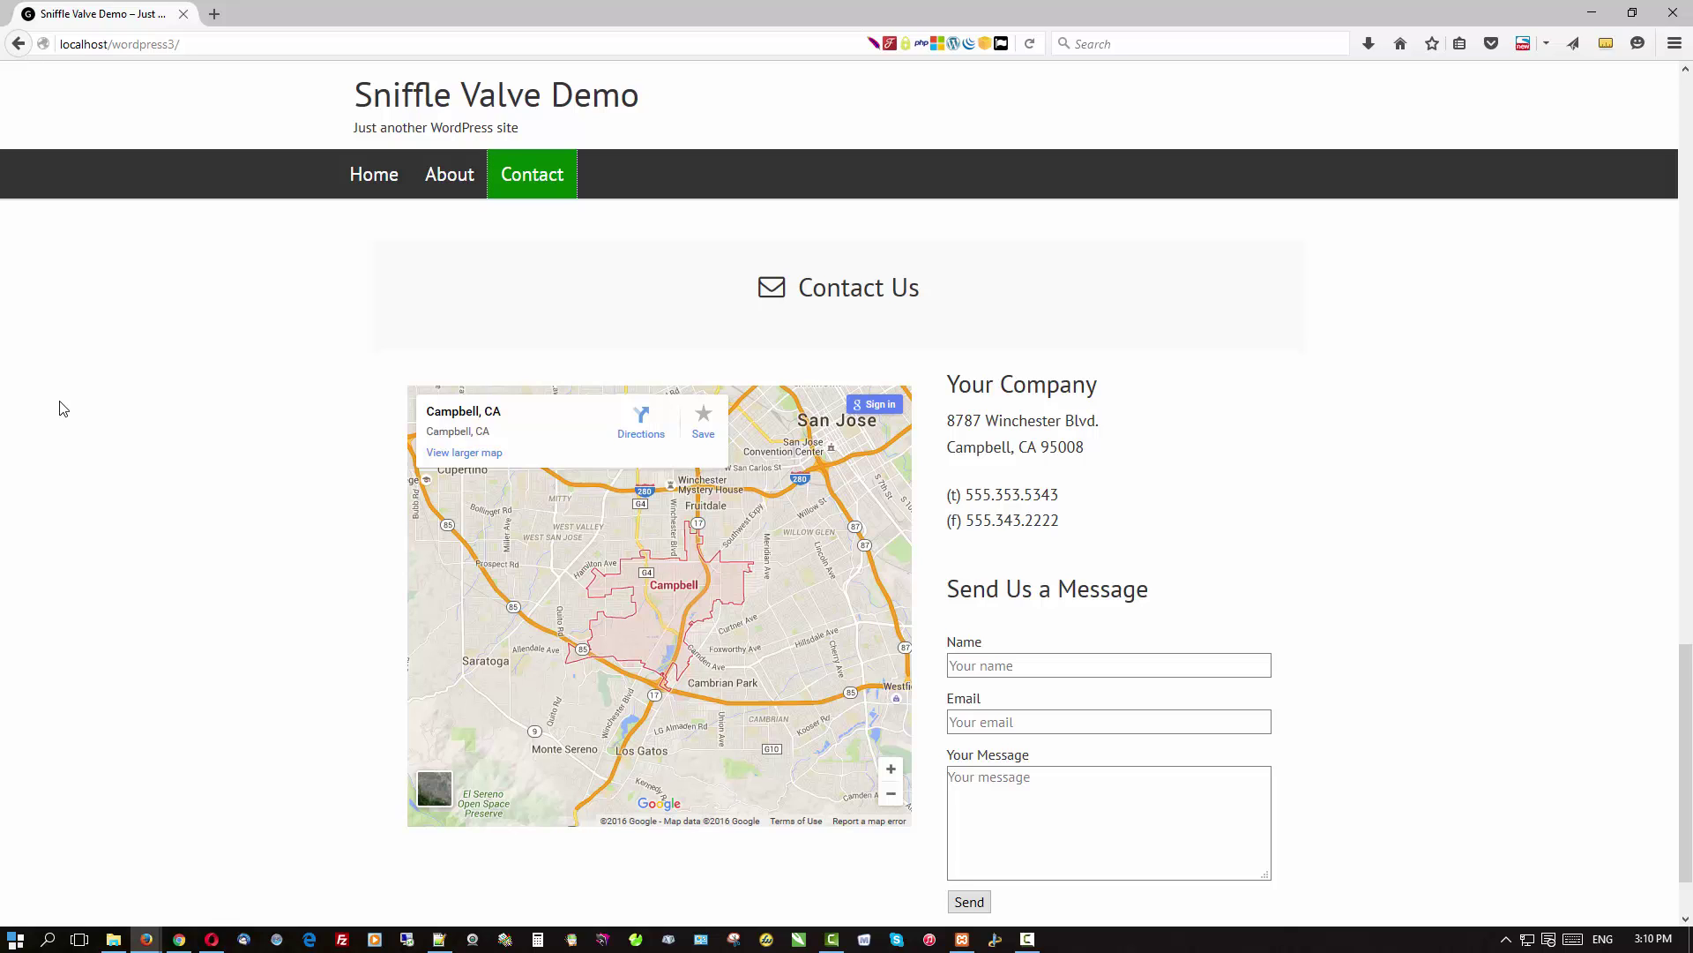
{"action": "scroll", "coordinate": [61, 401], "scroll_direction": "down", "scroll_amount": 2}
{"action": "scroll", "coordinate": [63, 410], "scroll_direction": "up", "scroll_amount": 2}
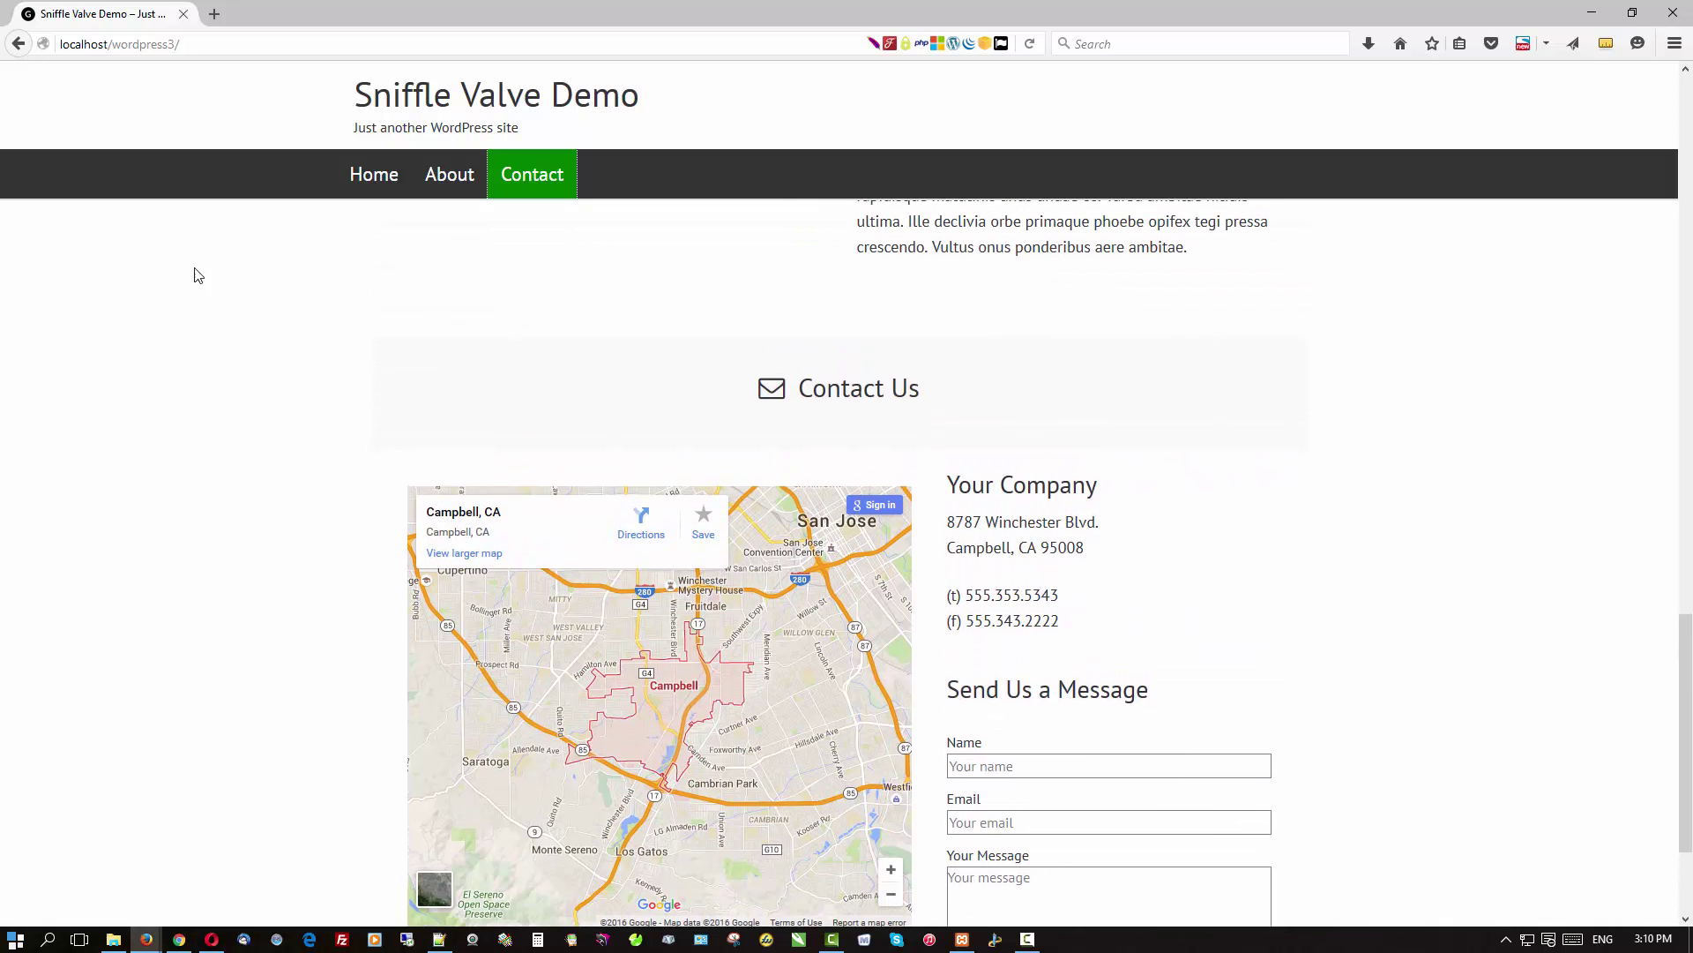
{"action": "left_click", "coordinate": [371, 175]}
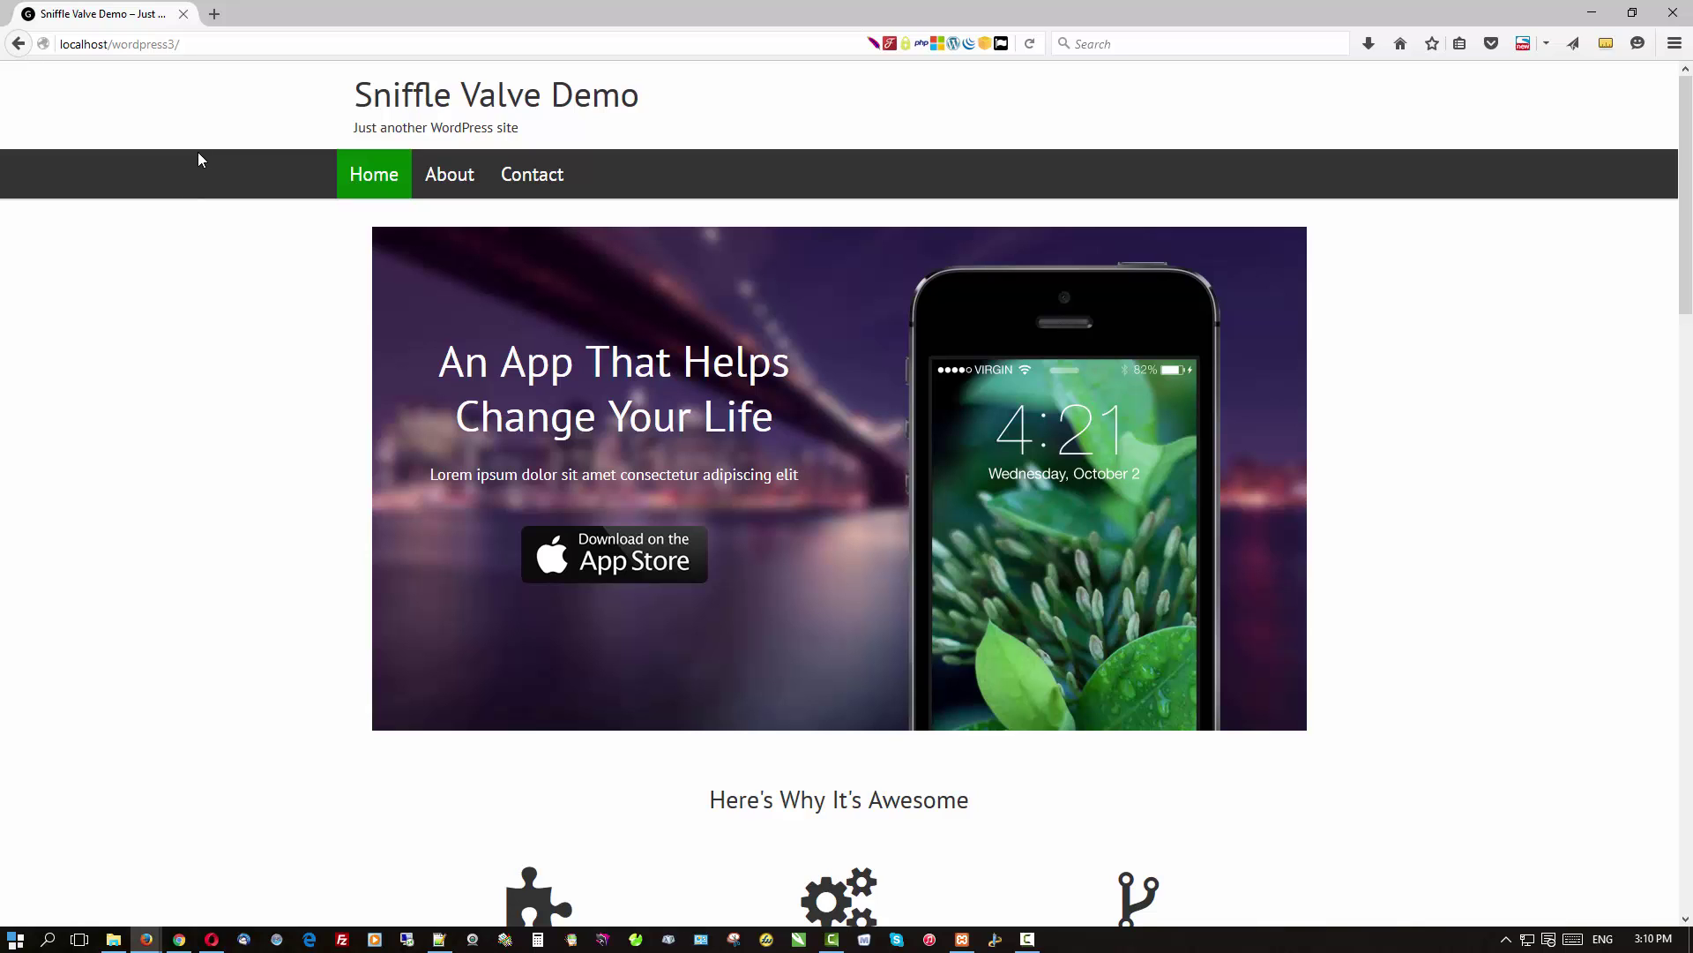
{"action": "scroll", "coordinate": [238, 289], "scroll_direction": "down", "scroll_amount": 2}
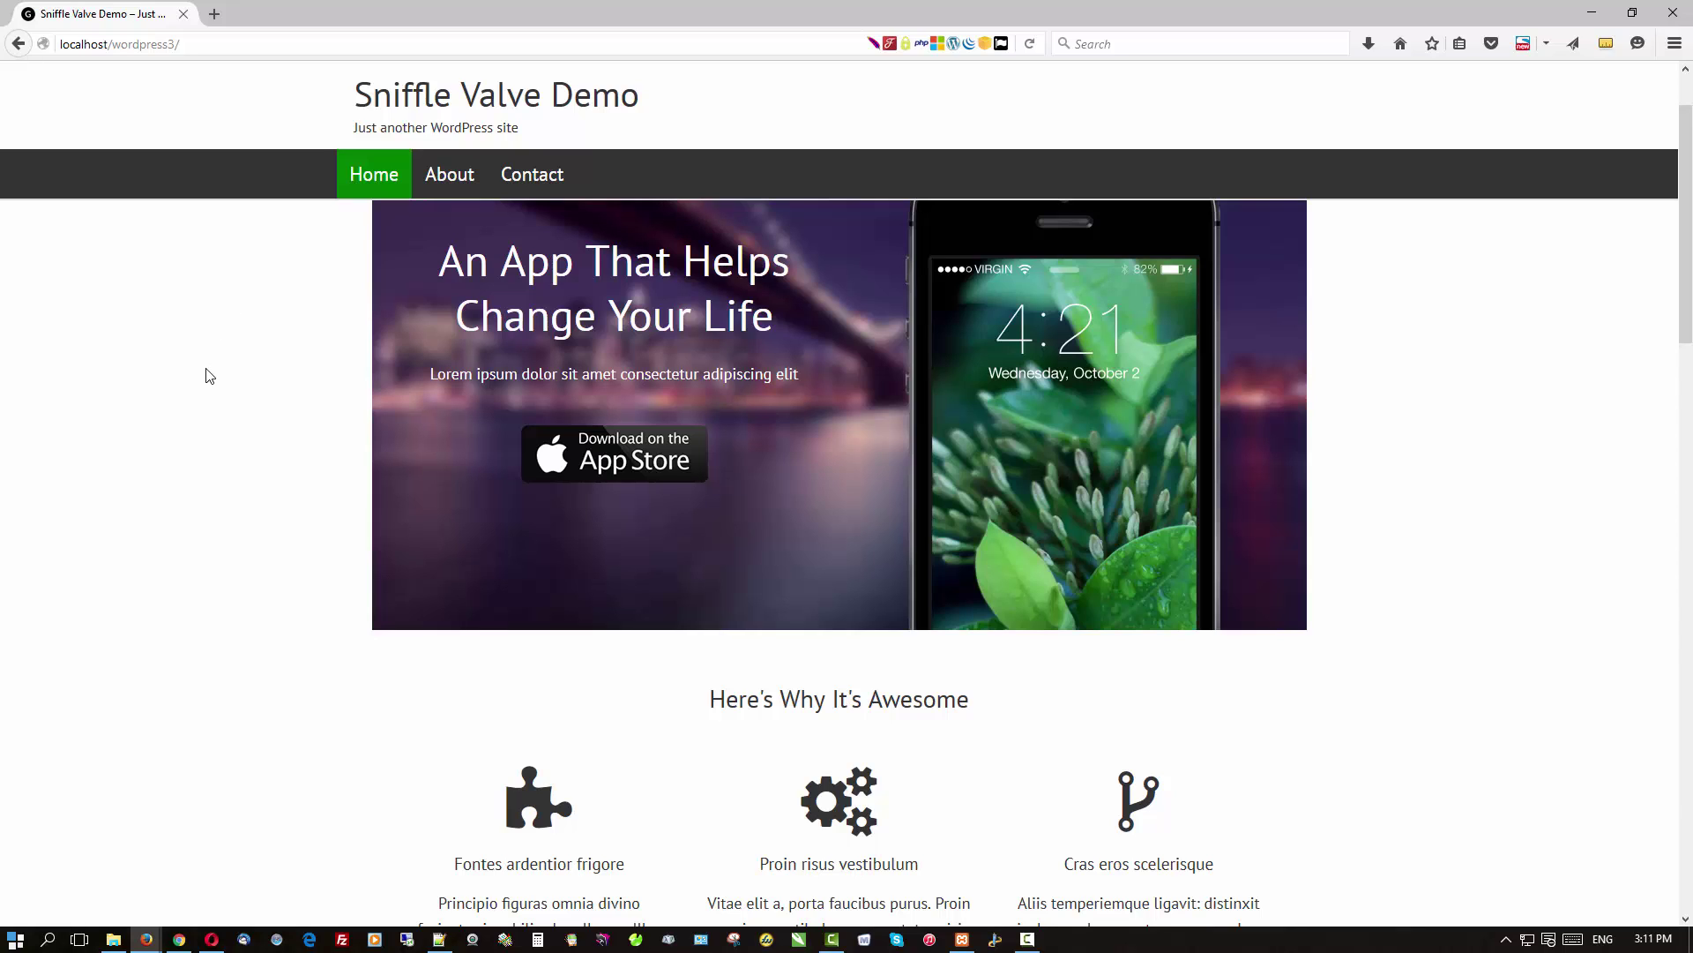
{"action": "scroll", "coordinate": [209, 377], "scroll_direction": "up", "scroll_amount": 2}
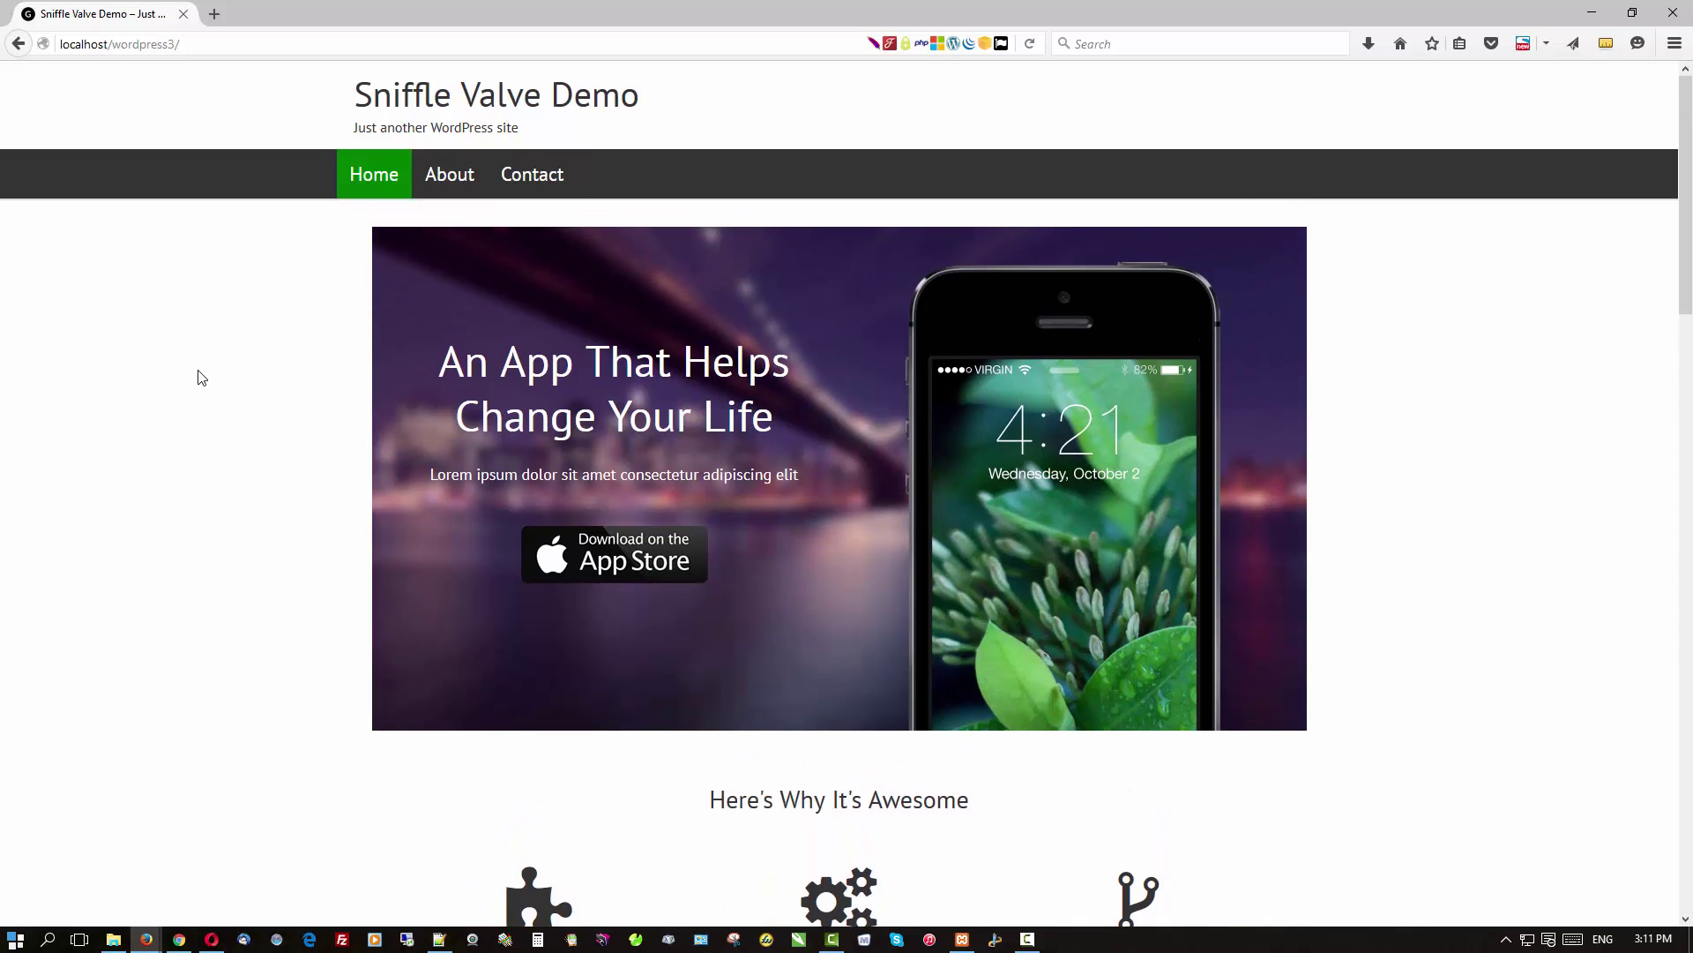